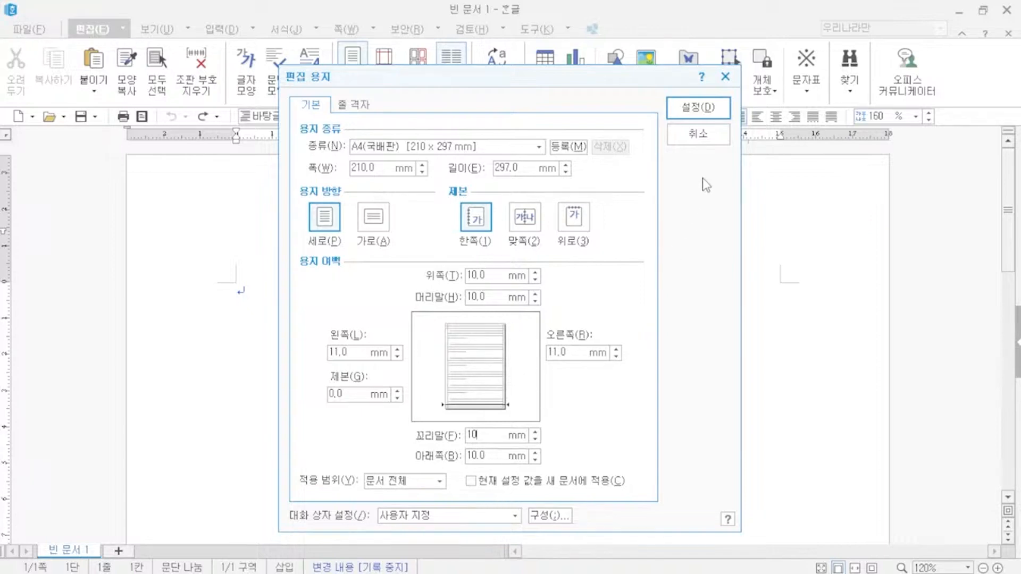
- Apply the A4 page setup with 11 mm side margins and 10 mm top, bottom, header and footer margins
left_click(707, 115)
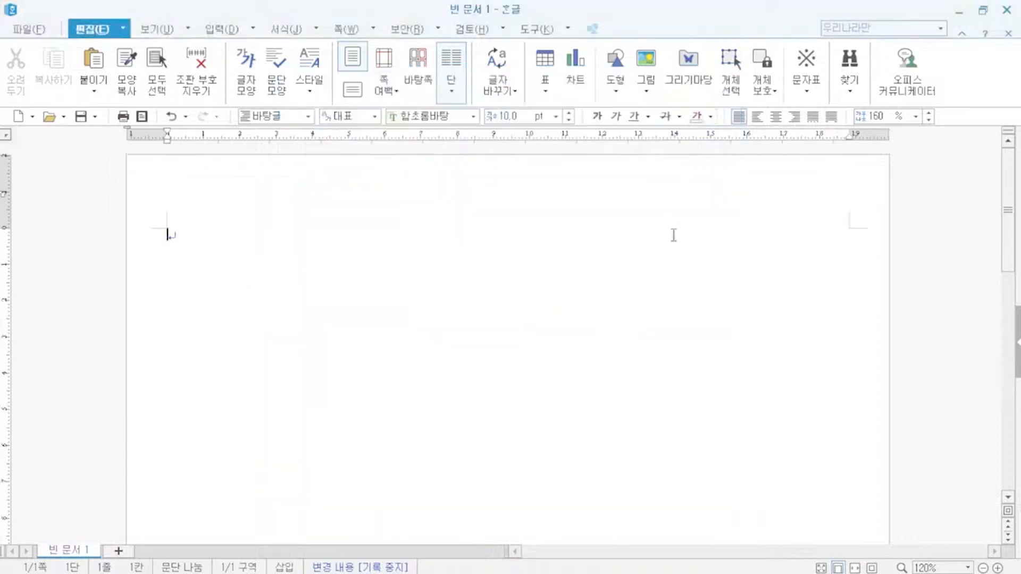
- Enter the item numbers 1. and 2. with two blank lines between them, and insert a page break after item 2
type("1.")
key("Return")
key("Return")
key("Return")
type("2.")
key("Return")
key("Return")
key("Return")
key("ctrl+Return")
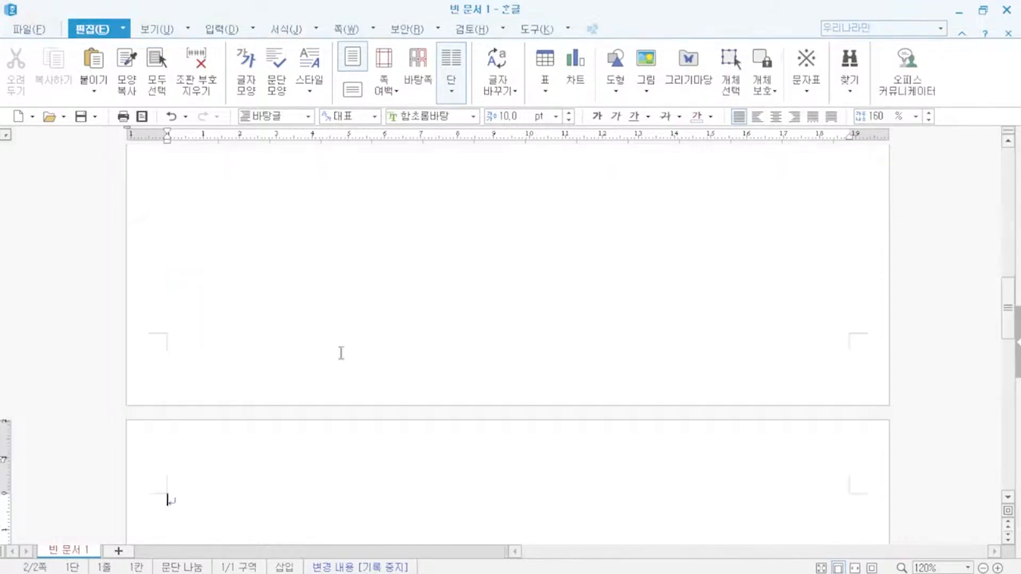
- Enter the item numbers 3. and 4. on the second page, leaving two blank lines after item 3
type("3.")
key("Return")
key("Return")
key("Return")
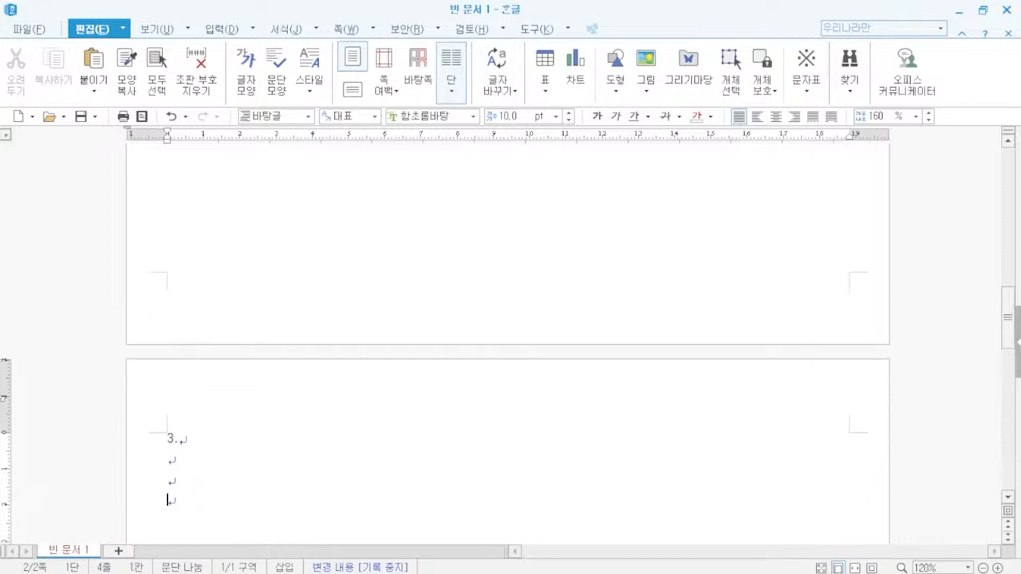
type("4.")
key("Return")
key("Return")
key("Return")
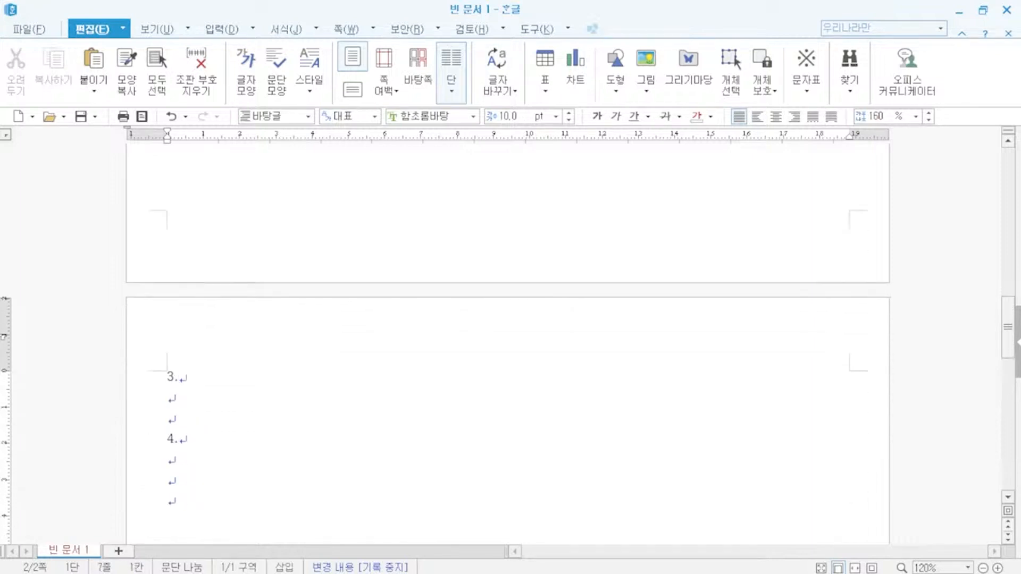
- Below item 1, enter the English "Low-impact physical activities" paragraph and the Korean paragraph from the exam sheet
key("alt+Tab")
scroll(310, 329, "up", 8)
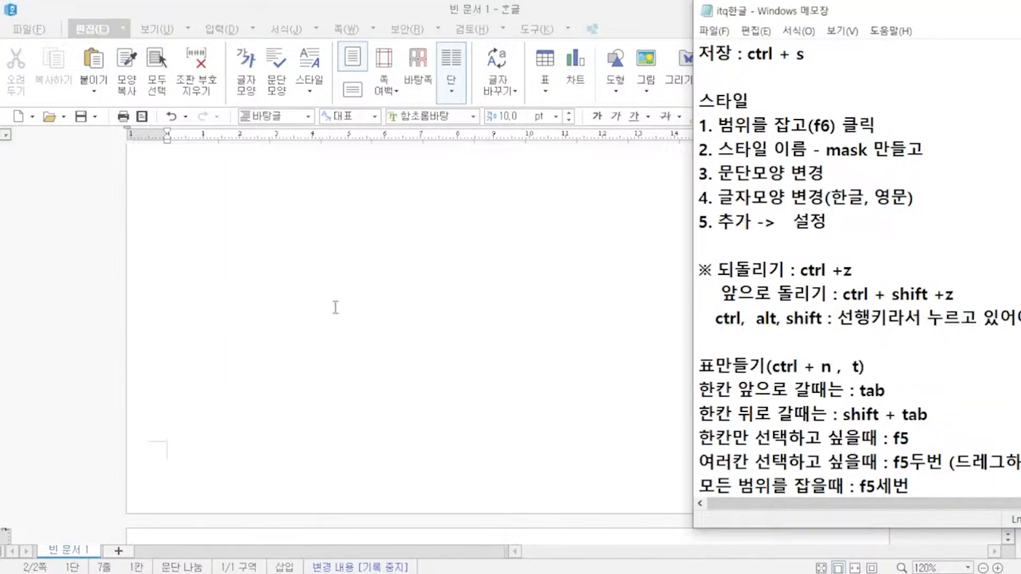
left_click(196, 253)
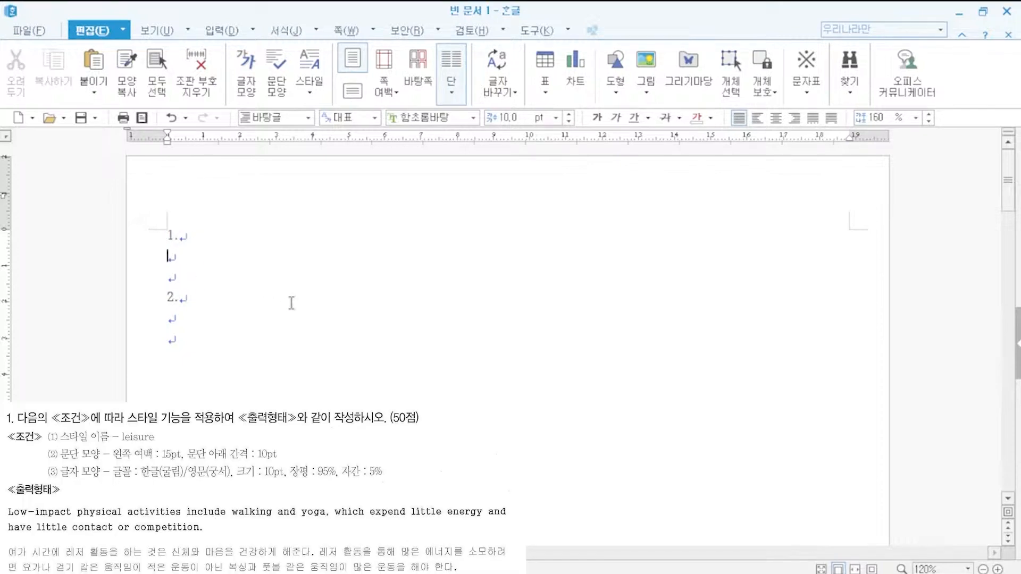
type("Low-impact physical activities include walking and yoga, which expend little energy and have little contact or competition. 여가 시간에 레저 활동을 하는 것은 신체와 마음을 건강하게 해준다. 레저 활동을 통해 많은 에너지를 소모하려면 요가나 걷기 같은 움직임이 적은 운동이 아닌 복싱과 풋볼 같은 움직임이 많은 운동을 해야 한다.")
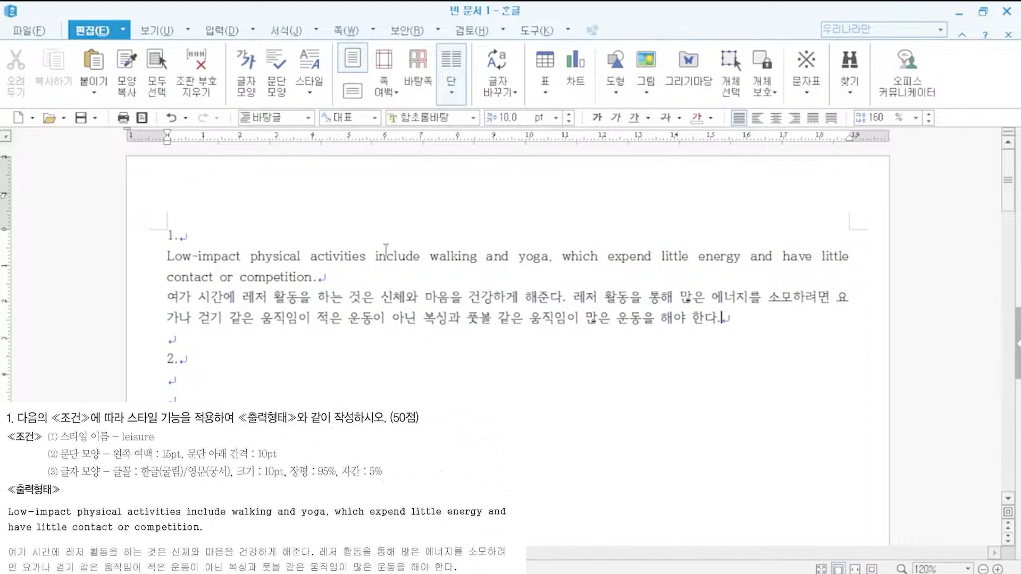
- Select the English and Korean paragraphs and start a new paragraph style named leisure
left_click_drag(735, 318, 166, 258)
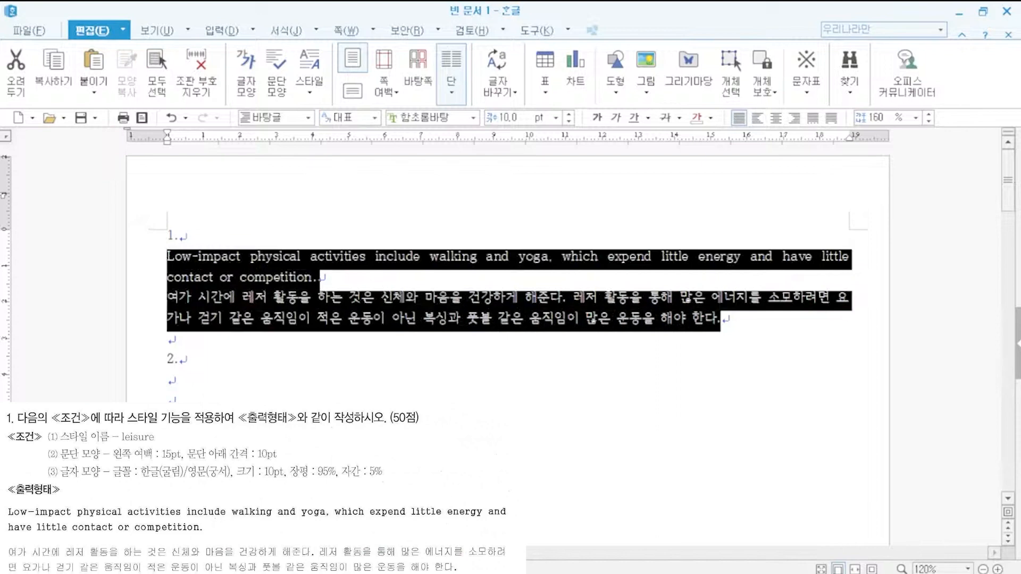
key("F6")
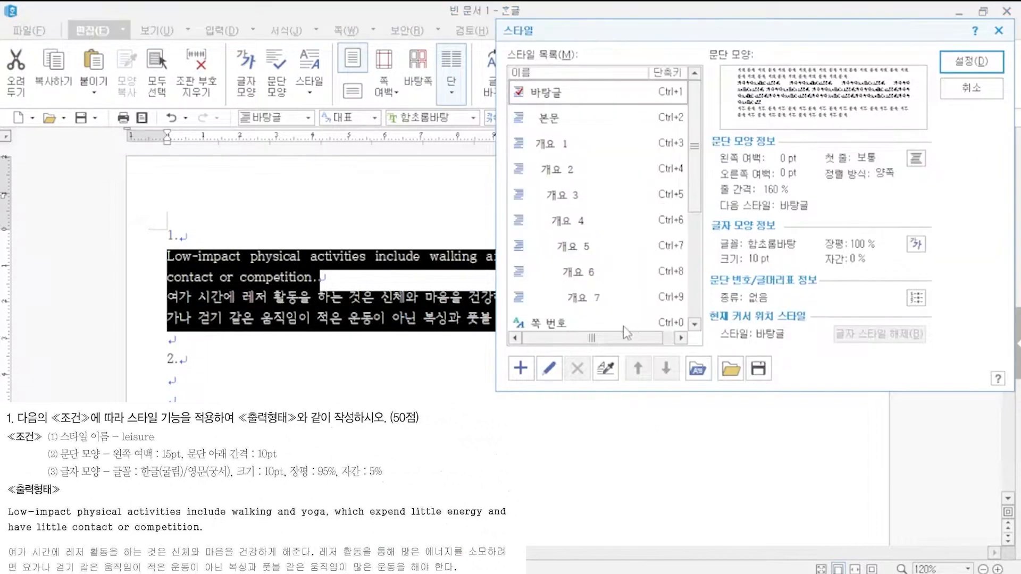
left_click(521, 368)
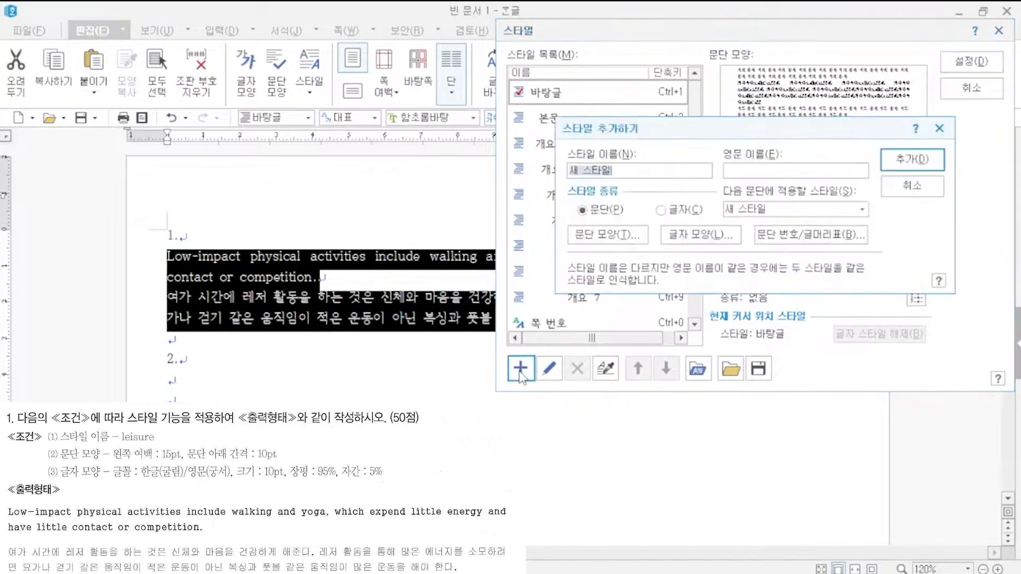
type("leisure")
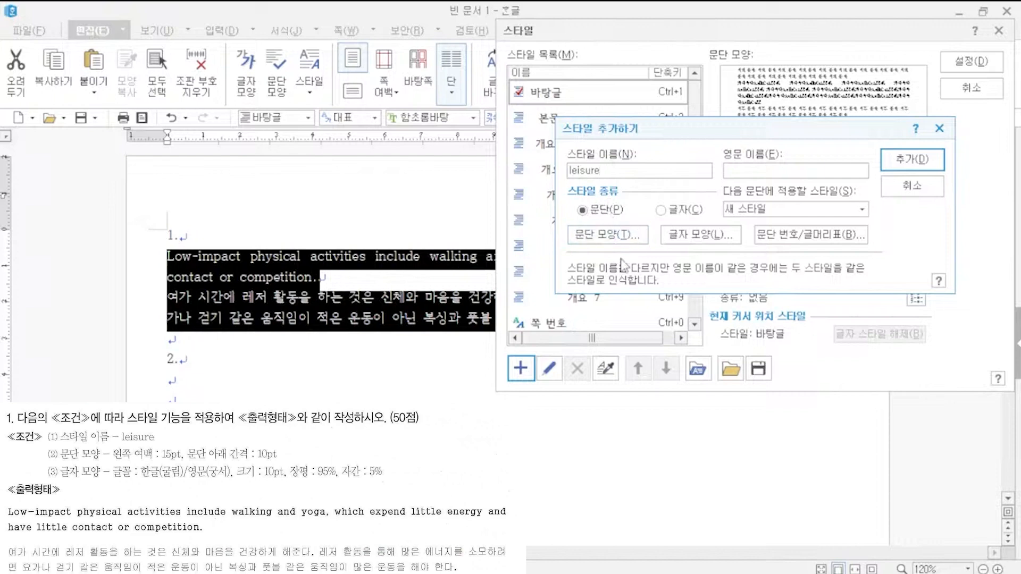
- Set the leisure style's left margin to 15 pt and its spacing below the paragraph to 10 pt
left_click(612, 238)
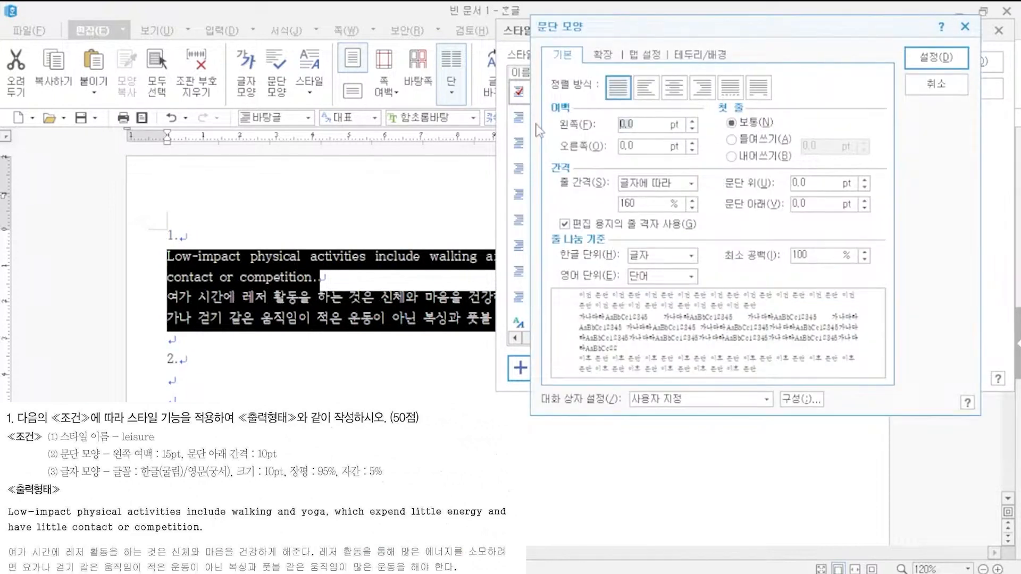
type("15")
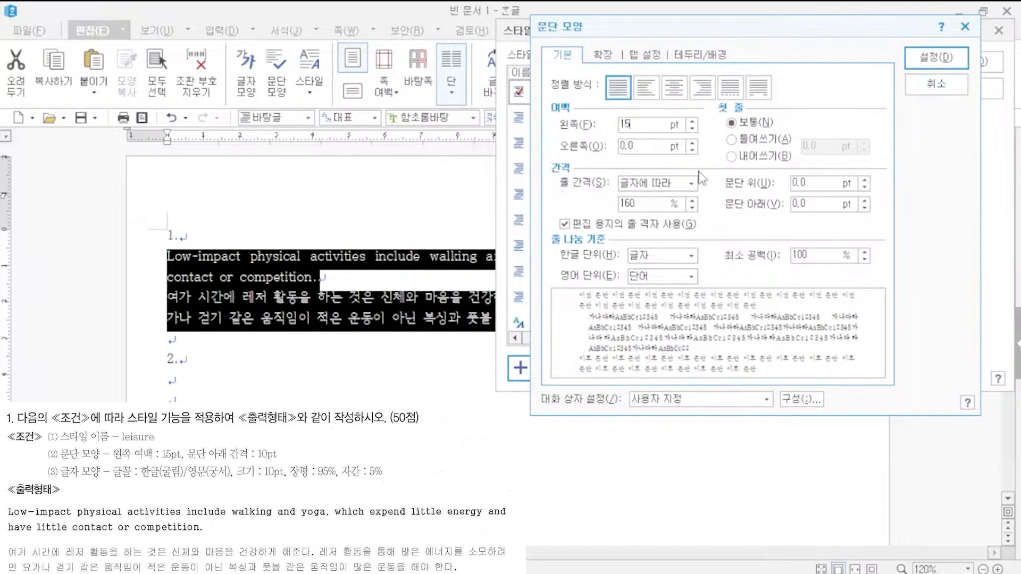
left_click(821, 207)
type("10")
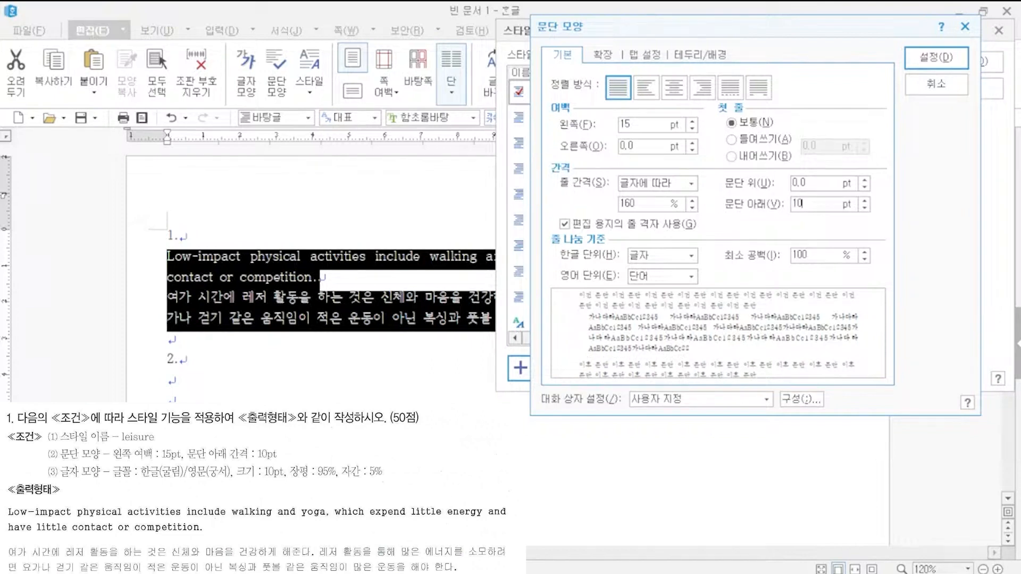
left_click(926, 60)
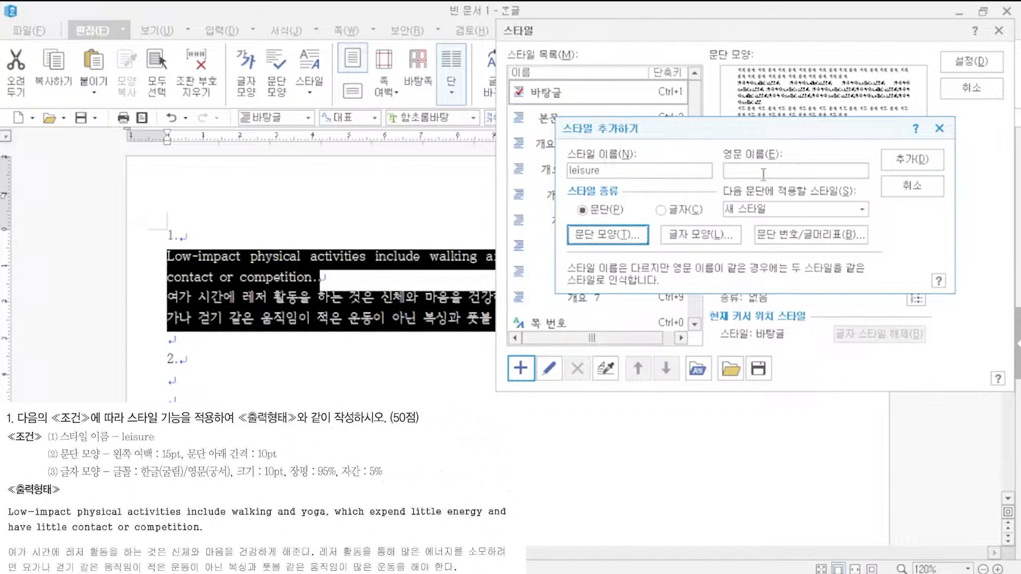
- Set the style's Korean (한글) characters to the 굴림 font with 95% width (장평) and 5% letter spacing (자간)
left_click(704, 234)
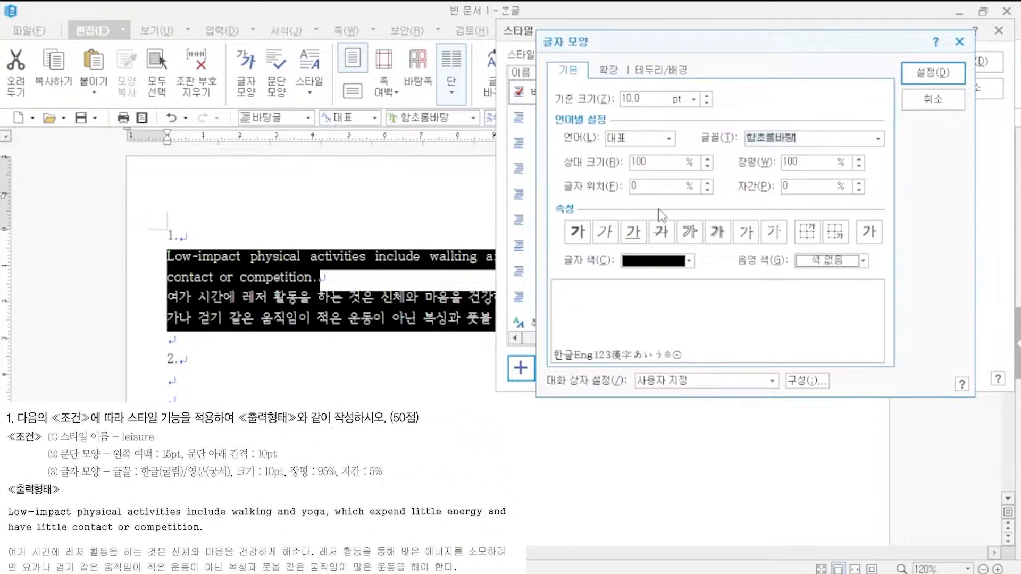
left_click(642, 140)
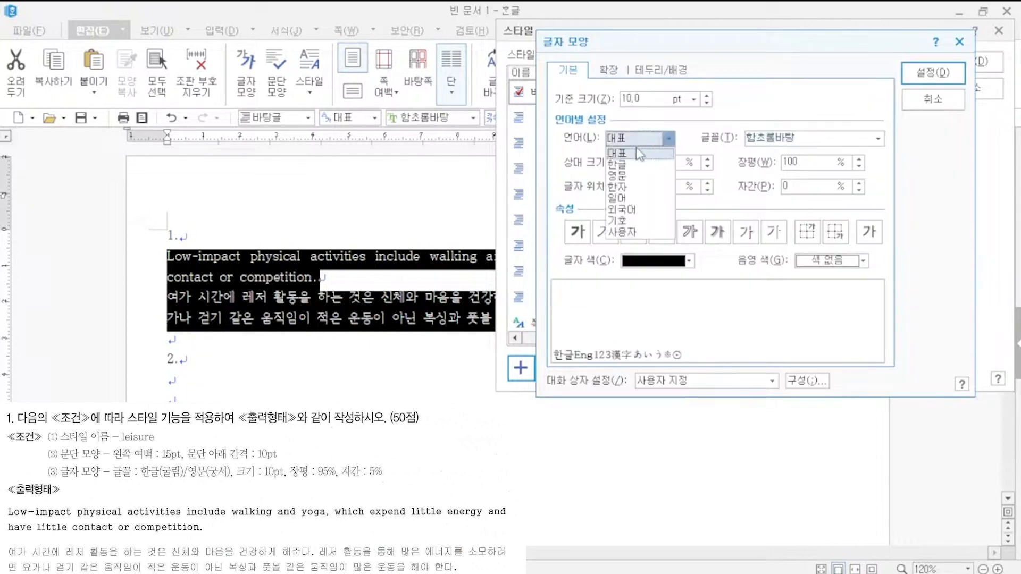
left_click(630, 164)
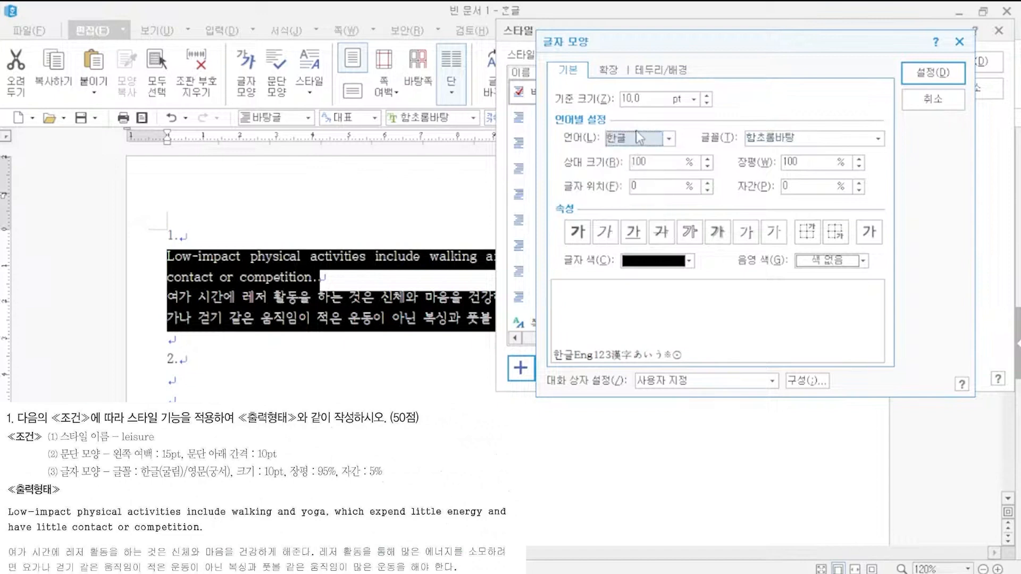
left_click(784, 140)
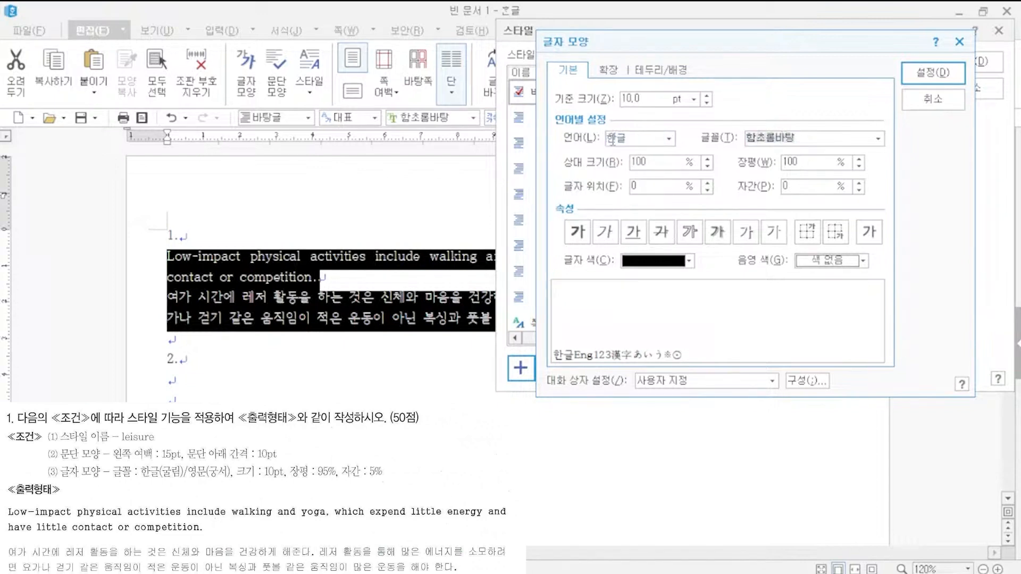
type("굴림")
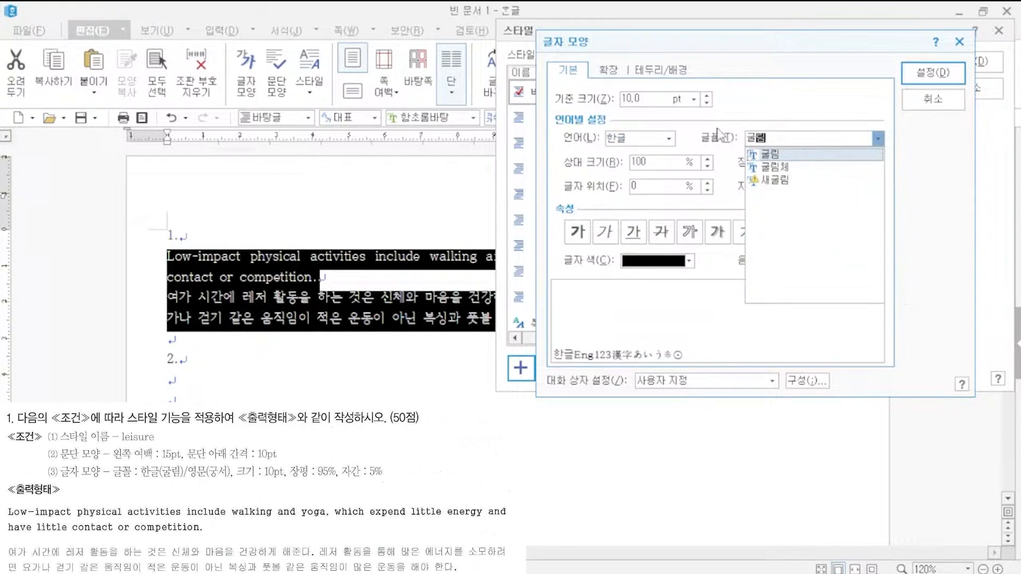
left_click(767, 157)
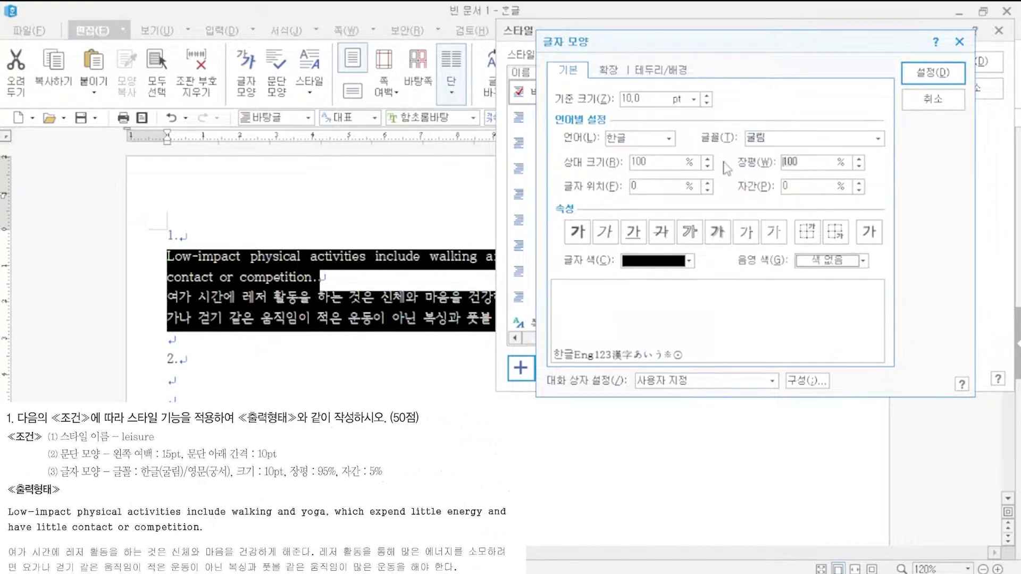
type("95")
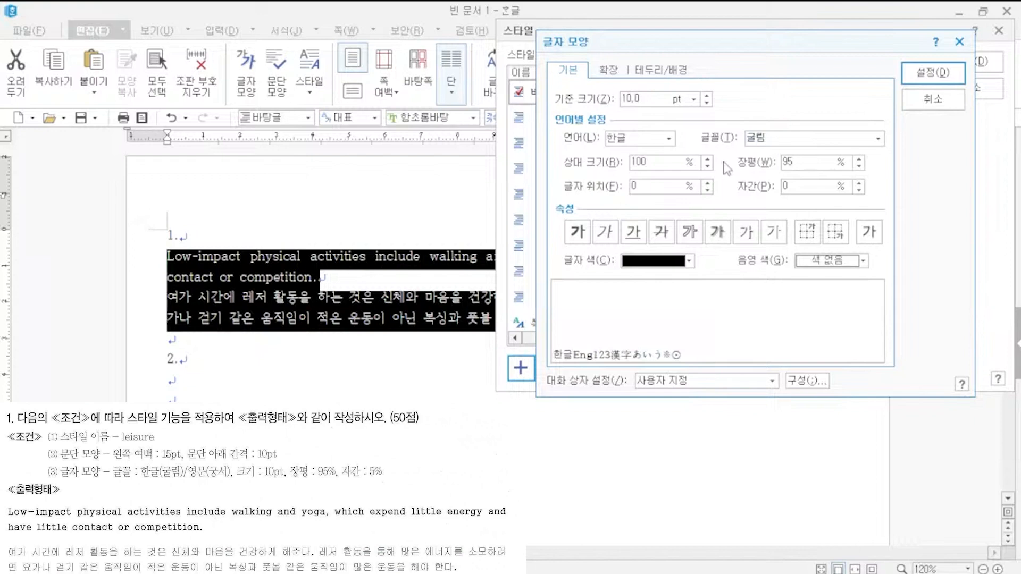
double_click(786, 186)
type("5")
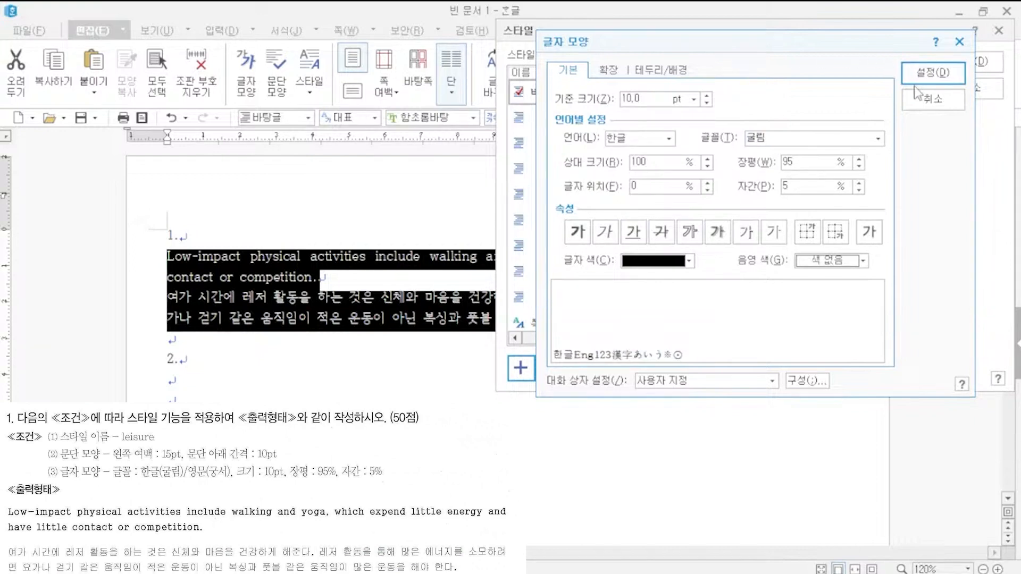
- Set the style's English (영문) characters to the 궁서 font with 95% width and 5% letter spacing, and confirm the character shape
left_click(657, 139)
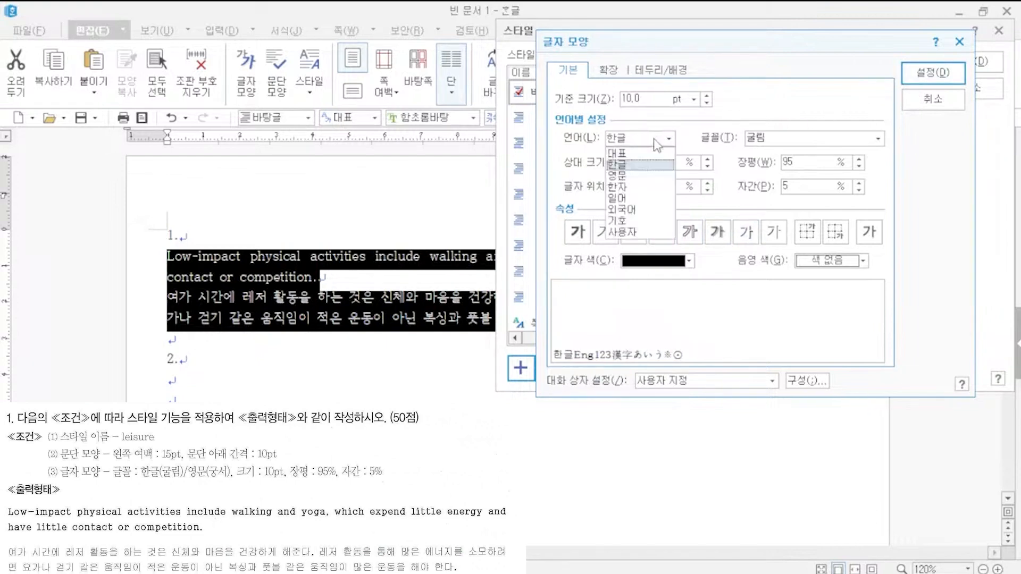
left_click(637, 178)
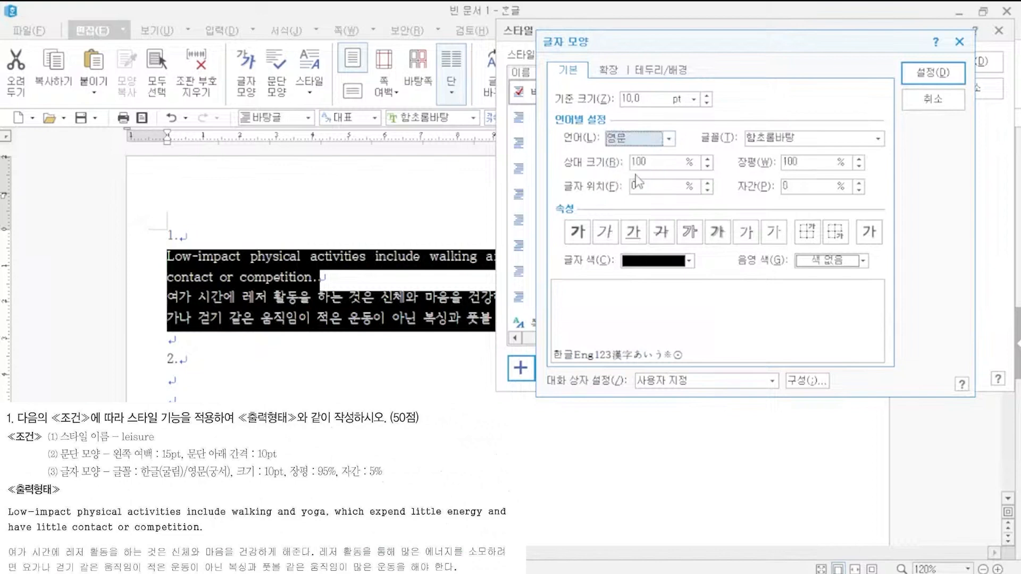
left_click_drag(822, 134, 599, 140)
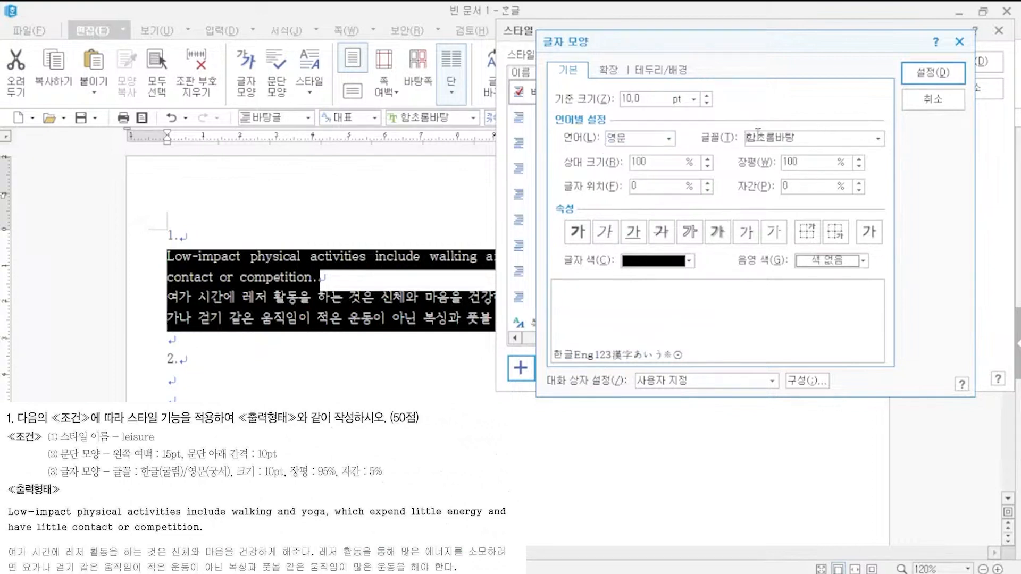
type("궁서")
left_click(770, 158)
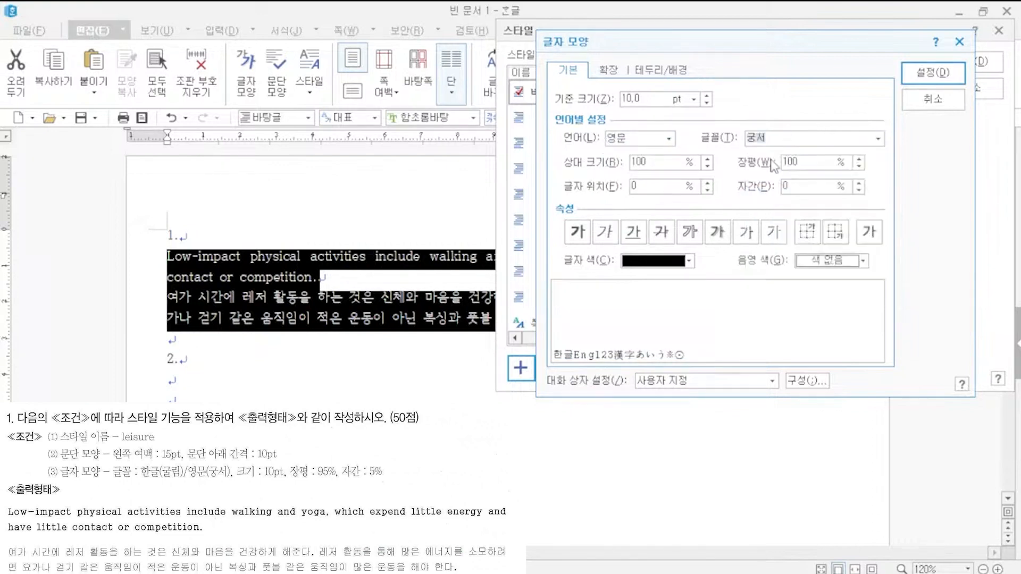
left_click_drag(811, 163, 763, 163)
type("95")
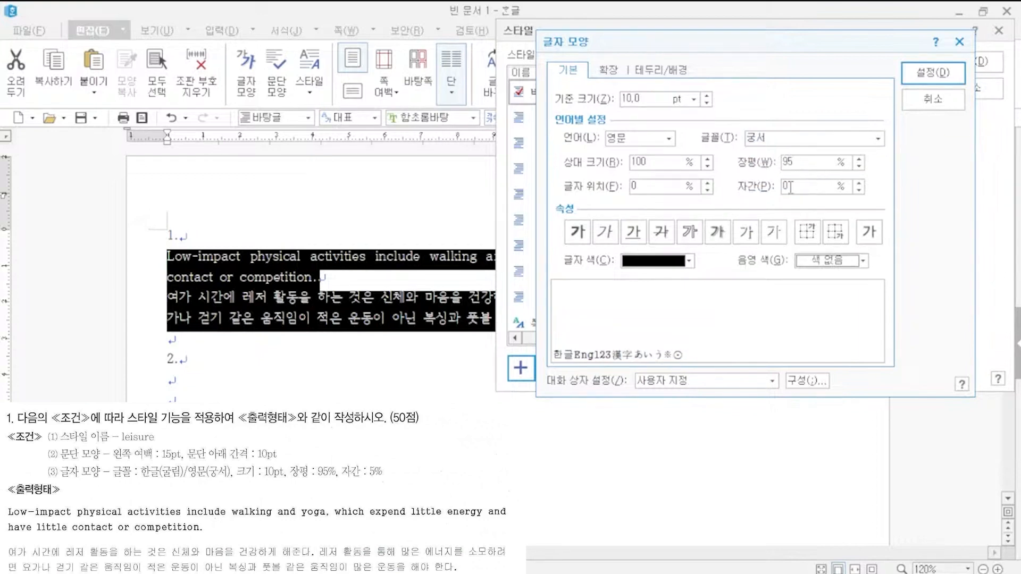
left_click_drag(789, 184, 775, 186)
type("5")
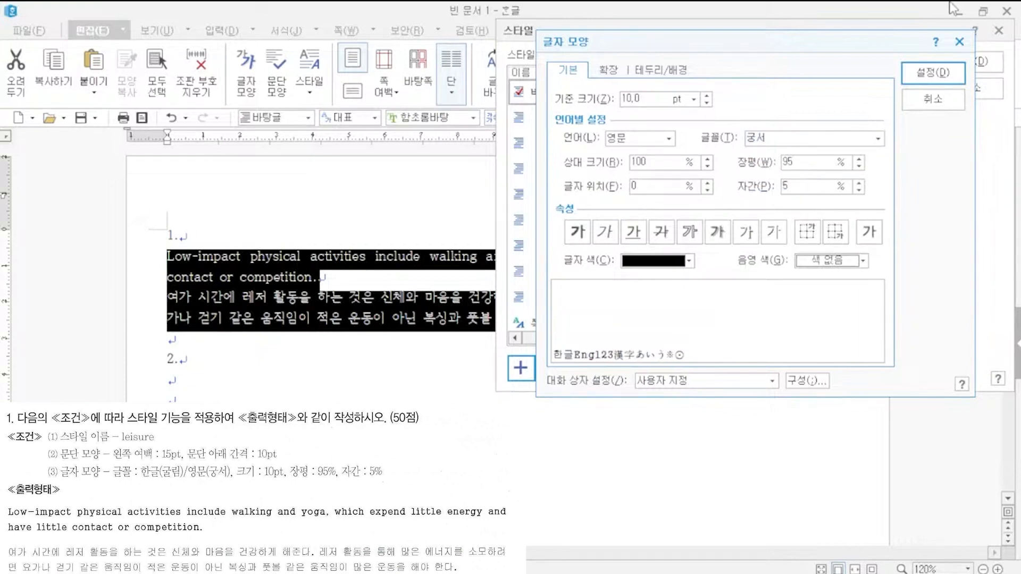
left_click(936, 73)
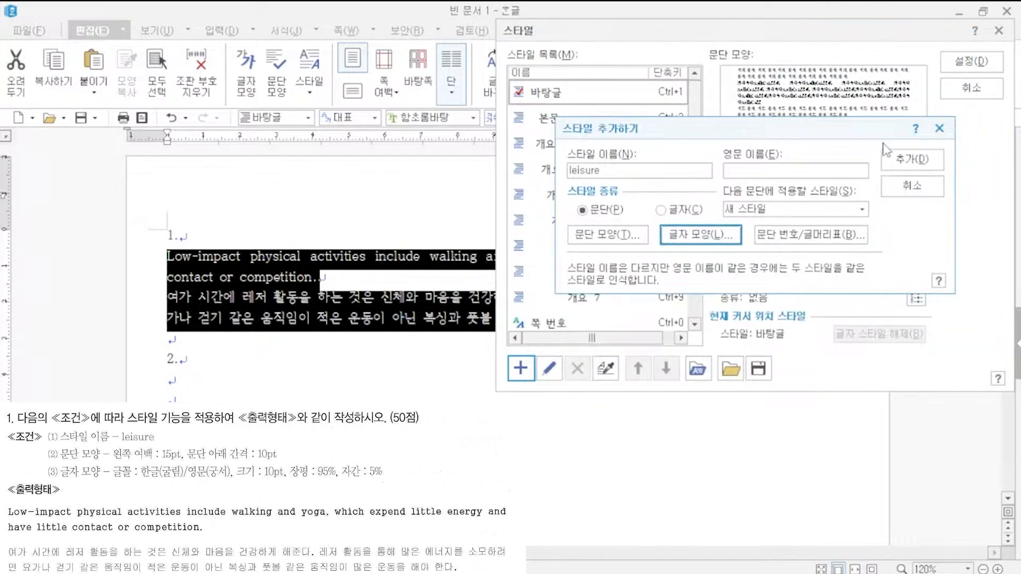
- Add the leisure style to the style list and apply it to the two selected paragraphs
left_click(903, 162)
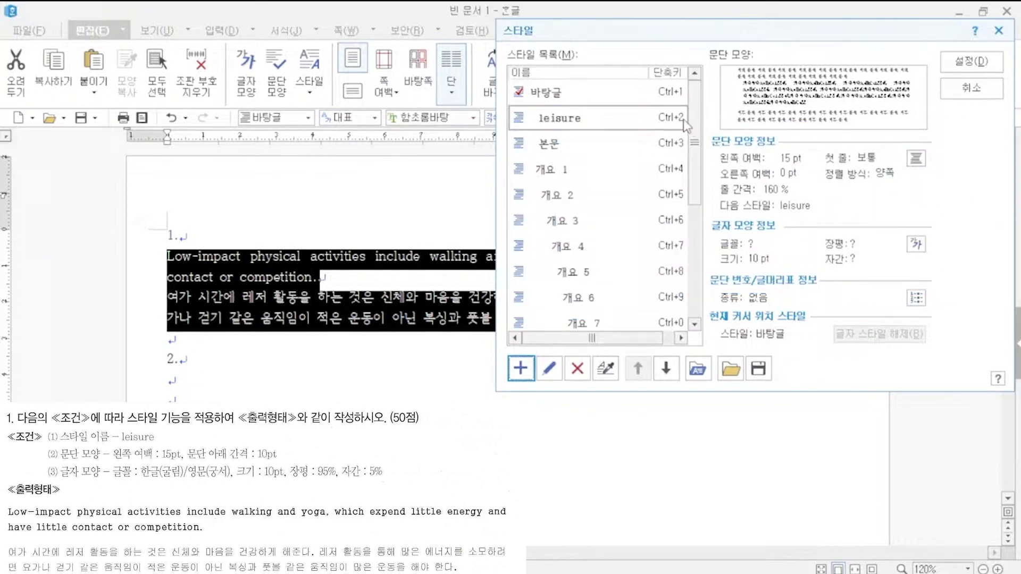
left_click(986, 66)
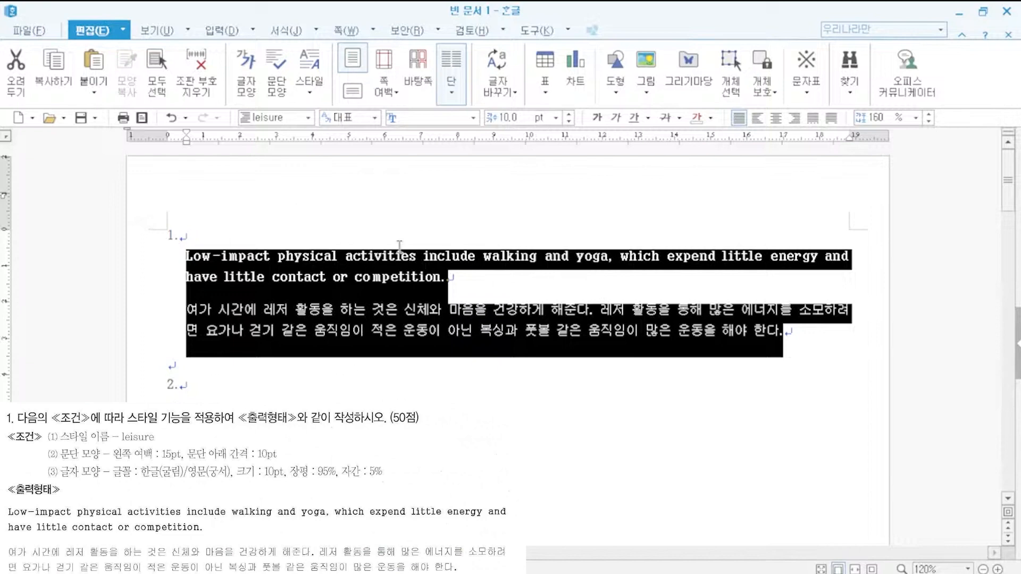
left_click(418, 399)
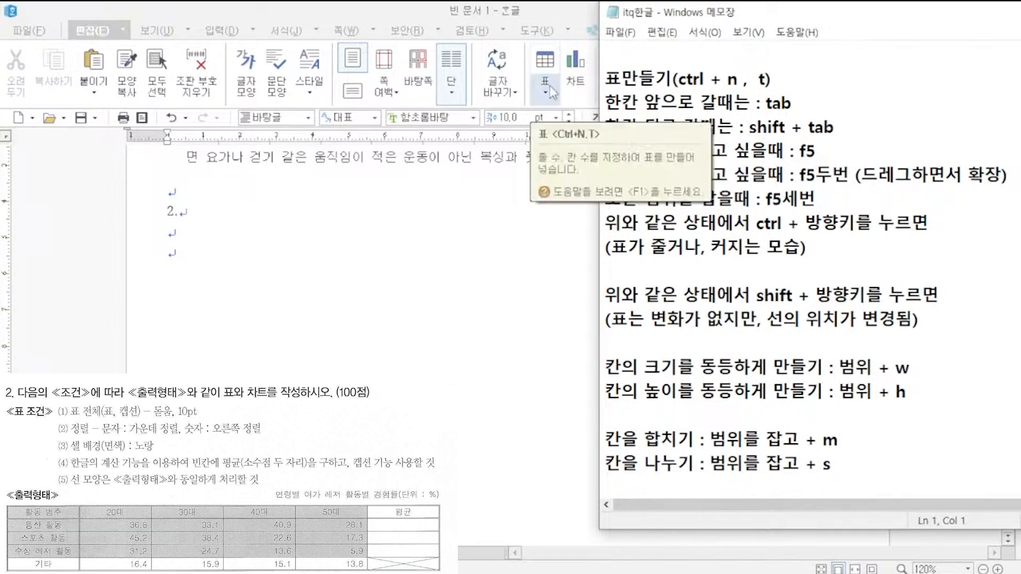
- Insert a table with 5 rows and 6 columns, treated as a character (글자처럼 취급), below item number 2
left_click(557, 9)
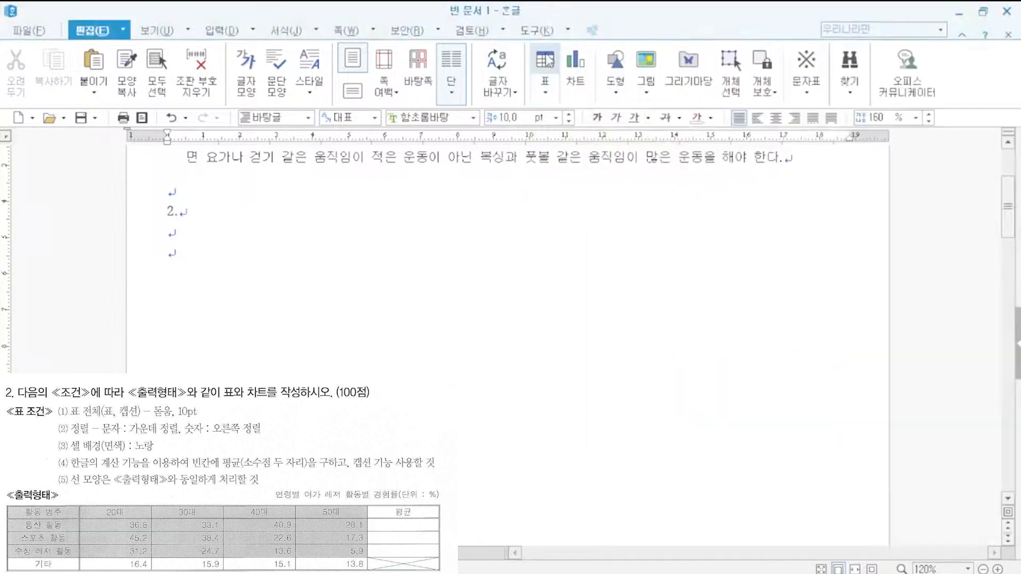
left_click(545, 67)
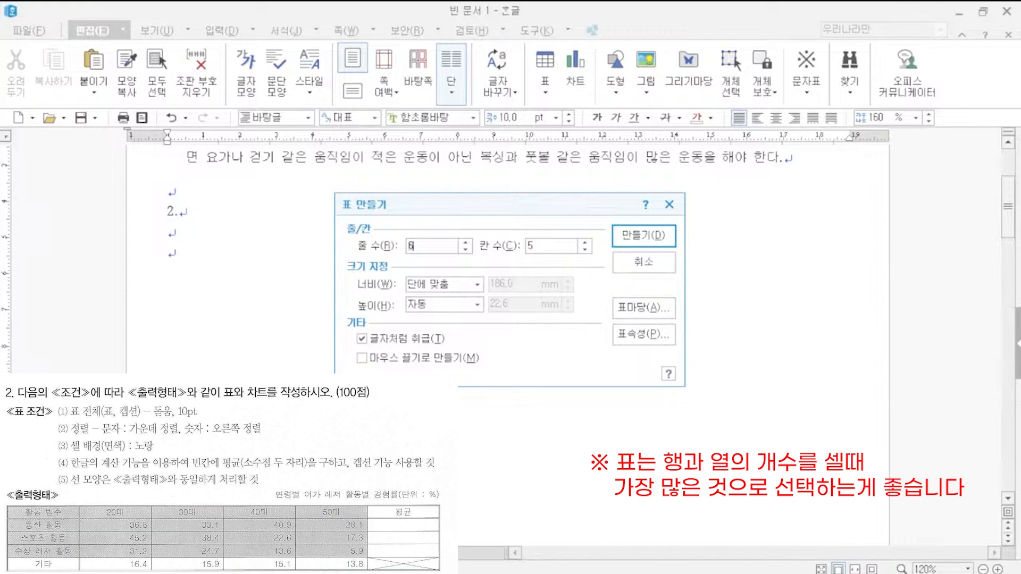
type("5")
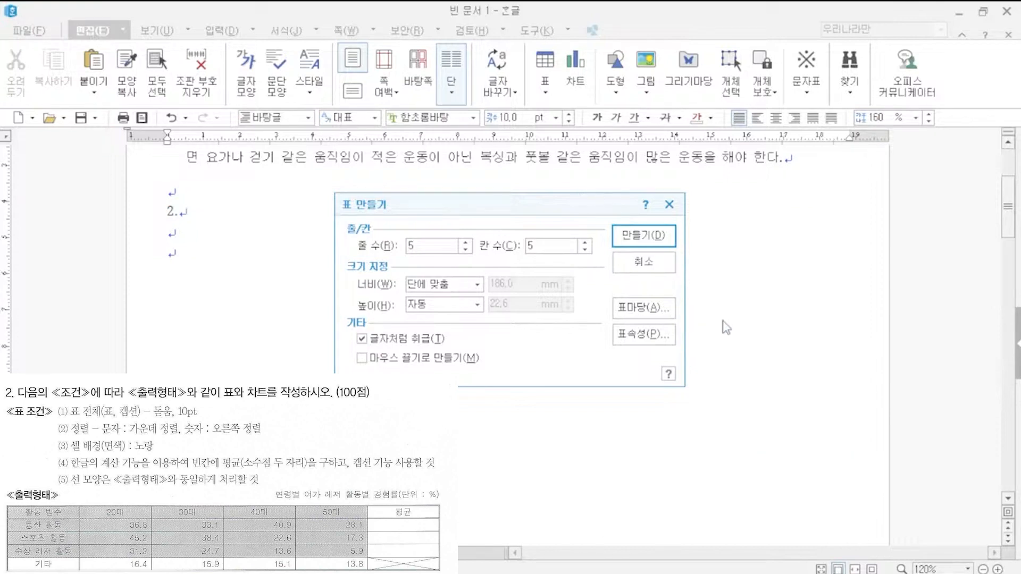
key("Tab")
type("6")
left_click(630, 234)
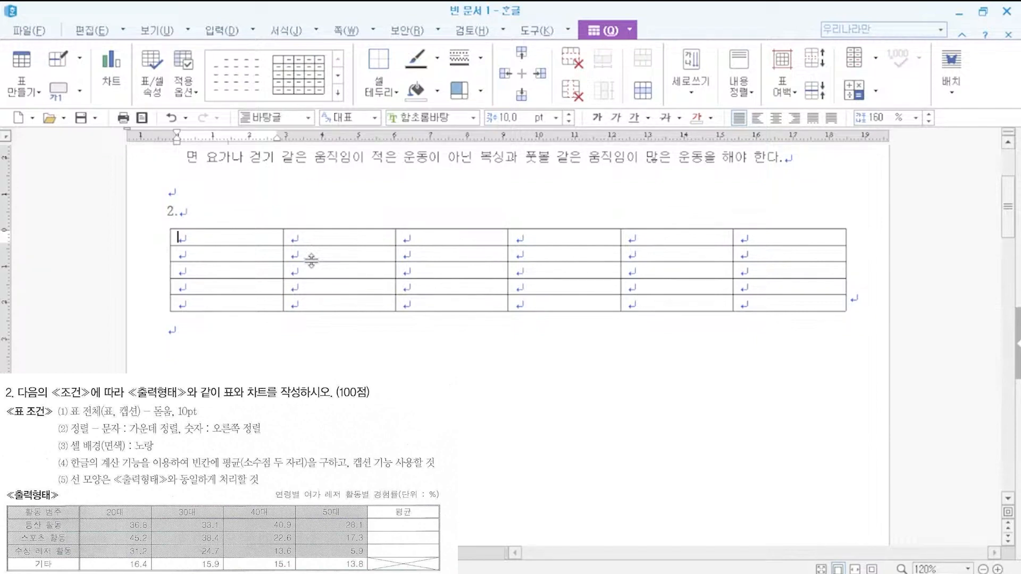
left_click(401, 368)
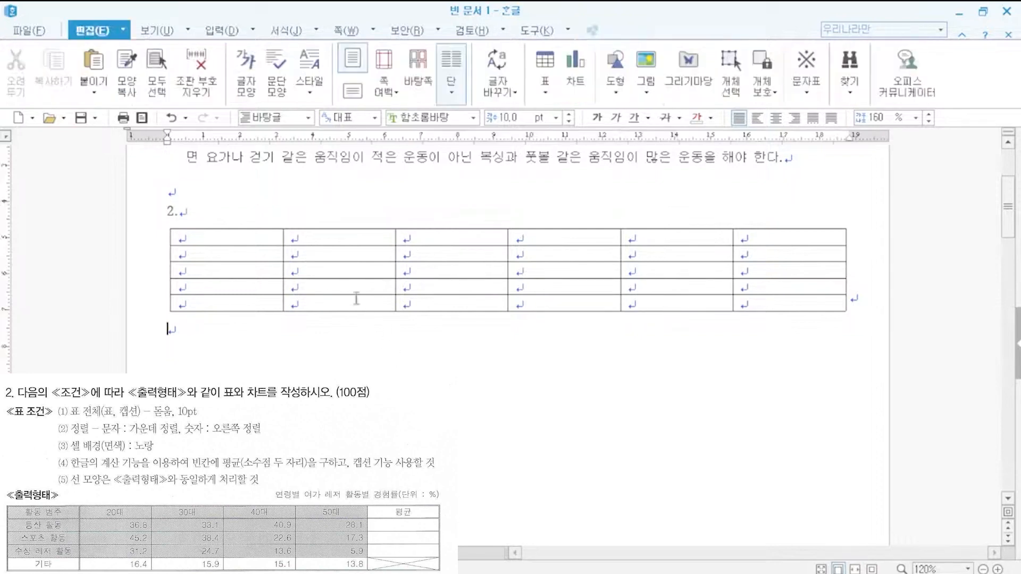
- Enter 활동 범주, 20대 and 30대 in the first three cells of the table's header row
left_click(250, 237)
type("활동 범주")
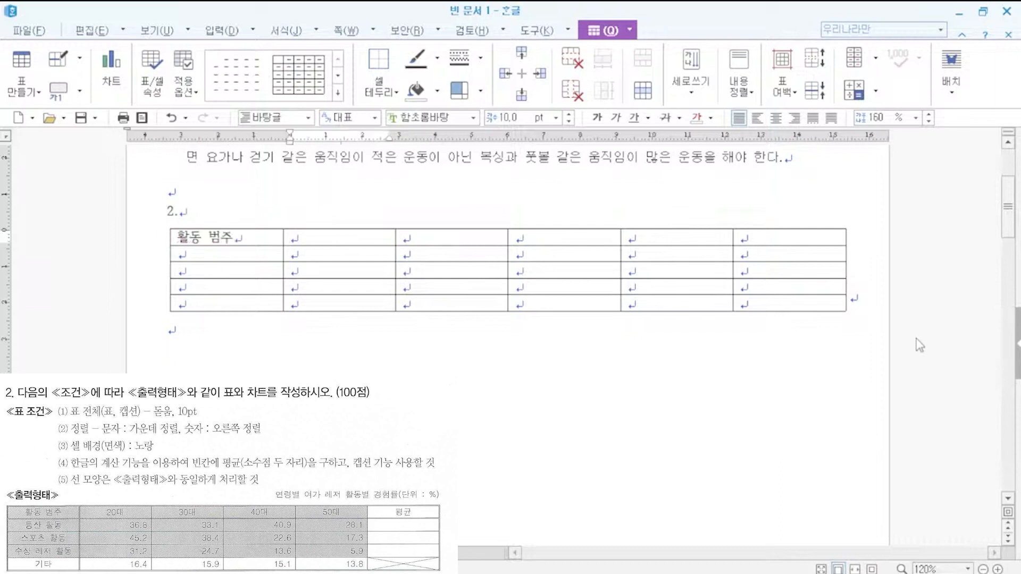
key("Tab")
type("20대")
key("Tab")
type("30대")
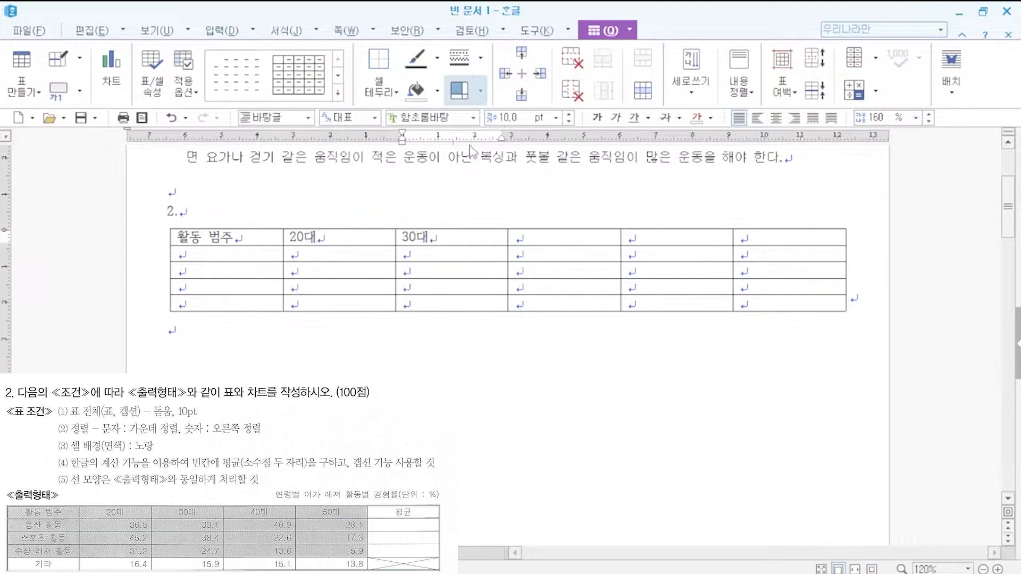
- Auto-fill the header series from 20대 and 30대 through 50대, and enter 평균 in the last header cell
left_click_drag(340, 239, 676, 237)
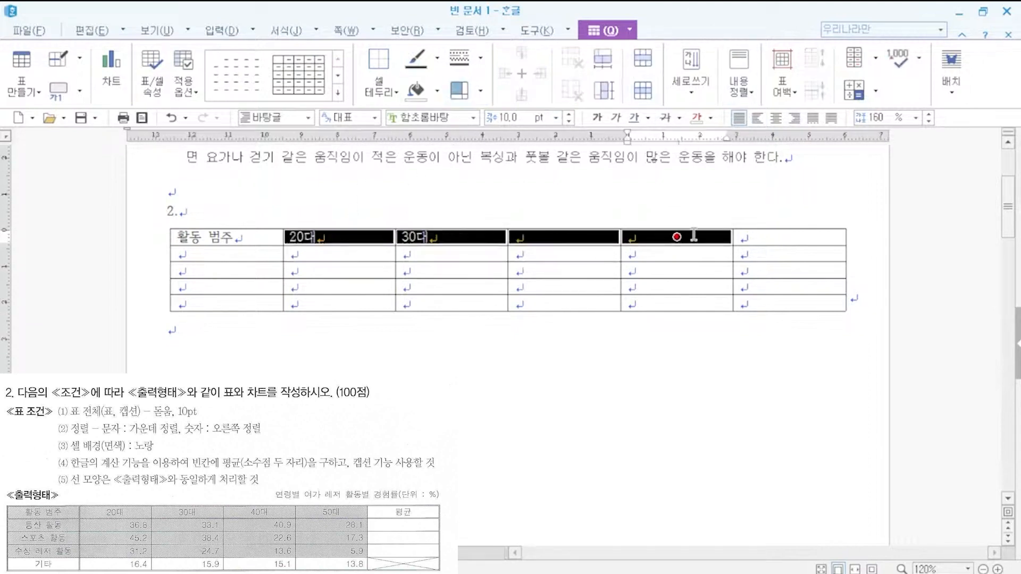
key("a")
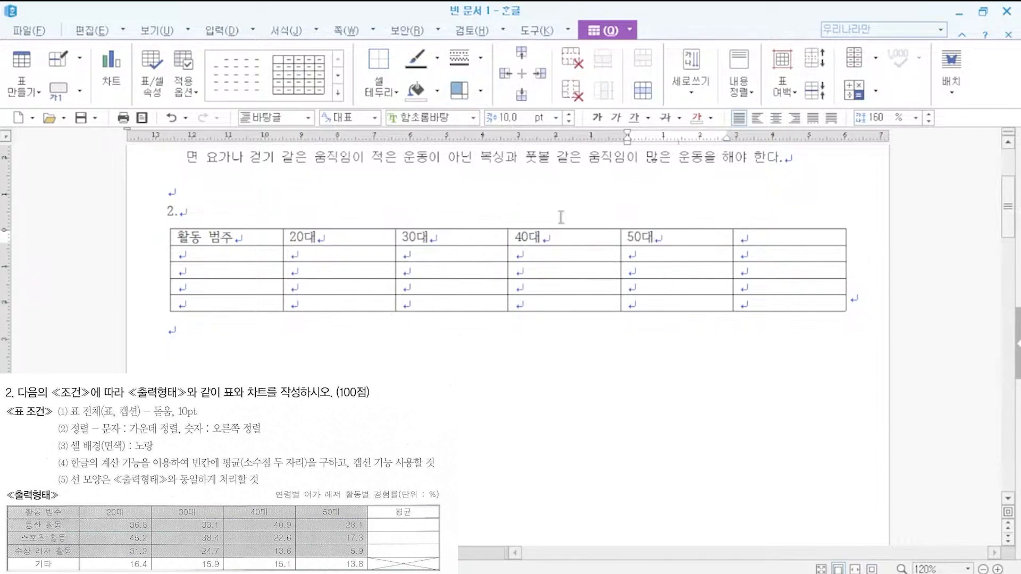
key("Tab")
type("평균")
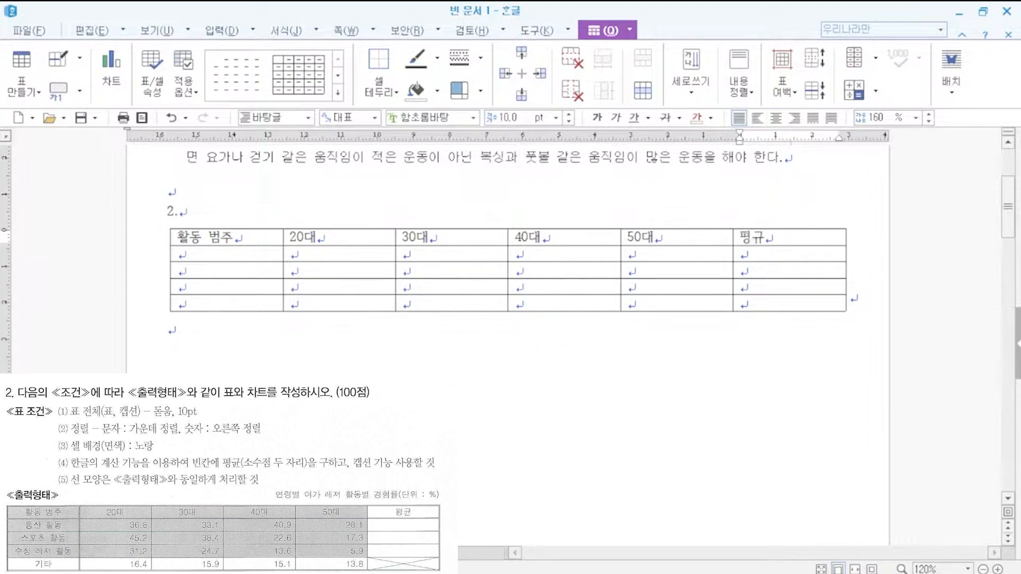
- Enter the row labels 등산 활동, 스포츠 활동, 수상 레저 활동 and 기타 down the first column
key("Tab")
type("등산 활동")
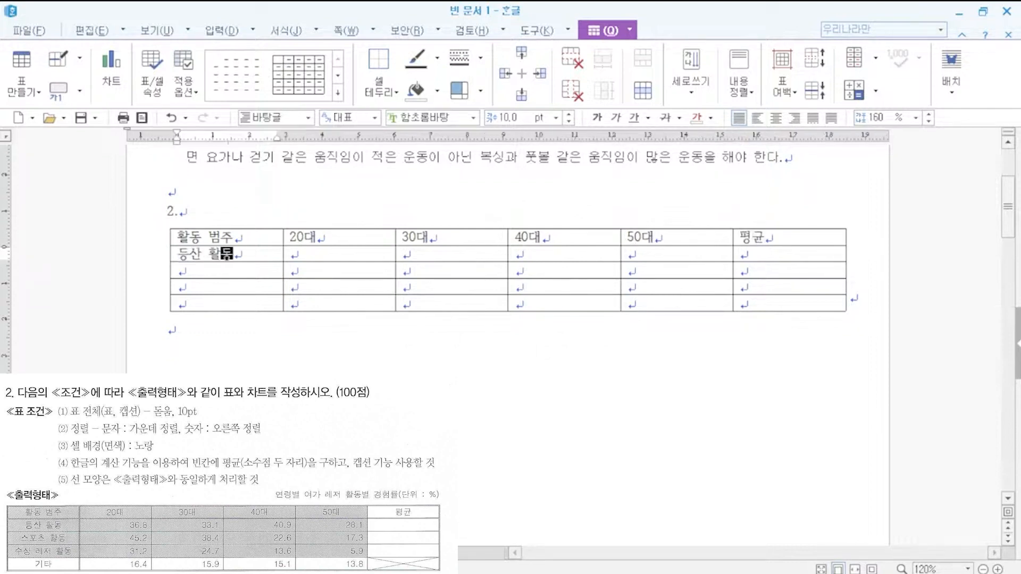
key("Down")
type("스포츠 활동")
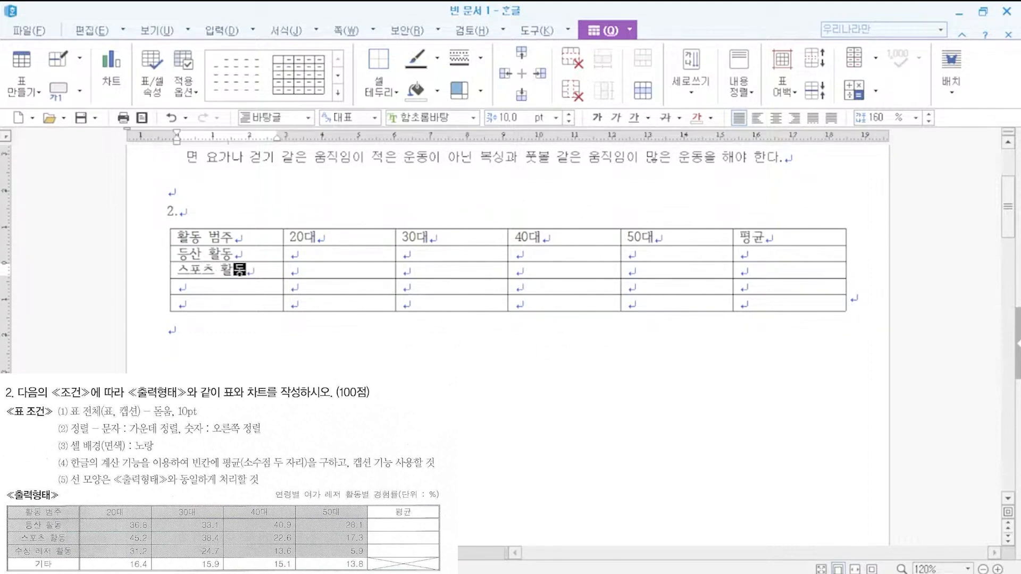
key("Down")
type("수상 레저 활동")
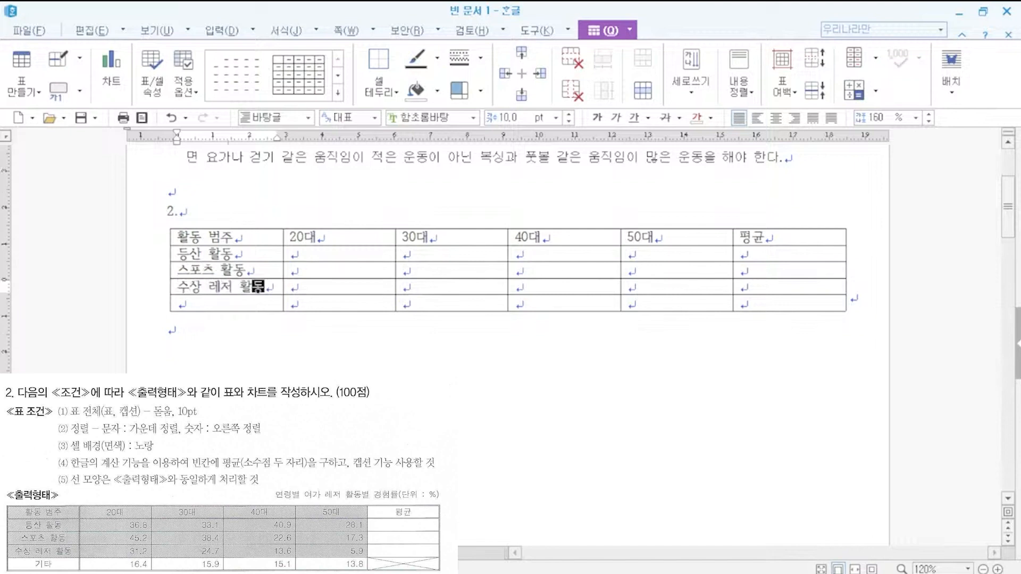
key("Down")
type("기타")
- Fill the 등산 활동 row with 36.8, 33.1, 40.9 and 28.1 under the 20대 to 50대 headers
key("Up")
key("Up")
key("Up")
key("Right")
type("36.8")
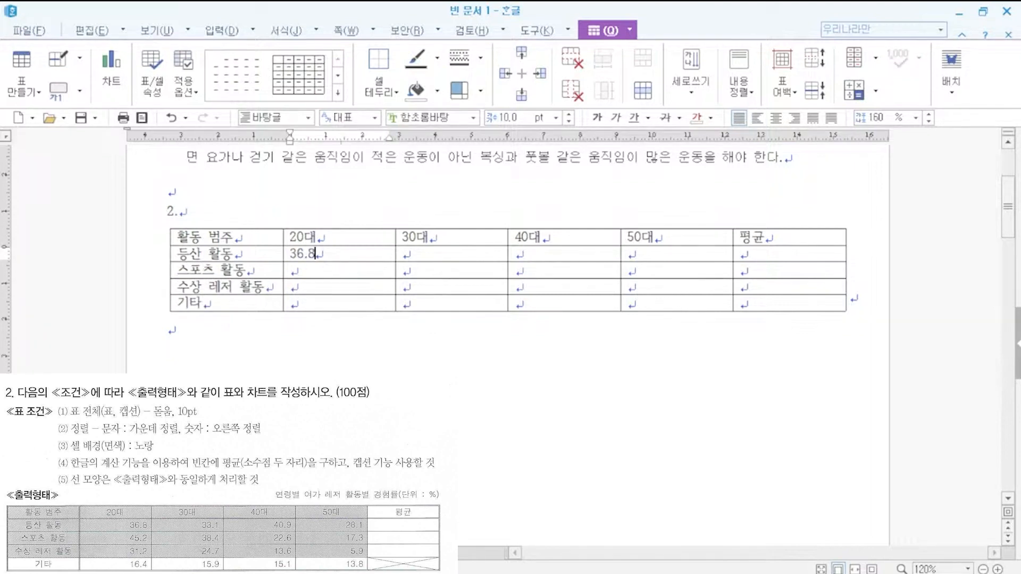
key("Right")
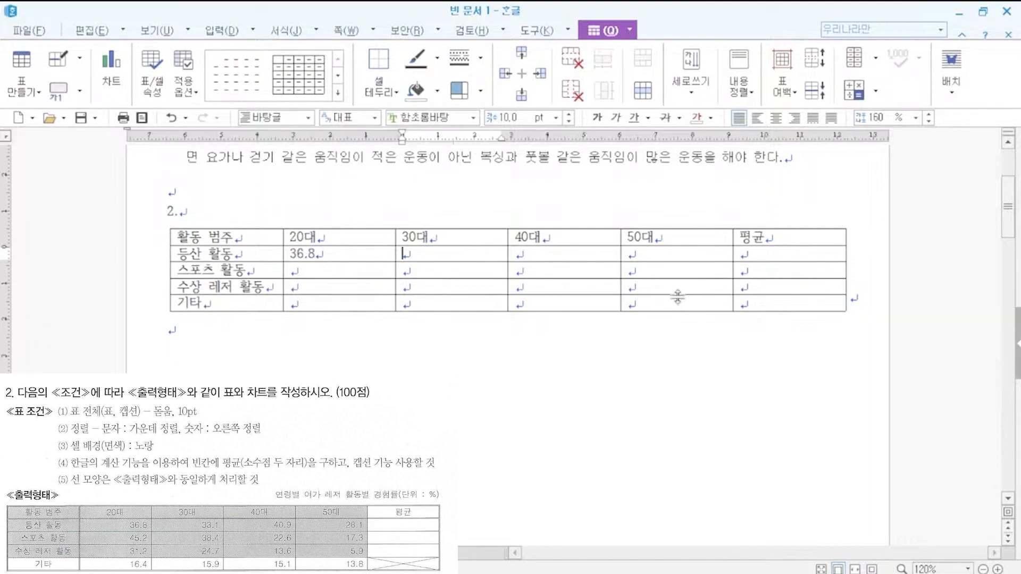
type("33.1")
key("Right")
type("40.9")
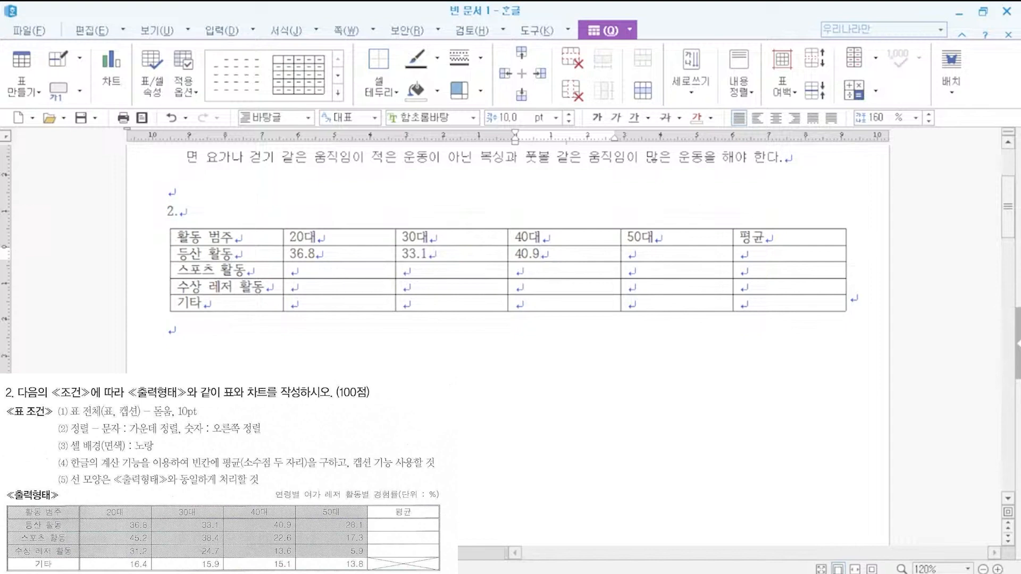
key("Right")
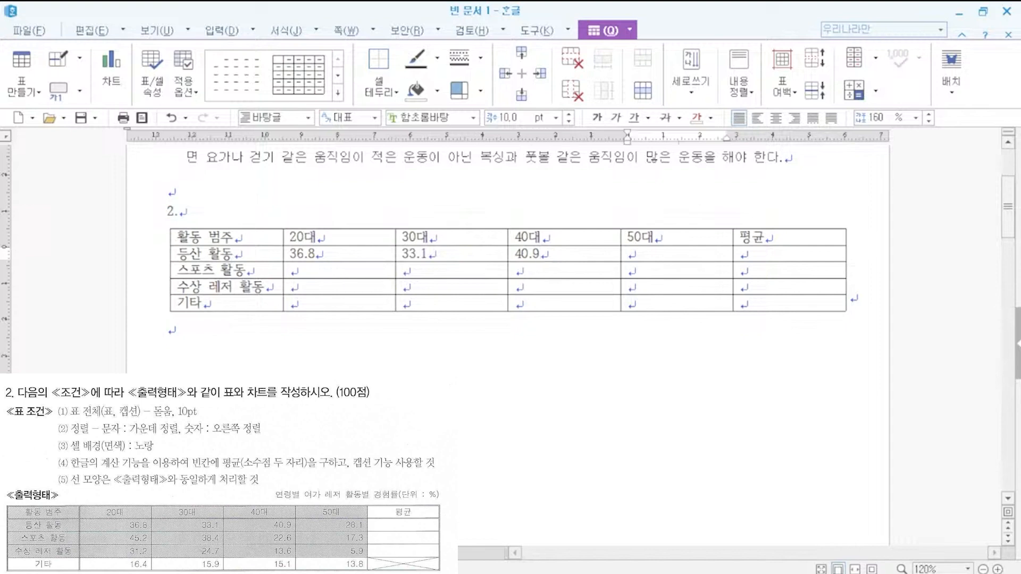
type("28.1")
- Fill the 스포츠 활동 row with 45.2, 38.4, 22.6 and 17.3 under the 20대 to 50대 headers
key("Right")
key("Right")
key("Right")
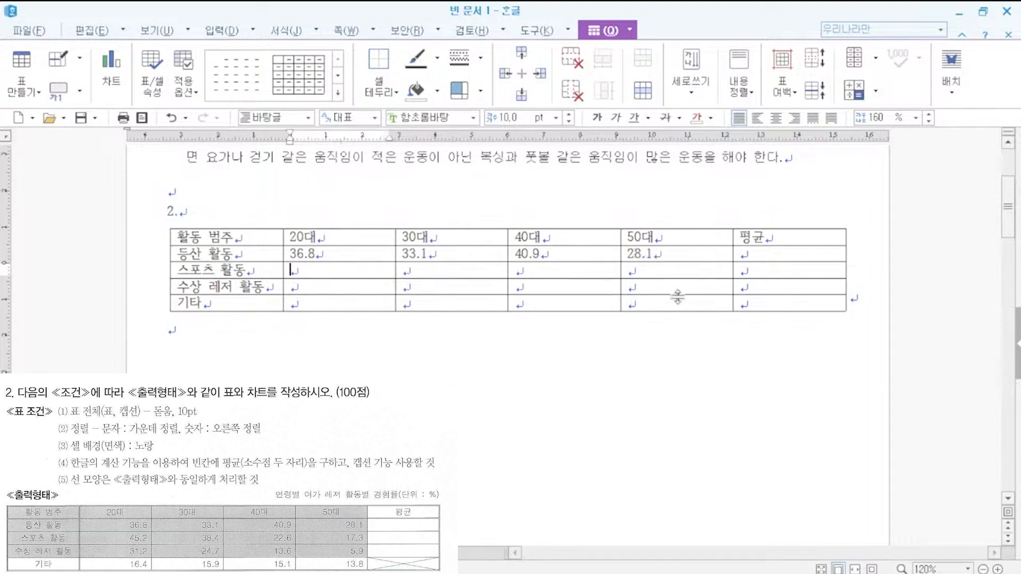
type("45.2")
key("Right")
type("38.4")
key("Right")
type("2")
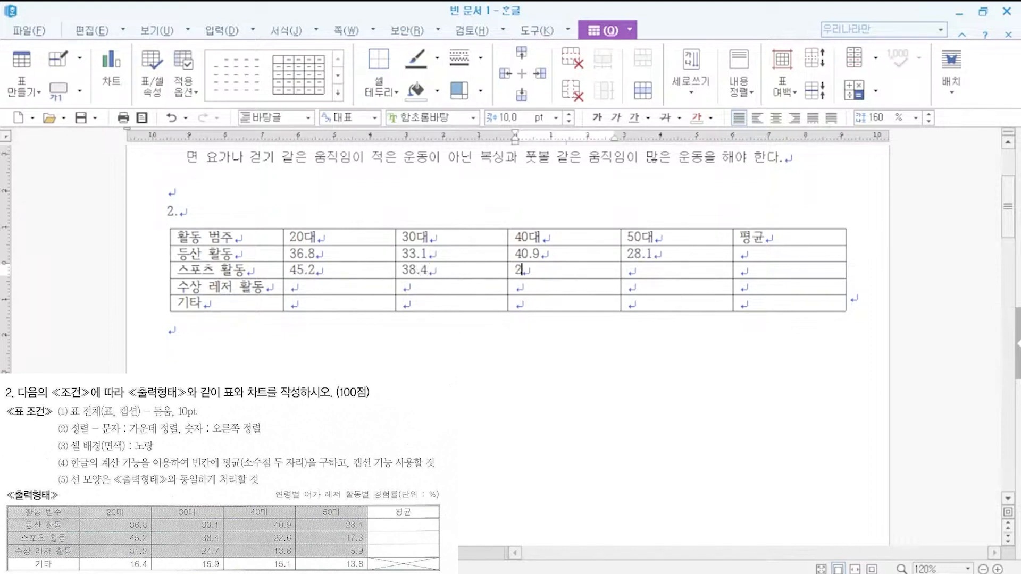
type(".6")
key("Right")
type("17.3")
- Fill the 수상 레저 활동 row with 31.2, 24.7, 13.6 and 5.9 under the 20대 to 50대 headers
key("Down")
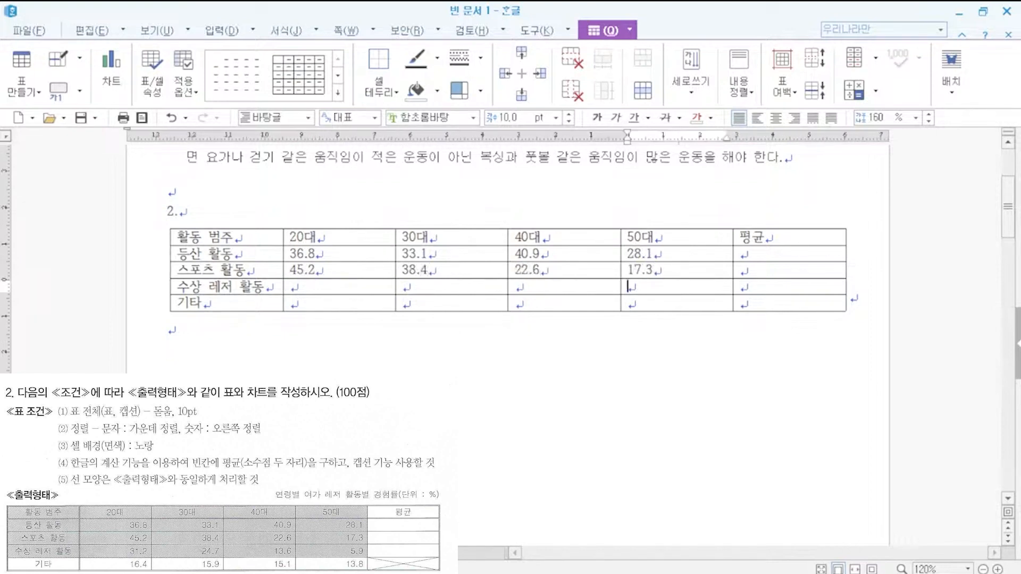
key("Left")
key("Left")
key("Left")
type("31.2")
key("Right")
type("24.")
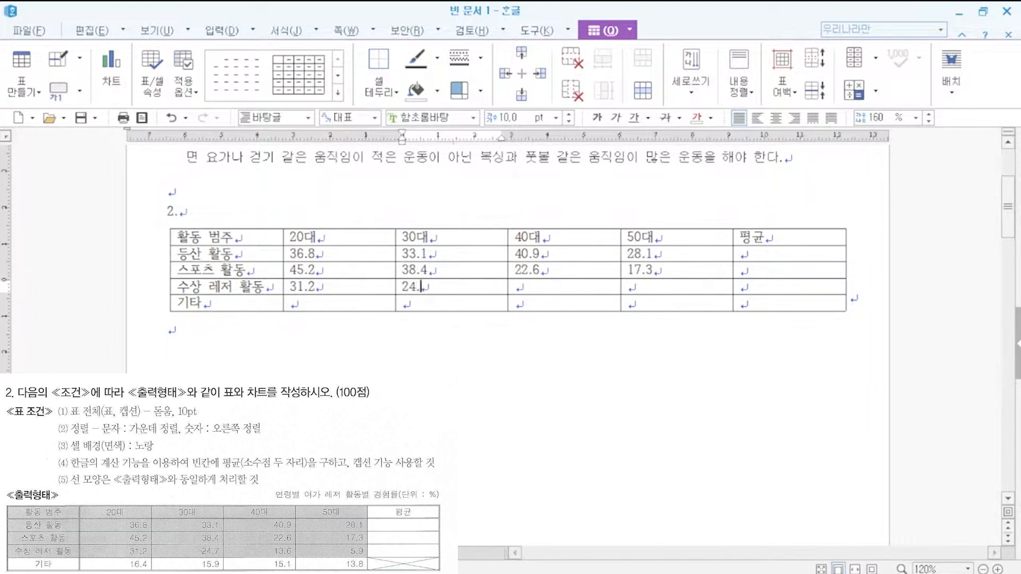
type("7")
key("Right")
type("13.6")
key("Right")
type("5")
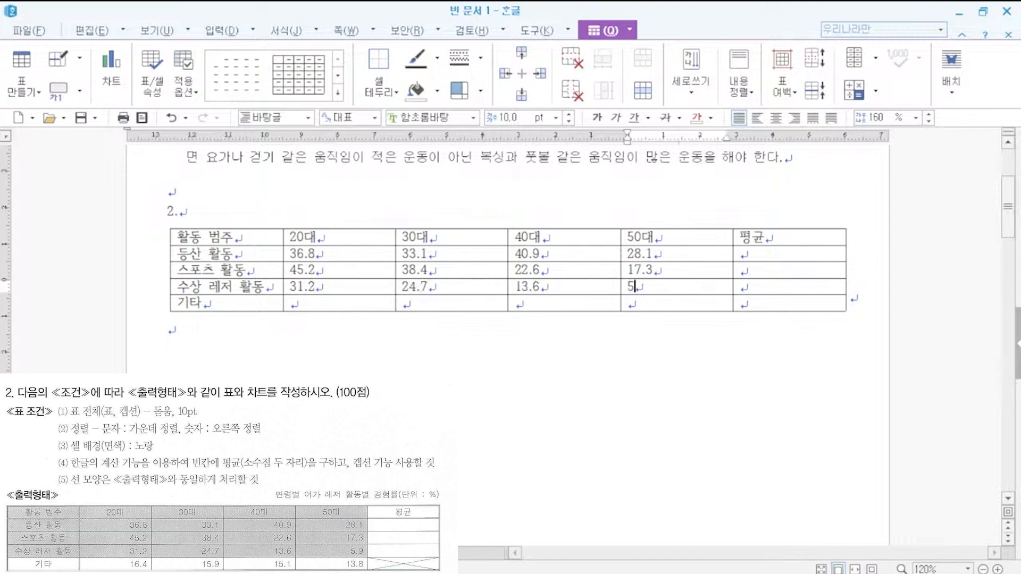
type(".9")
- Fill the 기타 row with 16.4, 15.9, 15.1 and 13.8 under the 20대 to 50대 headers
key("Down")
key("Left")
key("Left")
key("Left")
type("16.4")
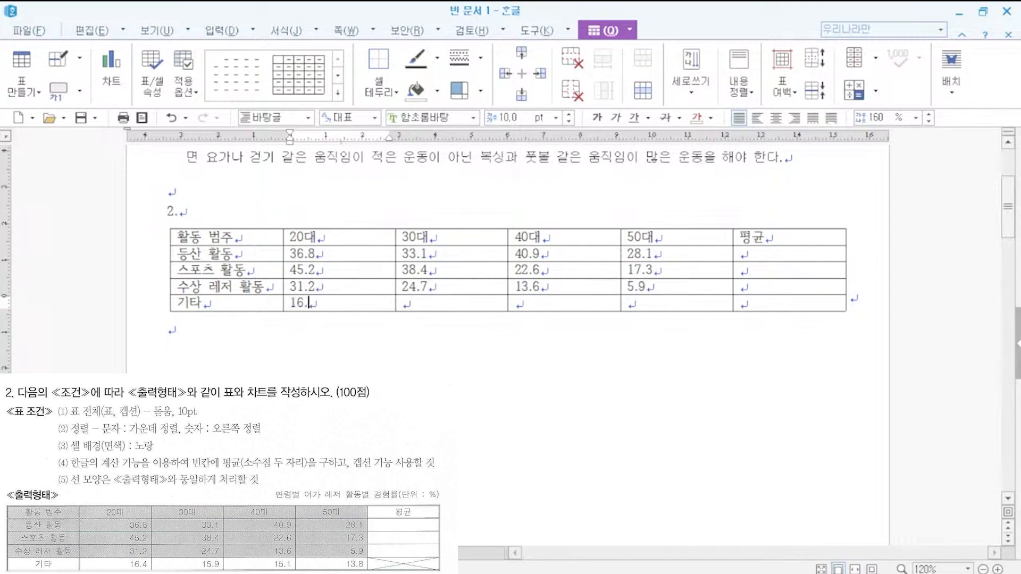
key("Right")
type("15.9")
key("Right")
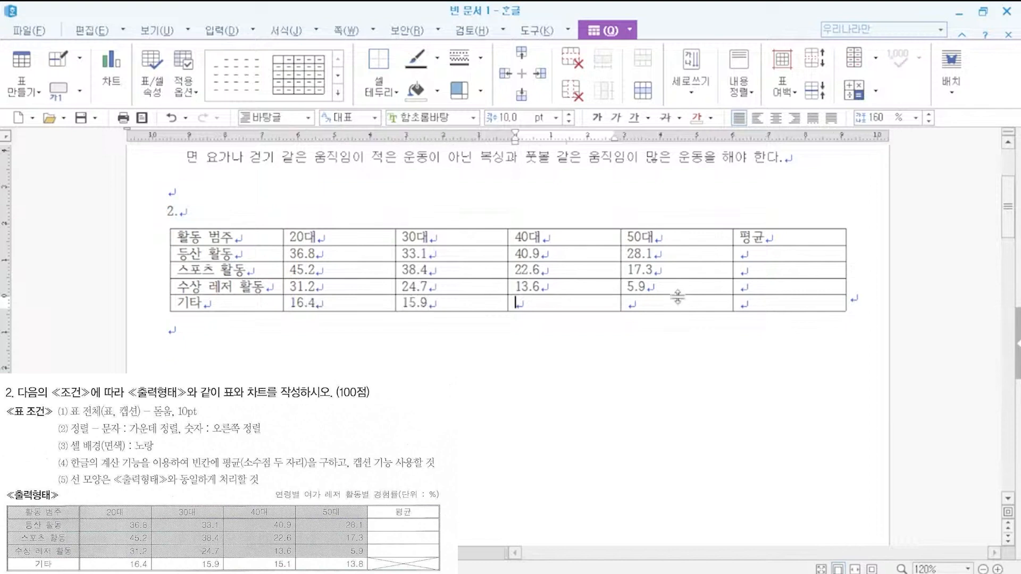
type("15.1")
key("Right")
type("13.8")
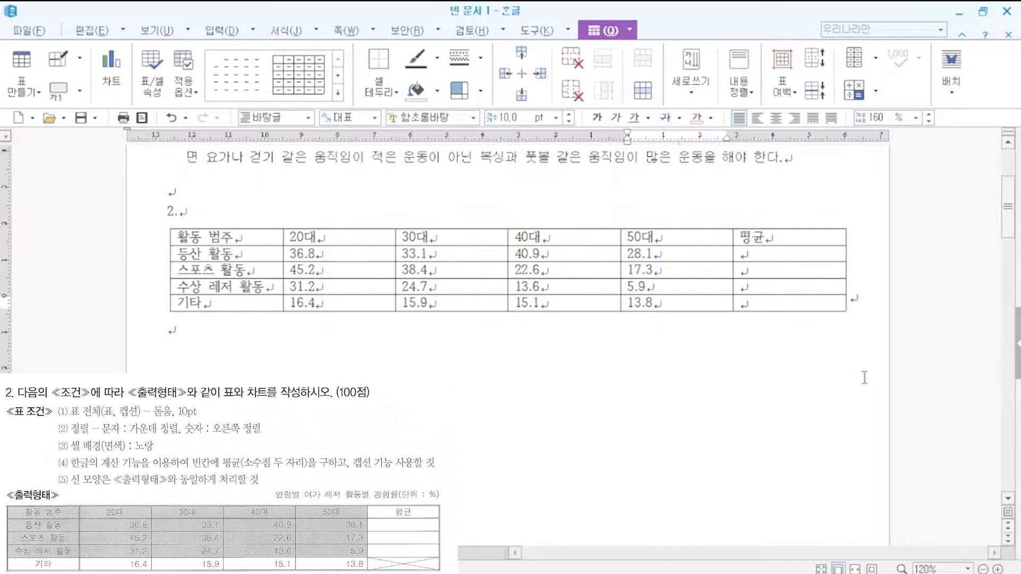
- Select the whole table and set its text to the 돋움 font
left_click(452, 229)
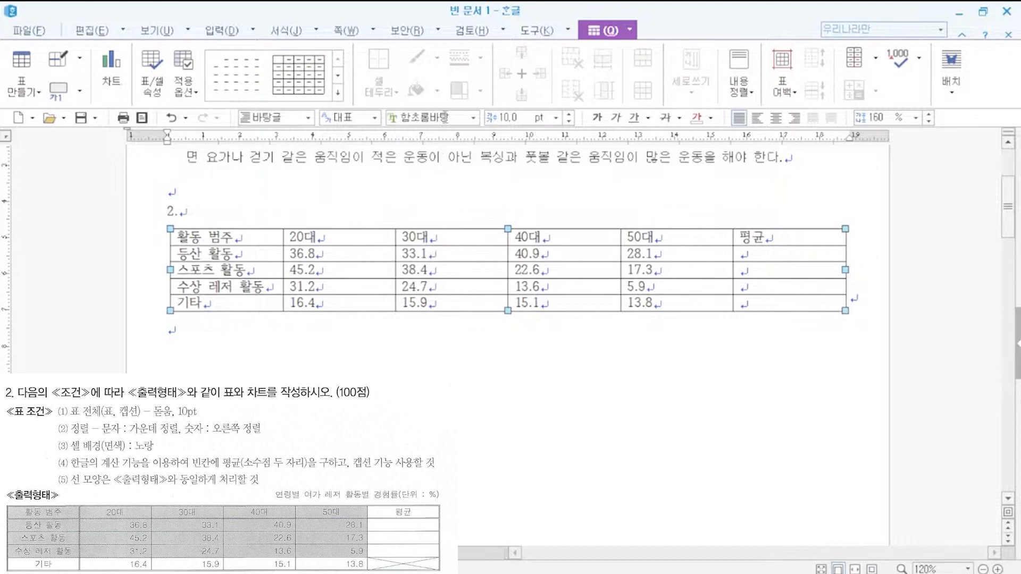
left_click(445, 116)
type("돋움")
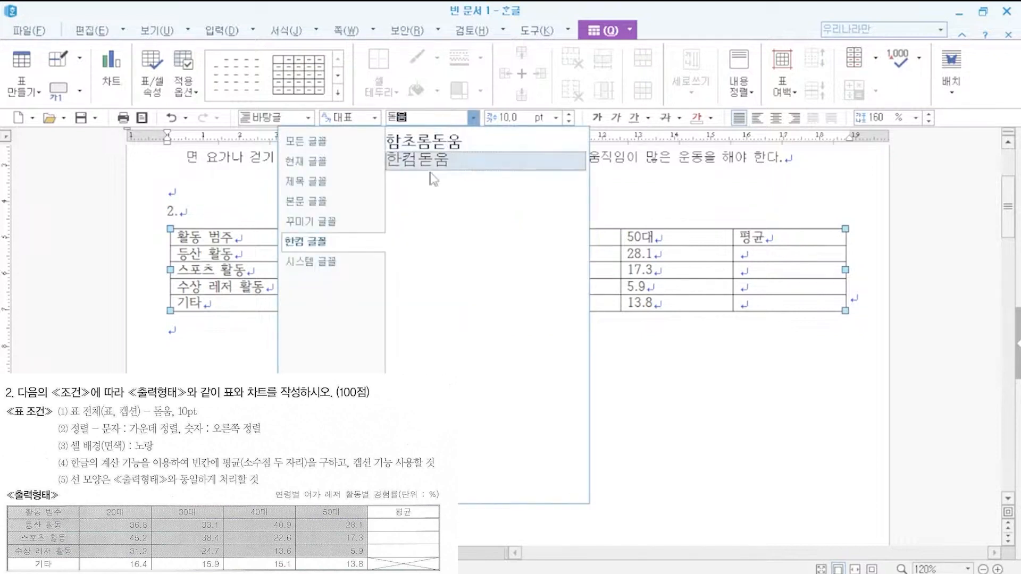
left_click(314, 143)
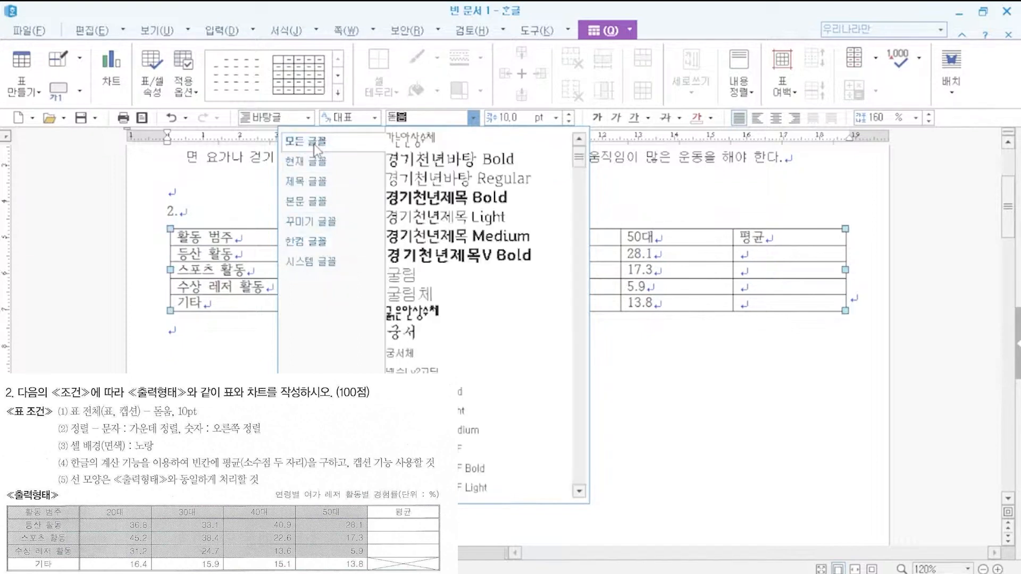
left_click(431, 120)
left_click(431, 120)
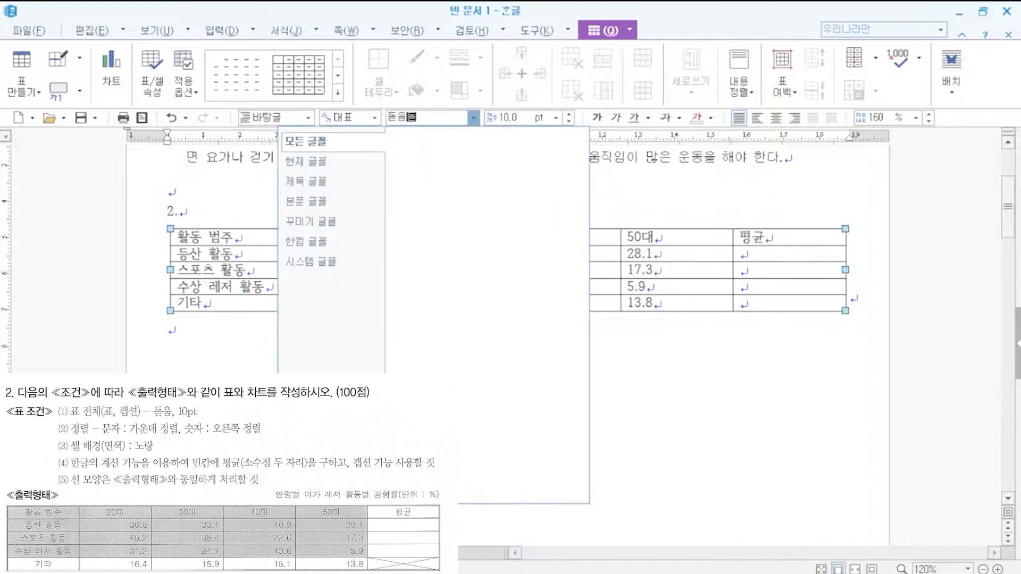
key("Return")
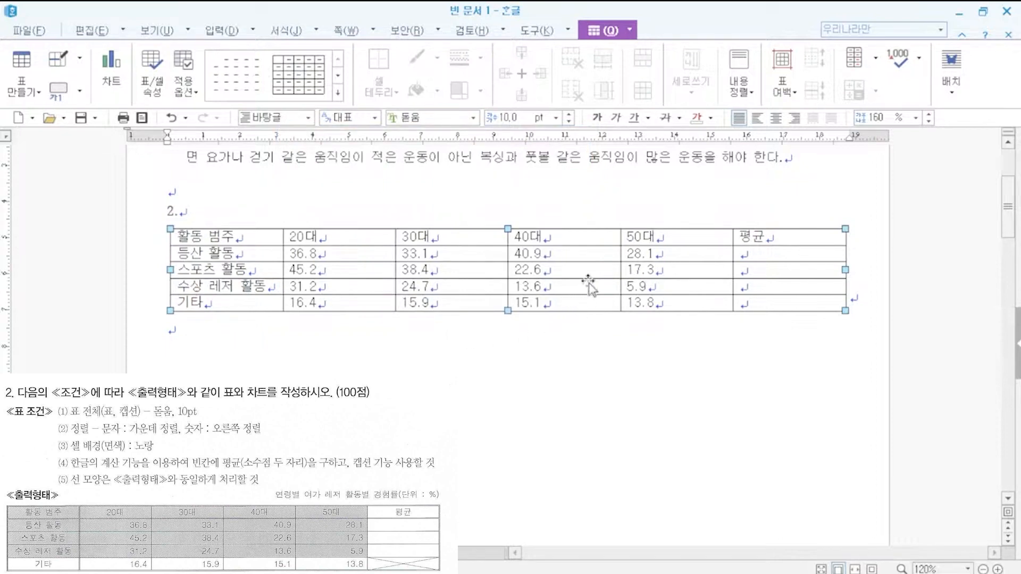
- Centre the whole table's text, and right-align the cells below the 20대 to 평균 headers
left_click(776, 118)
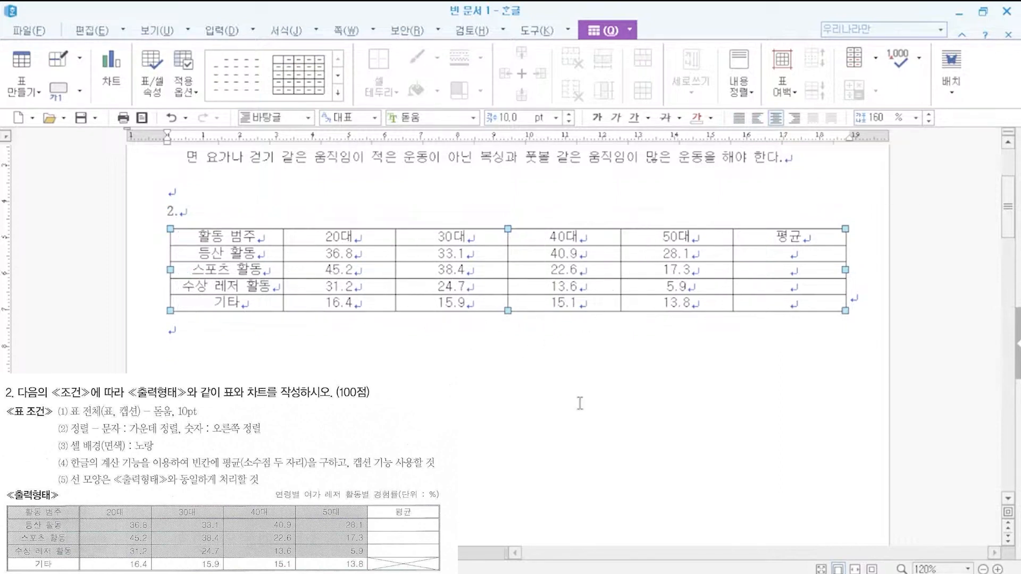
left_click_drag(341, 254, 739, 314)
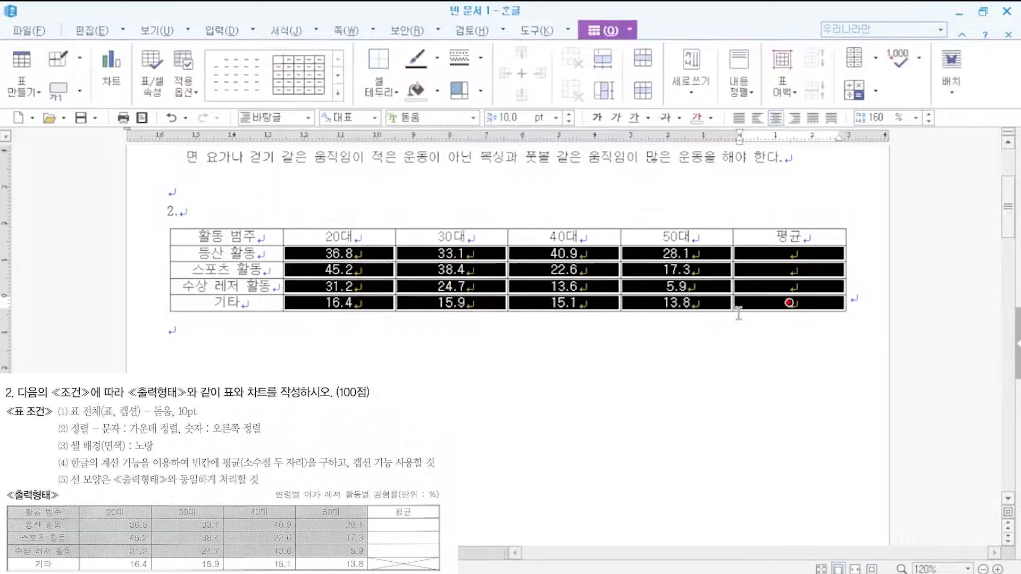
left_click(796, 125)
left_click(611, 428)
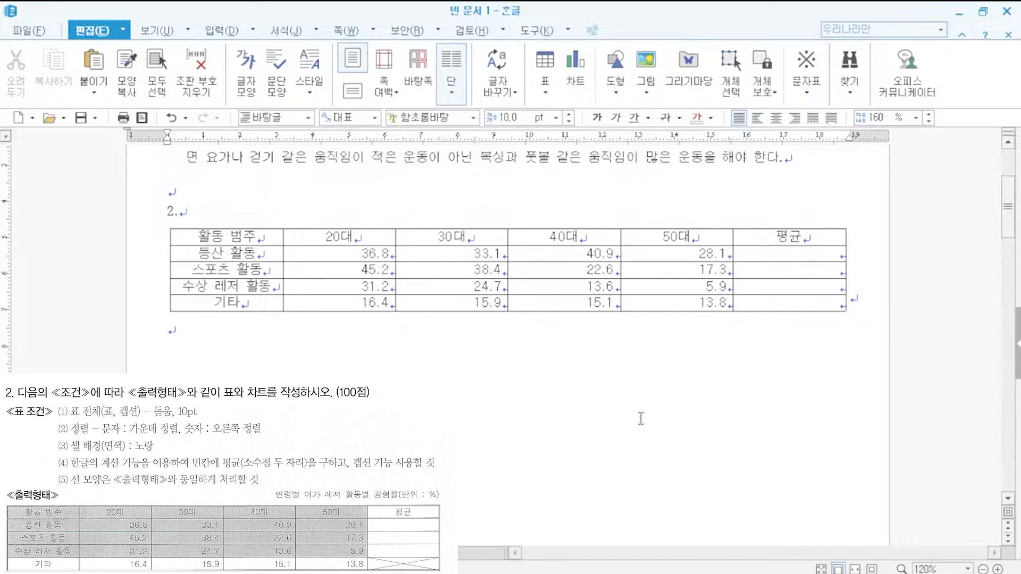
- Give the whole table a double solid line on its outside border
left_click_drag(260, 240, 749, 320)
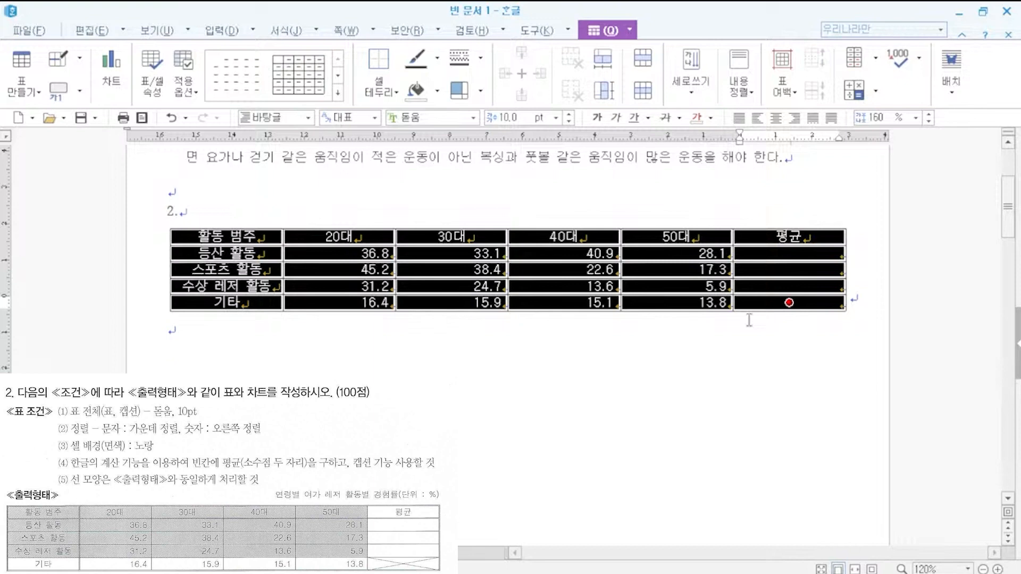
key("l")
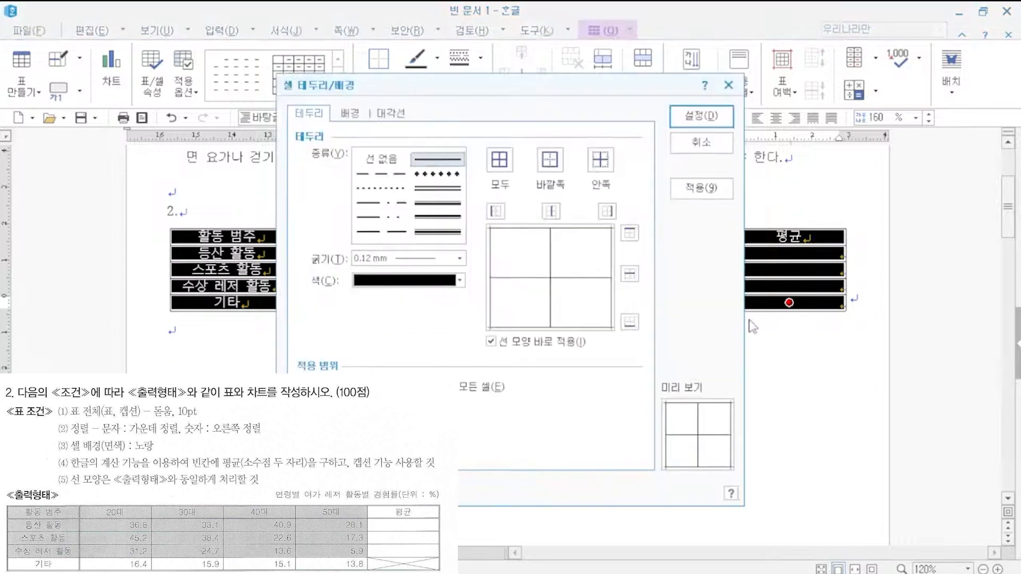
left_click(448, 191)
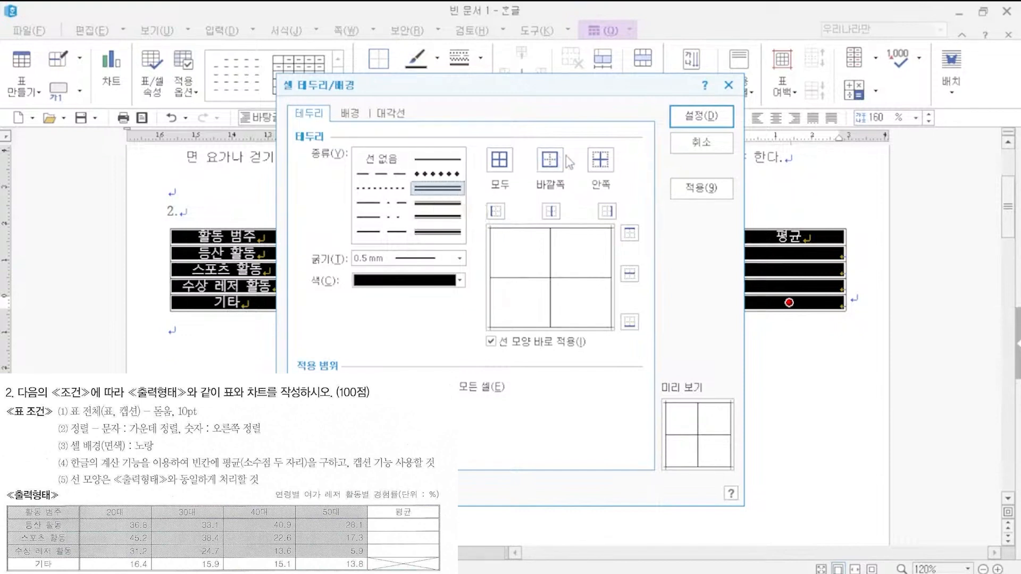
left_click(552, 165)
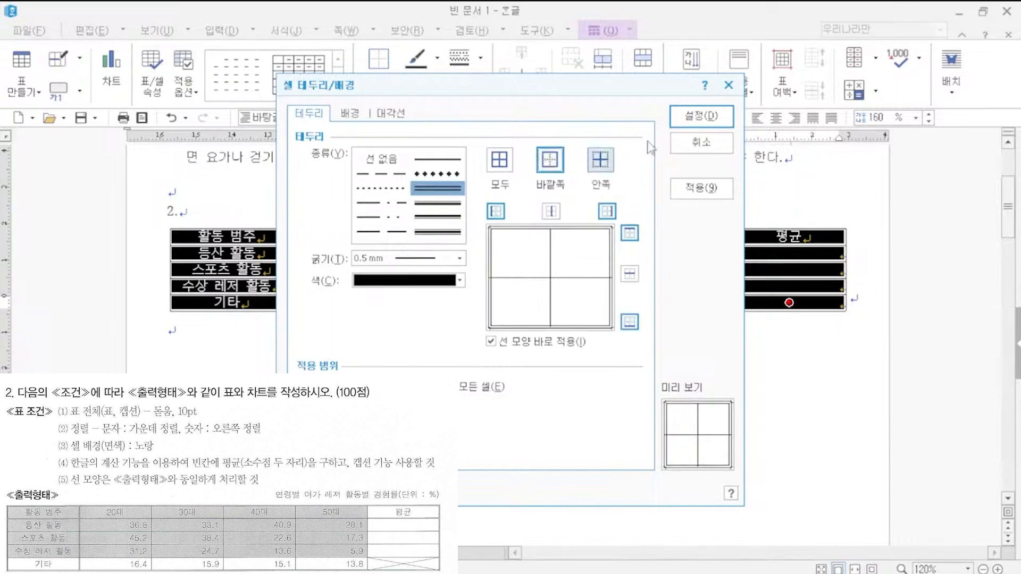
left_click(691, 118)
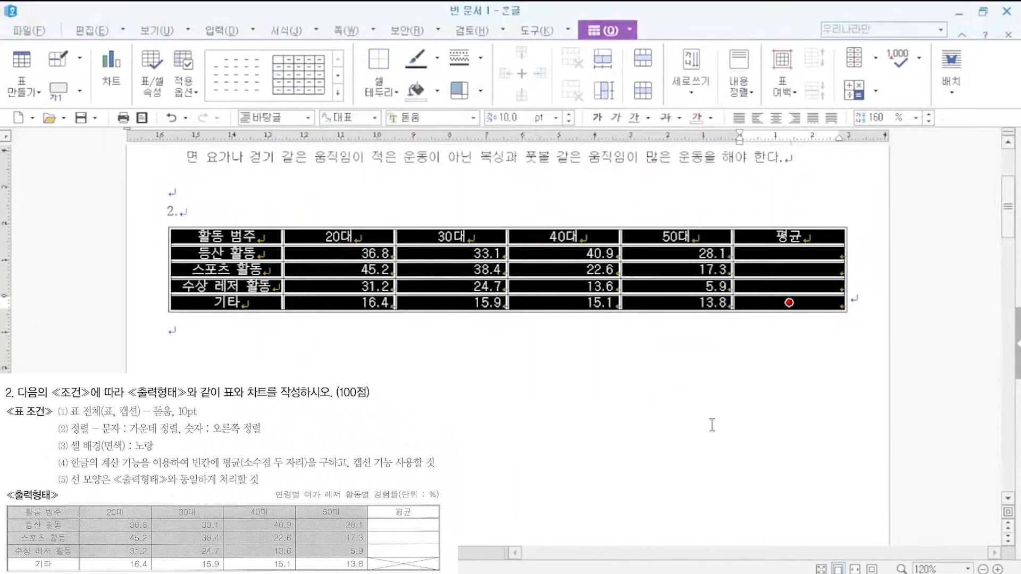
left_click(712, 423)
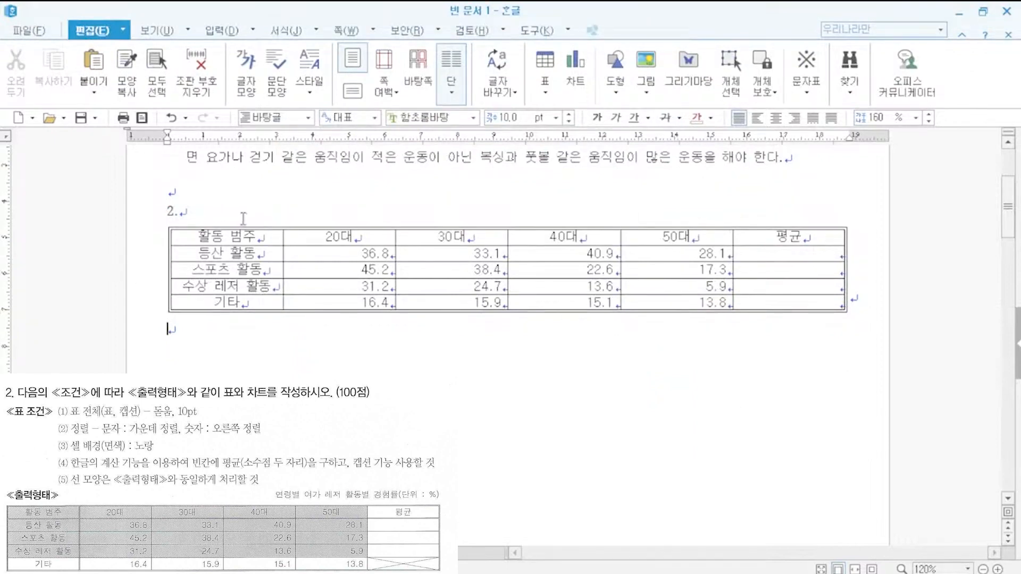
- Apply a double solid outside border around the header row, from 활동 범주 to 평균
left_click_drag(242, 242, 789, 236)
key("l")
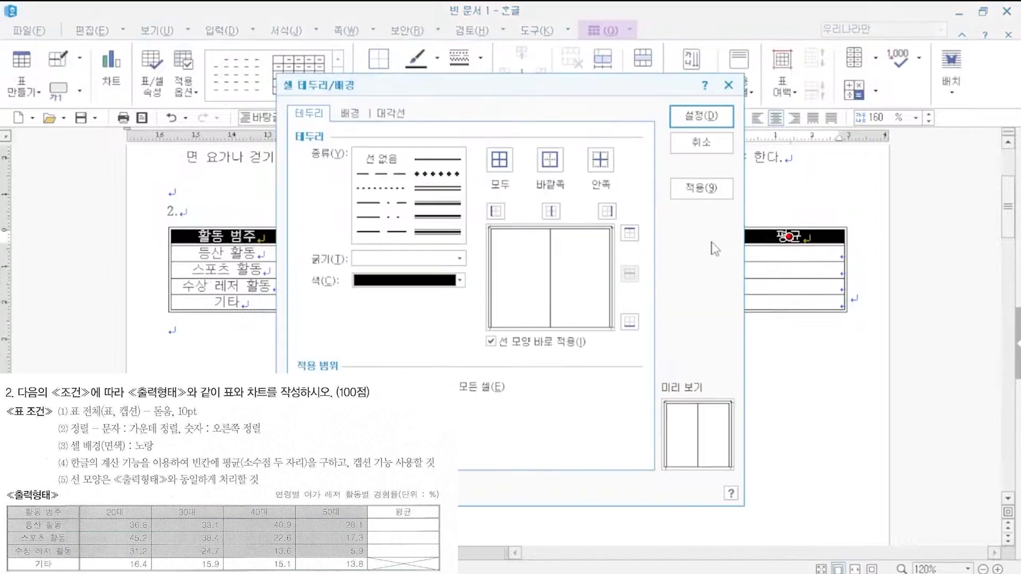
left_click(446, 191)
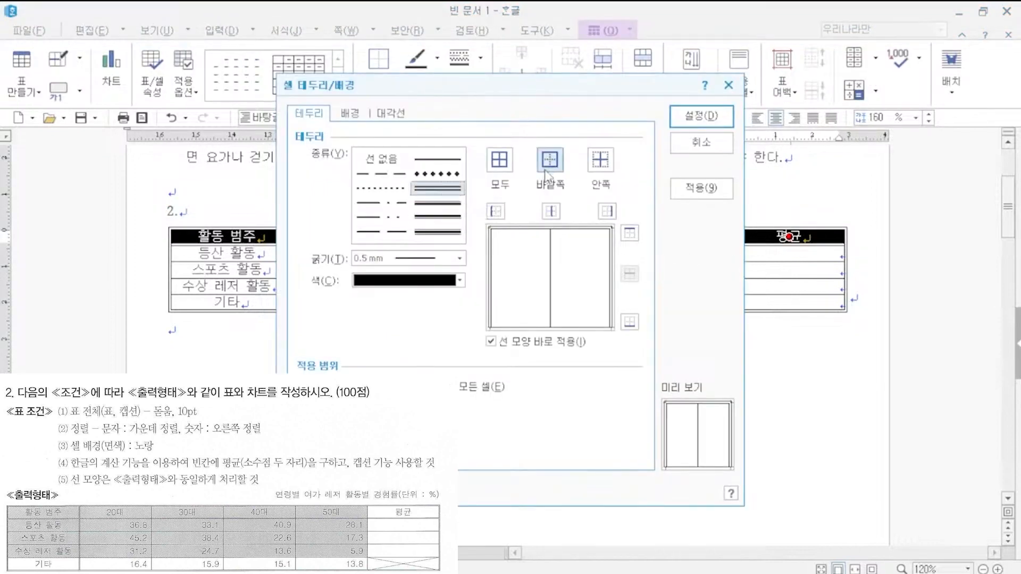
left_click(550, 163)
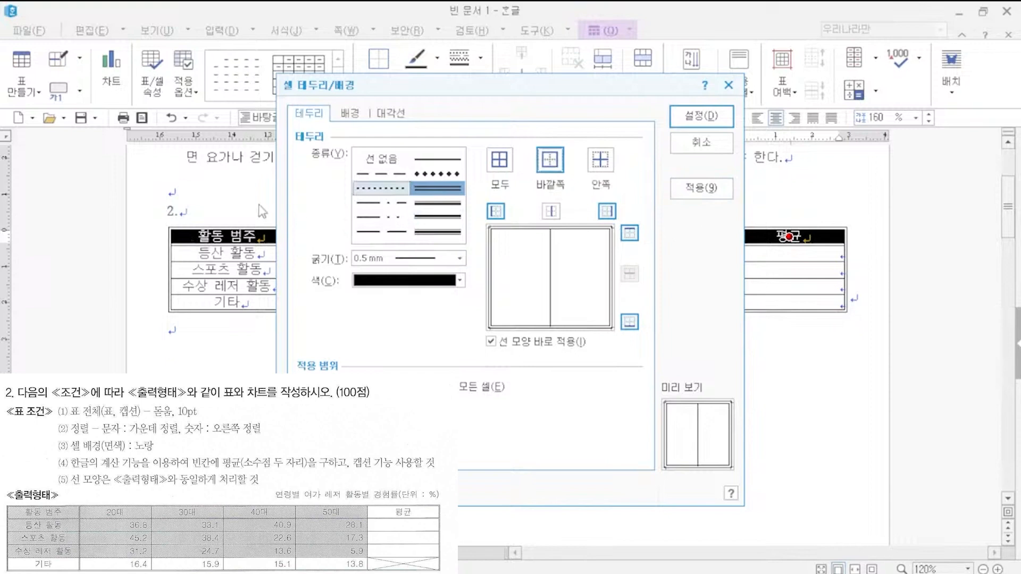
left_click(698, 117)
left_click(617, 370)
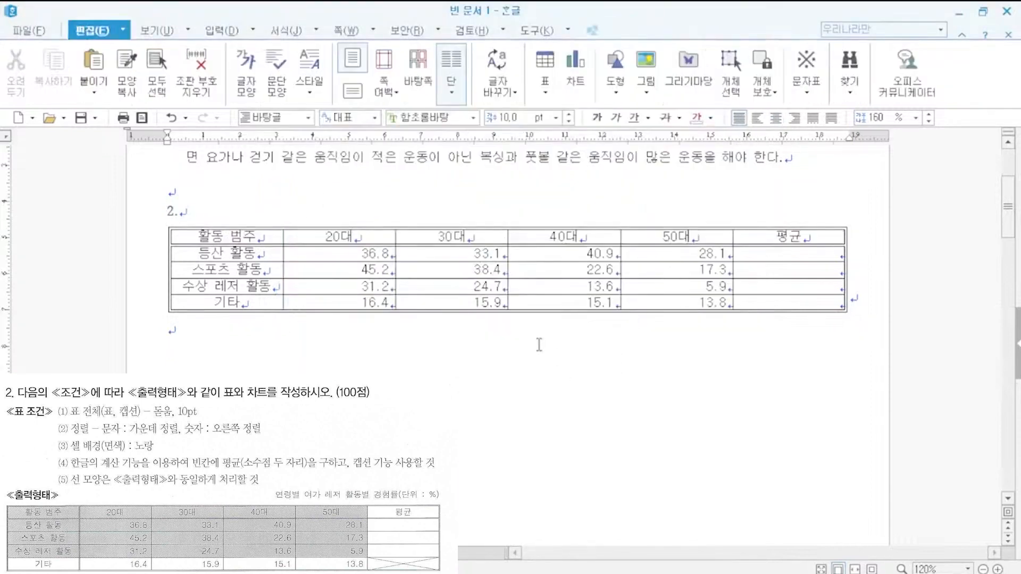
- Set the right border of the first column, from 활동 범주 down to 기타, to a double solid line
left_click_drag(248, 239, 226, 302)
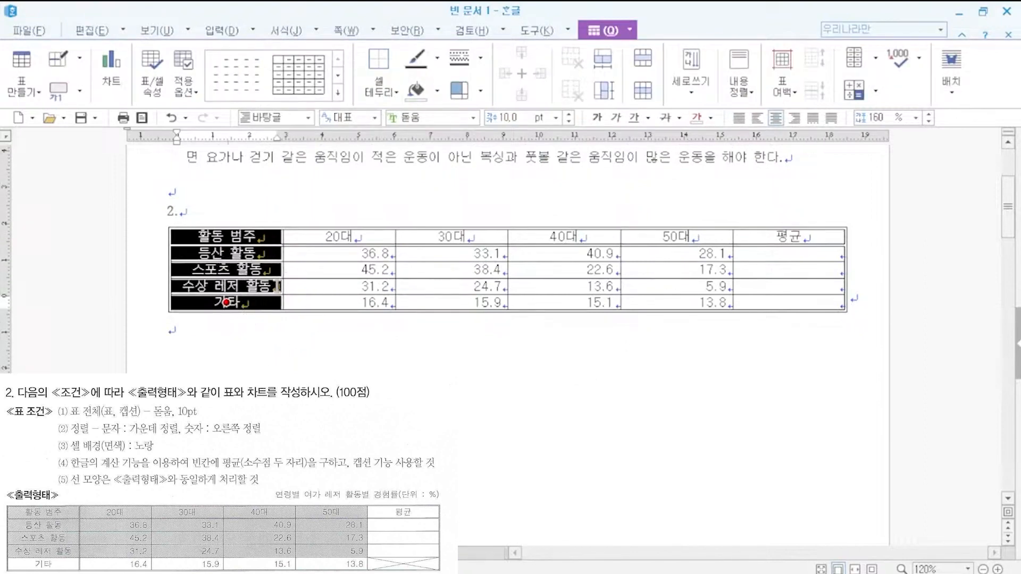
key("l")
left_click(435, 188)
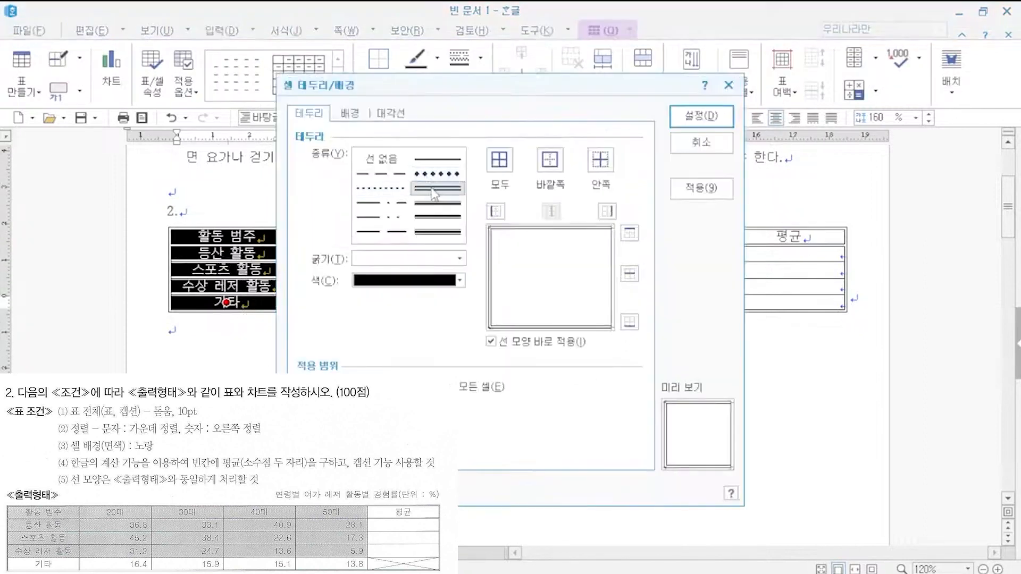
left_click(435, 190)
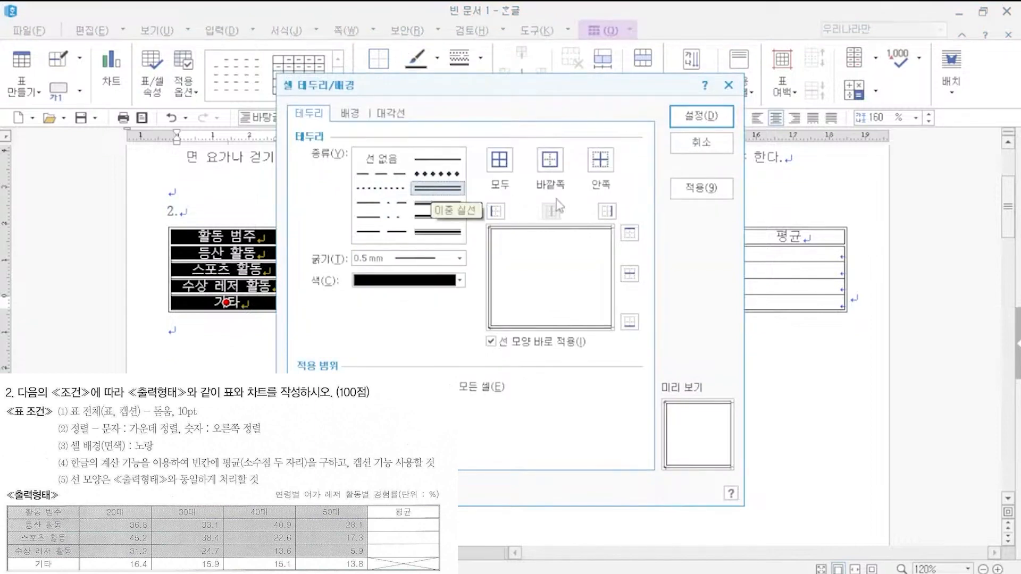
left_click(606, 211)
left_click(702, 118)
left_click(634, 392)
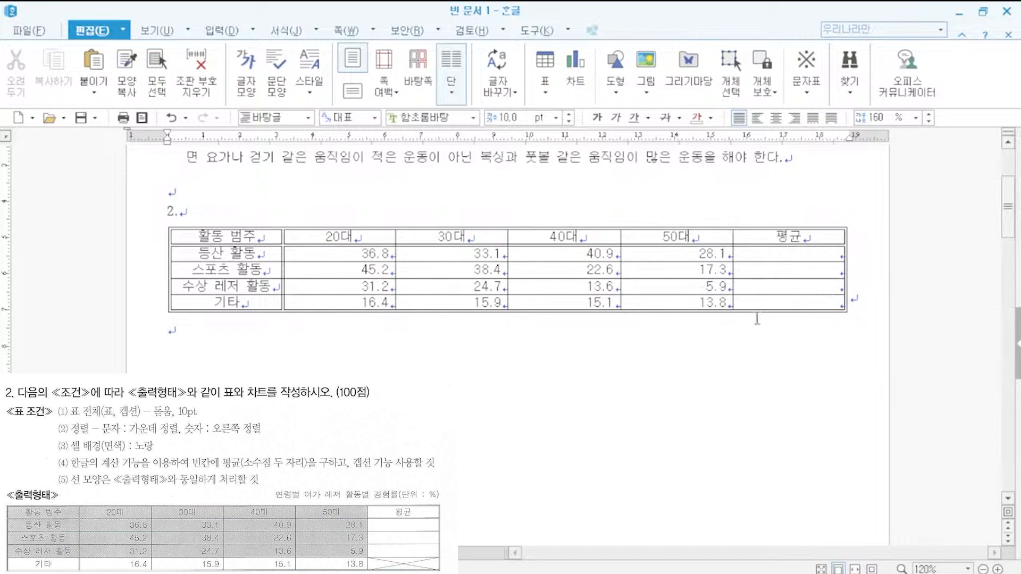
- Cross out the empty cell in the 기타 row under 평균 with both diagonal lines
left_click(767, 306)
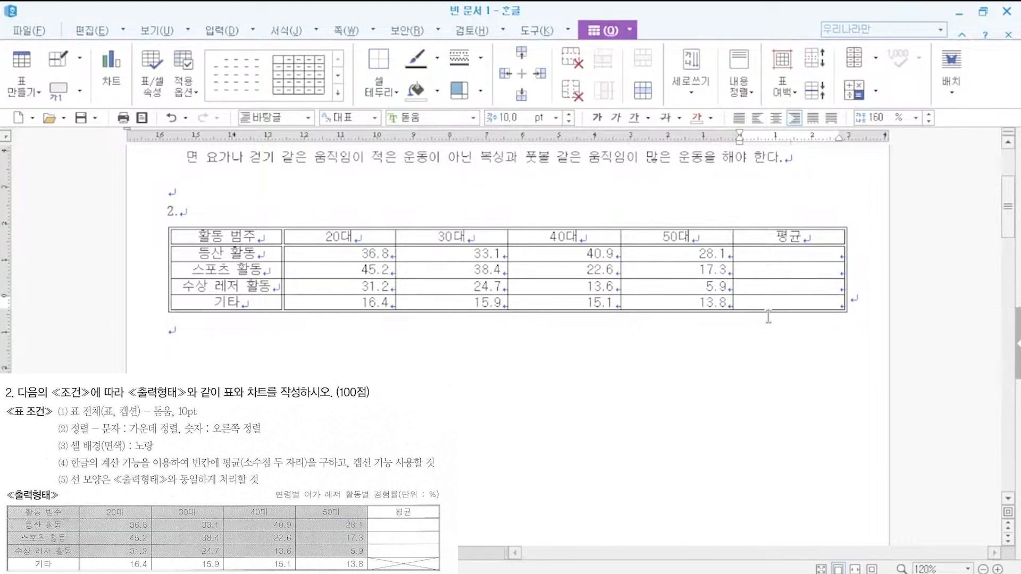
key("F5")
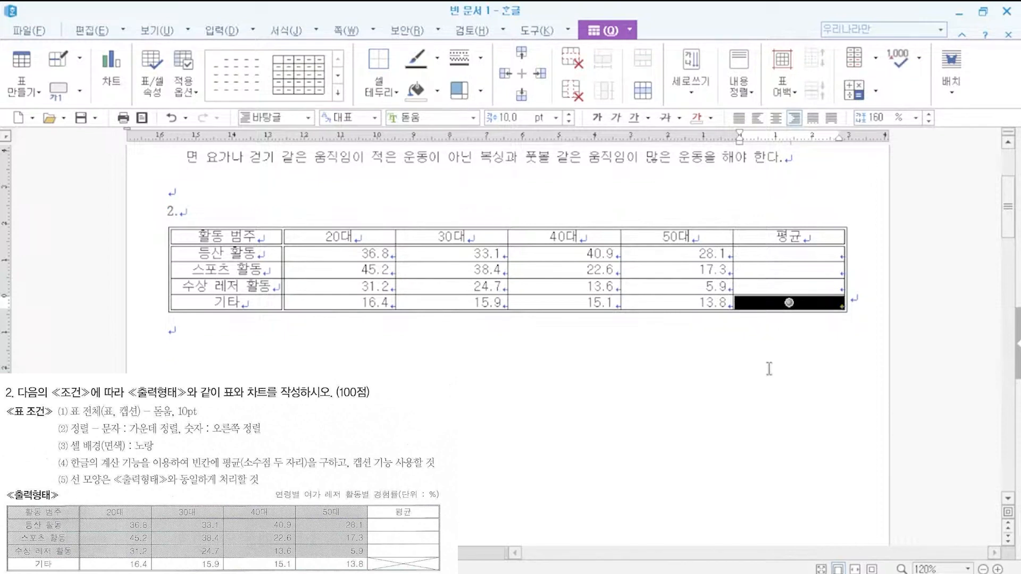
key("l")
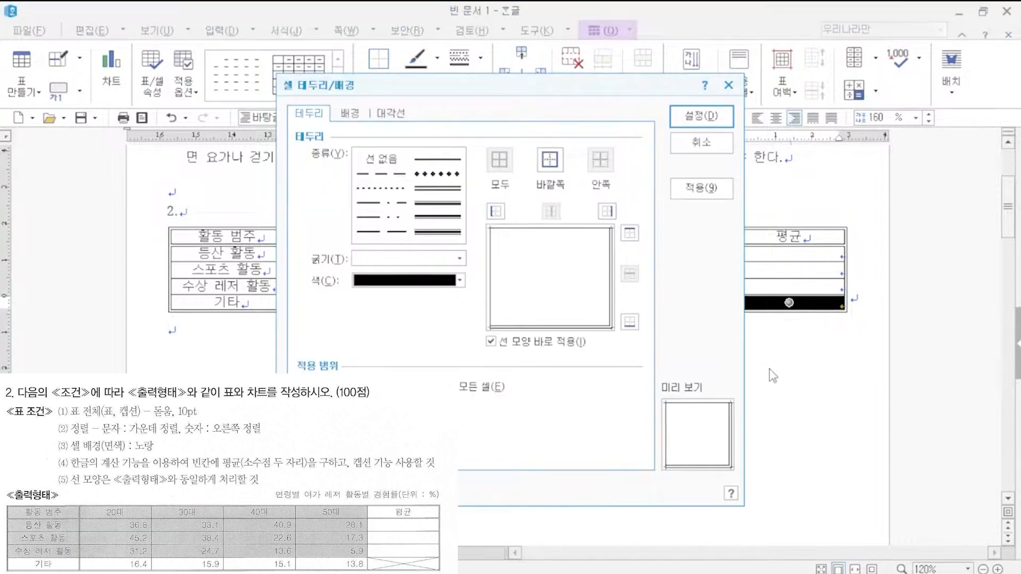
left_click(381, 217)
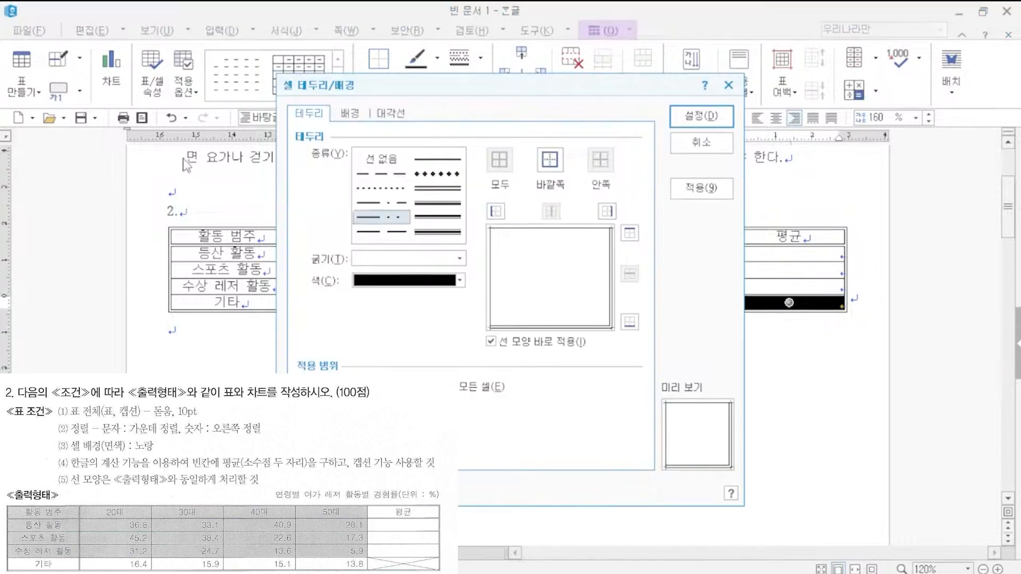
left_click(400, 114)
left_click(341, 327)
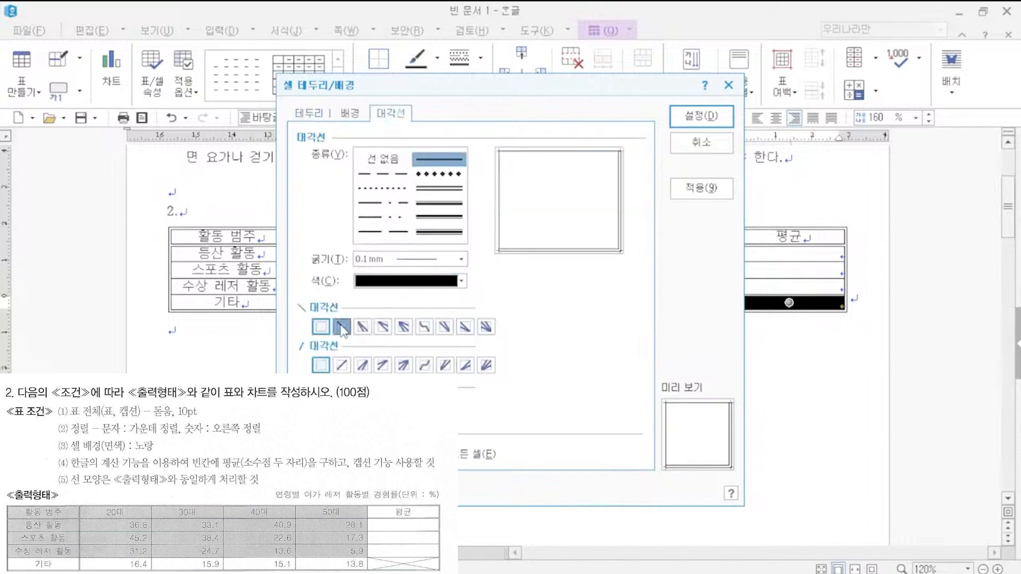
left_click(341, 366)
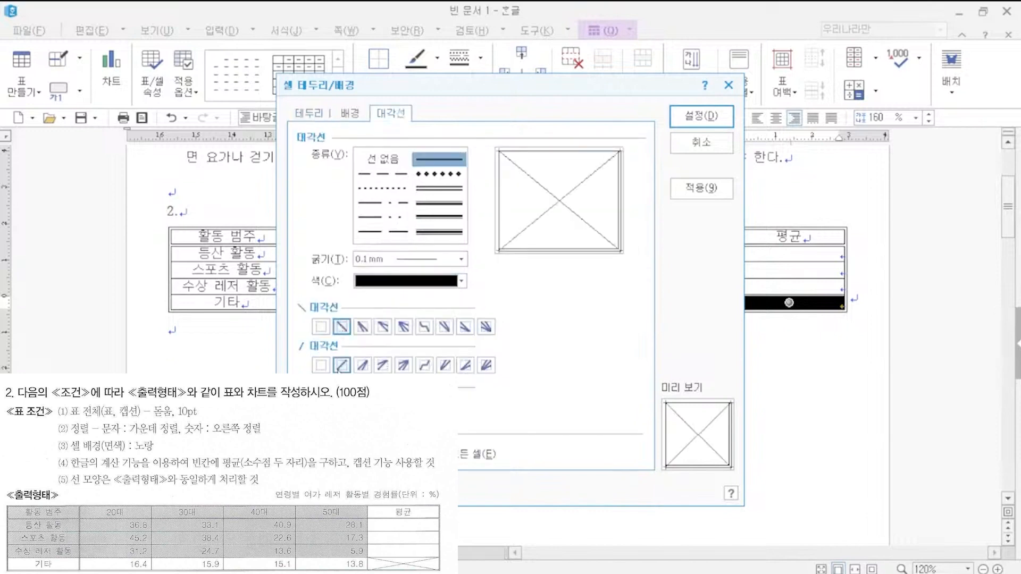
left_click(701, 116)
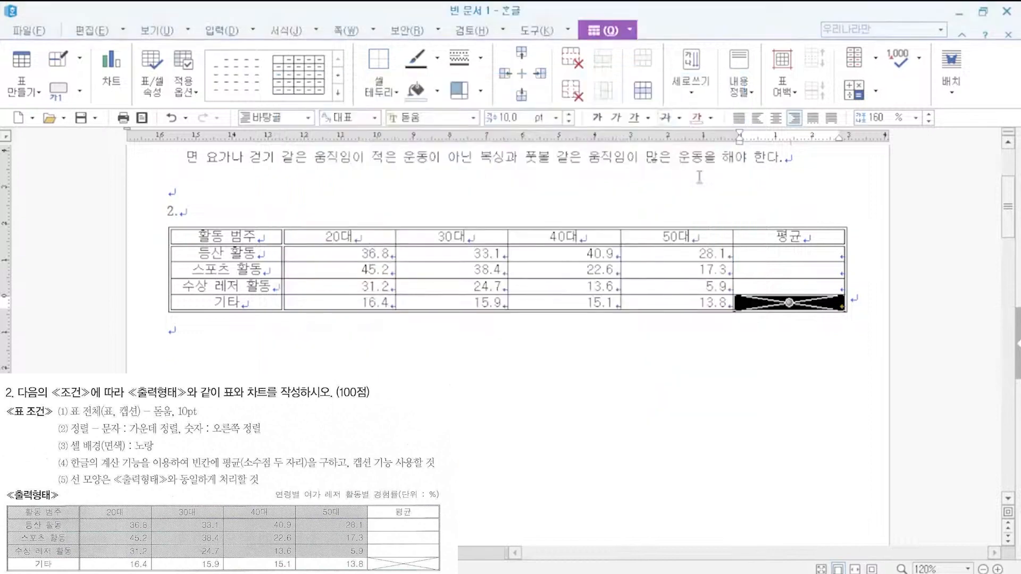
left_click(729, 391)
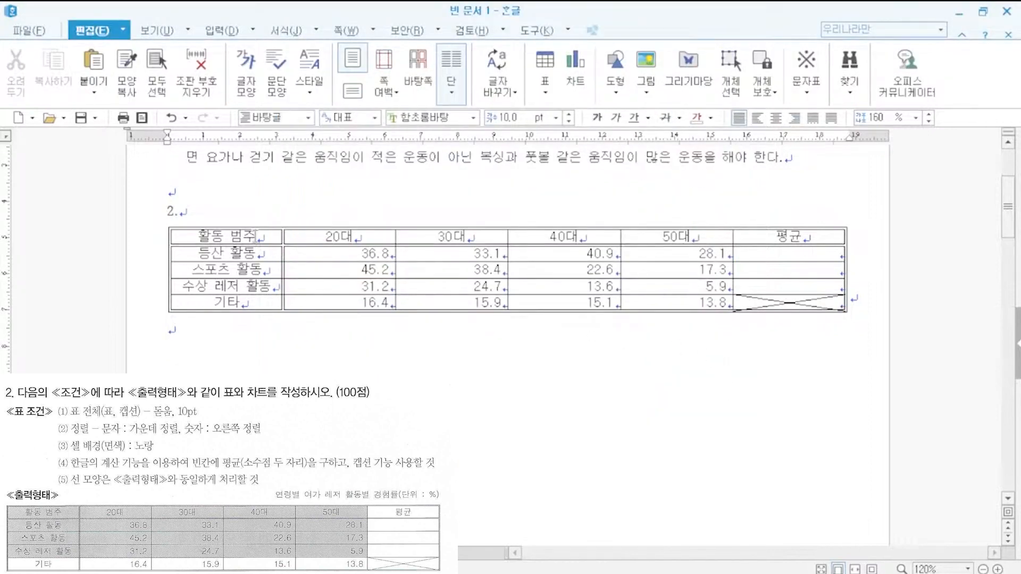
- Fill the cells from 활동 범주 through the 수상 레저 활동 row's 50대 value with a yellow background colour
left_click_drag(255, 237, 676, 286)
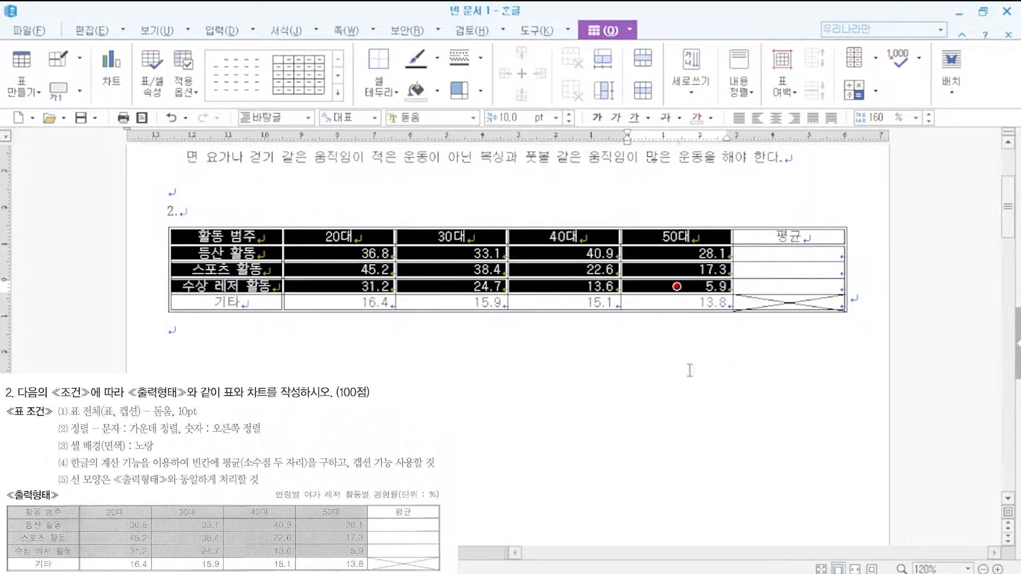
key("l")
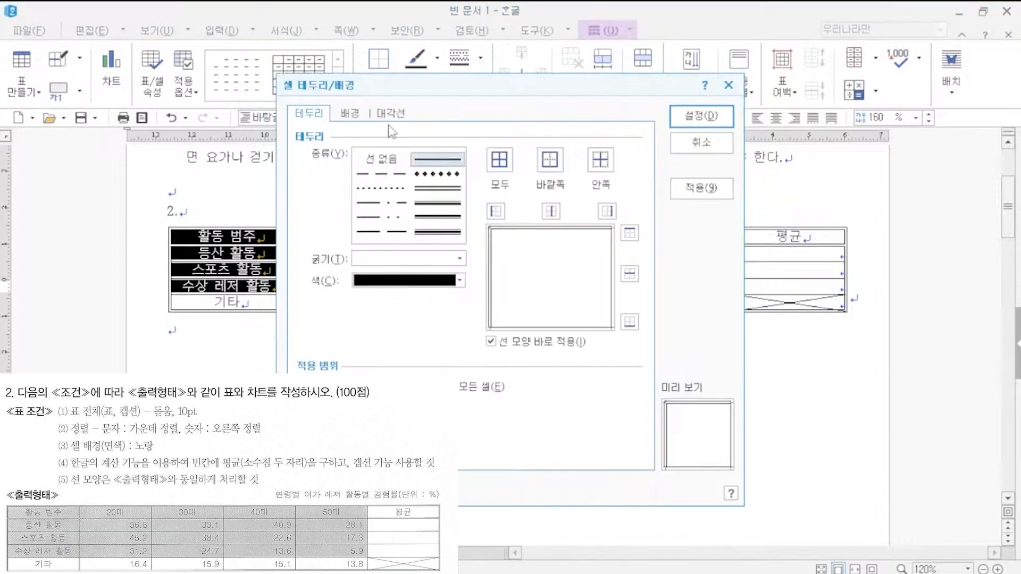
left_click(352, 115)
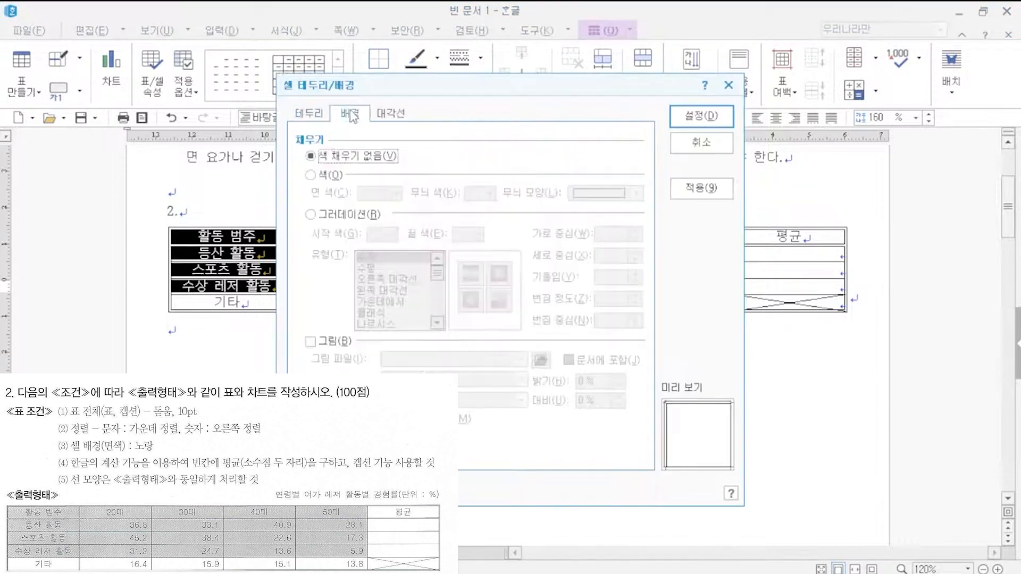
left_click(326, 178)
left_click(383, 193)
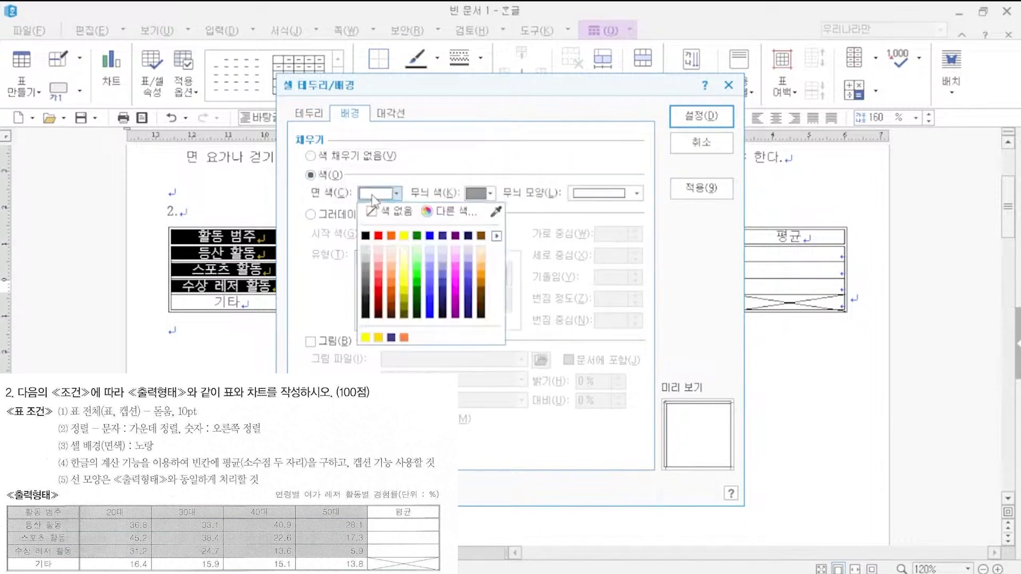
left_click(404, 236)
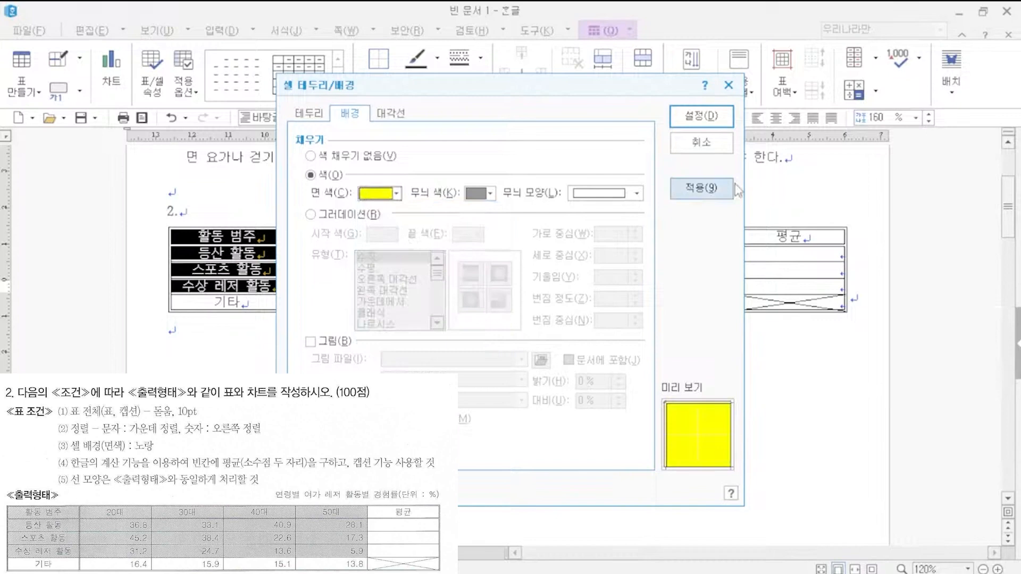
left_click(715, 113)
left_click(713, 372)
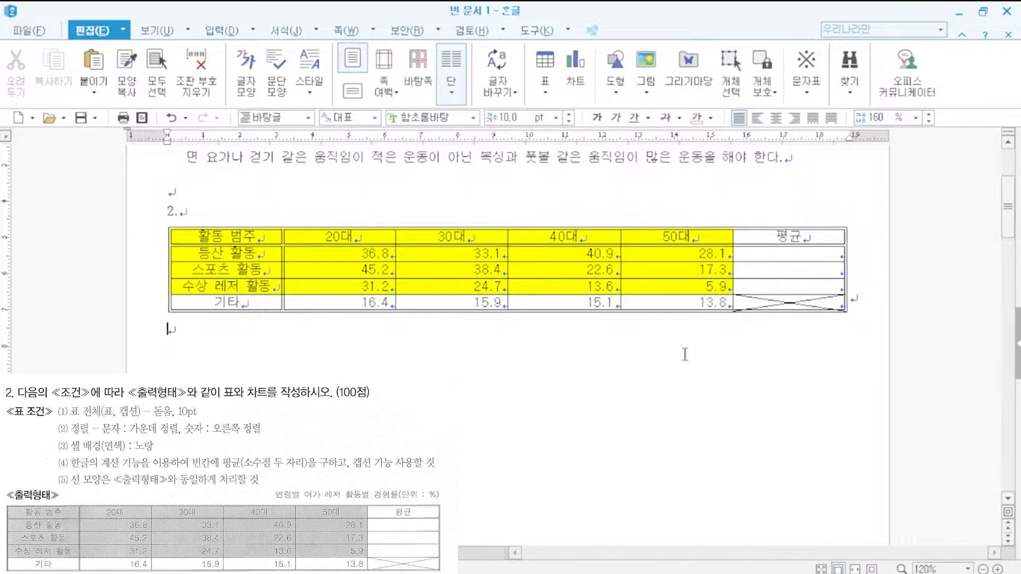
- Calculate the block average of the 등산 활동 row's 20대 to 50대 values into its 평균 cell
left_click(768, 257)
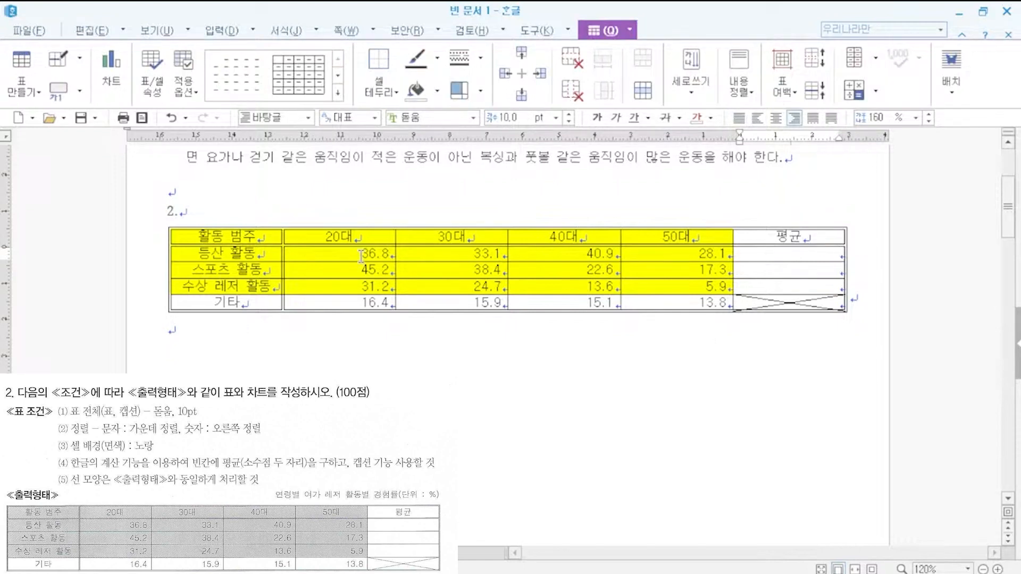
left_click_drag(362, 257, 643, 256)
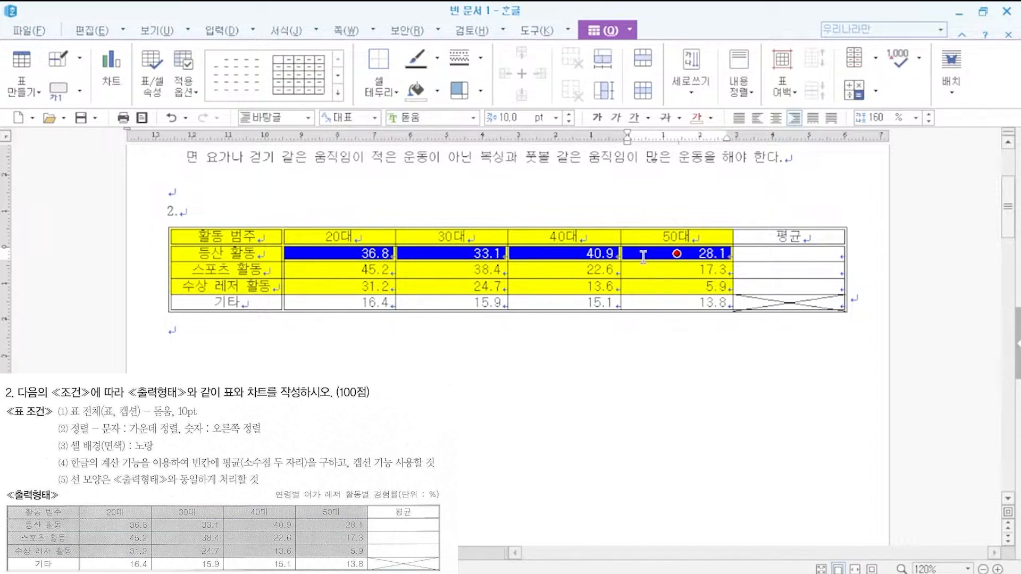
right_click(644, 257)
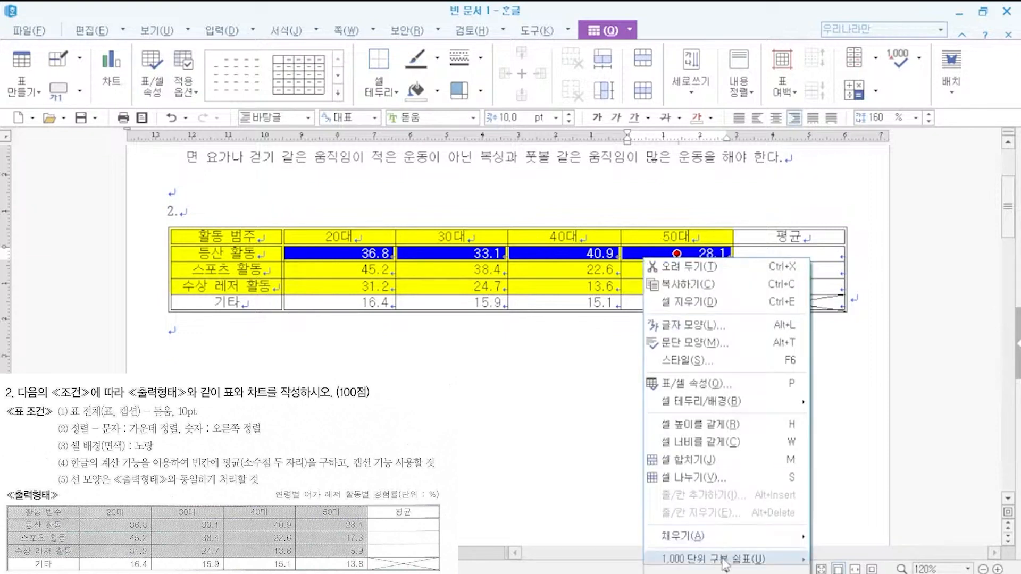
mouse_move(706, 548)
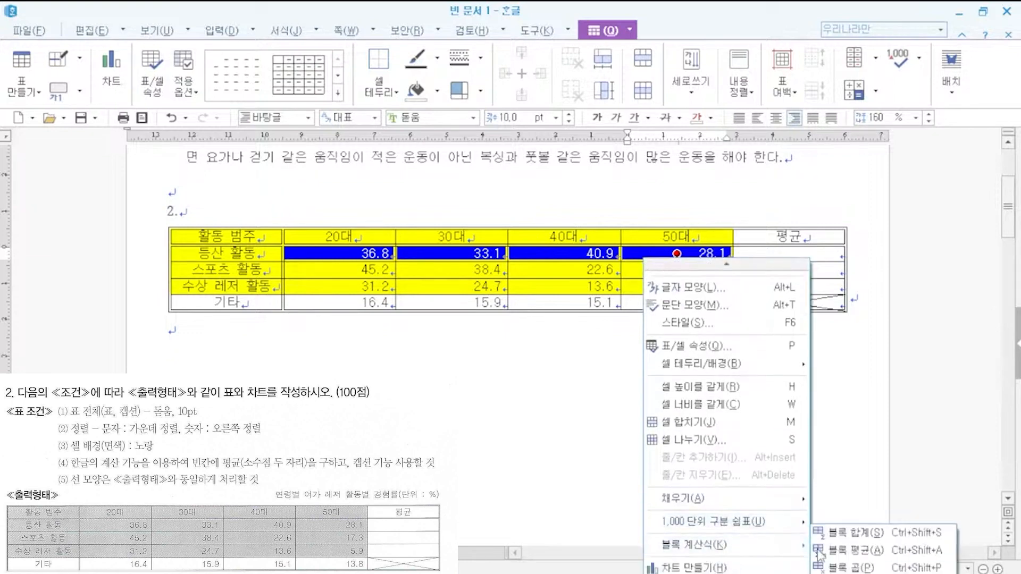
left_click(845, 553)
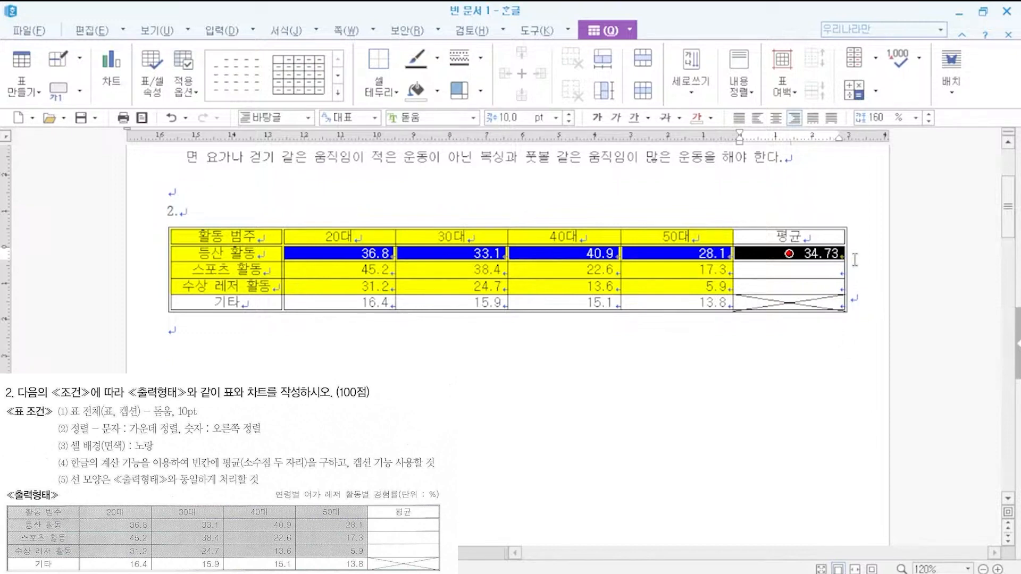
left_click(870, 258)
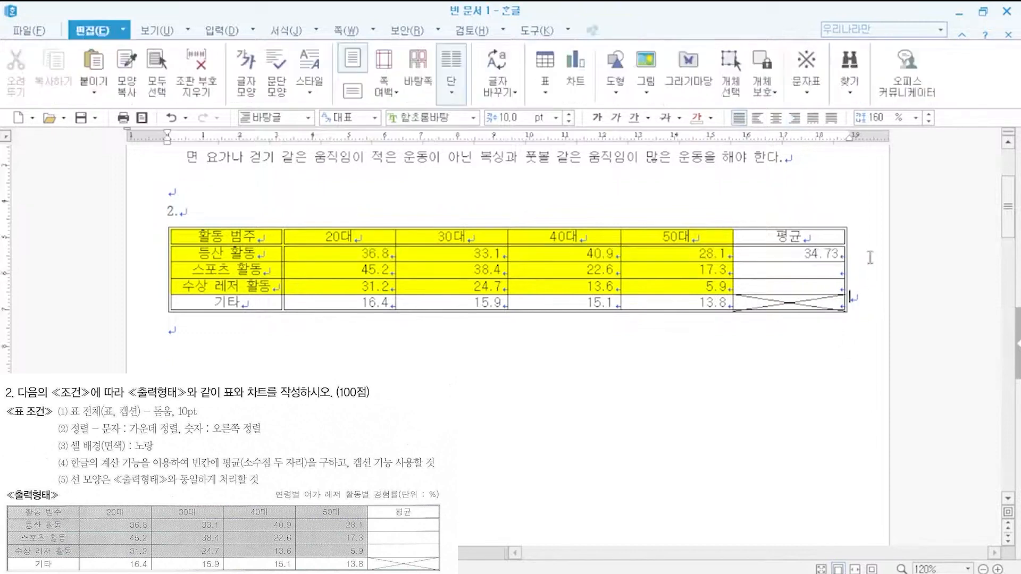
left_click(804, 254)
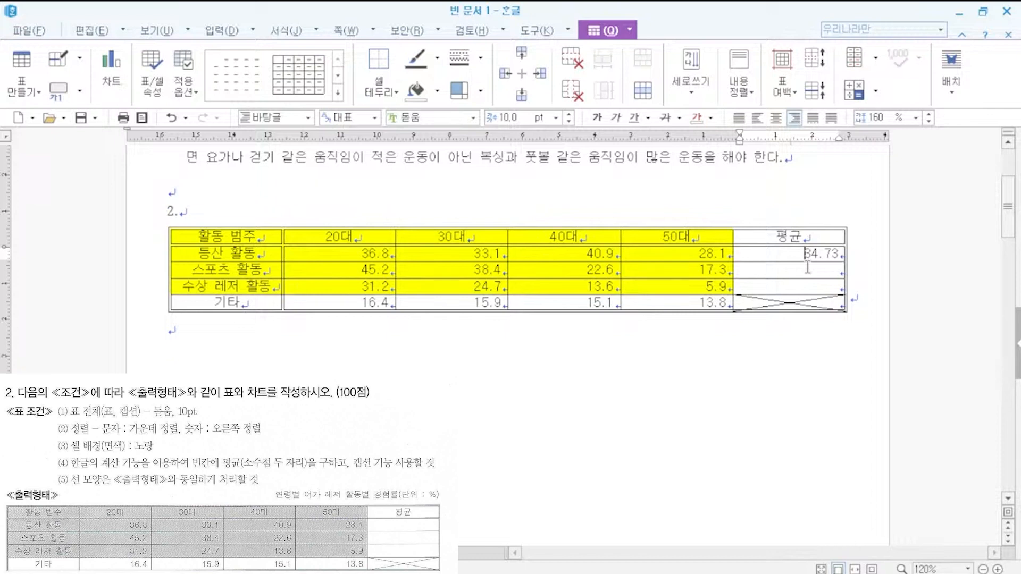
- Check the decimal format of the 등산 활동 average formula, and extend the formula down through the 수상 레저 활동 row's 평균 cell
right_click(781, 257)
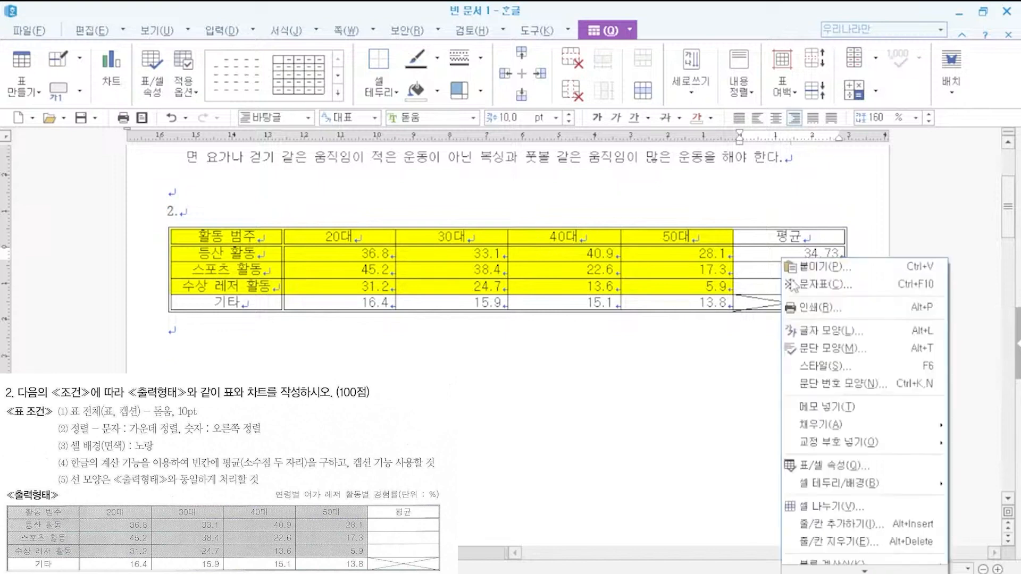
scroll(862, 532, "down", 3)
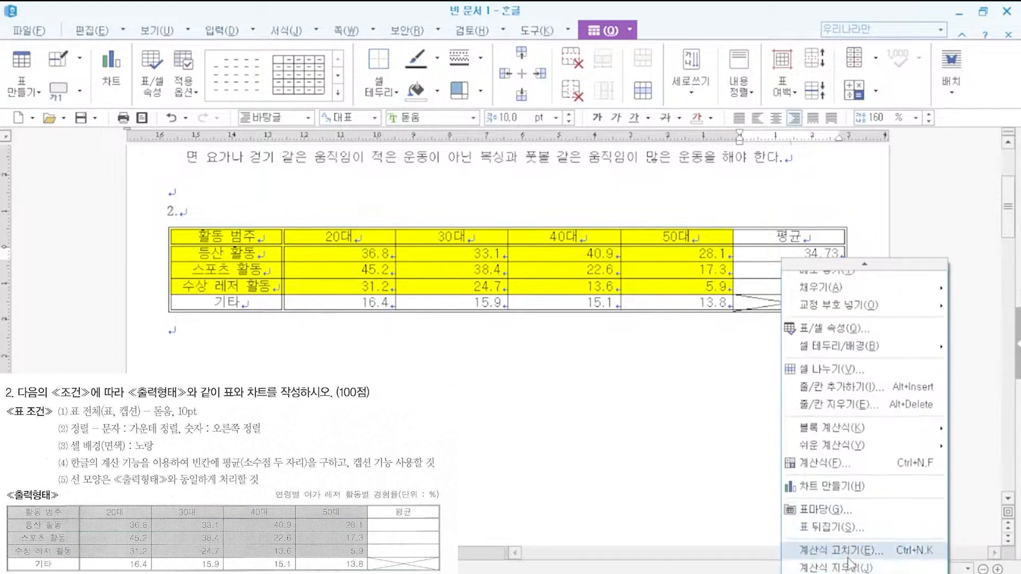
left_click(849, 555)
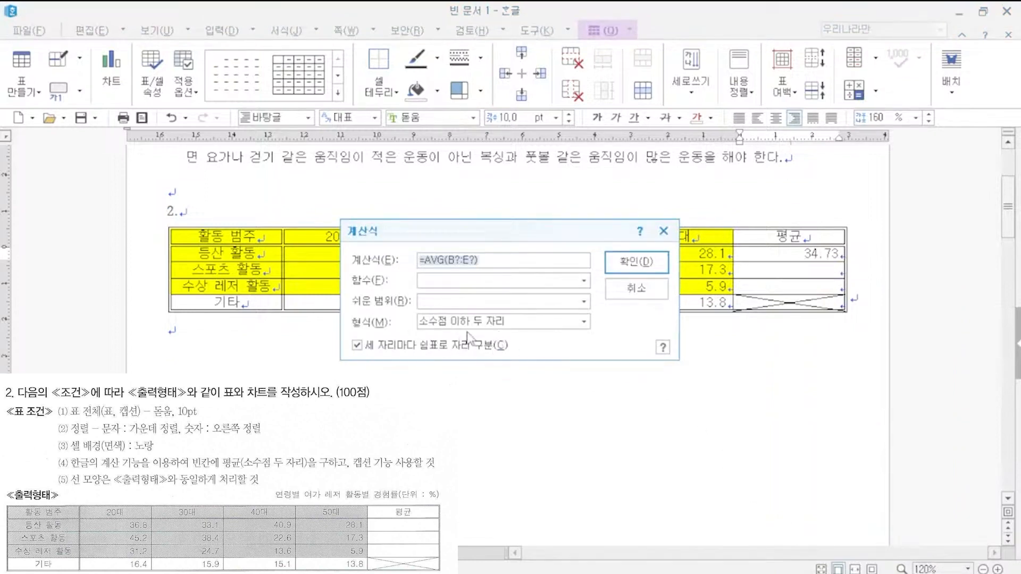
left_click(458, 322)
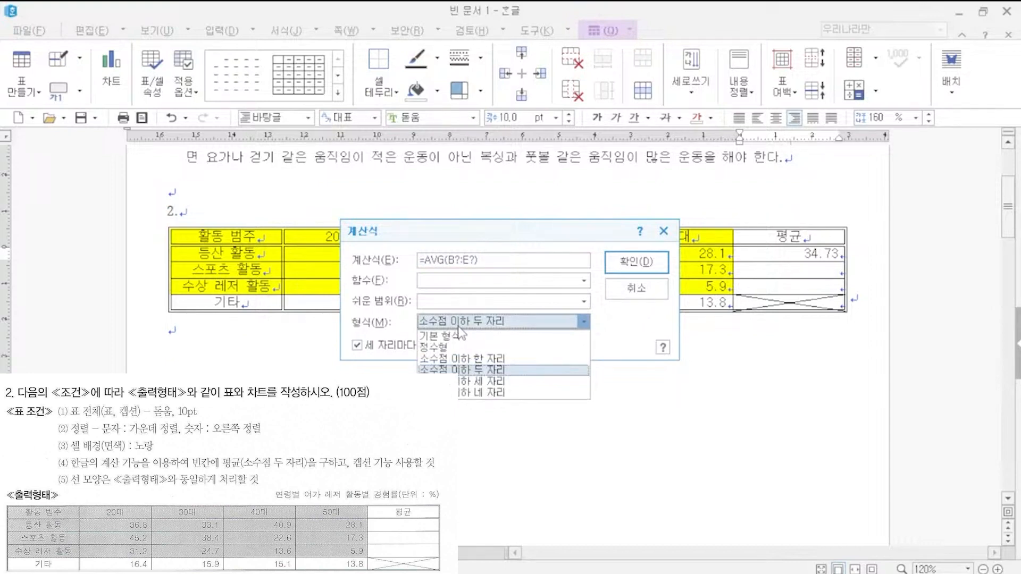
left_click(609, 287)
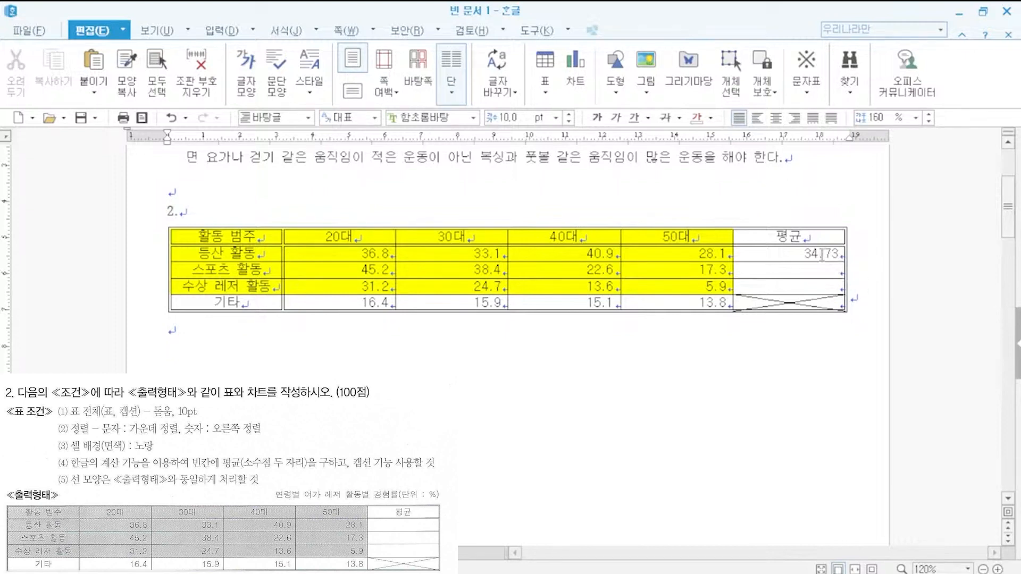
left_click_drag(819, 256, 789, 286)
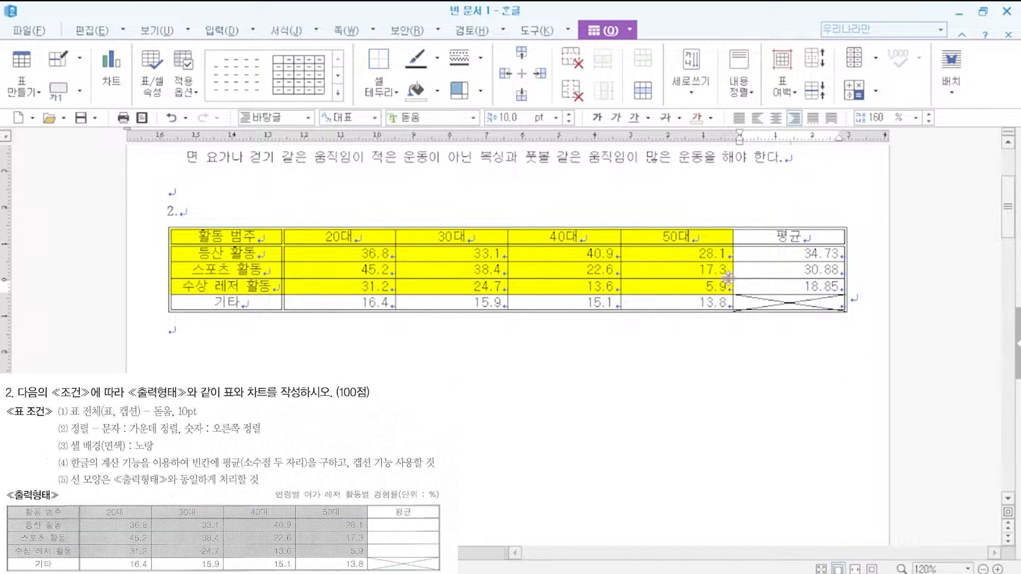
- Add a caption to the table and replace its default text with "연령별 여가 레저 활동별 경험률(단위 : %)"
right_click(602, 227)
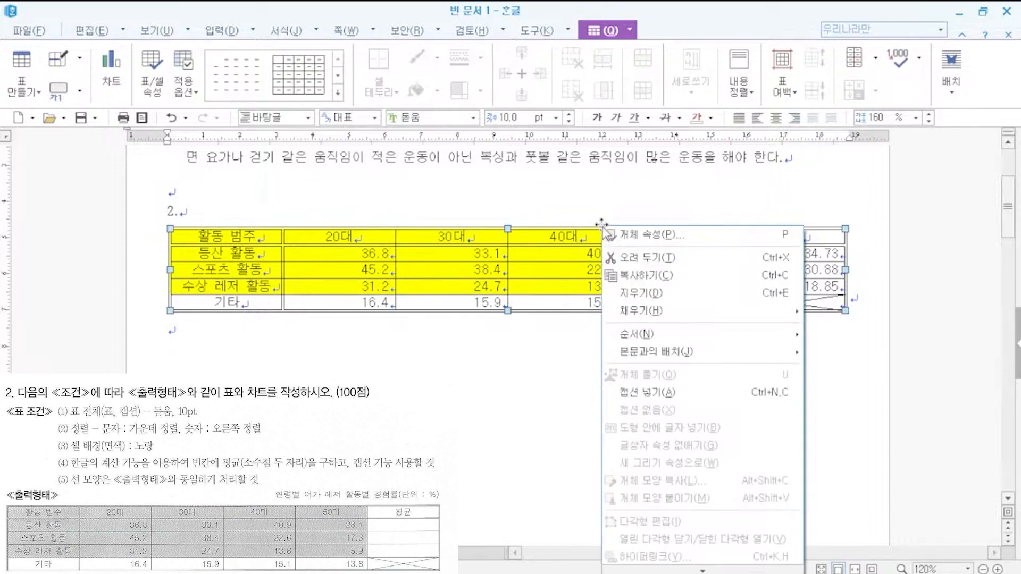
left_click(649, 393)
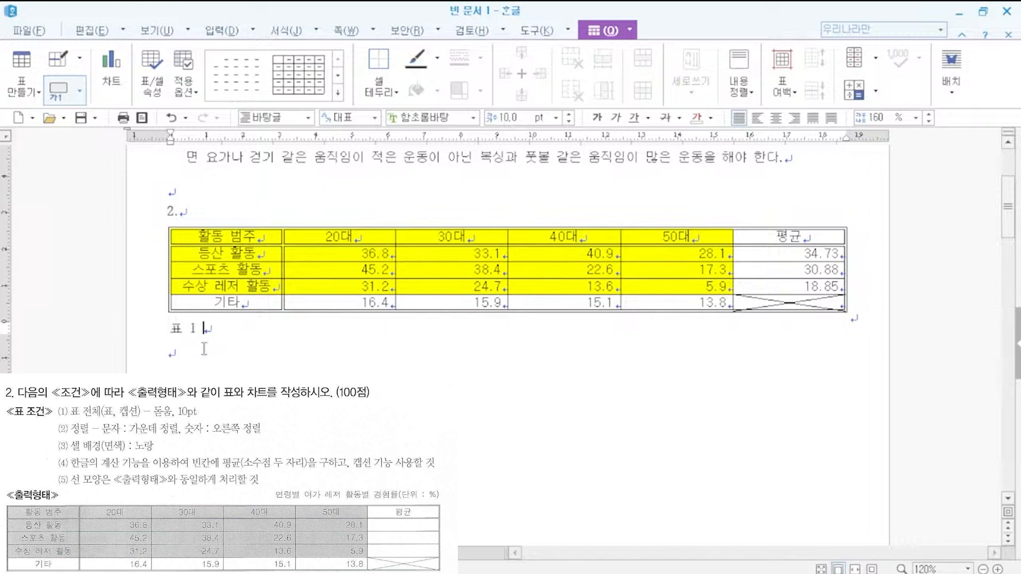
left_click_drag(205, 329, 156, 333)
key("F9")
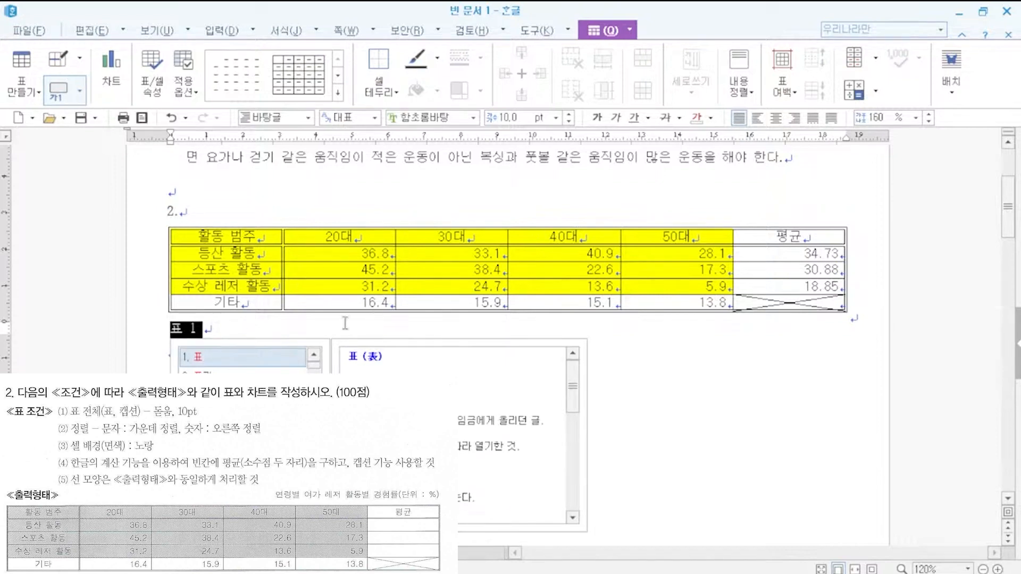
key("Escape")
type("연령별 여가 ")
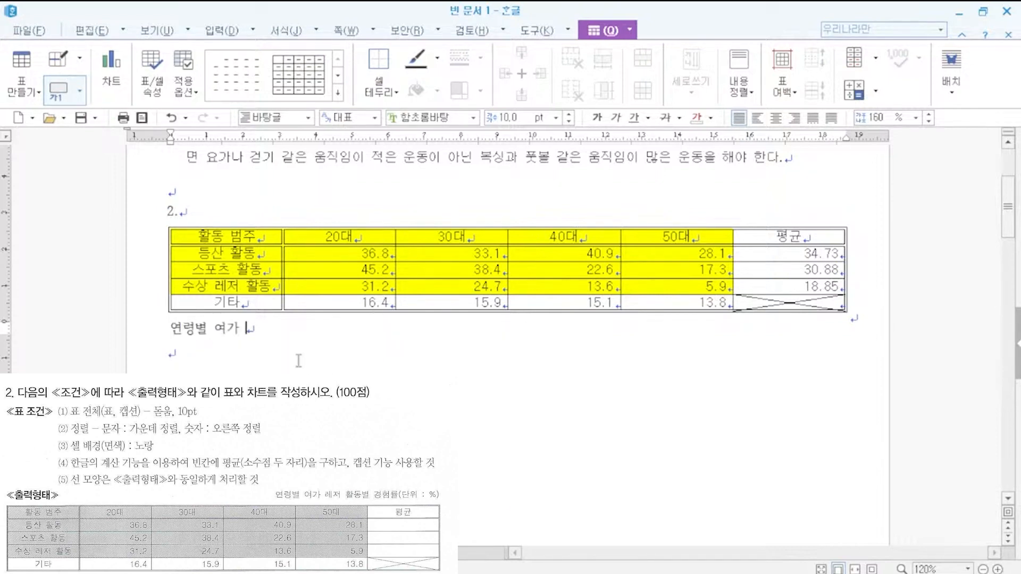
type("레저 활동별 ")
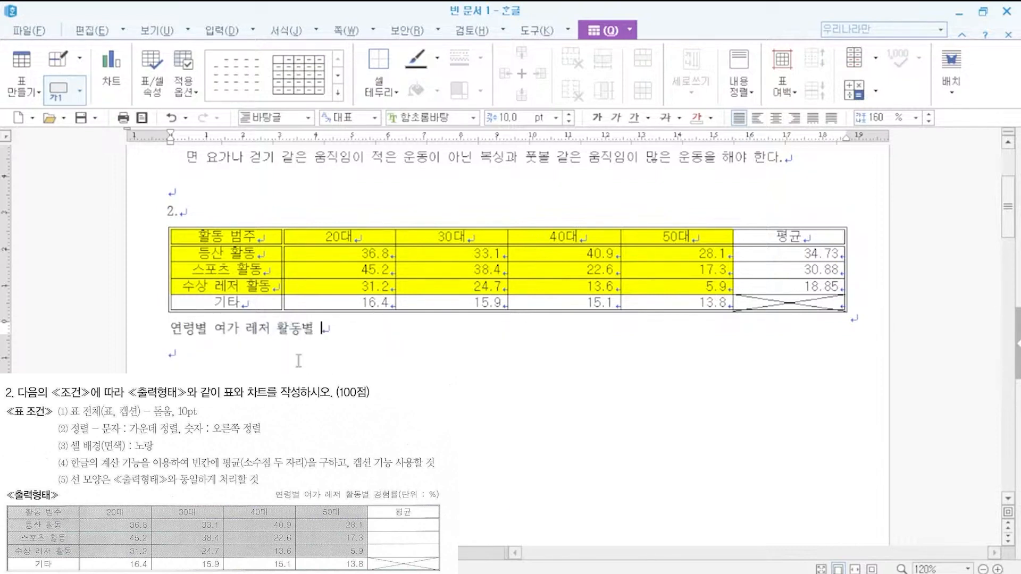
type("경험ㄹ률(단위 : ")
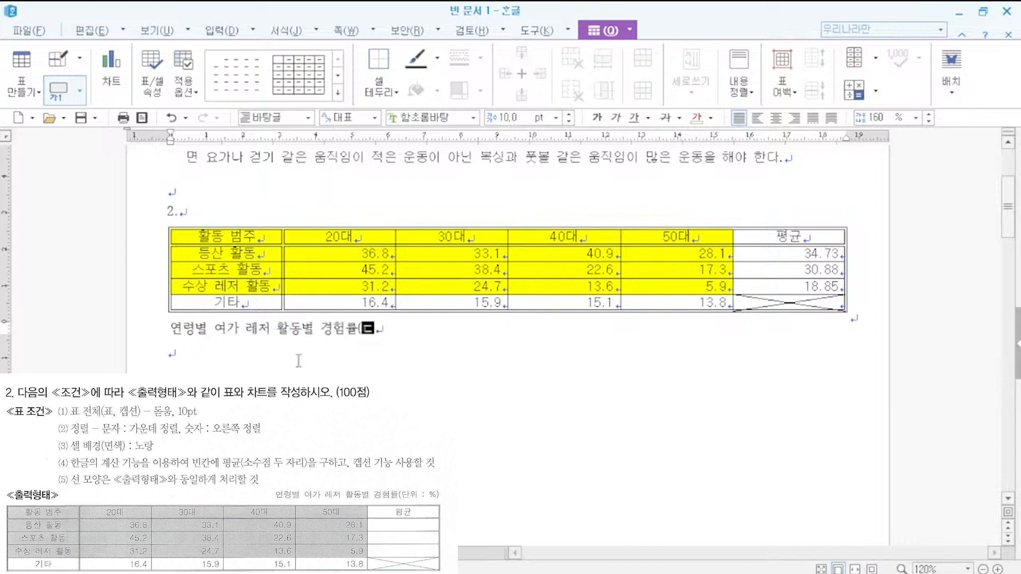
type("%)")
- Set the table caption's font to 돋움 and align the caption to the right
key("shift+Home")
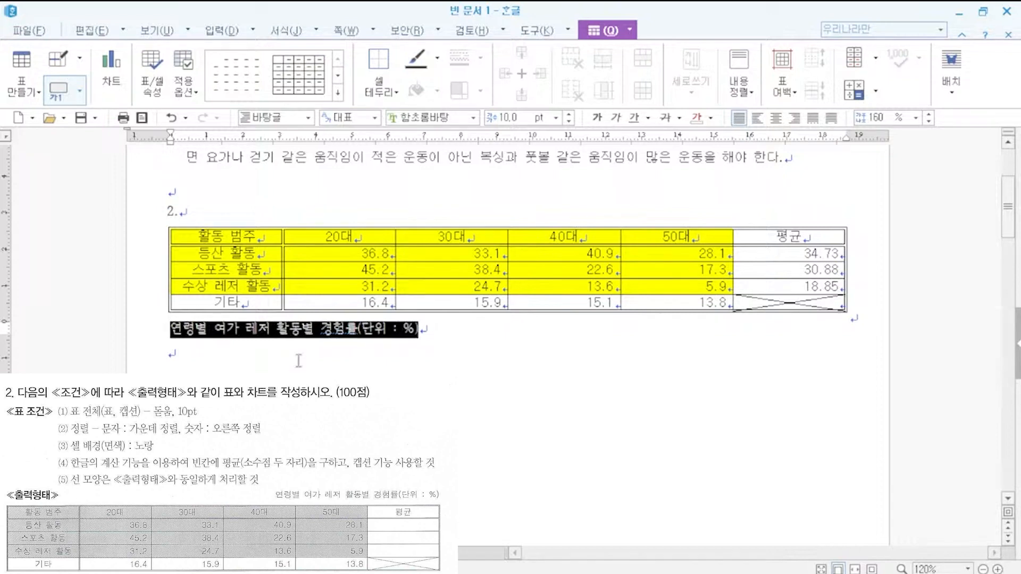
left_click(449, 114)
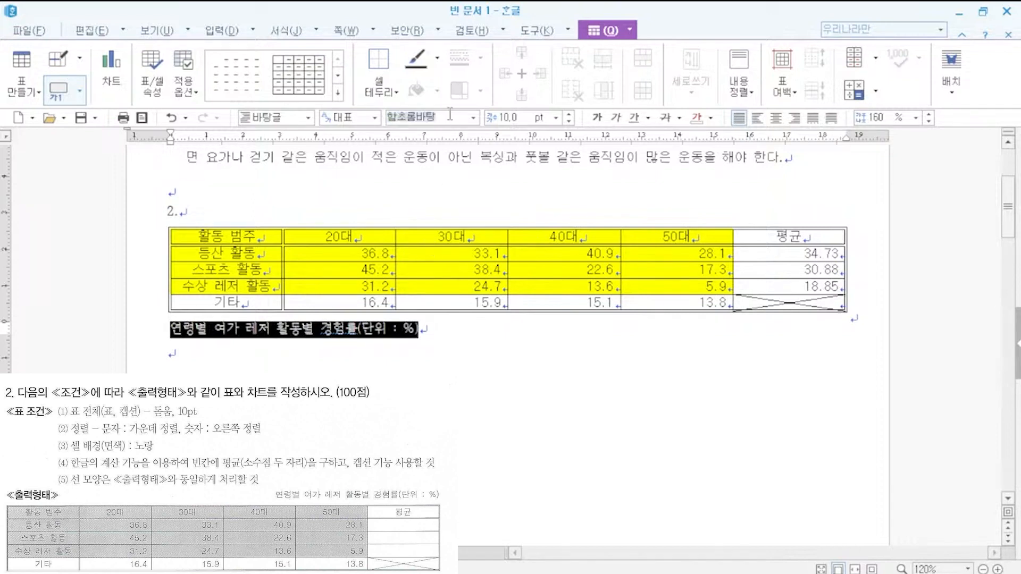
type("돋움")
key("Return")
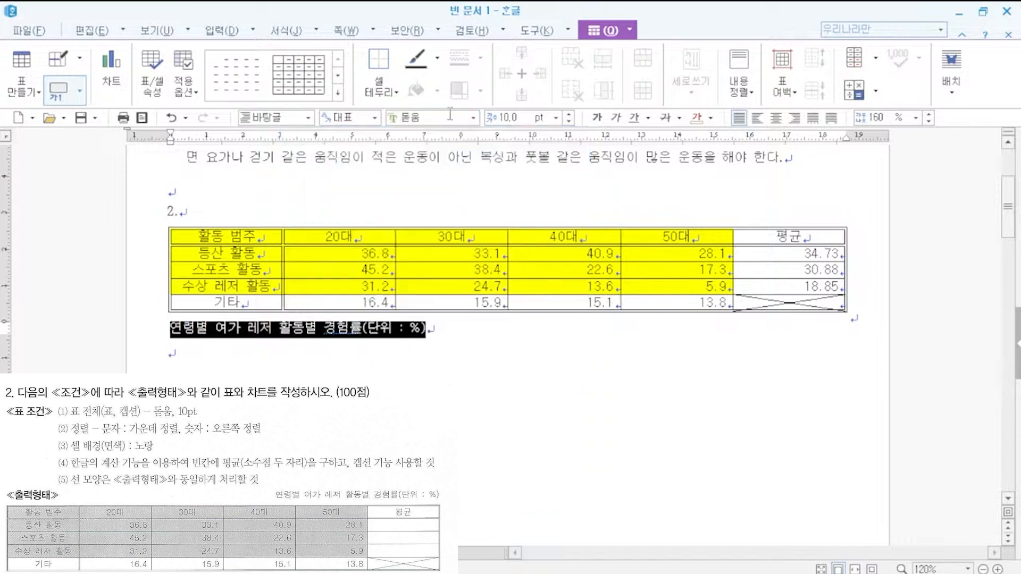
left_click(400, 328)
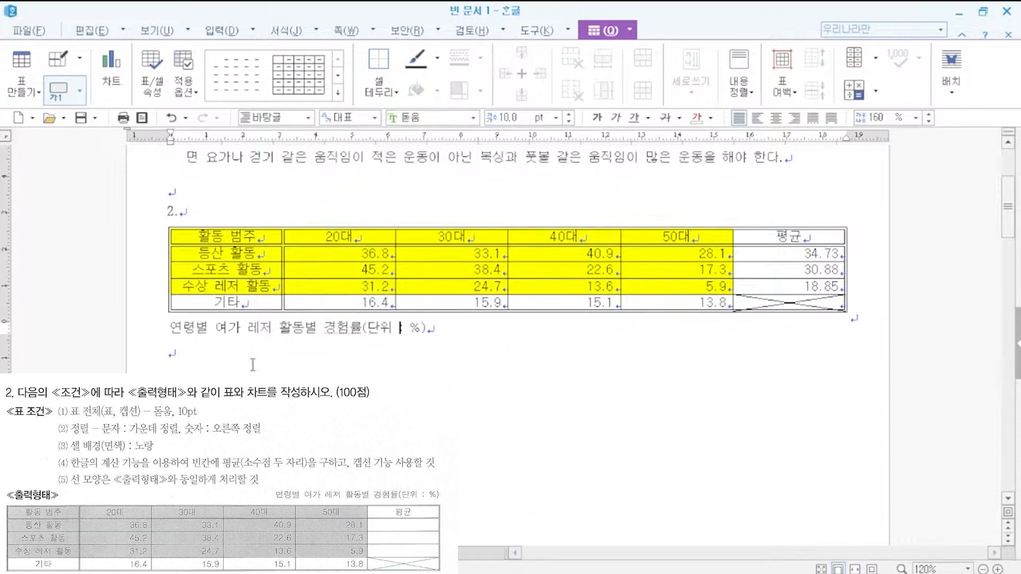
left_click(793, 119)
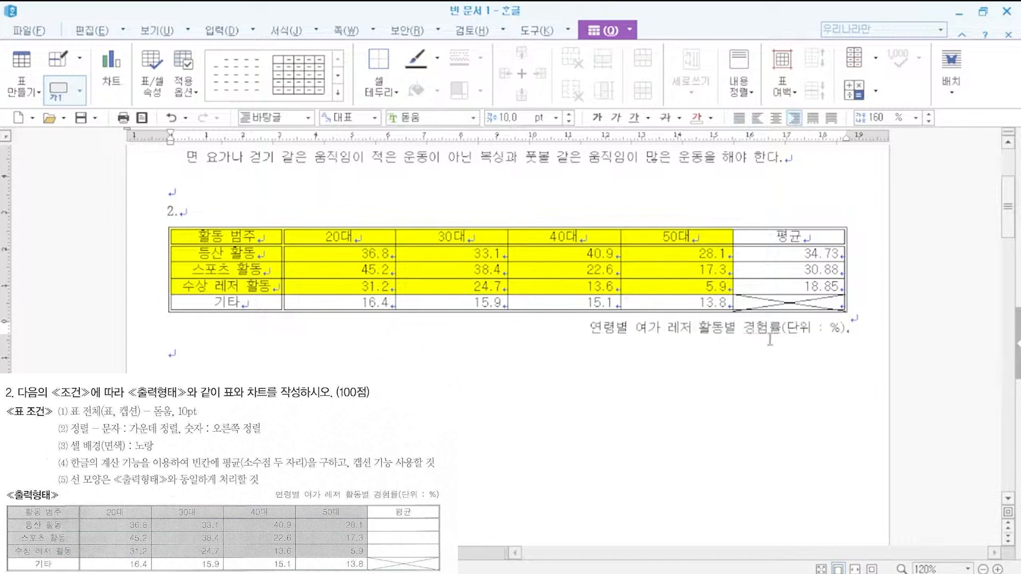
- Change the table's caption position so the caption sits above the table
double_click(681, 229)
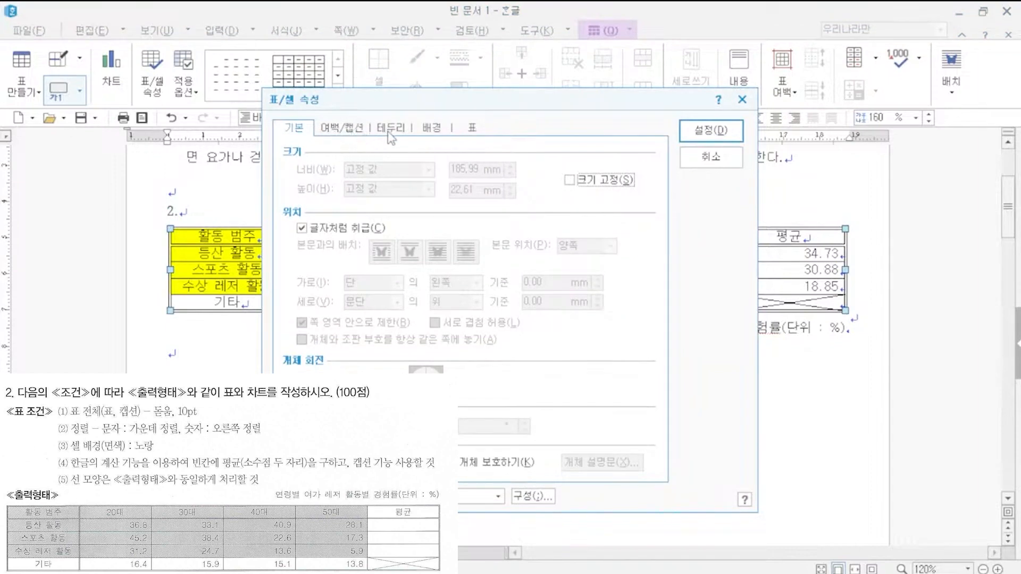
left_click(357, 133)
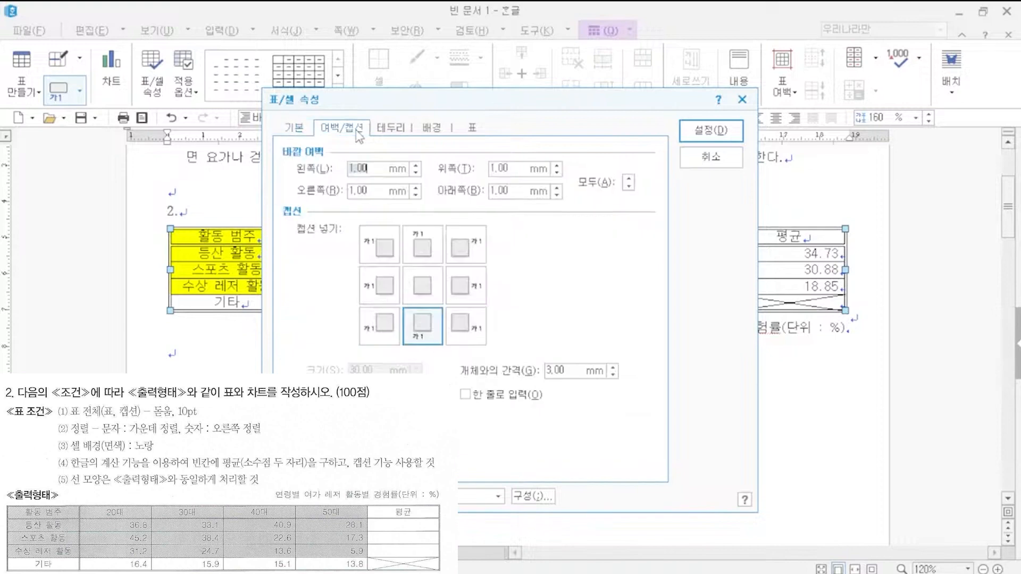
left_click(416, 250)
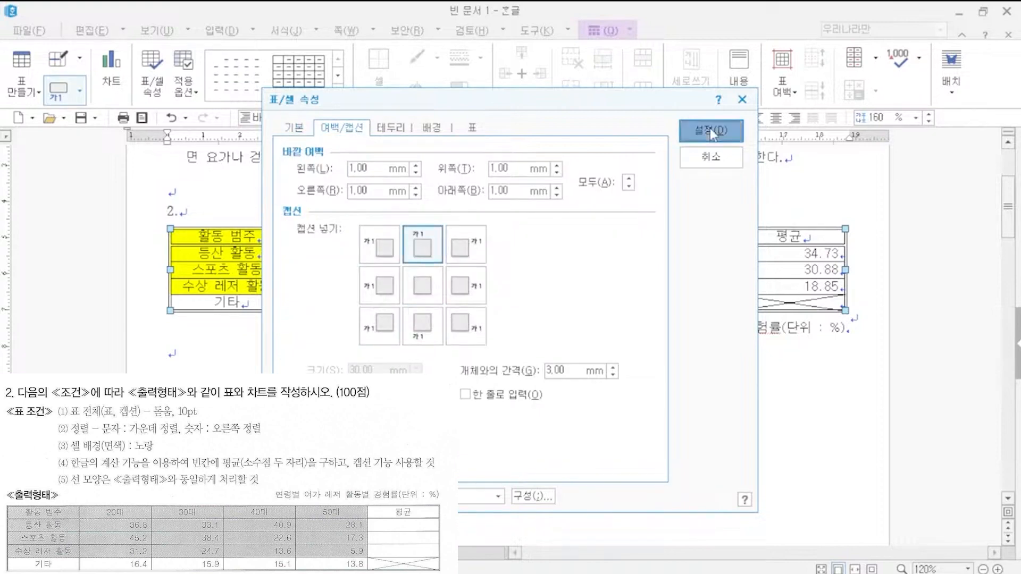
left_click(712, 130)
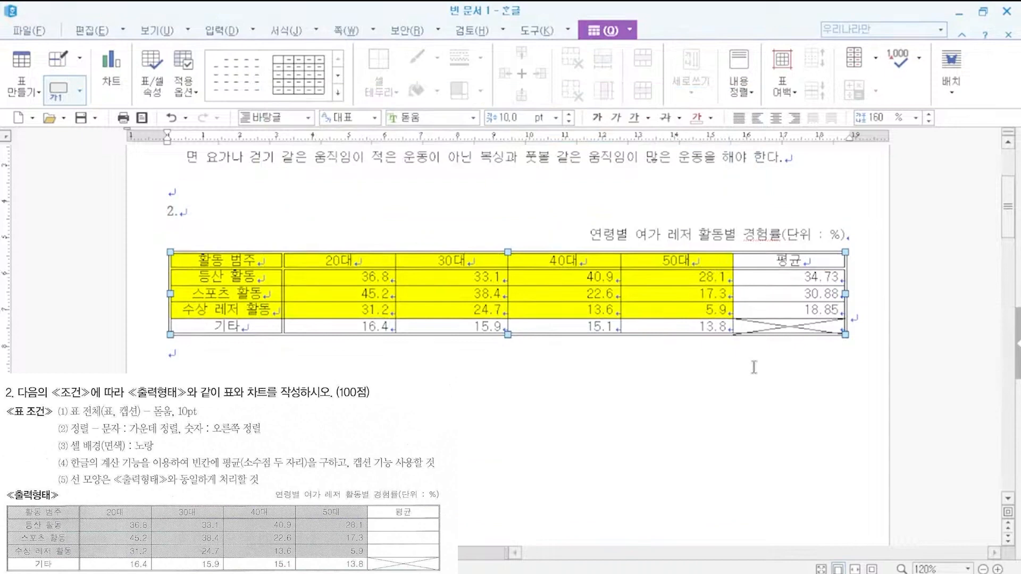
left_click(754, 366)
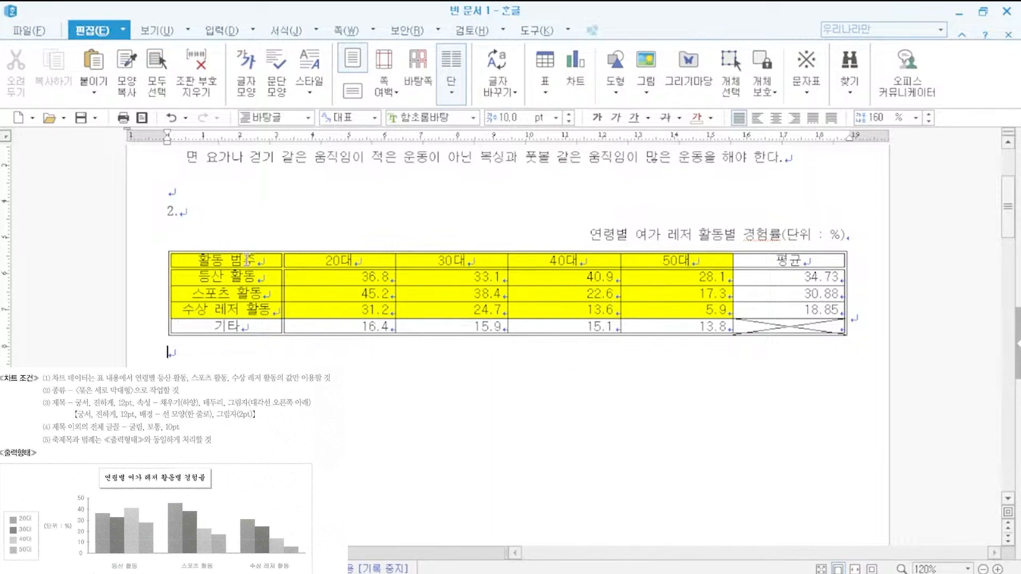
- Insert a chart from the cells 활동 범주 through the 수상 레저 활동 row's 50대 value
left_click_drag(247, 259, 654, 311)
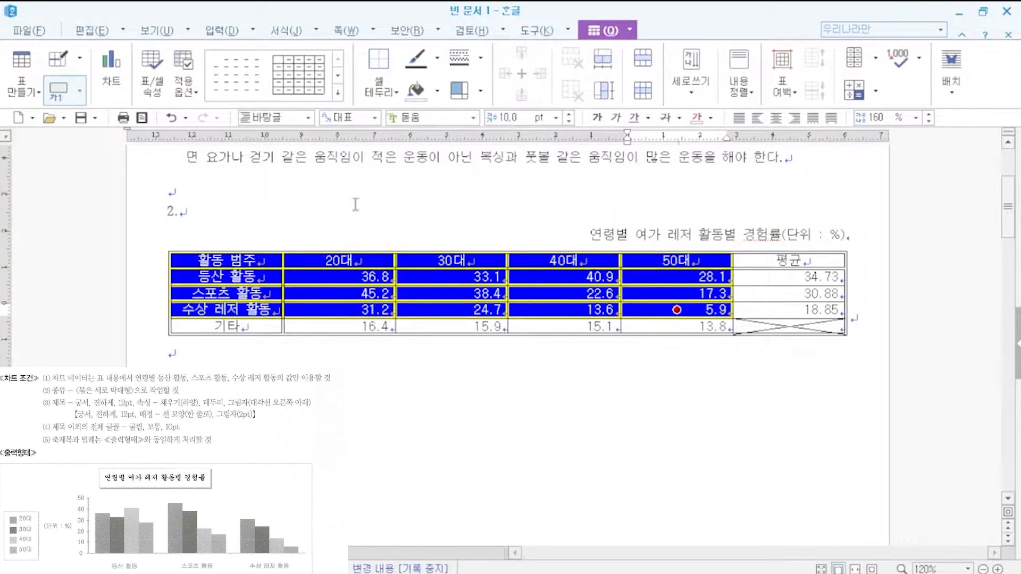
left_click(83, 31)
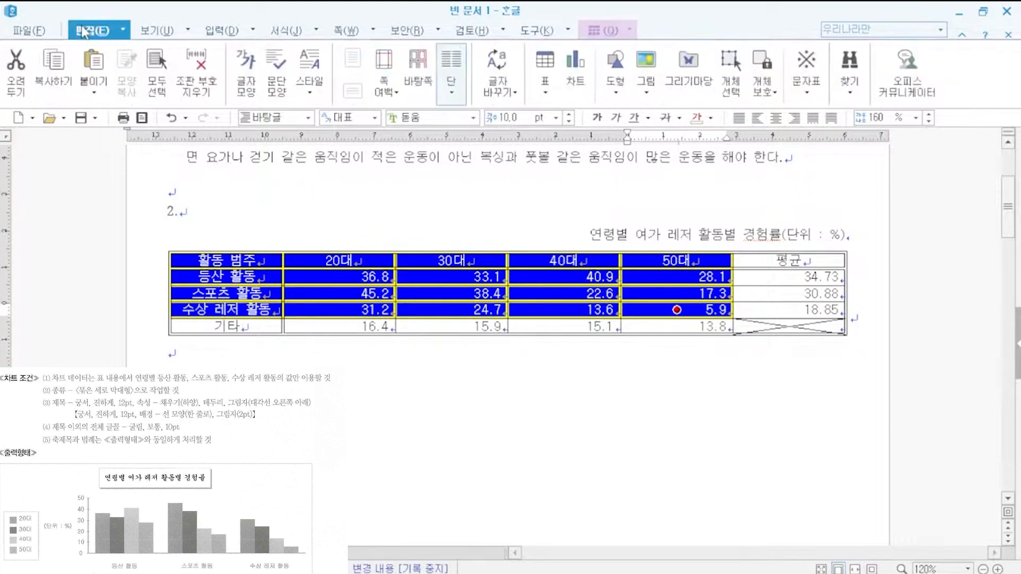
left_click(585, 80)
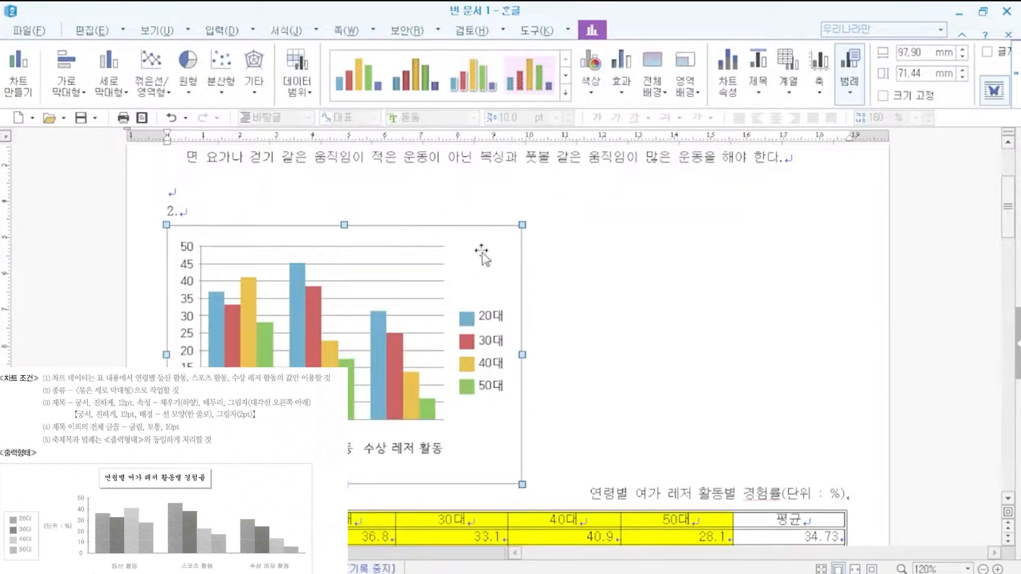
- Set the chart to be treated as a character (글자처럼 취급) and widen it to about 186.9 mm, matching the table
right_click(513, 247)
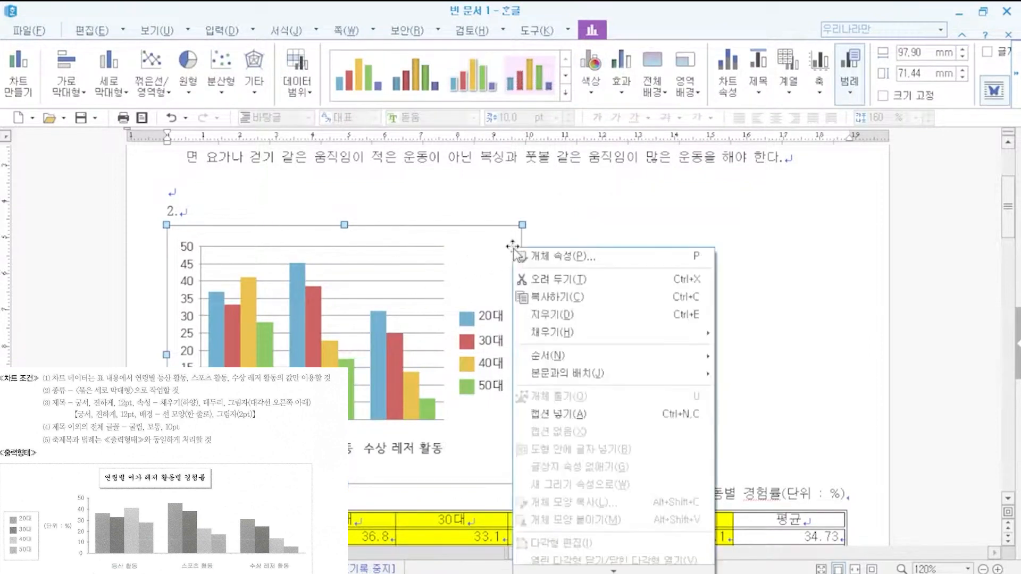
left_click(549, 258)
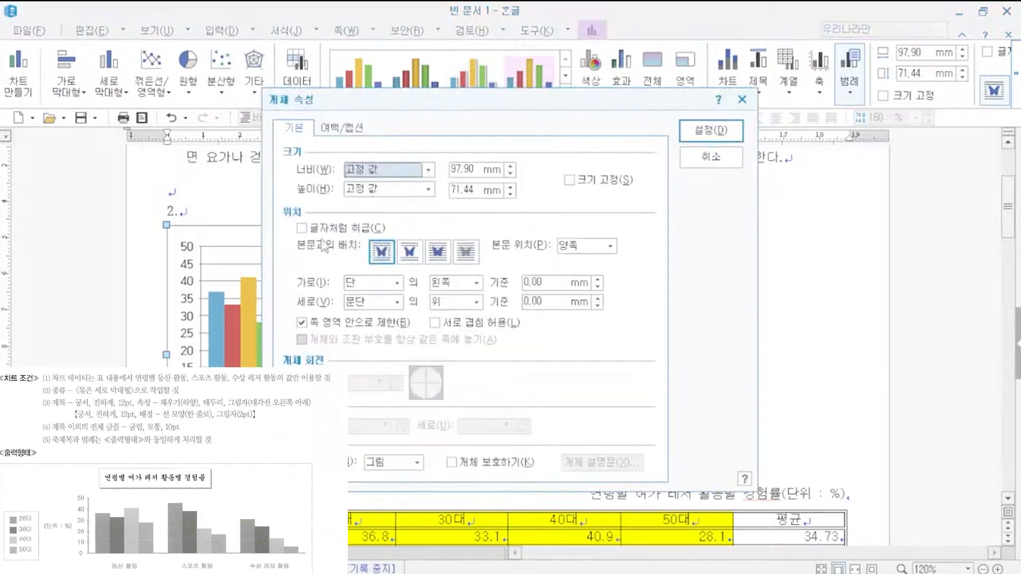
left_click(343, 230)
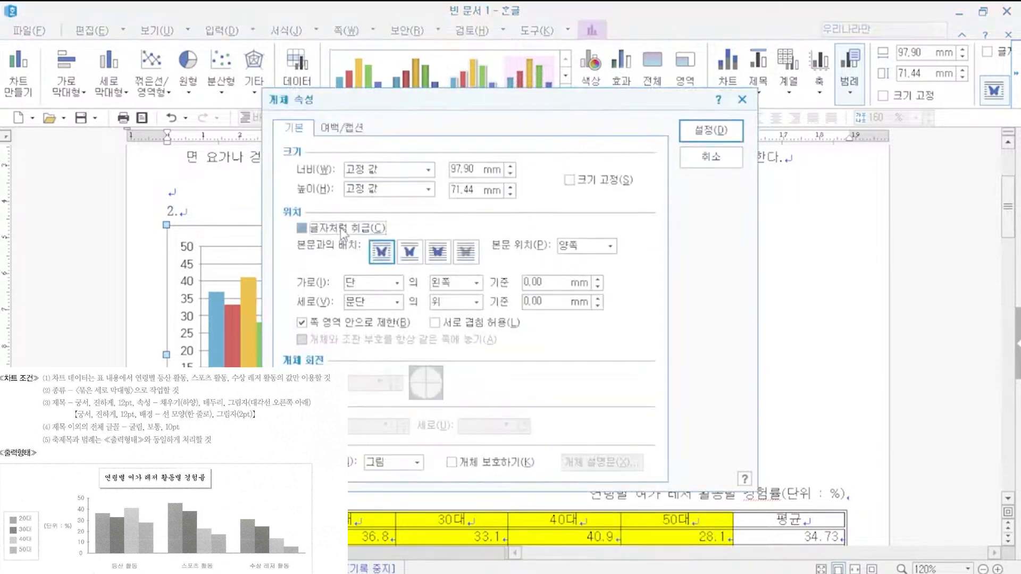
left_click(717, 129)
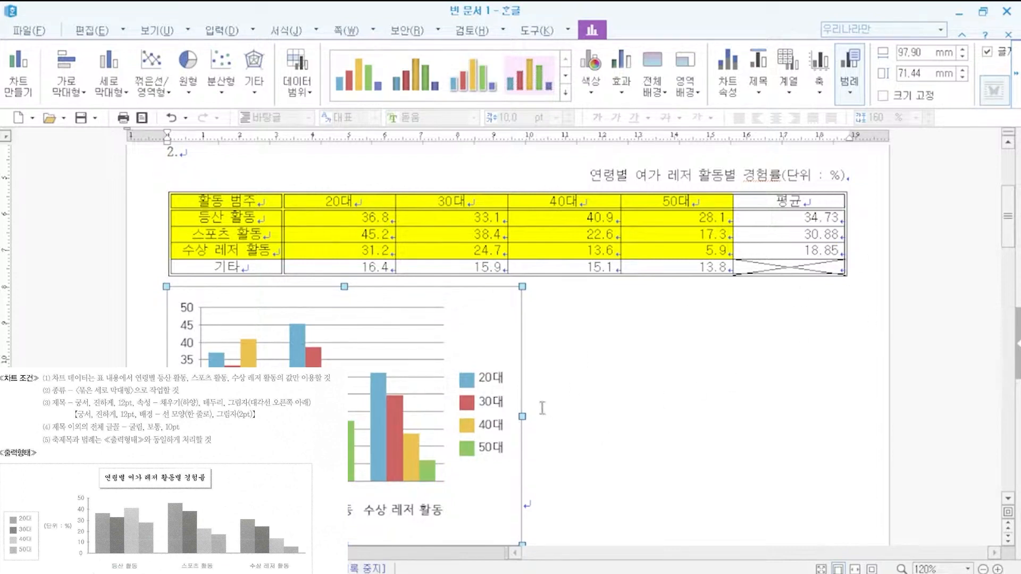
left_click_drag(522, 416, 843, 403)
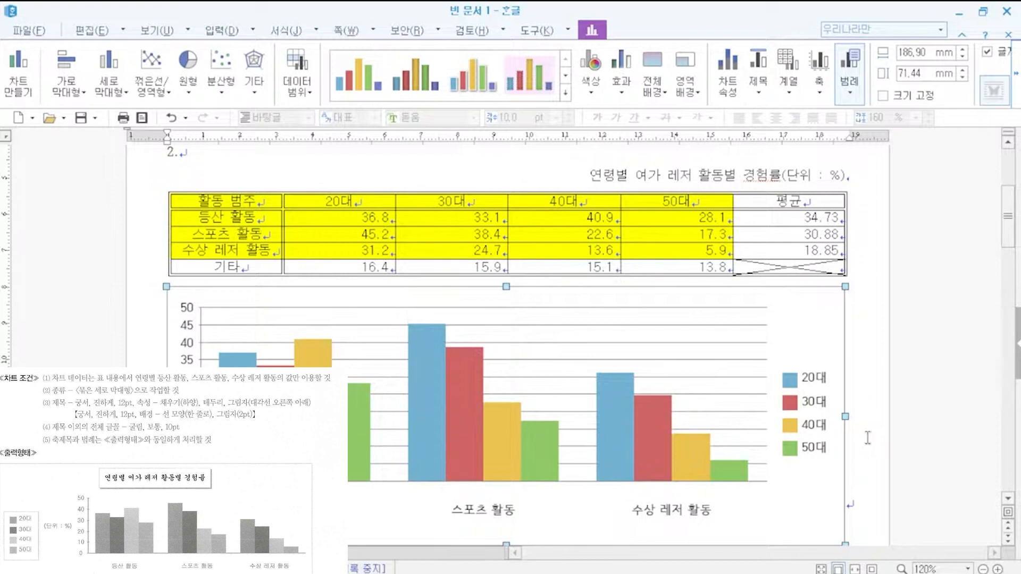
- Start the chart wizard for the chart, keep the clustered column (묶은 세로 막대형) shape, and set the data direction to columns (열)
scroll(867, 438, "down", 2)
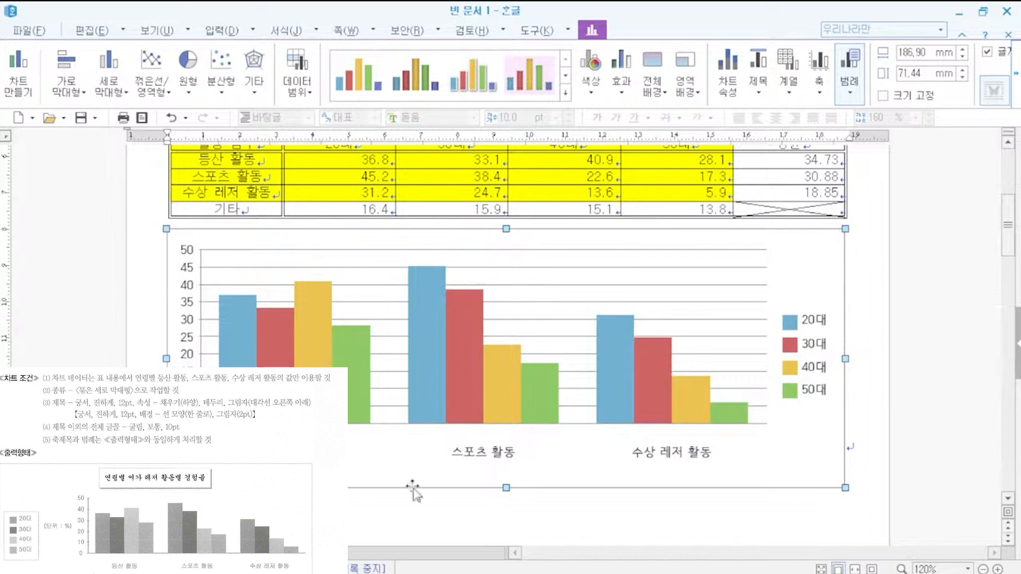
double_click(809, 458)
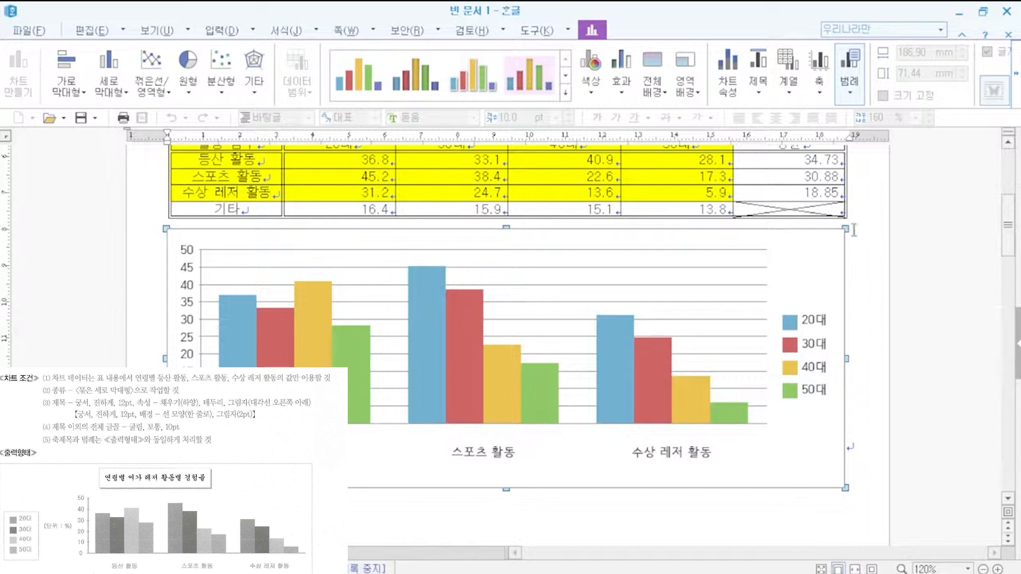
right_click(808, 442)
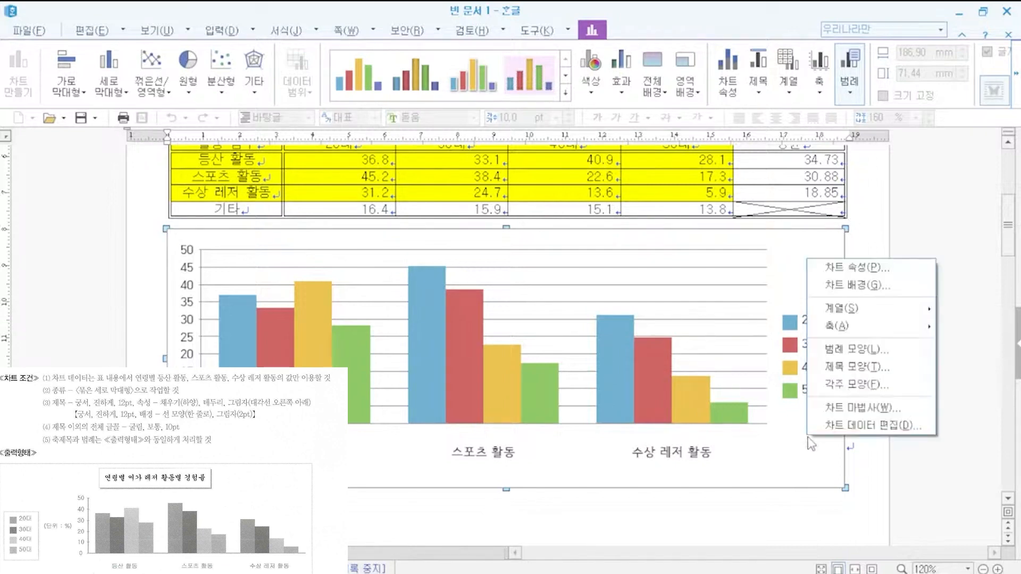
left_click(856, 409)
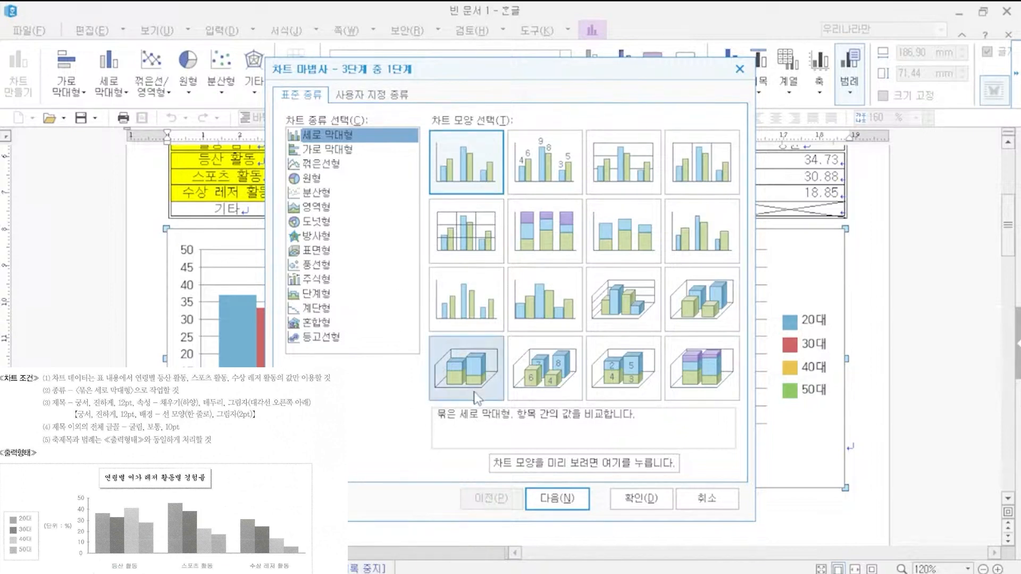
left_click(558, 501)
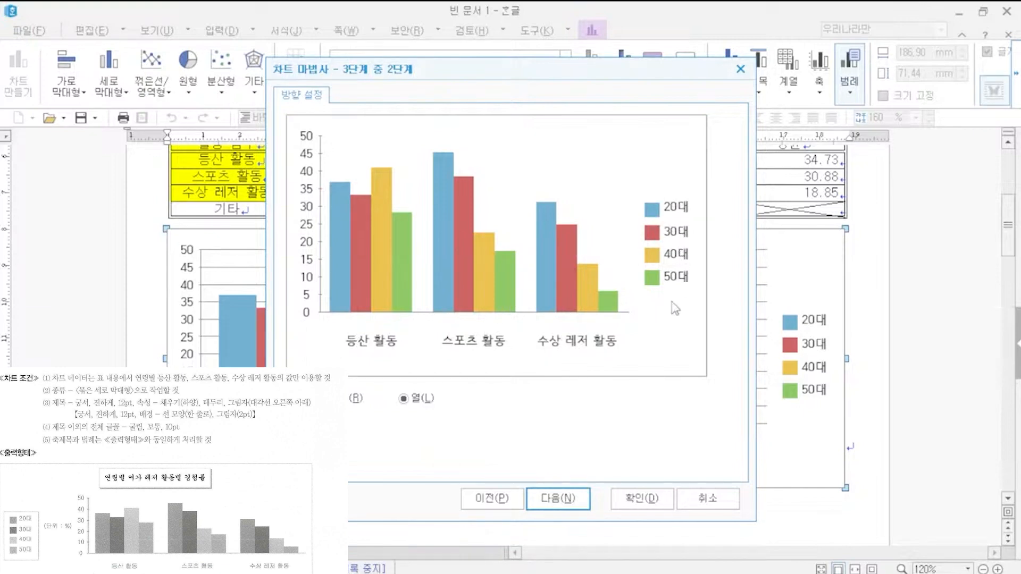
left_click(355, 400)
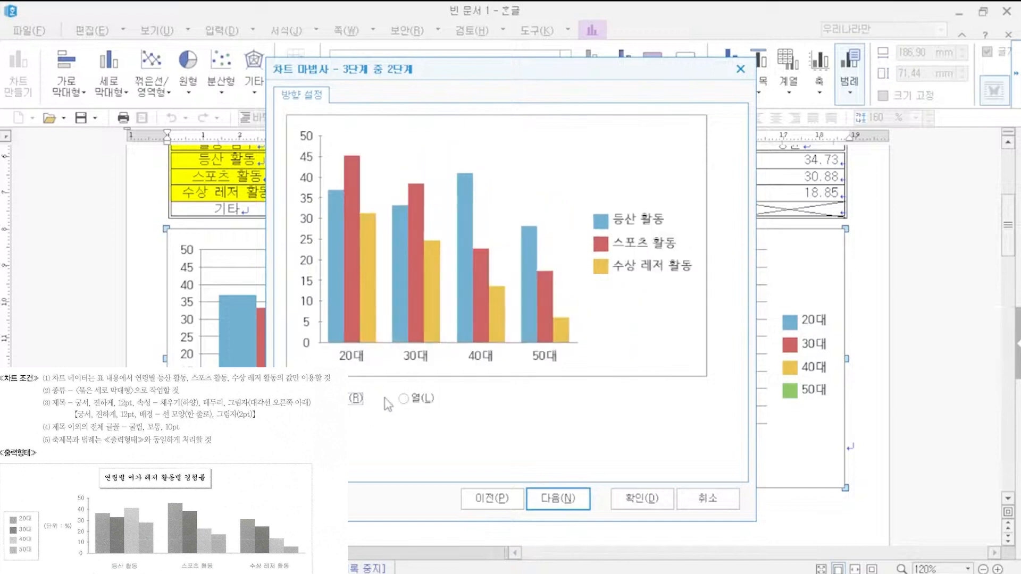
left_click(418, 400)
left_click(357, 401)
left_click(412, 402)
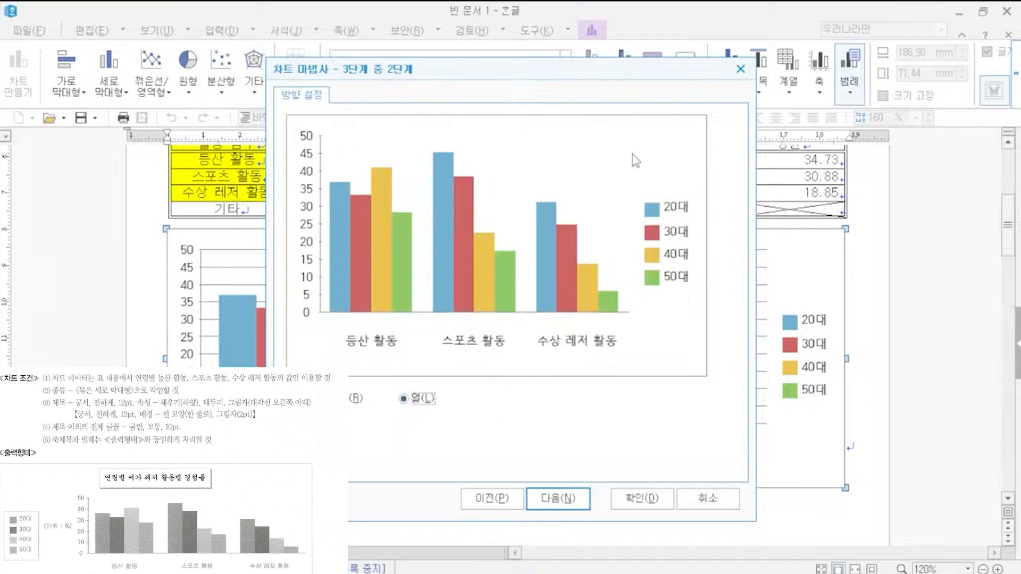
left_click(573, 505)
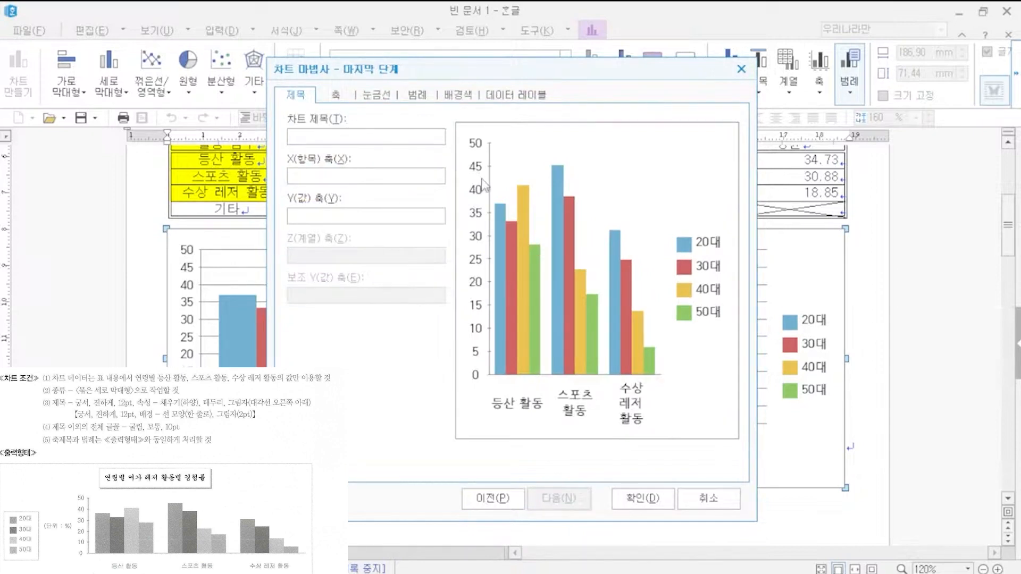
- Enter "연령별 여가 레저 활동별 경험률" as the chart title and "(단위 : %)" as the Y-axis title
type("연령별 여가 레저 화")
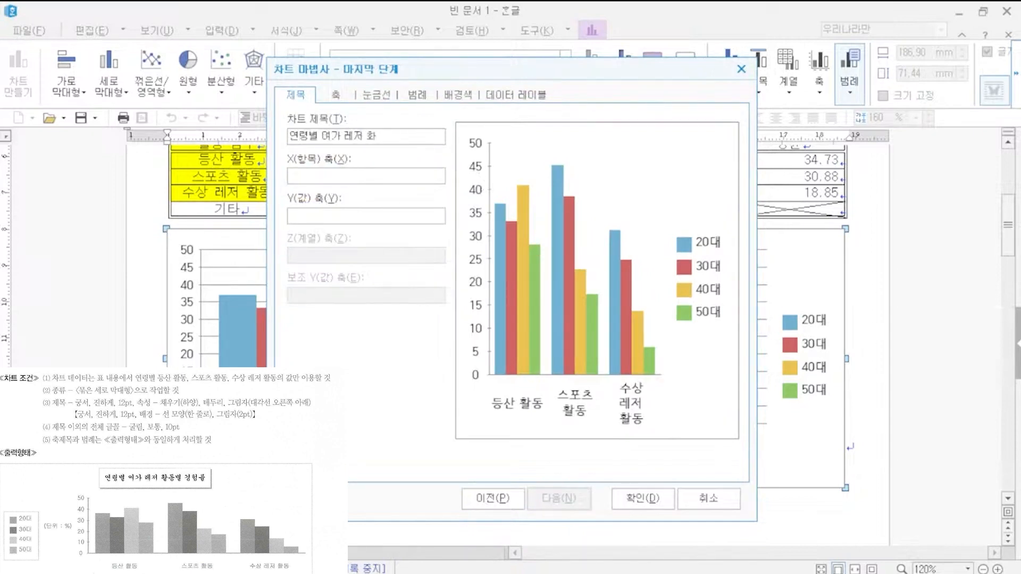
key("BackSpace")
type("활동별 경험률")
left_click(340, 215)
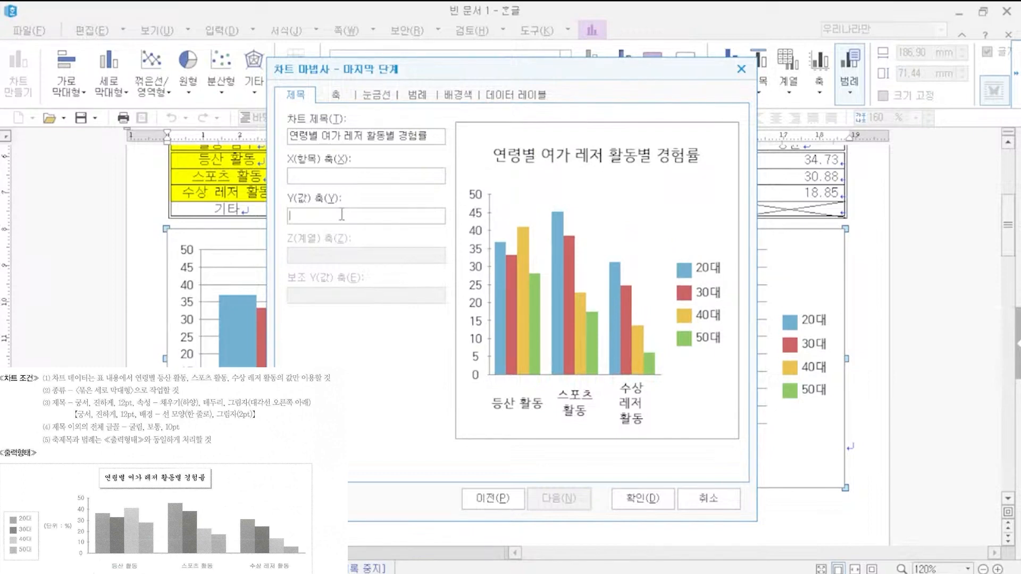
type("(단위 : %)")
left_click(360, 174)
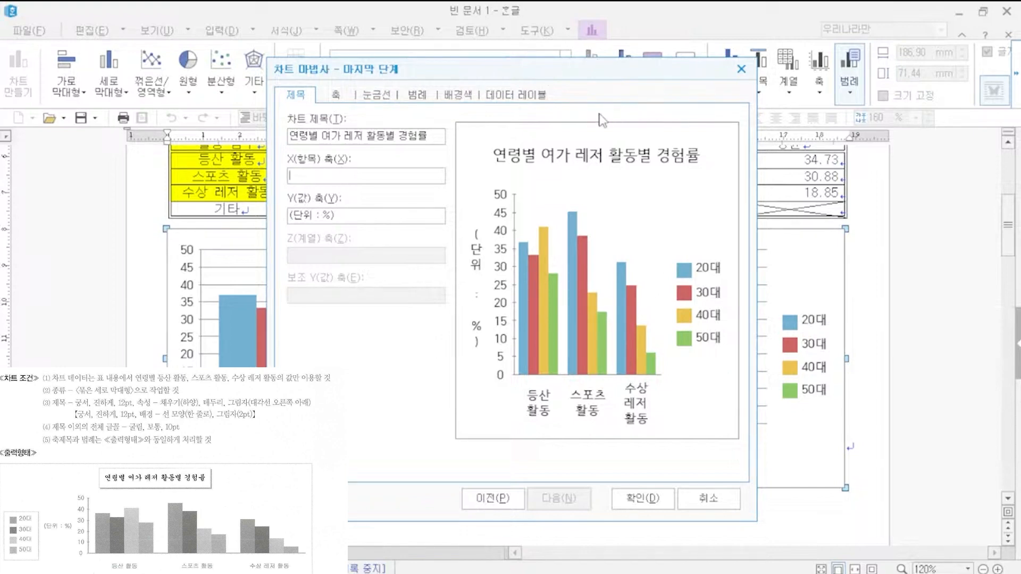
- Place the chart legend on the left (왼쪽) and finish the chart wizard
left_click(427, 101)
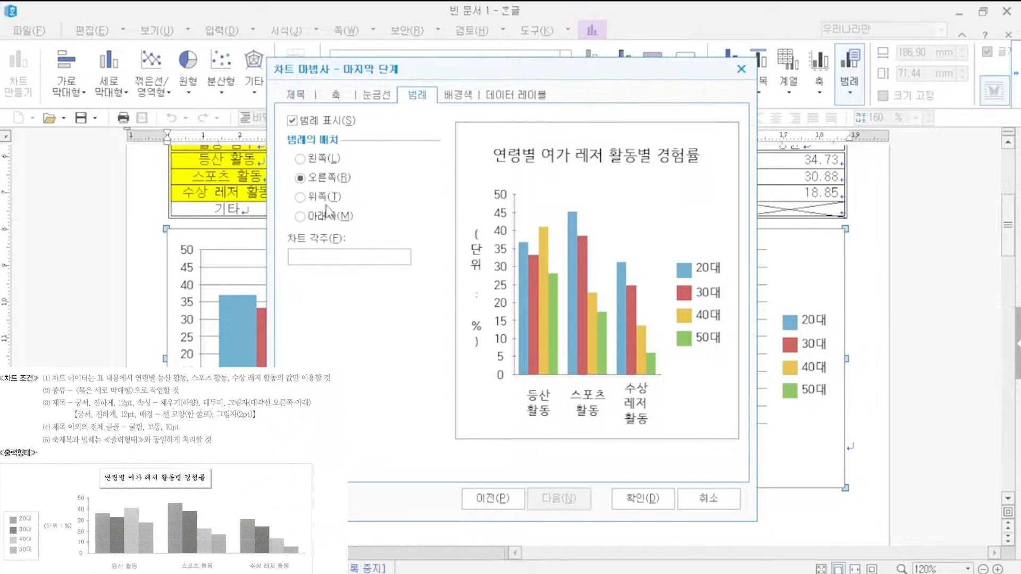
left_click(314, 160)
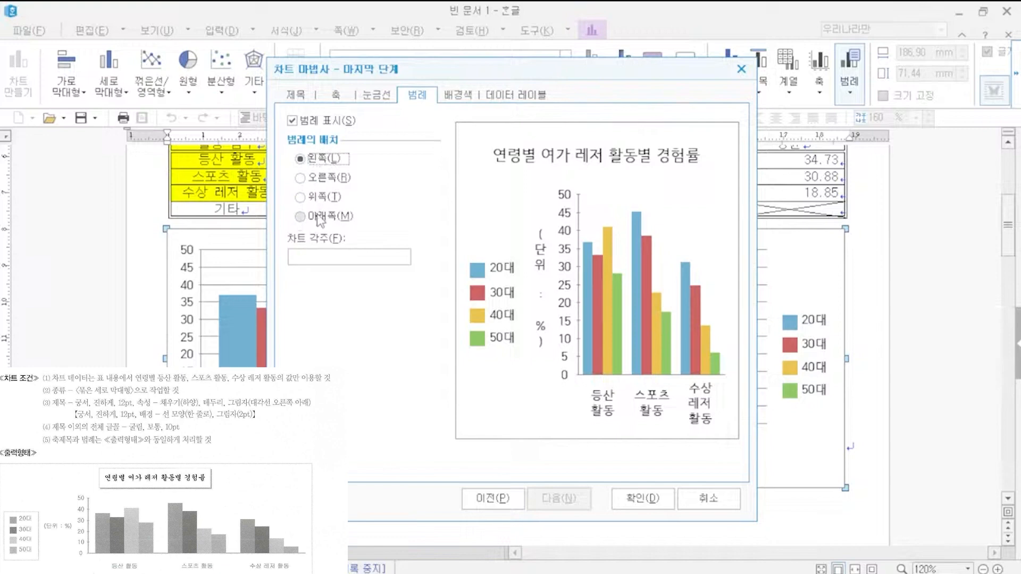
left_click(296, 95)
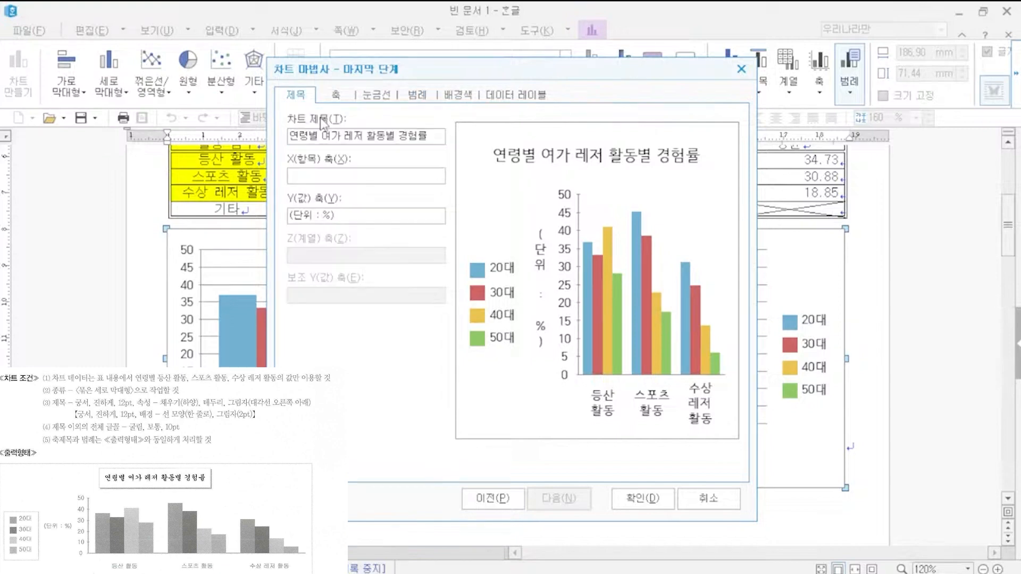
left_click(642, 500)
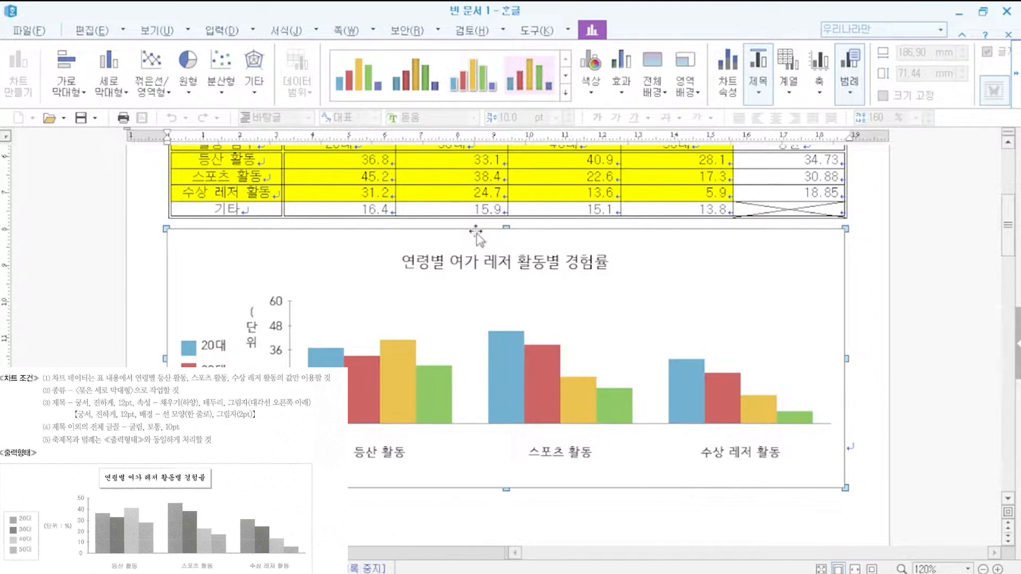
- Set the chart title's font to 궁서 and make it bold
double_click(489, 267)
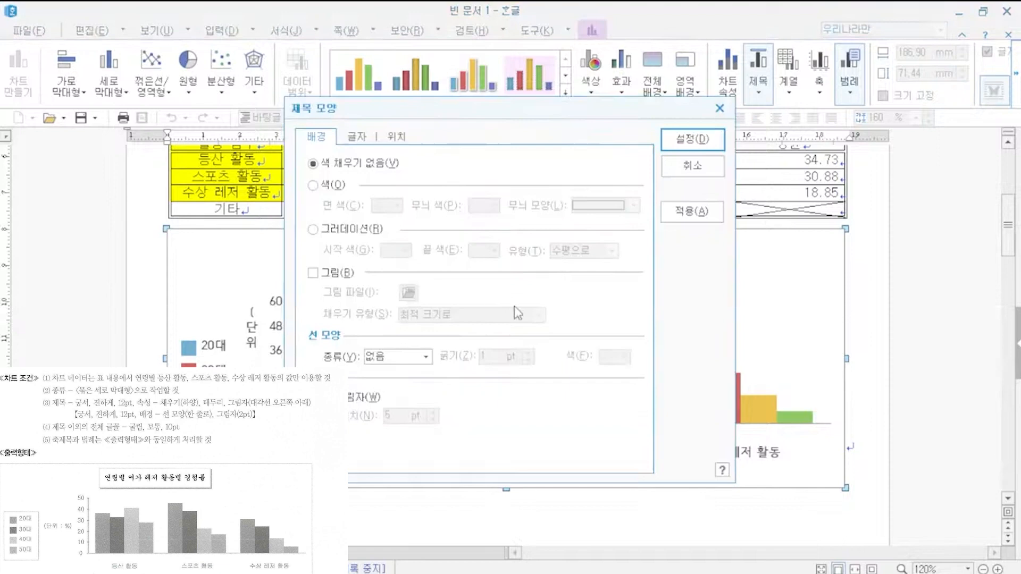
left_click(355, 139)
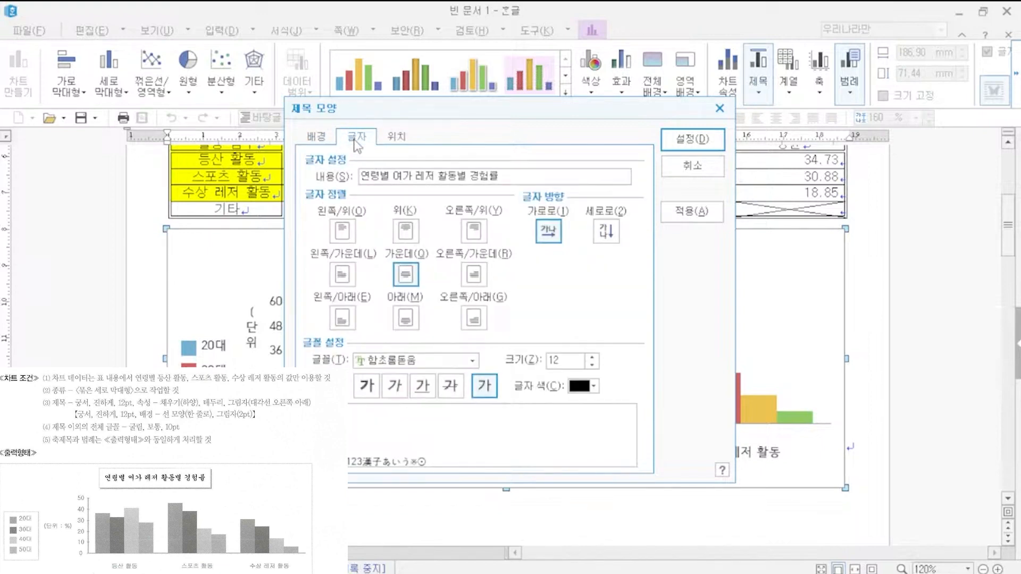
left_click(438, 362)
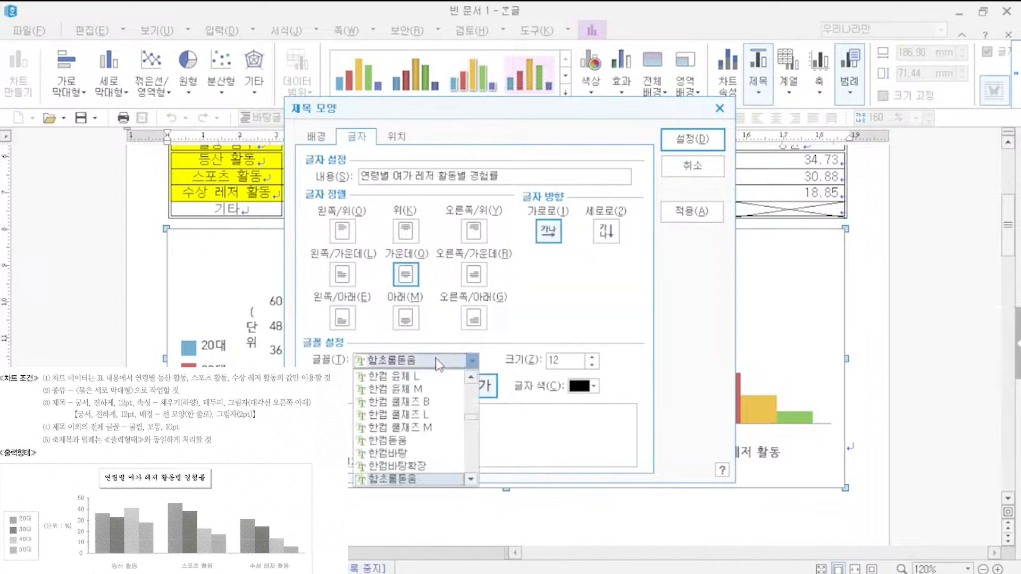
type("궁서")
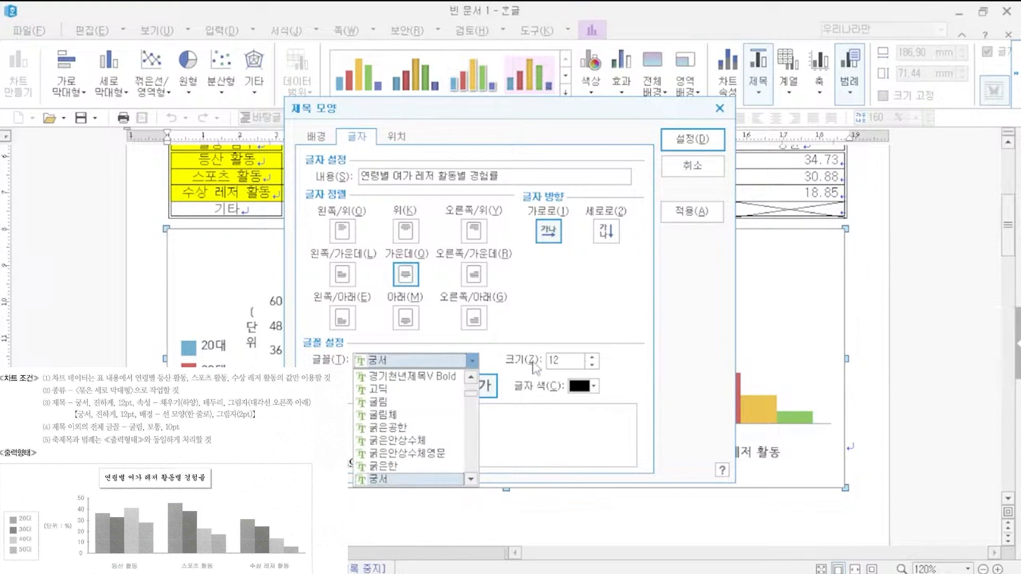
left_click(614, 358)
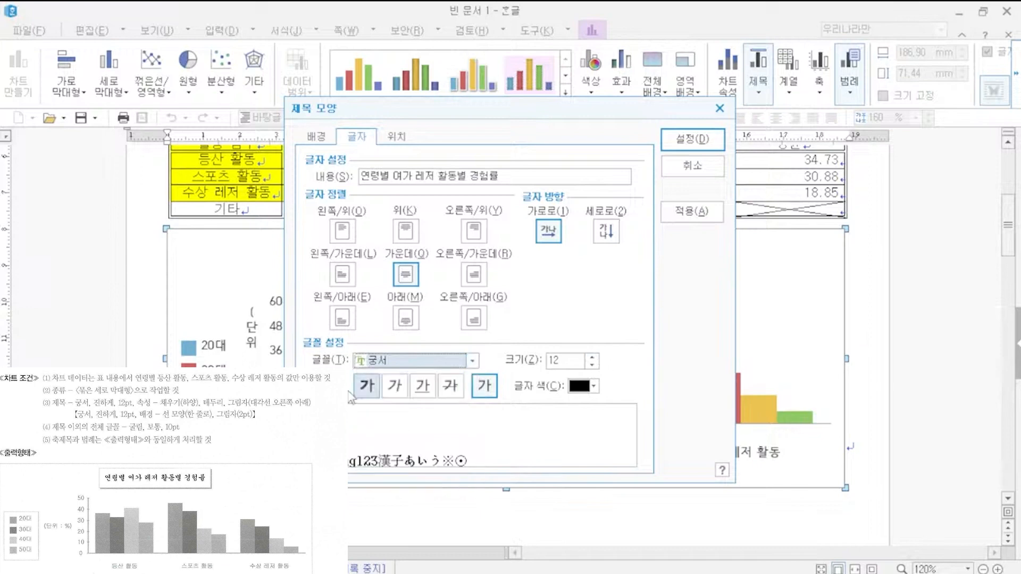
left_click(368, 389)
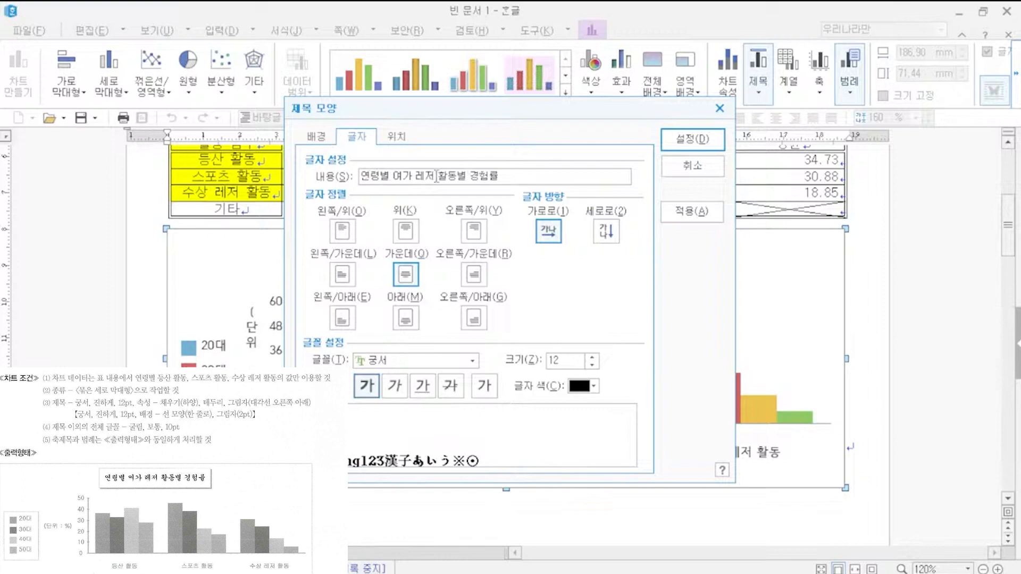
- Give the chart title a white background fill and a single-line (한 줄로) border
left_click(324, 139)
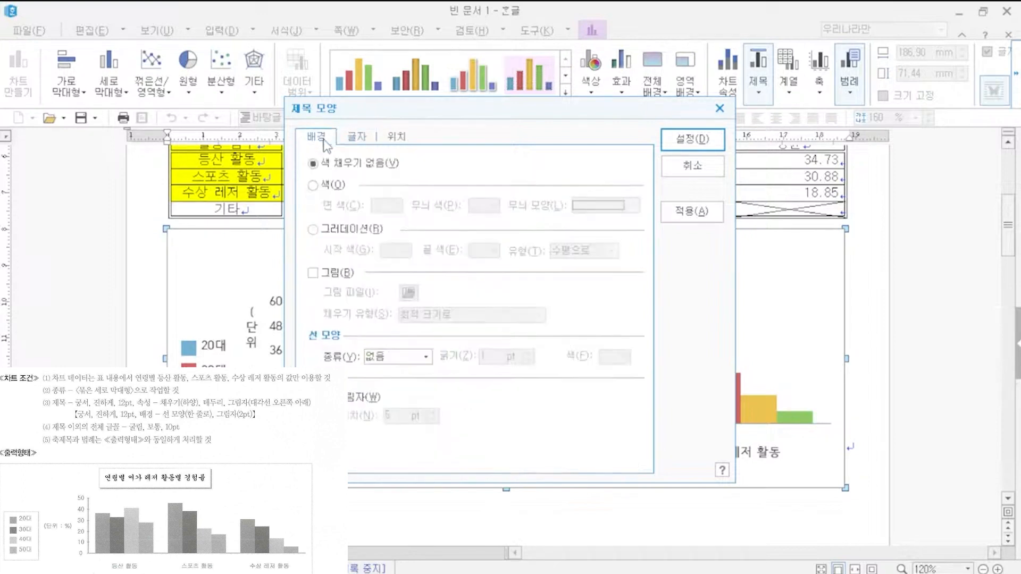
left_click(325, 186)
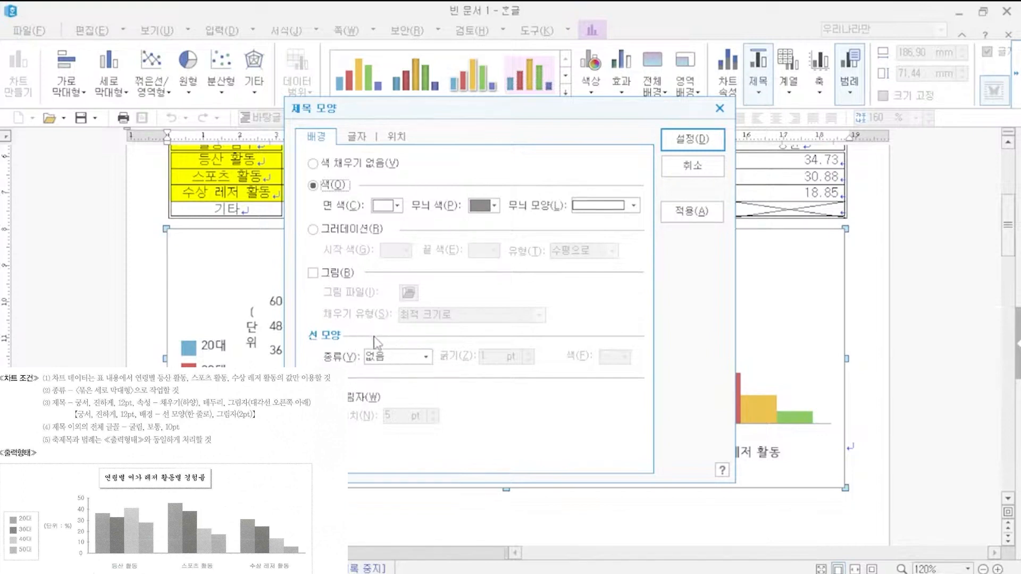
left_click(385, 360)
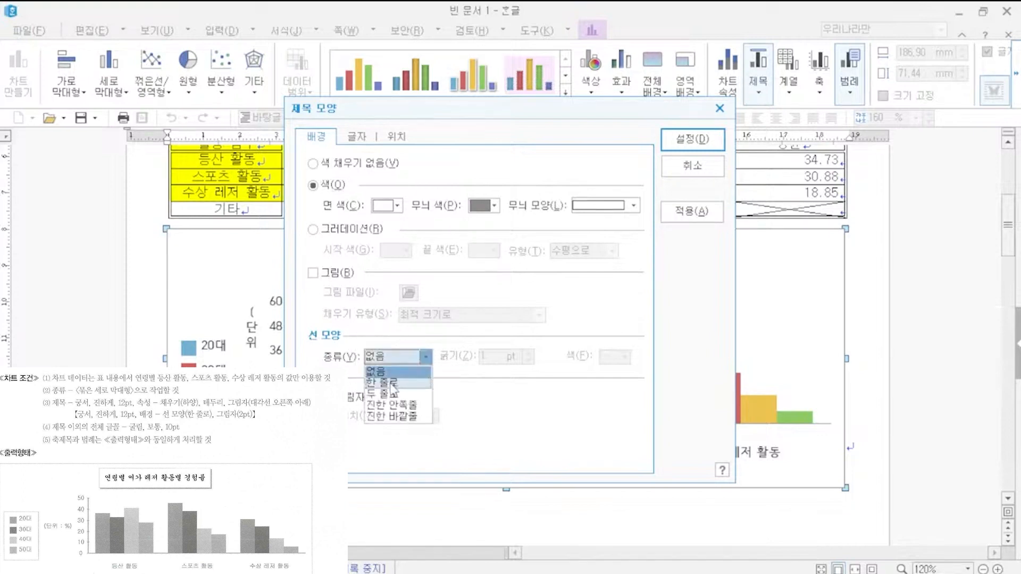
left_click(393, 384)
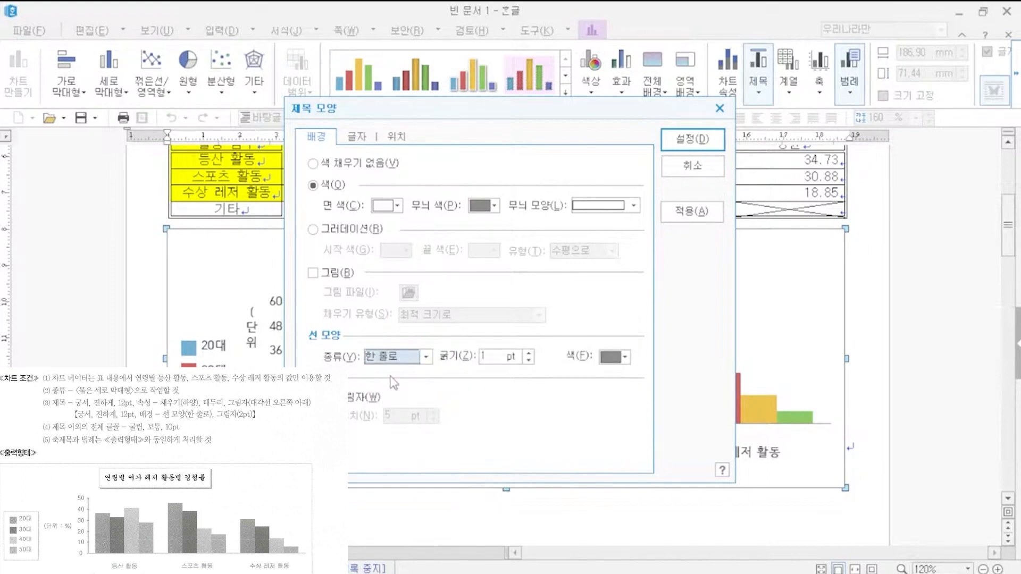
- Add a 2 pt shadow to the chart title and apply the title formatting
key("alt+w")
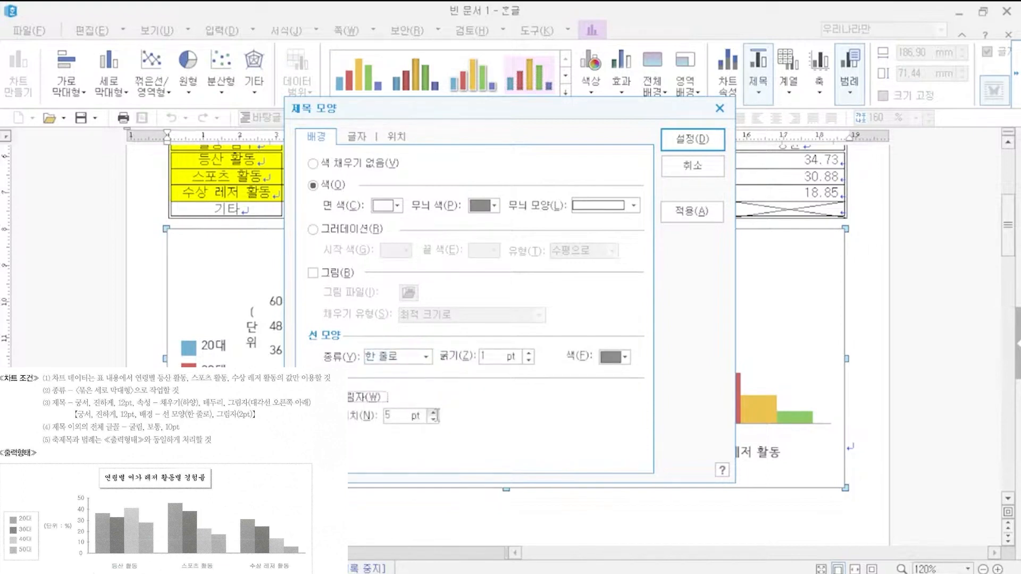
left_click(434, 413)
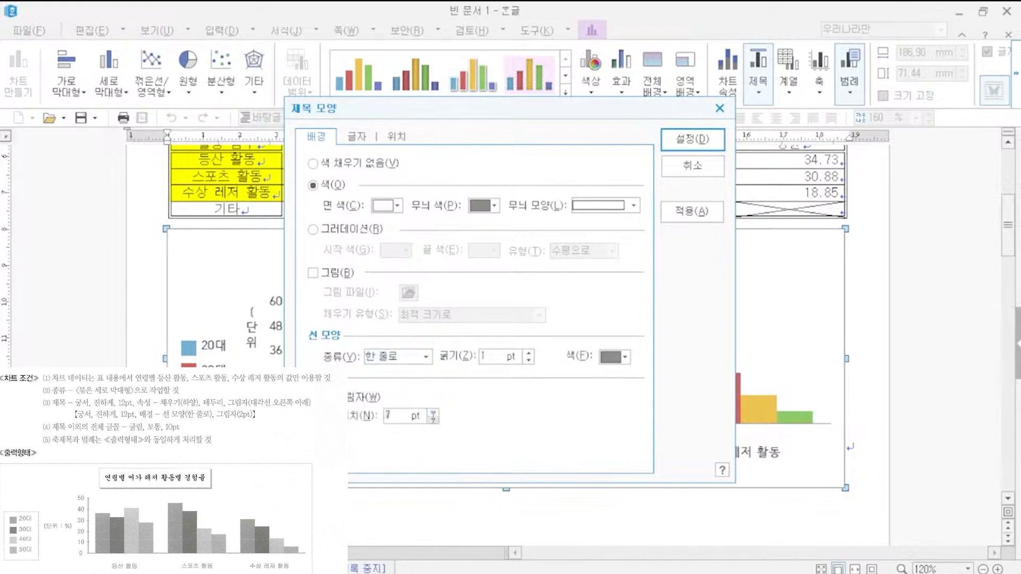
left_click(433, 421)
left_click(433, 421)
left_click(433, 421)
left_click(433, 420)
left_click(396, 137)
left_click(693, 139)
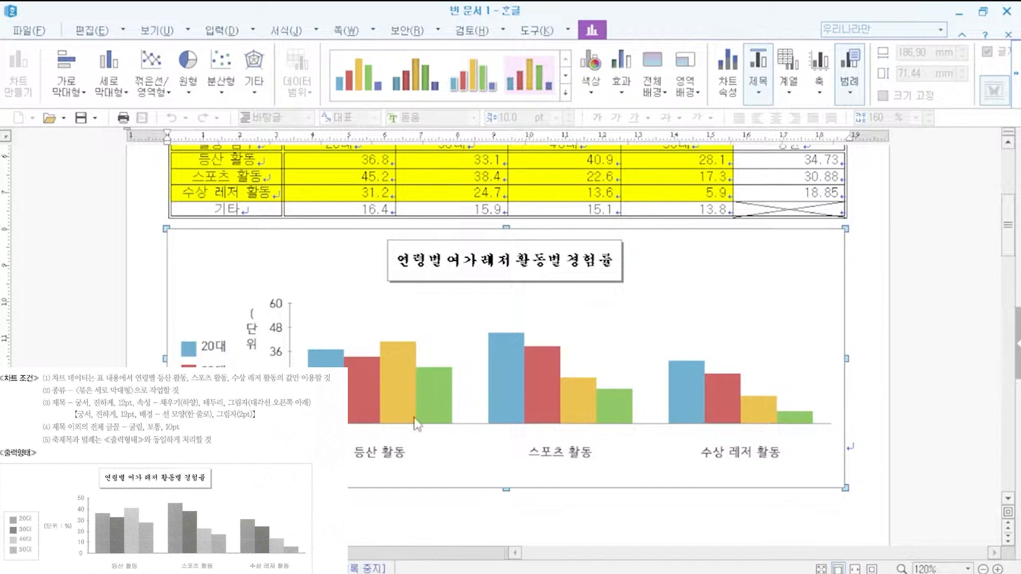
- Set the chart's category axis labels to the 굴림 font at 10 pt
double_click(540, 451)
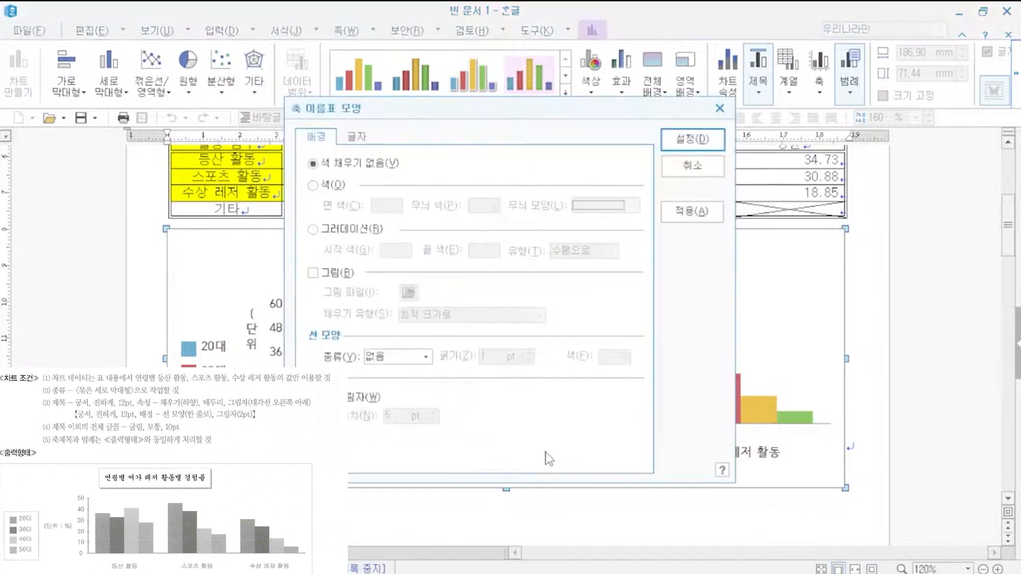
left_click(371, 139)
left_click(421, 359)
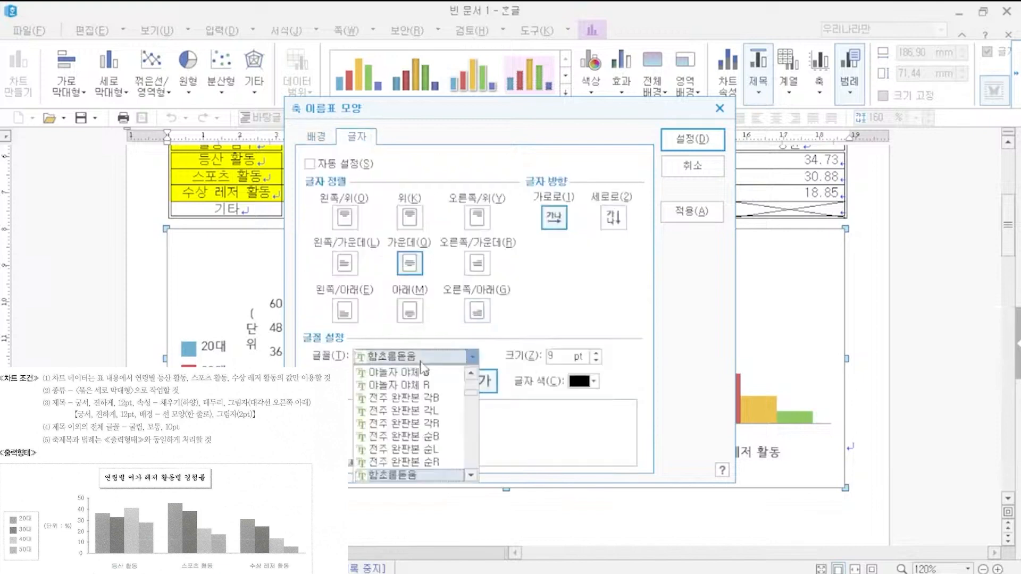
type("굴림")
key("Return")
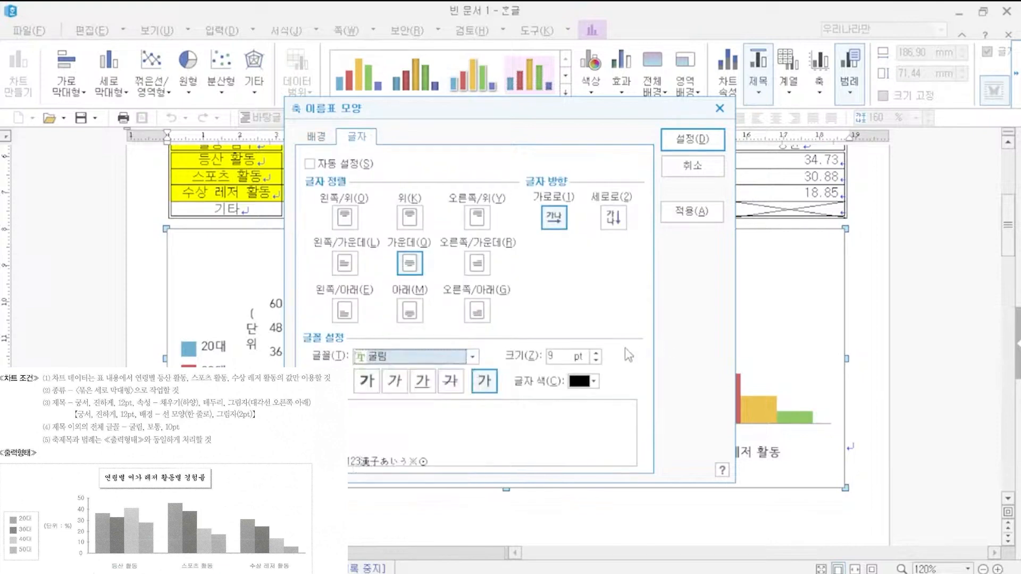
left_click(596, 354)
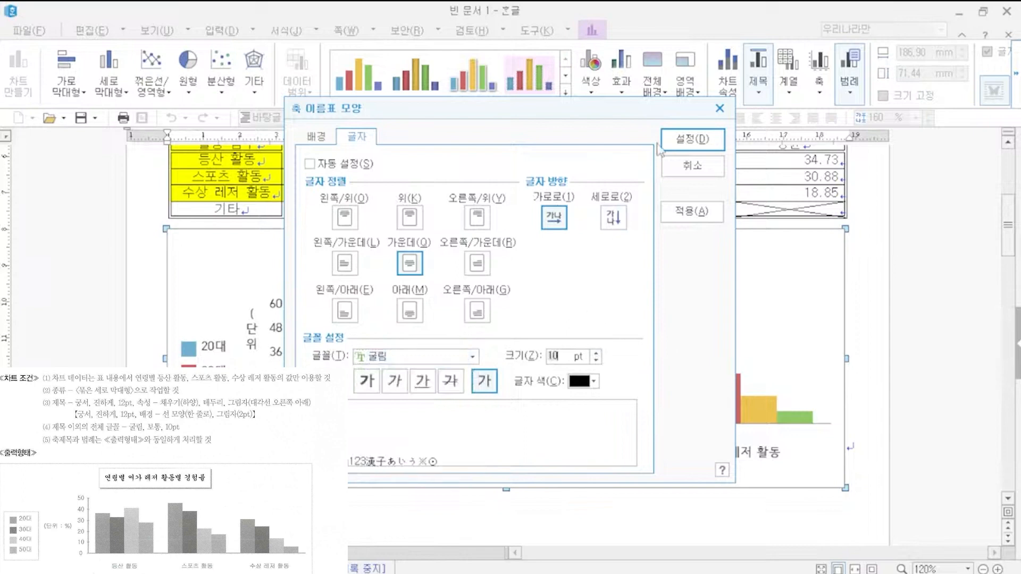
left_click(678, 140)
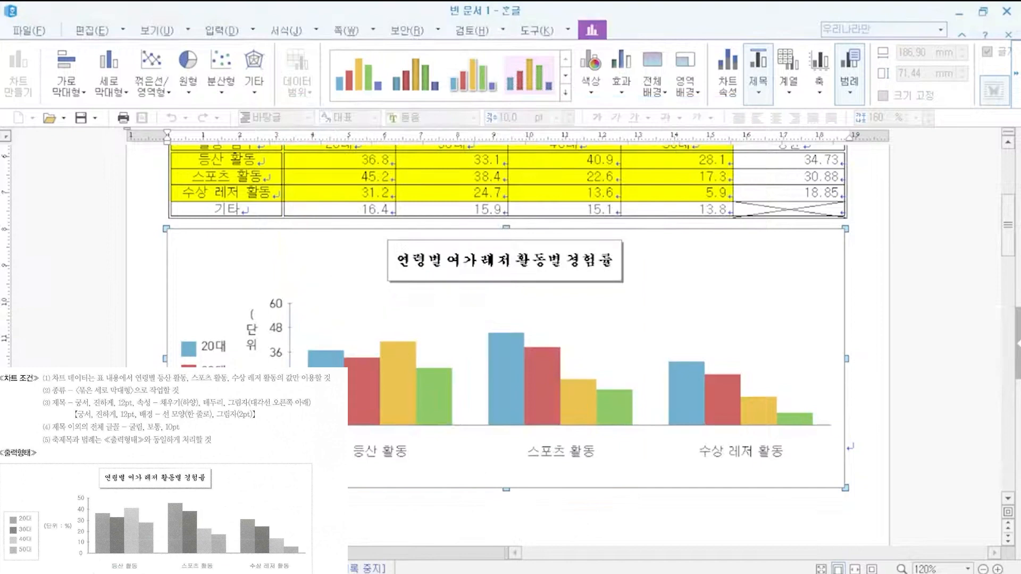
- Set the chart legend's font to 굴림 at 10 pt
double_click(213, 346)
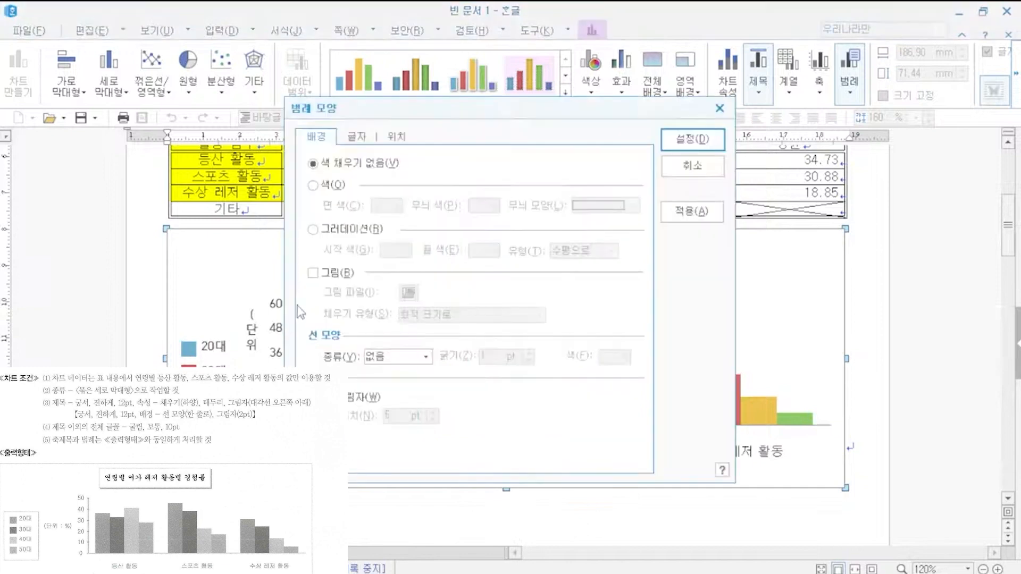
left_click(352, 136)
left_click(414, 360)
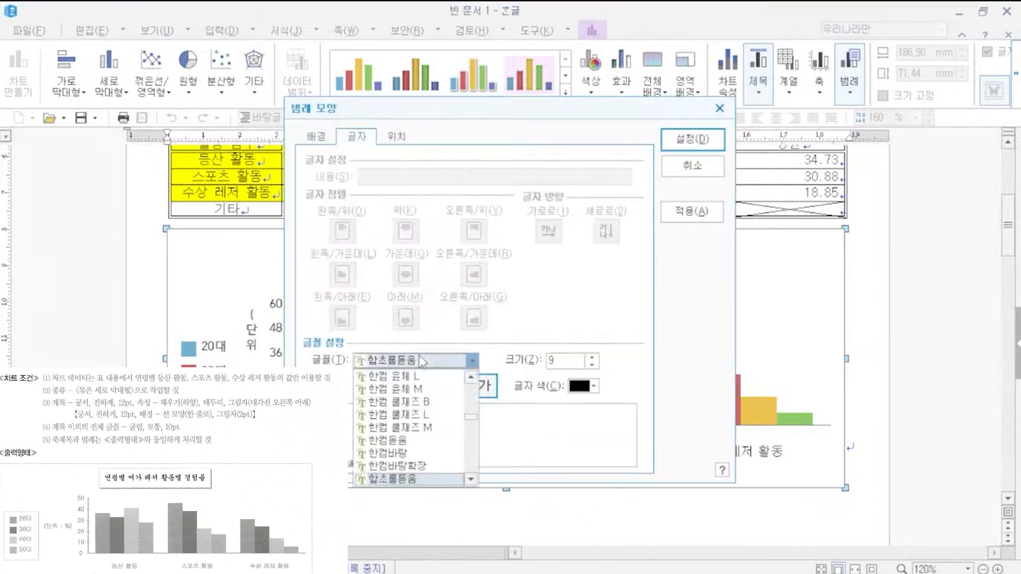
type("ㄱ")
type("굴림")
left_click(592, 357)
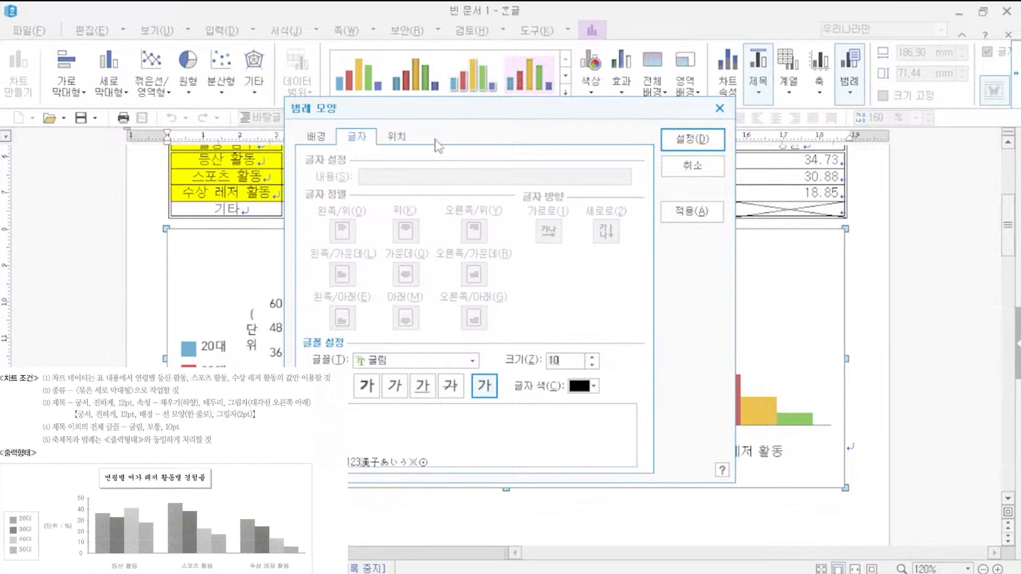
- Give the legend a single-line (한 줄로) border and apply the legend formatting
left_click(317, 140)
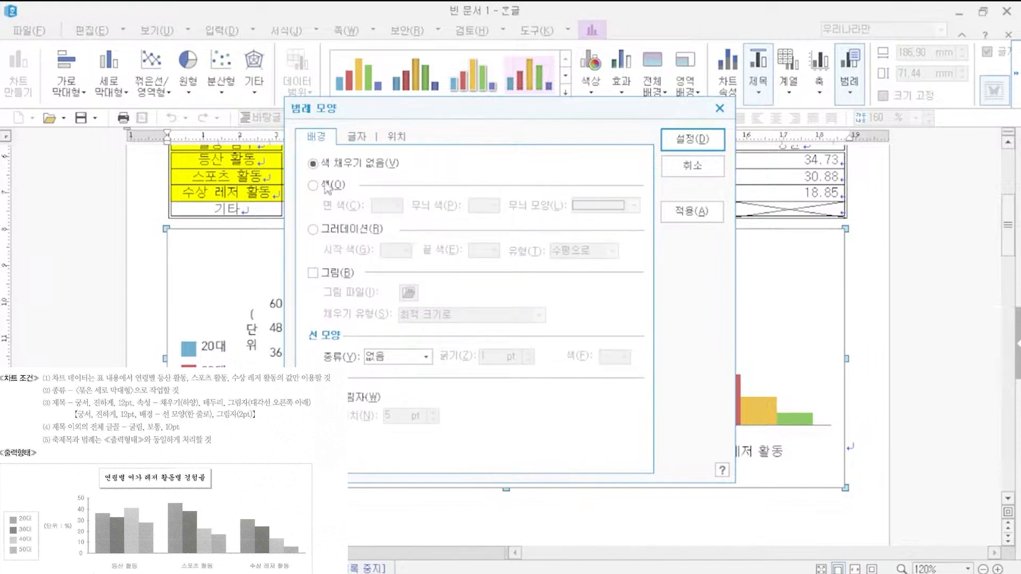
left_click(387, 356)
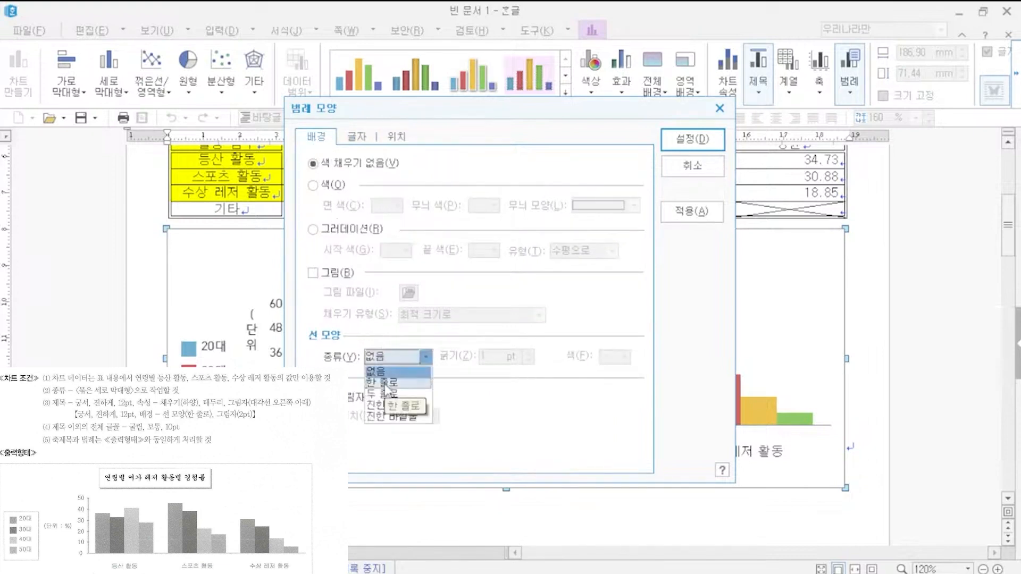
left_click(388, 384)
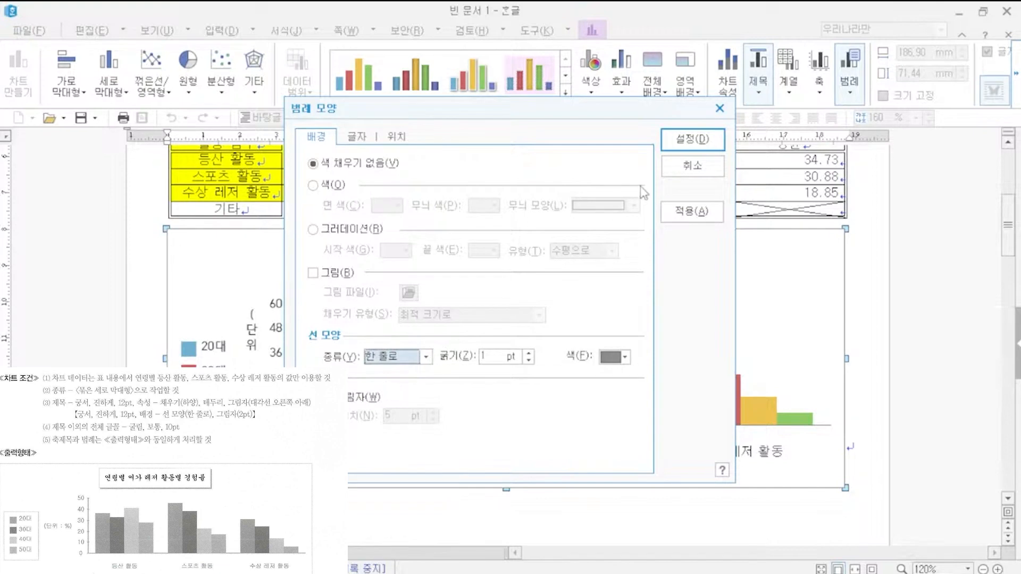
left_click(692, 139)
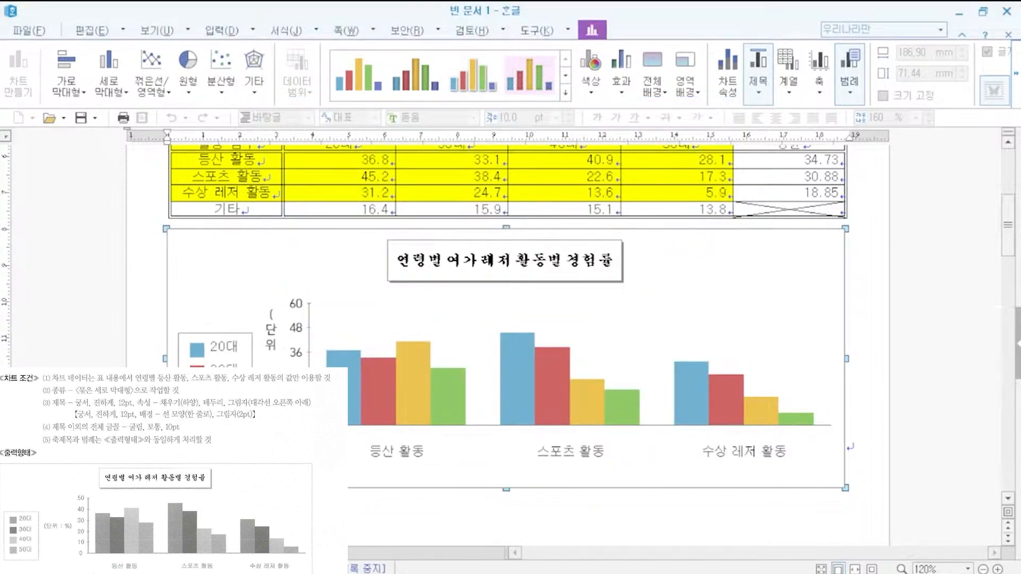
- Format the (단위 : %) axis title in 굴림 at 10 pt with horizontal (가로로) text direction
double_click(269, 349)
left_click(412, 362)
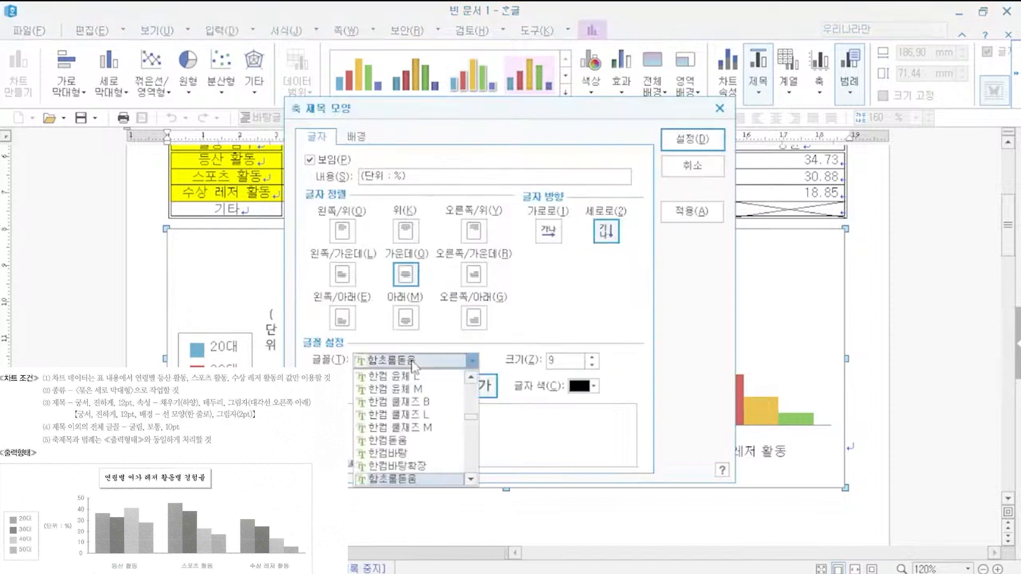
type("굴림")
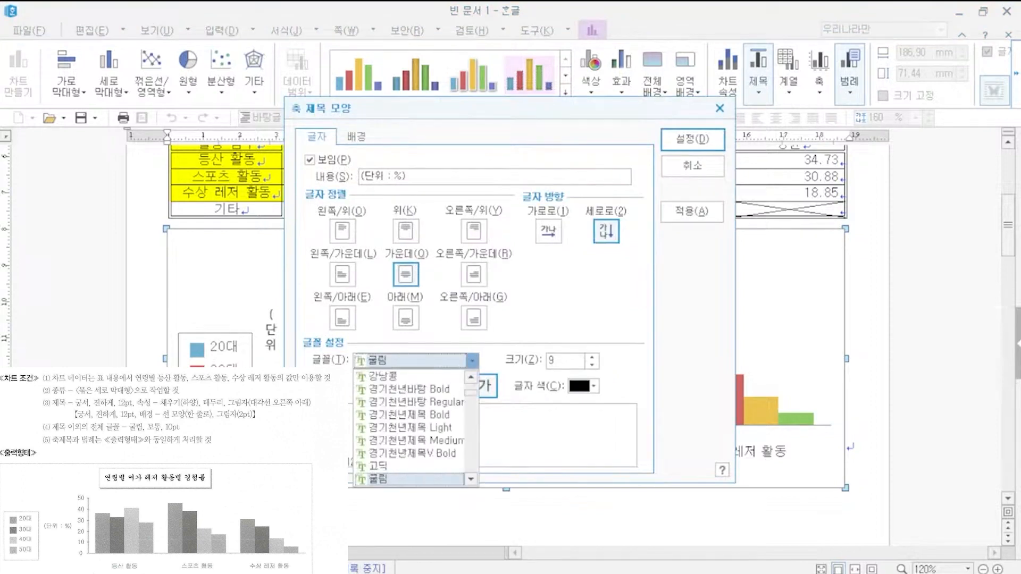
left_click(592, 356)
left_click(592, 356)
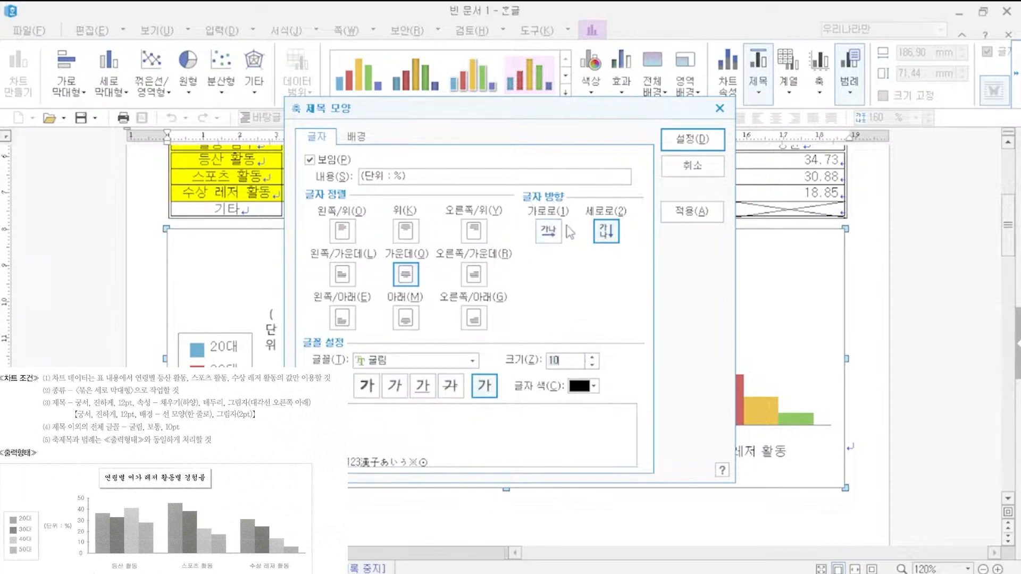
left_click(548, 230)
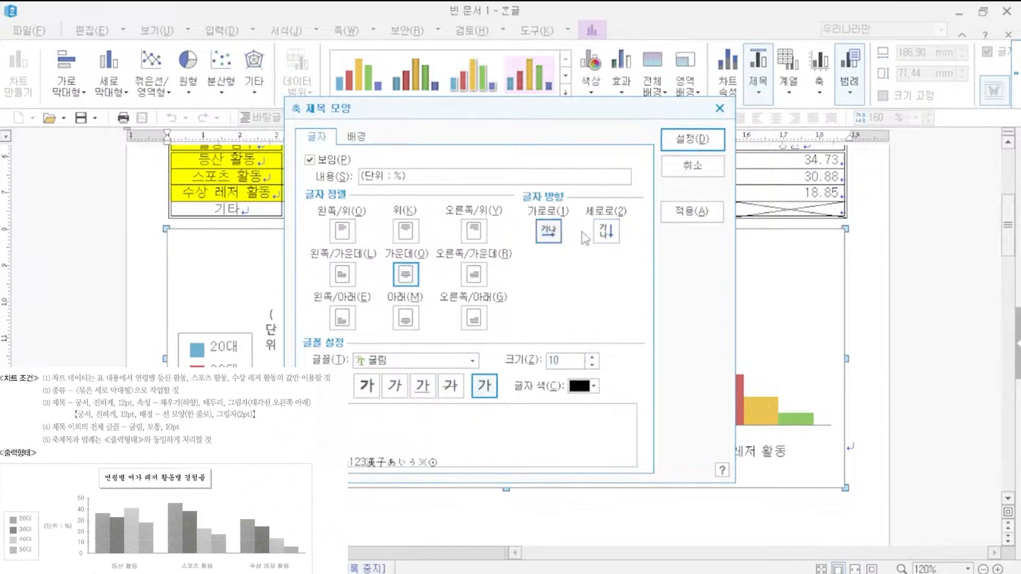
left_click(694, 139)
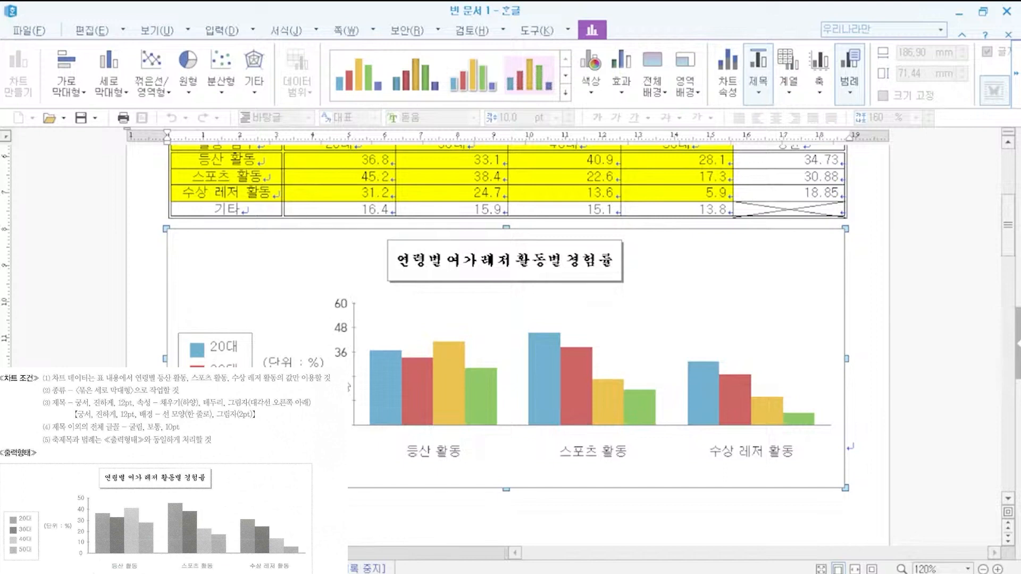
- Set the chart's value axis labels to the 굴림 font at 10 pt
double_click(343, 333)
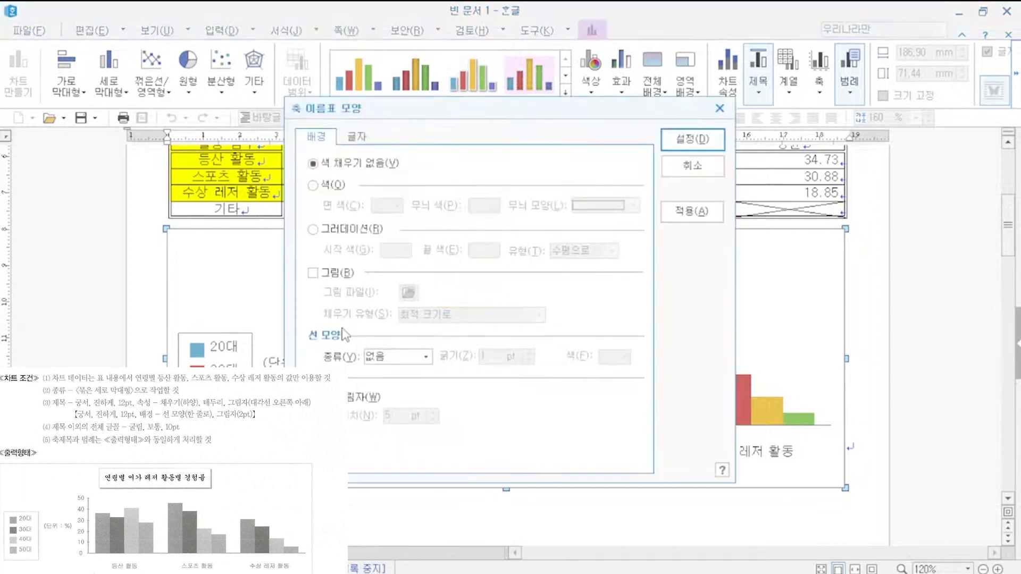
left_click(356, 137)
left_click(426, 357)
type("굴림")
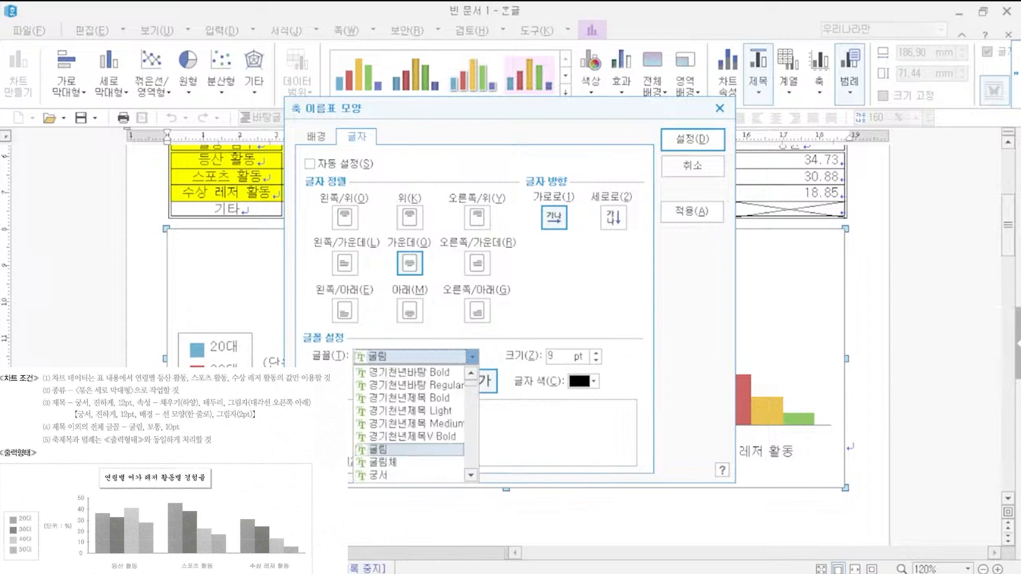
left_click(596, 352)
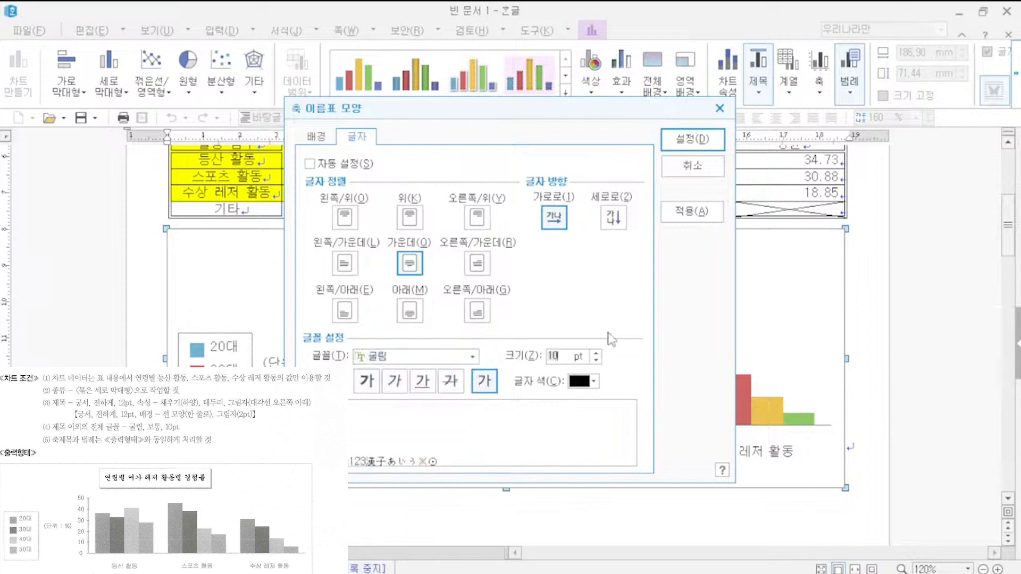
left_click(686, 140)
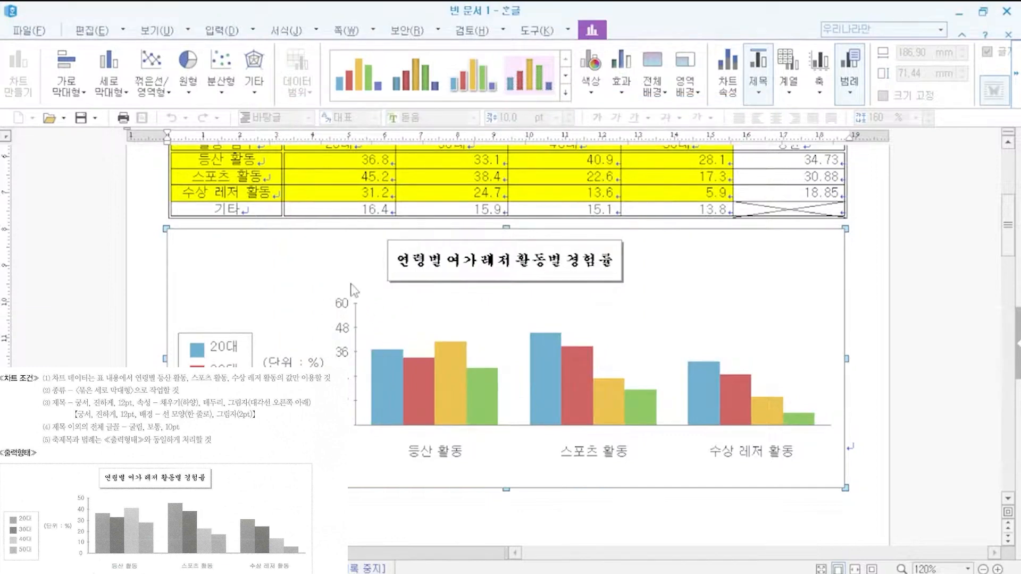
- Turn off automatic scaling of the value axis and set its maximum to 50
double_click(356, 355)
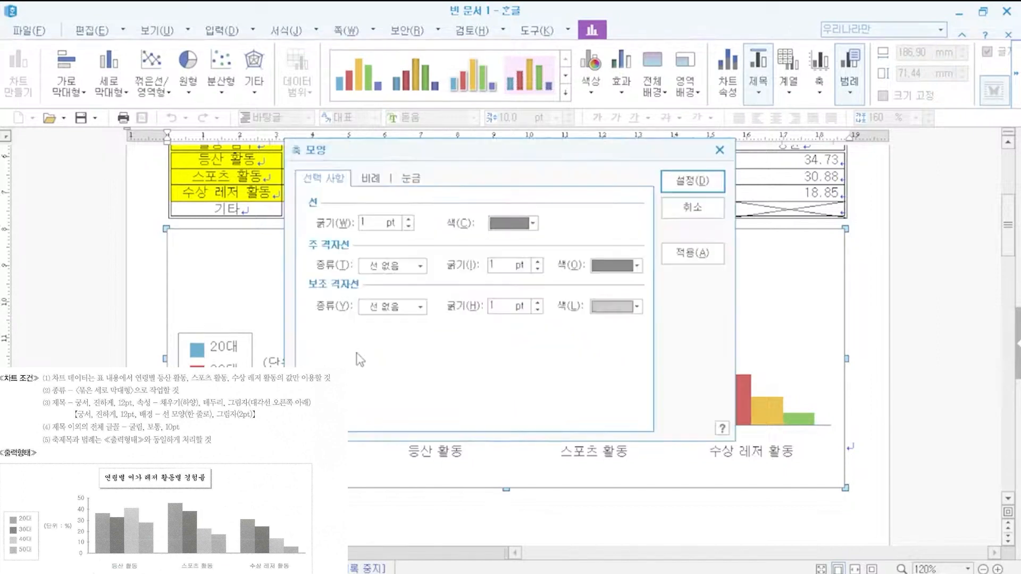
left_click(372, 180)
left_click_drag(450, 146, 596, 119)
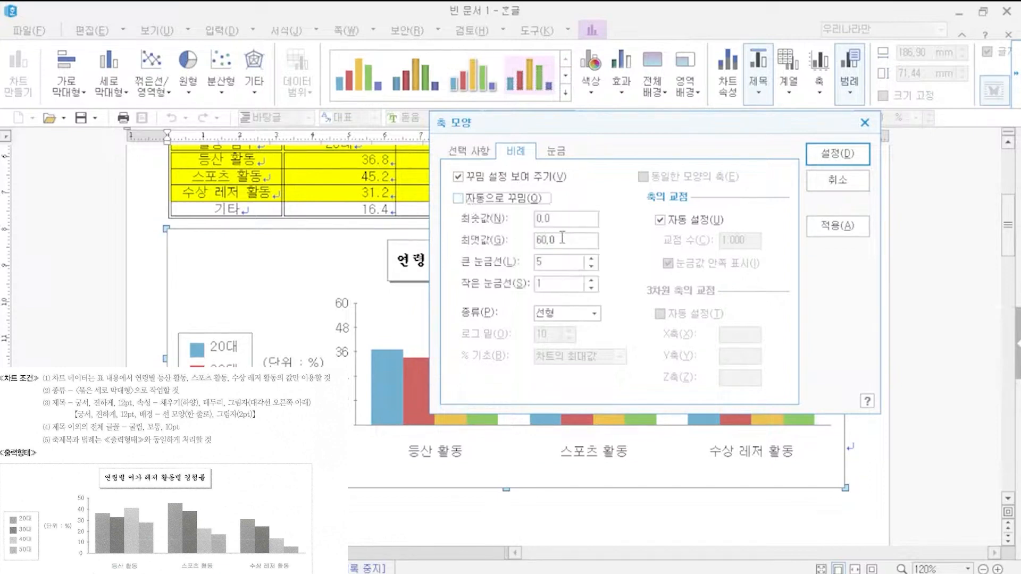
left_click_drag(562, 241, 445, 239)
type("50")
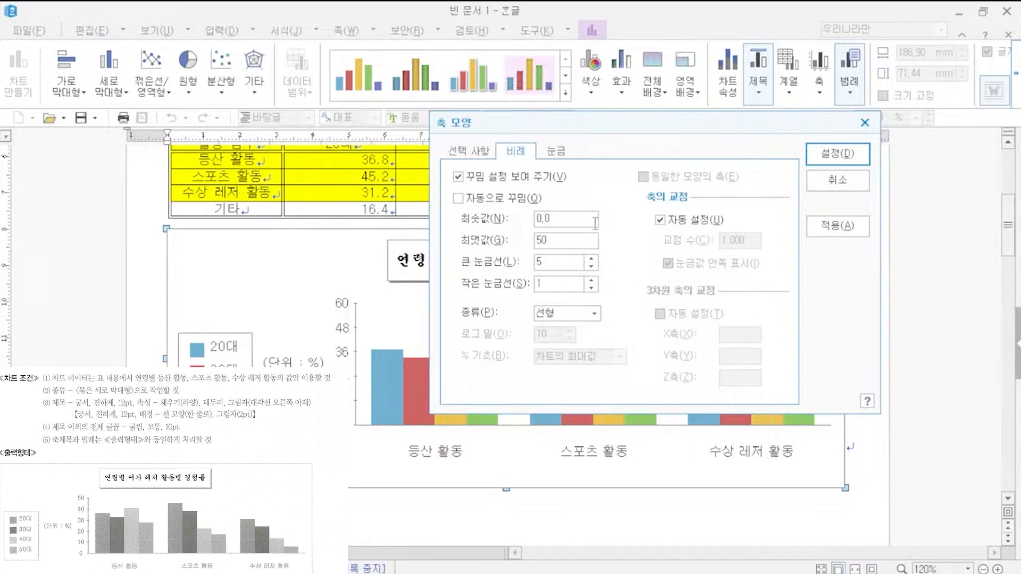
left_click(812, 155)
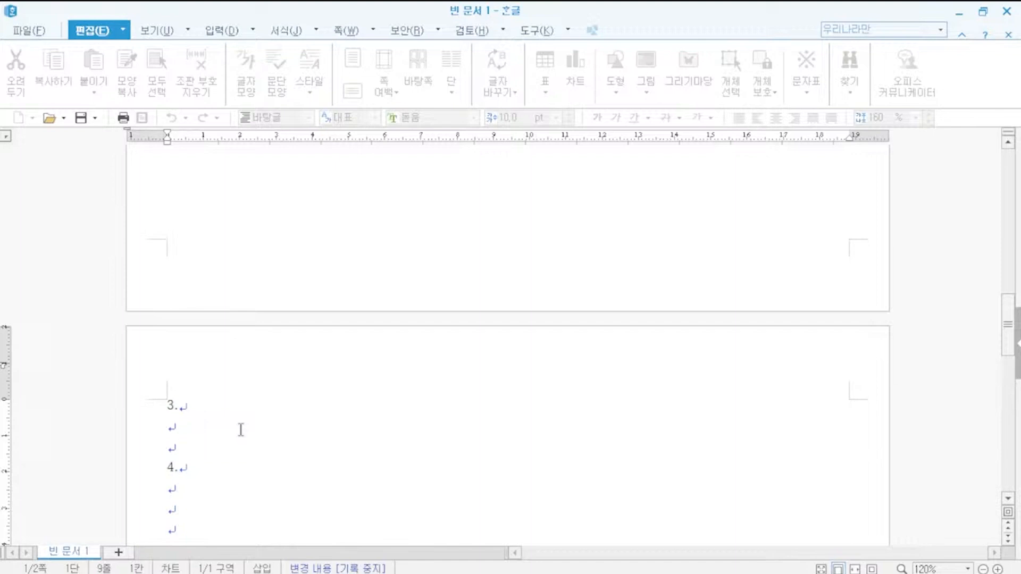
- Enter the label (1) on the line below item 3 and start a new equation after it
scroll(241, 429, "down", 3)
type("(1)")
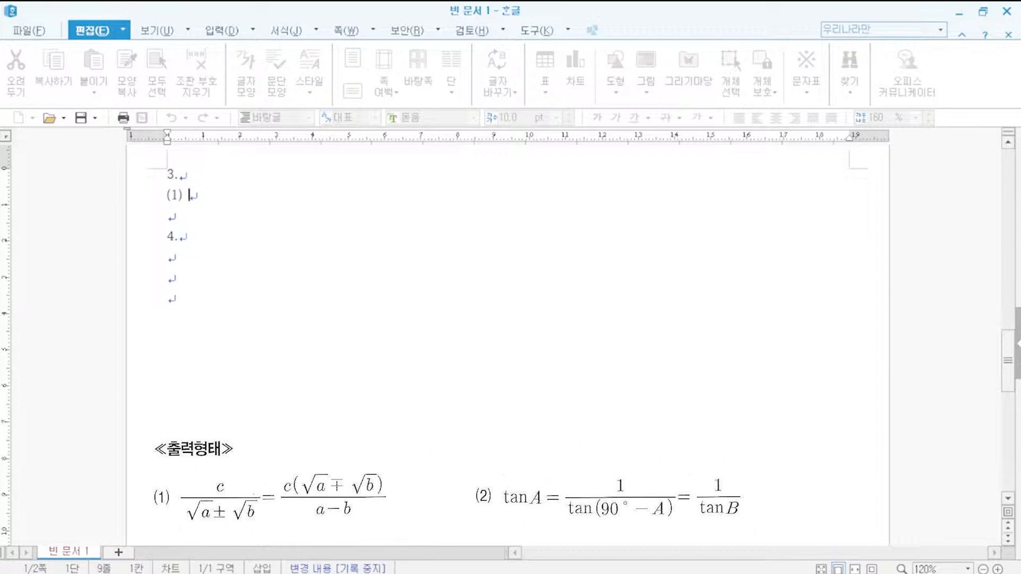
left_click(218, 31)
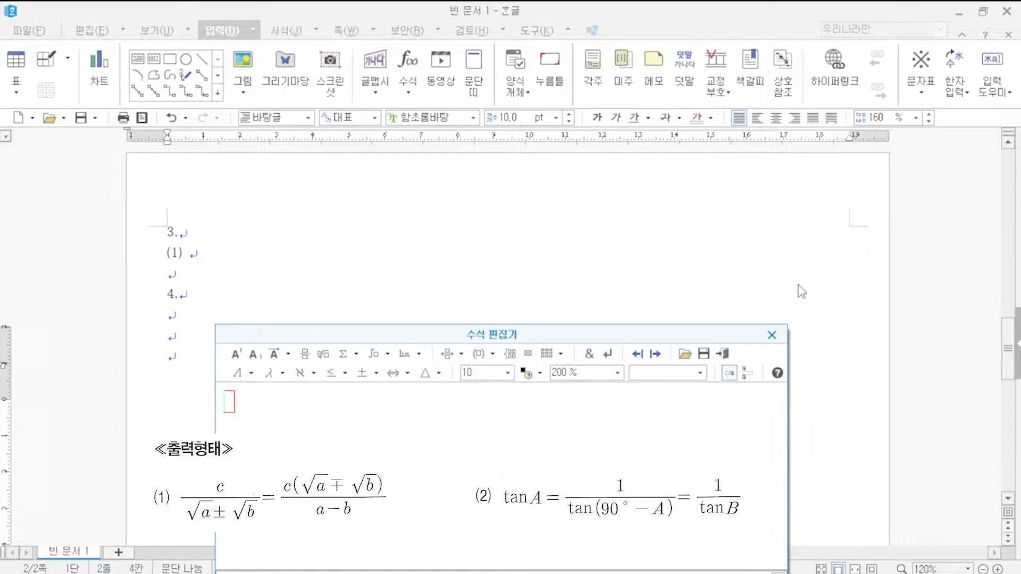
left_click_drag(588, 332, 634, 112)
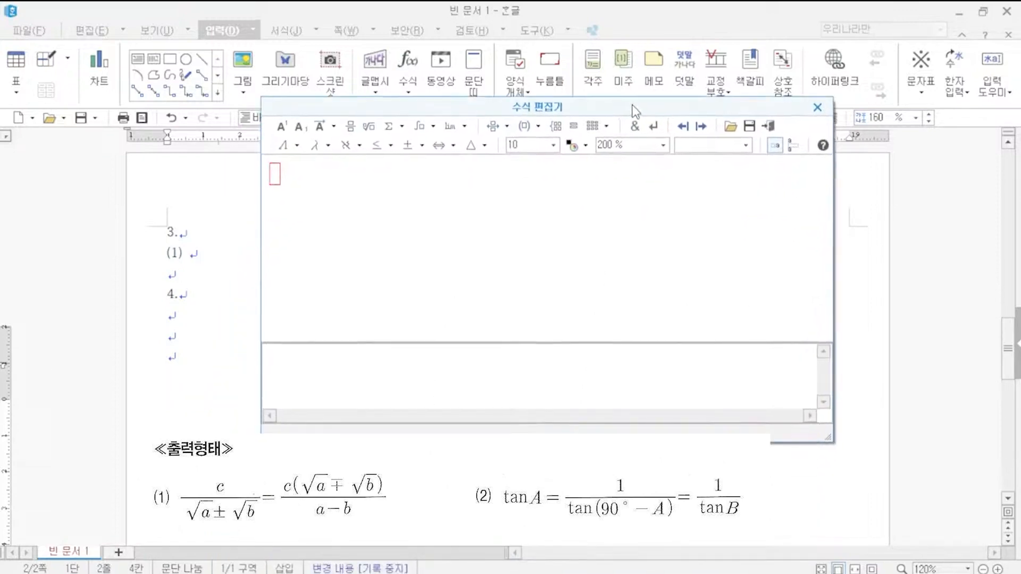
- Build the equation's first fraction with numerator c and denominator √a ± √b
left_click(352, 128)
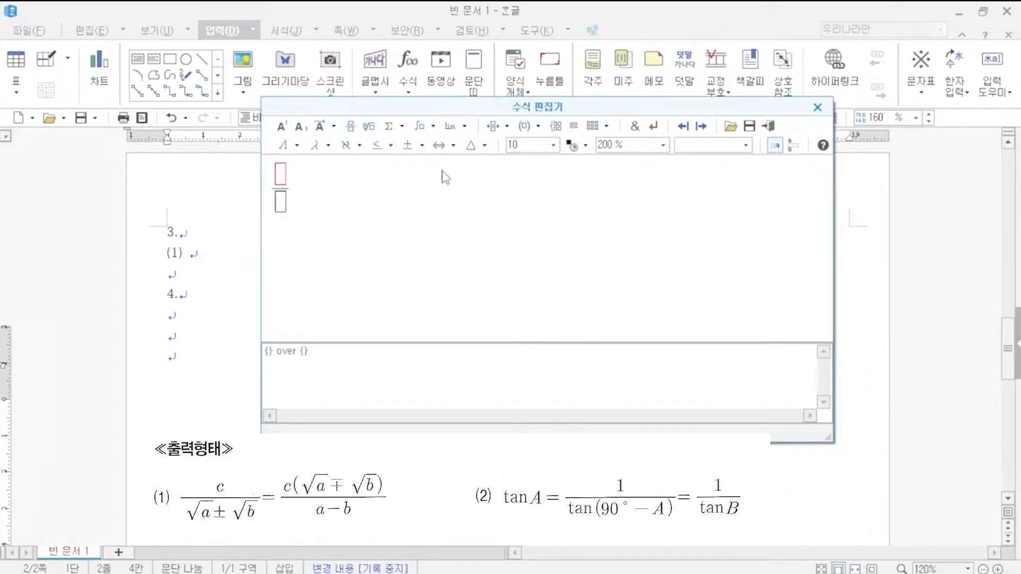
type("c")
key("Tab")
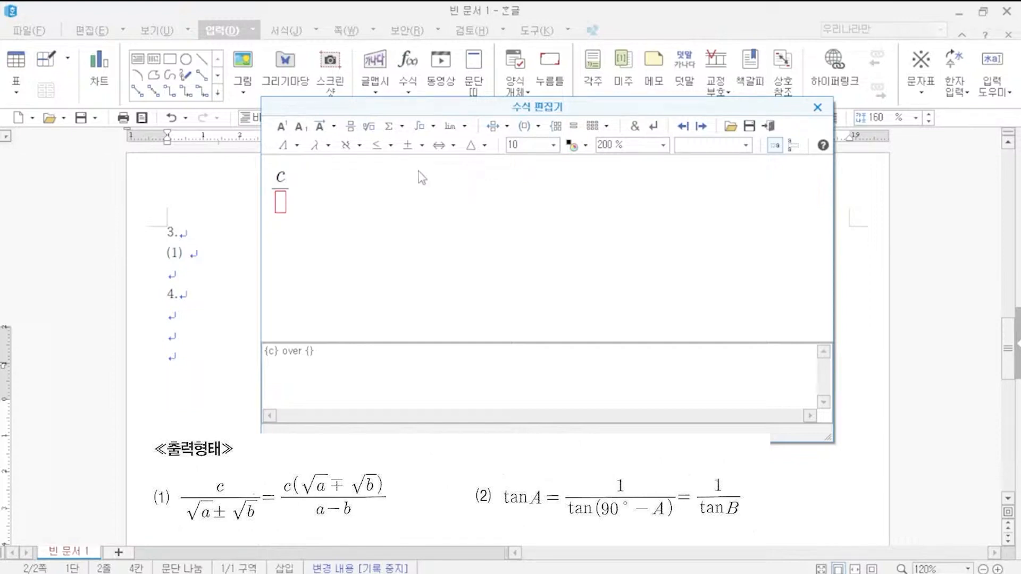
left_click(376, 132)
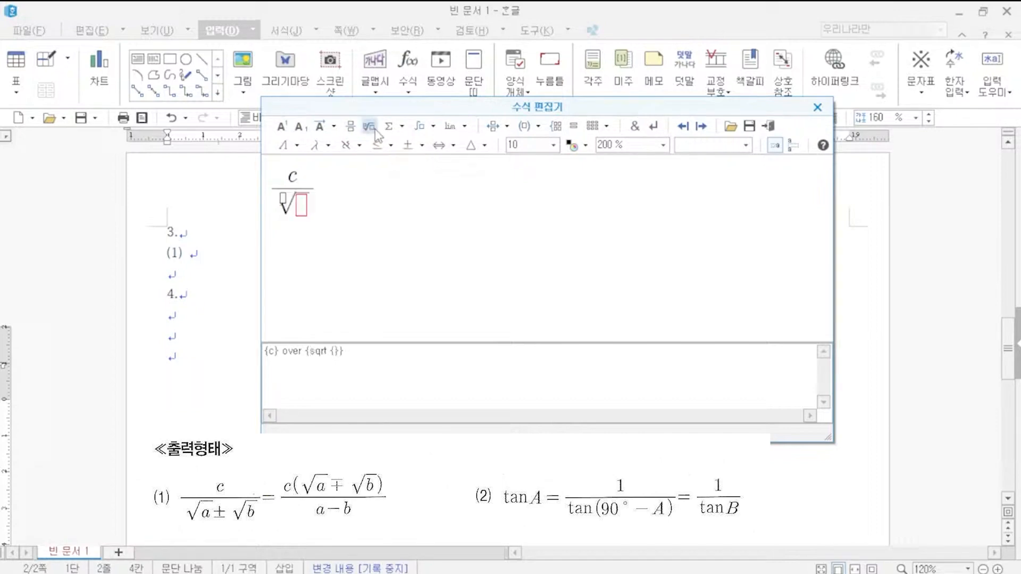
type("a")
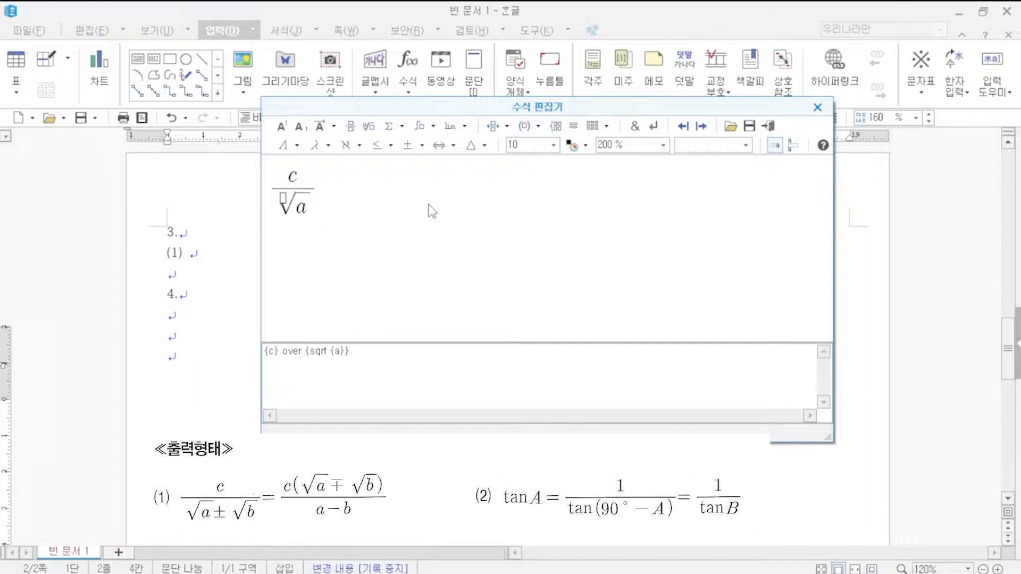
left_click(408, 146)
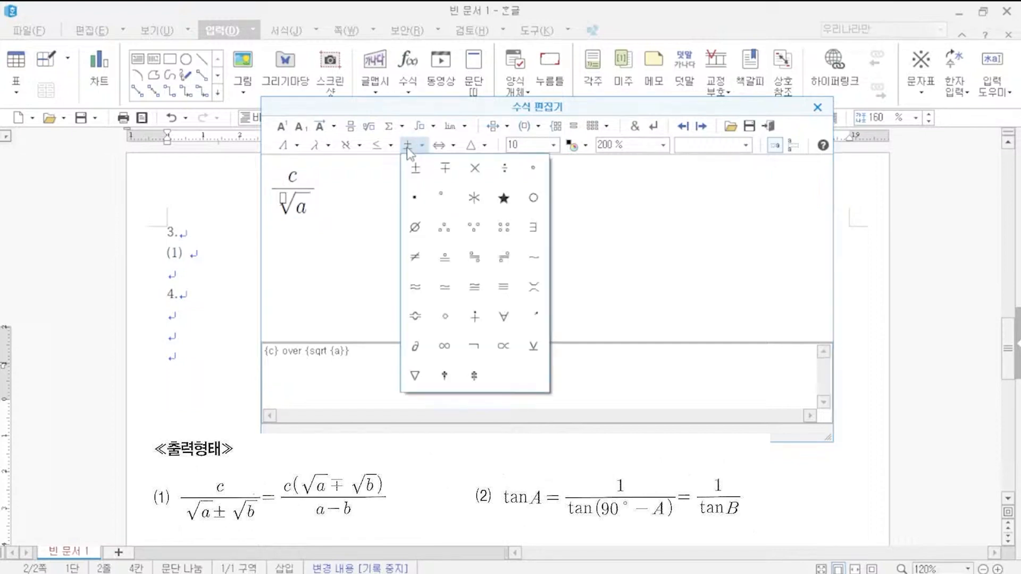
left_click(416, 170)
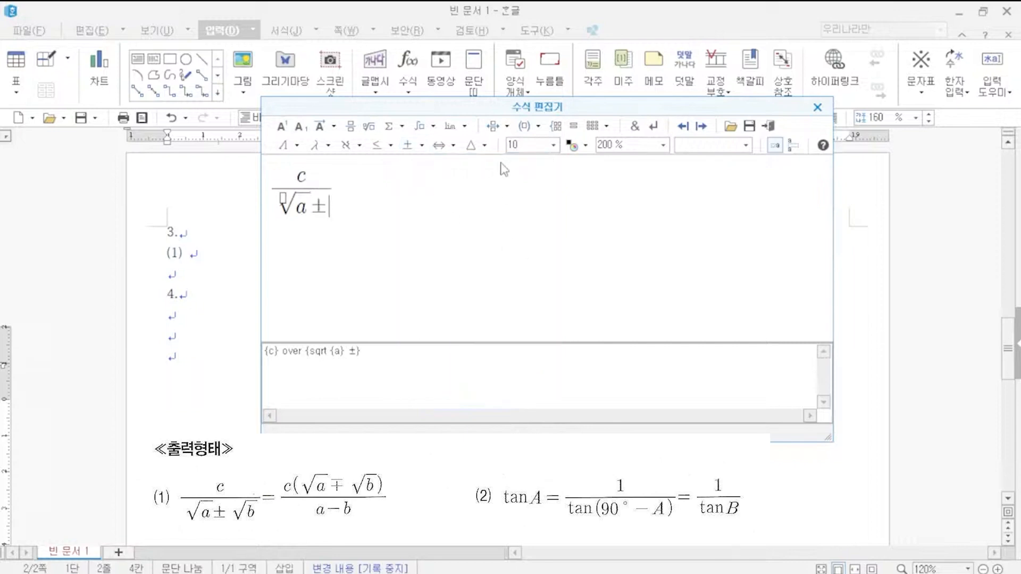
left_click(368, 128)
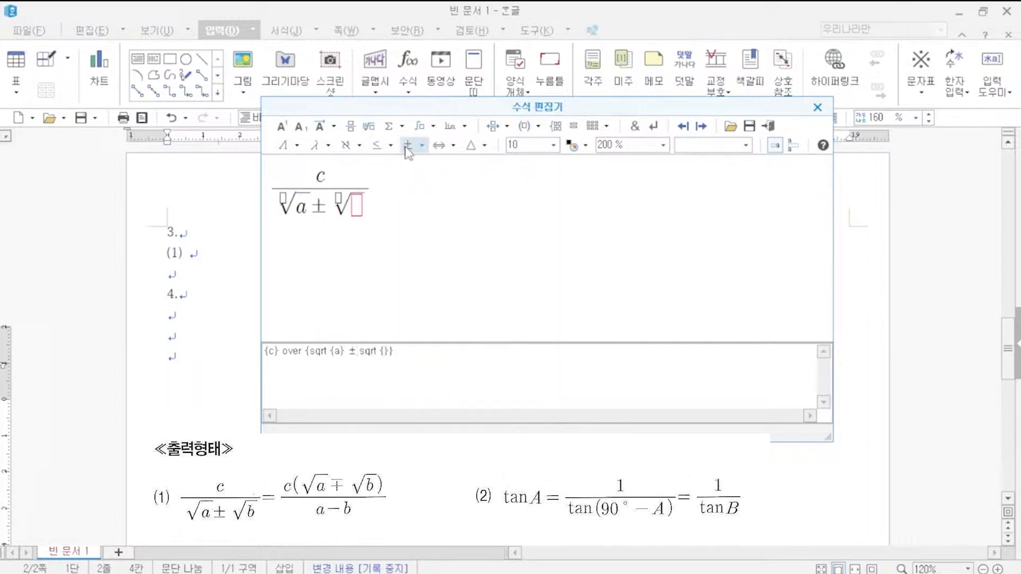
type("b")
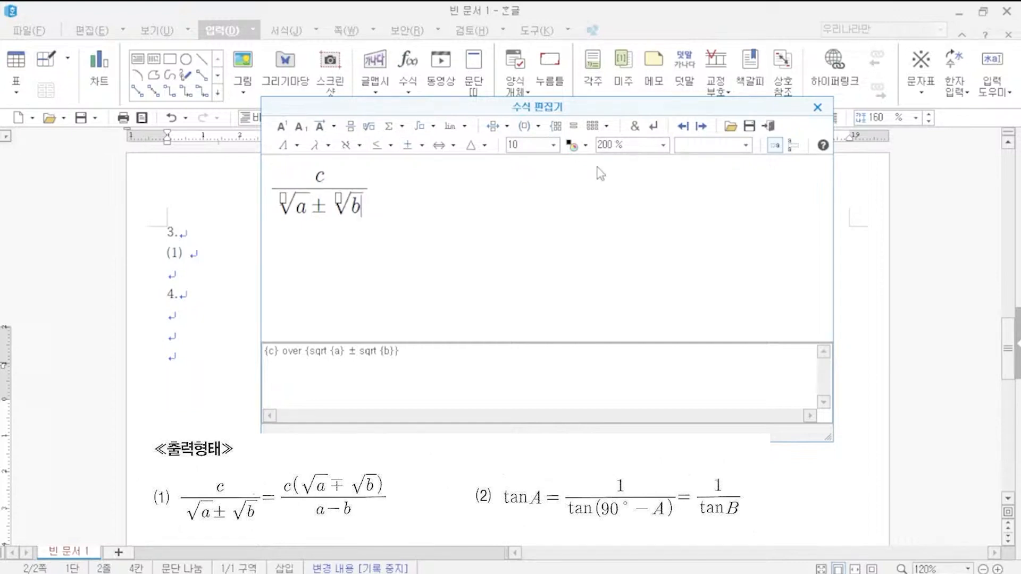
- Append an equals sign to the equation and a second fraction with numerator c(√a ∓ √b)
key("Tab")
key("Tab")
type("=")
left_click(350, 126)
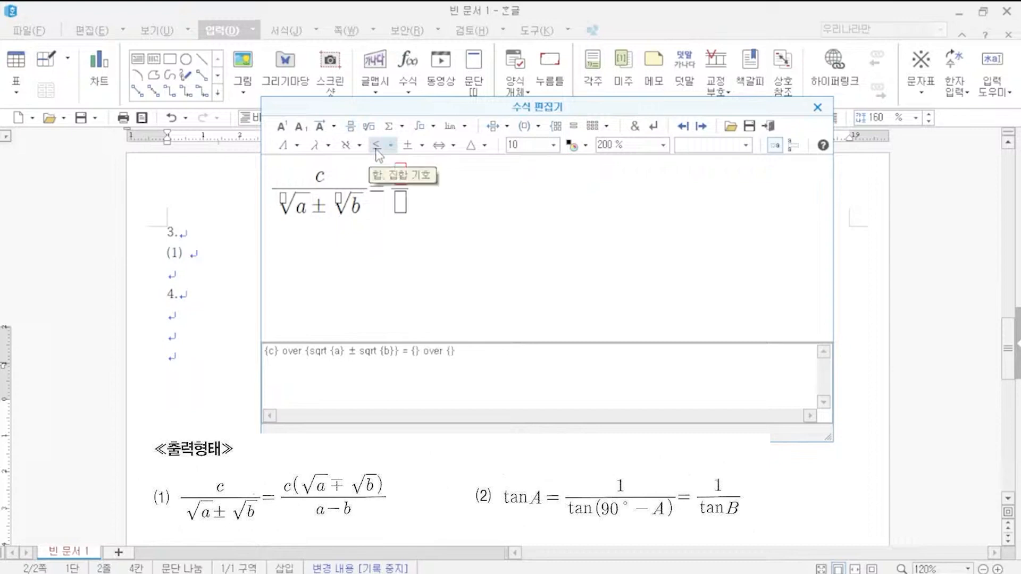
type("c(")
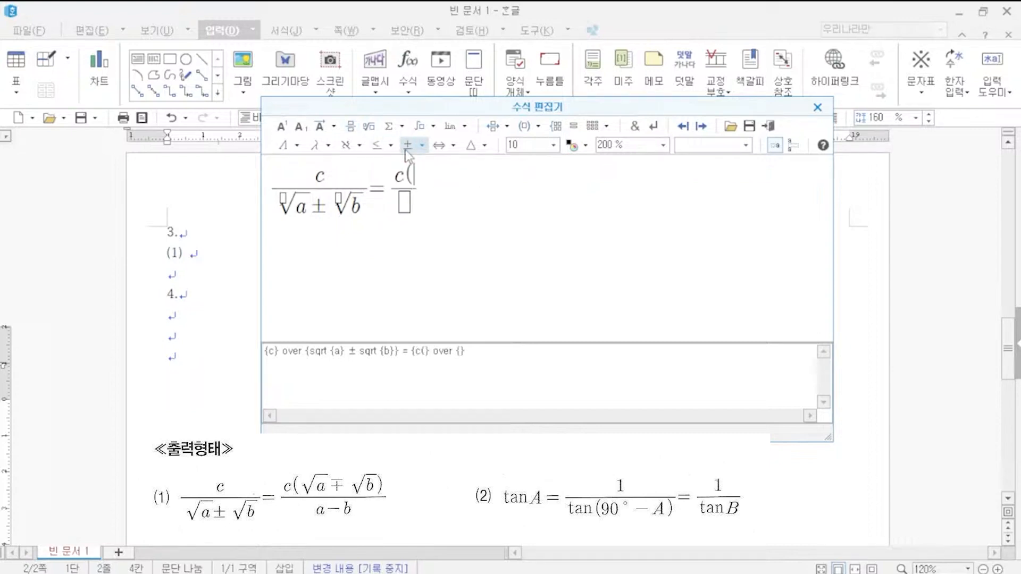
left_click(379, 129)
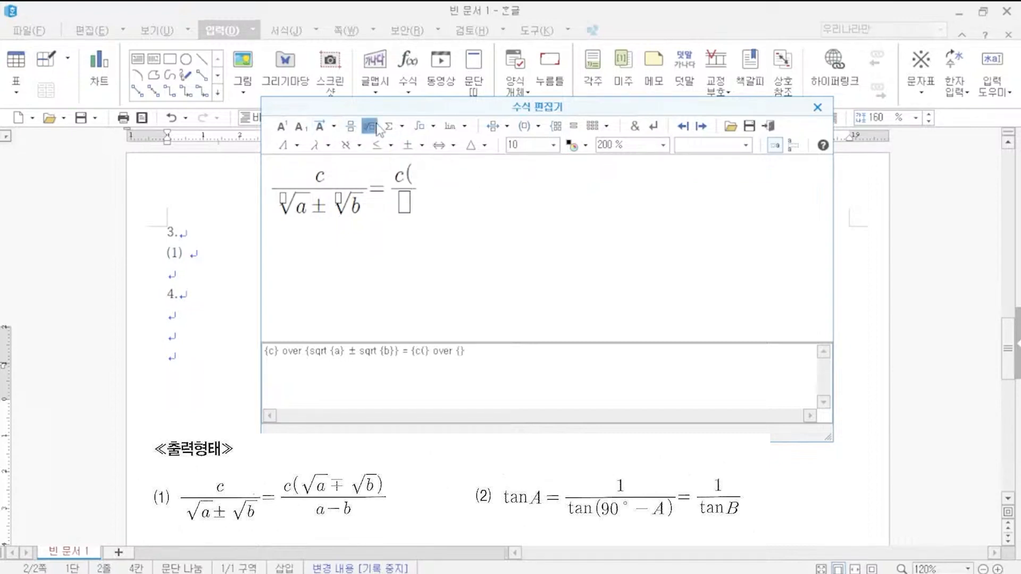
type("a")
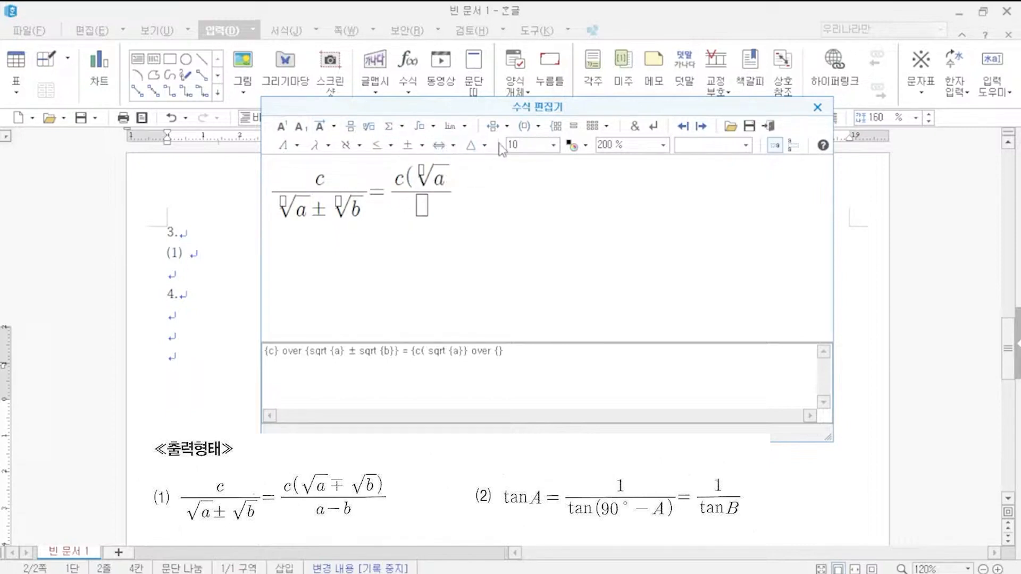
left_click(422, 145)
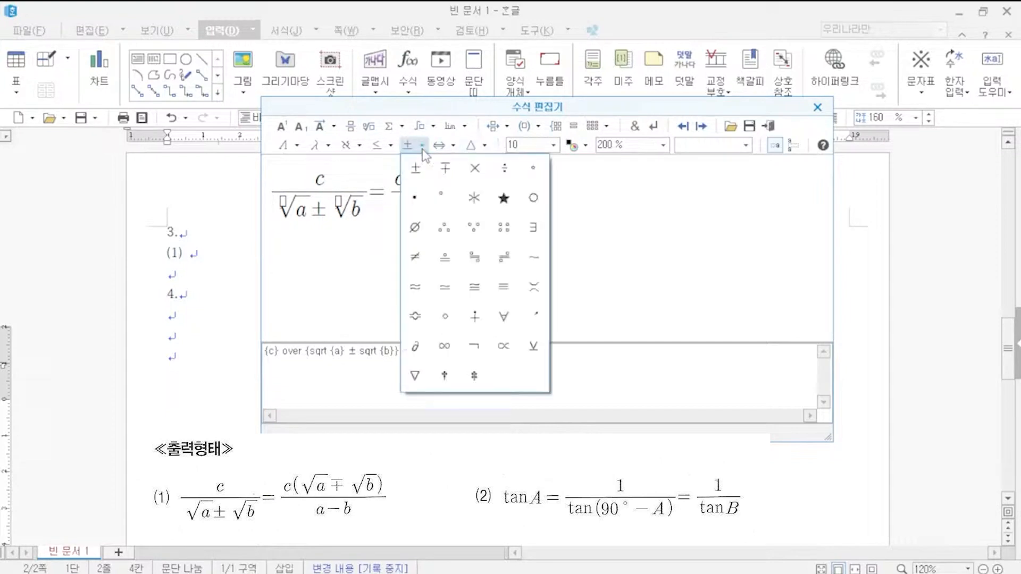
left_click(448, 177)
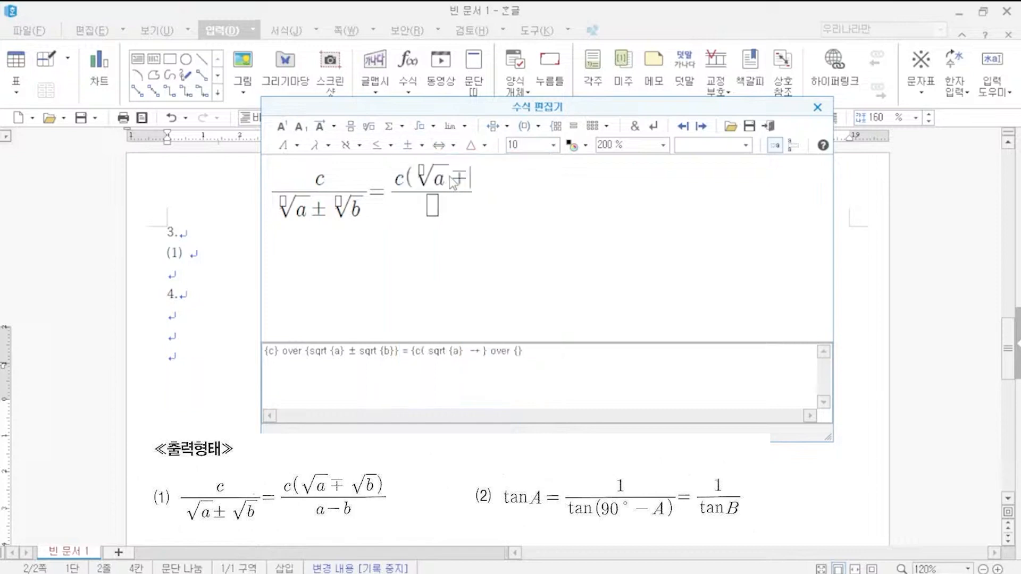
left_click(375, 128)
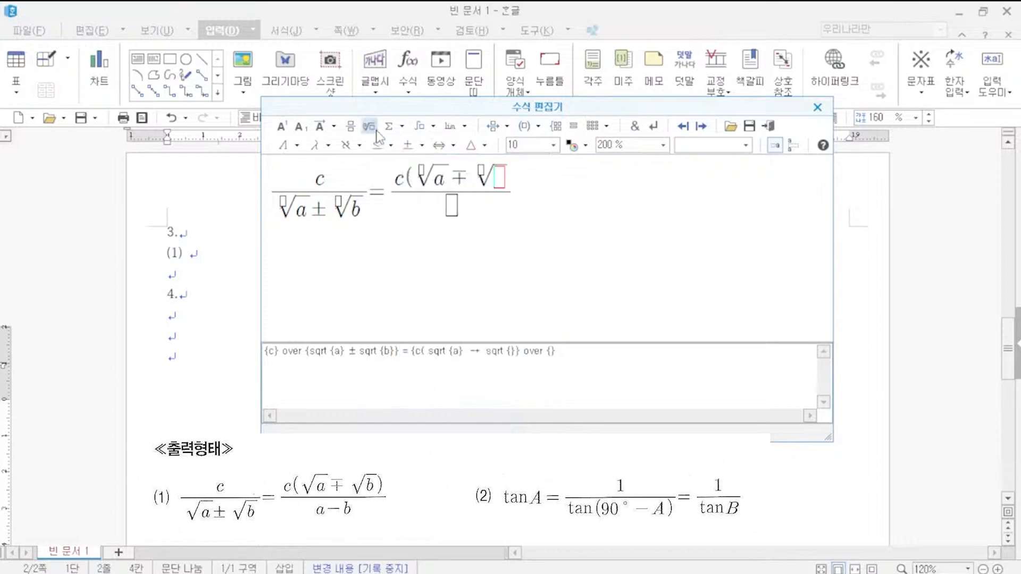
type("b} ")
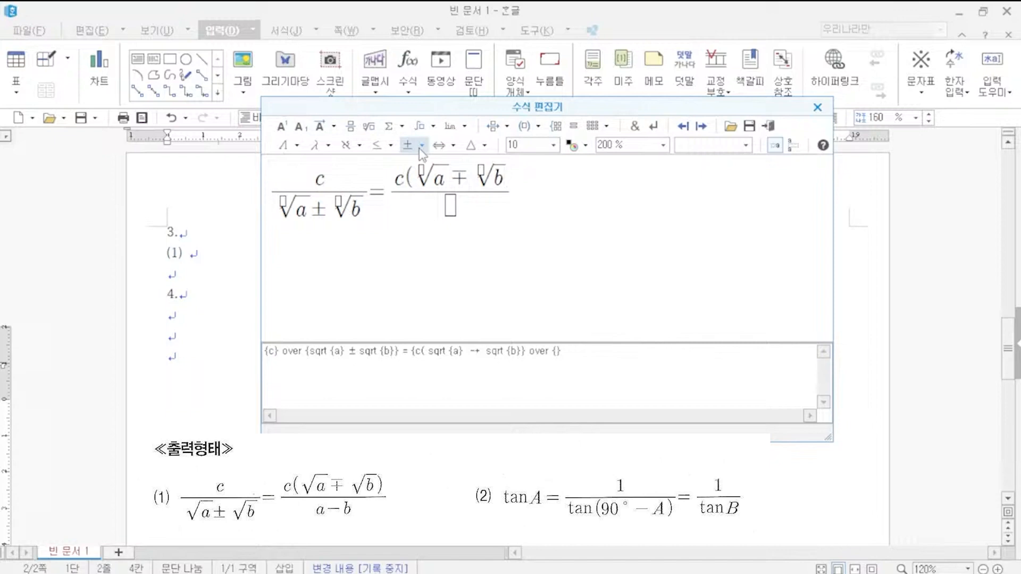
type(")")
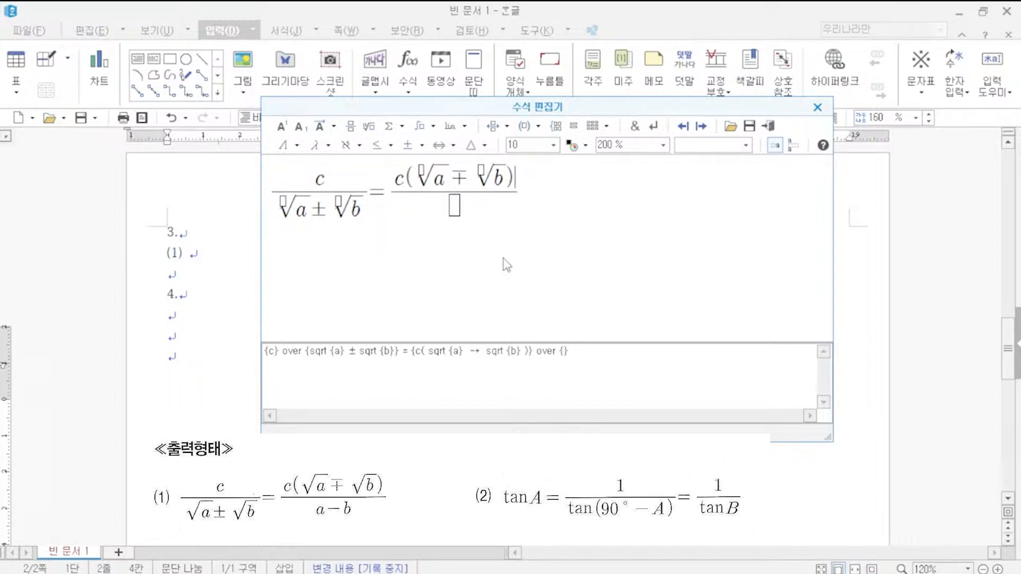
- Fill the second fraction's denominator with a-b and insert the finished equation into the document
key("Tab")
type("a-b")
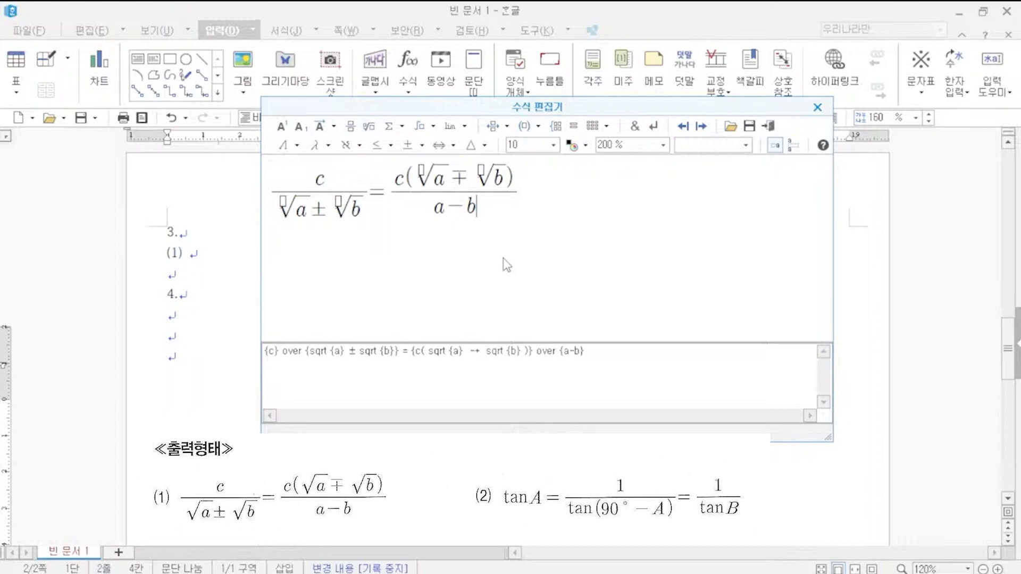
left_click(769, 128)
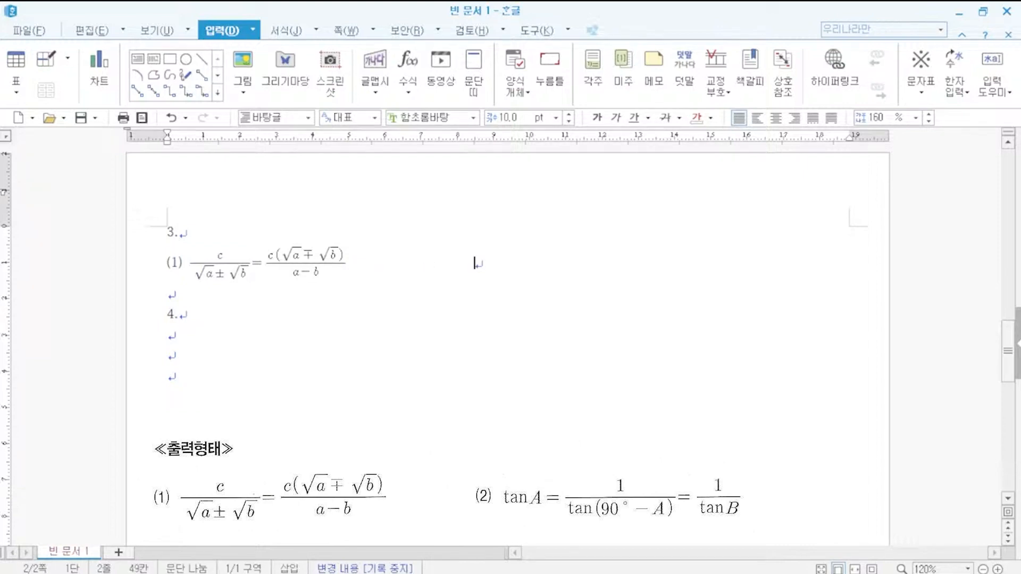
- Enter the label (2) on the same line and start a new equation after it with tanA=
type("(2)")
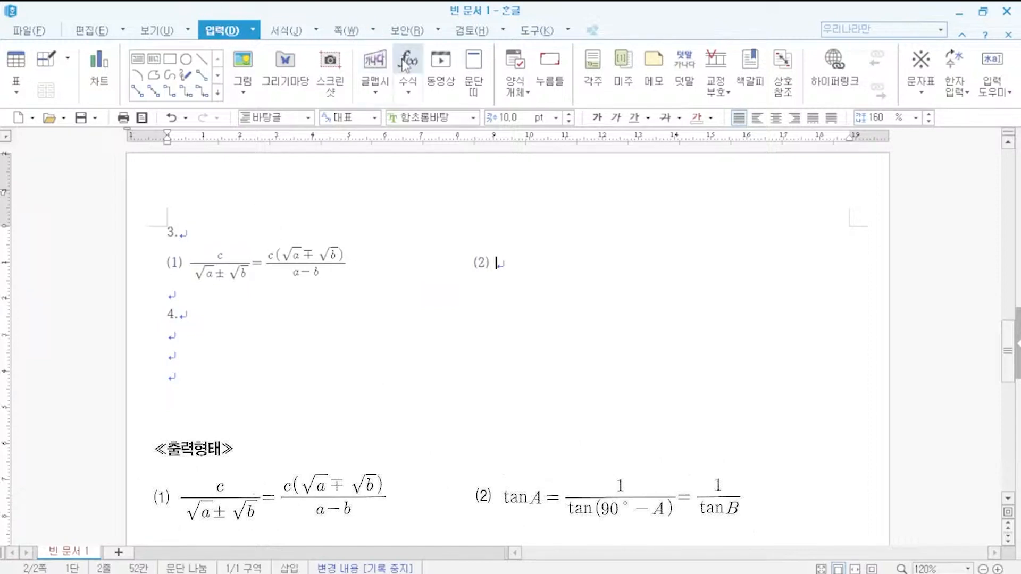
left_click(408, 65)
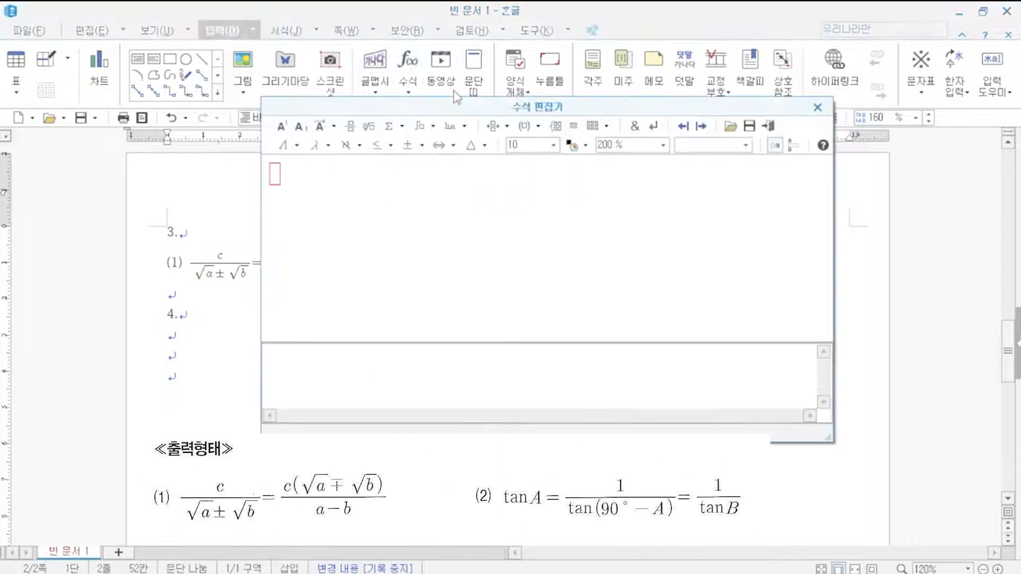
type("tan")
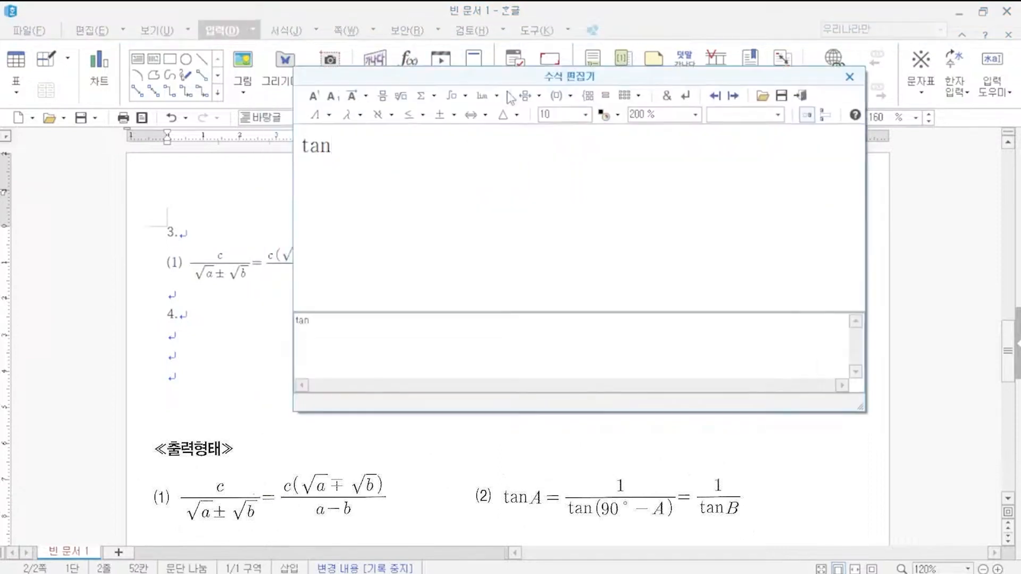
type("A")
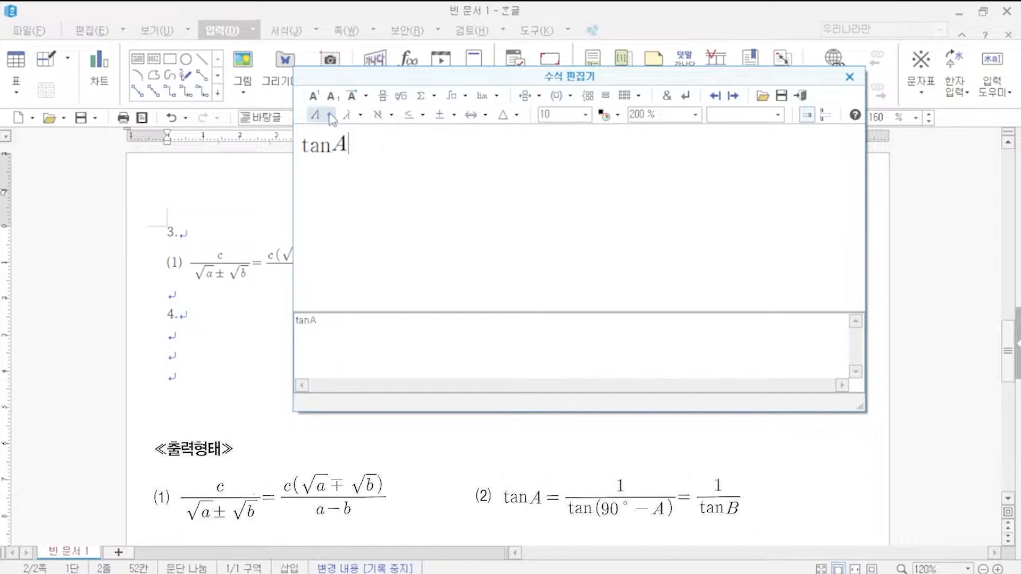
type("=")
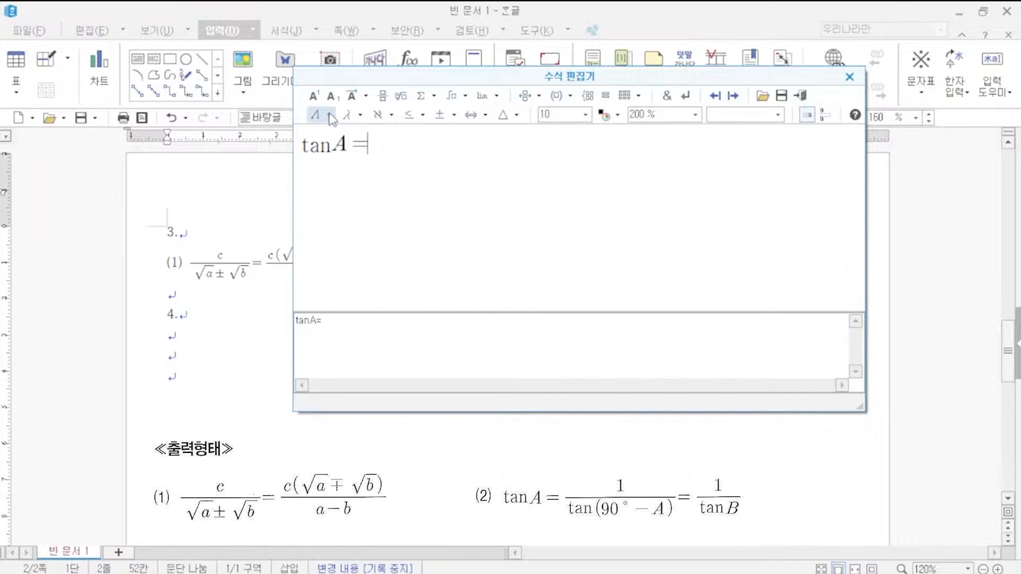
- Add a fraction to the second equation with numerator 1 and denominator tan(90°-A)
left_click(381, 96)
type("1} over {")
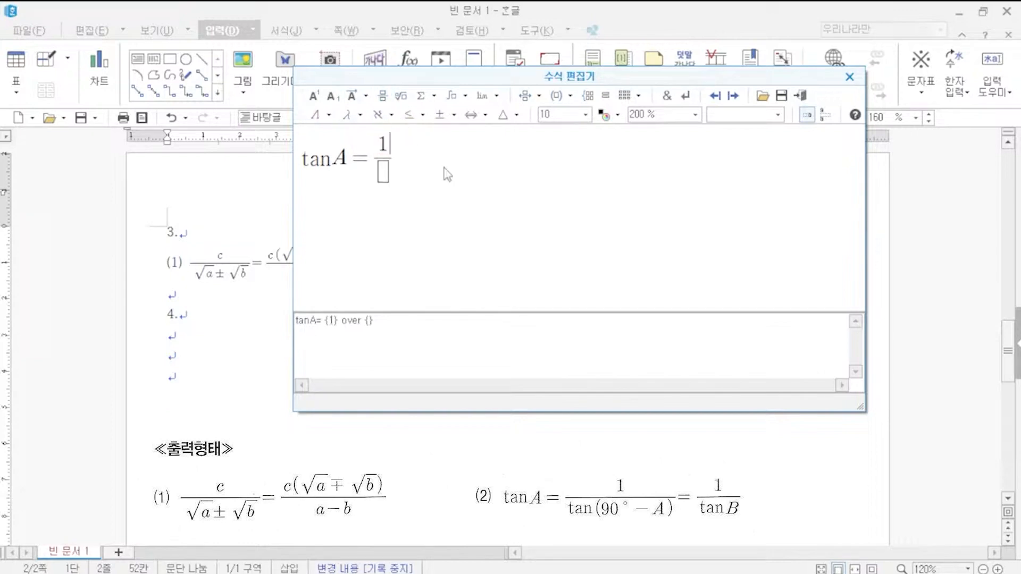
type("tan(90")
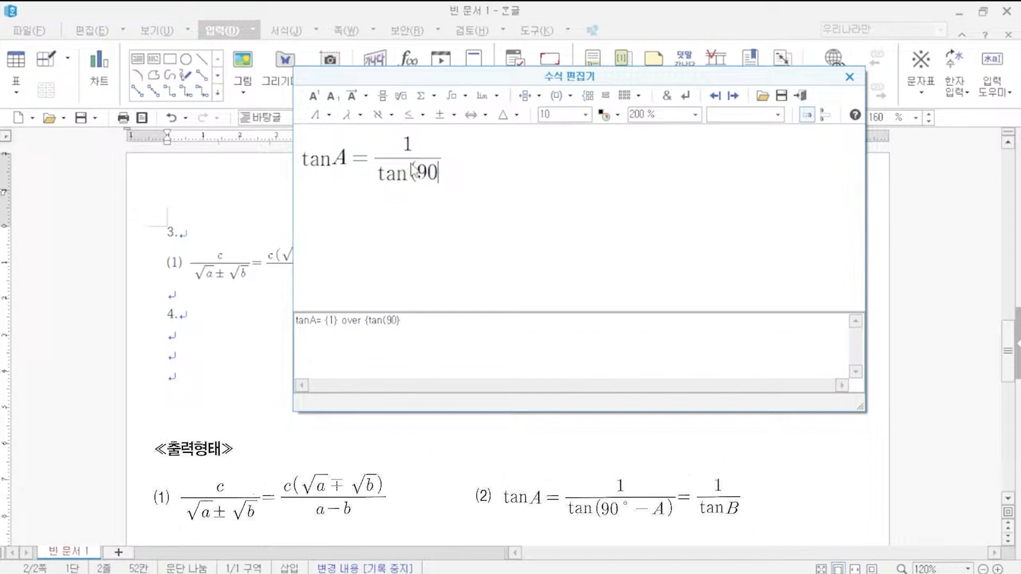
left_click(453, 114)
left_click(468, 167)
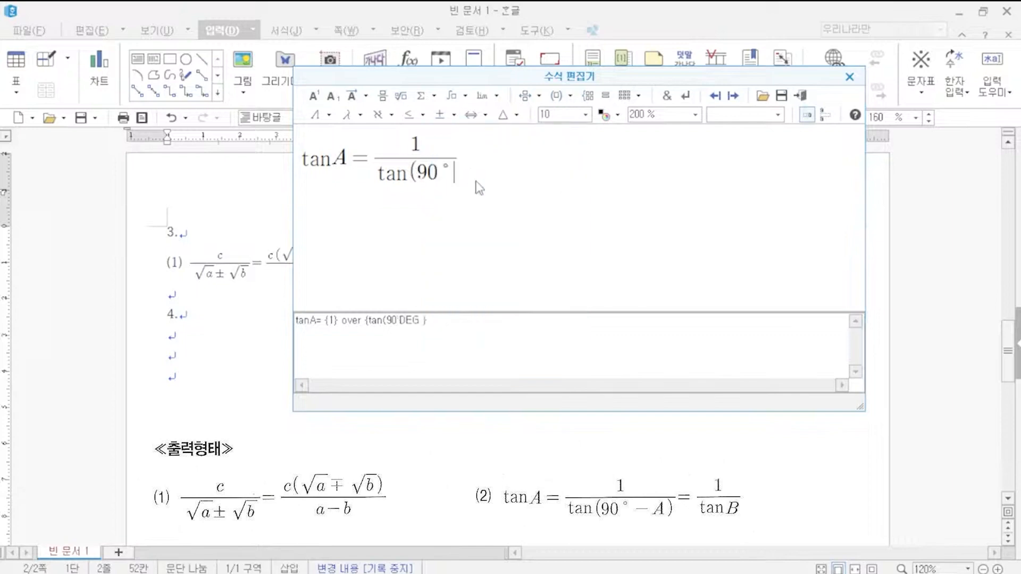
type("-A)}")
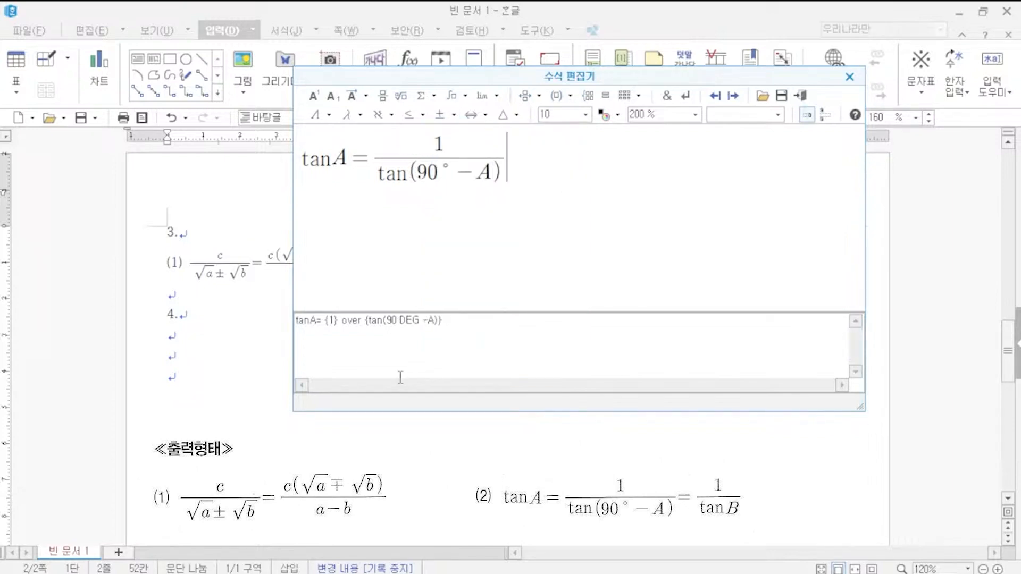
- Append an equals sign and the fraction 1 over tanB, and insert the finished second equation into the document
type(" =")
left_click(382, 96)
type("1} over {")
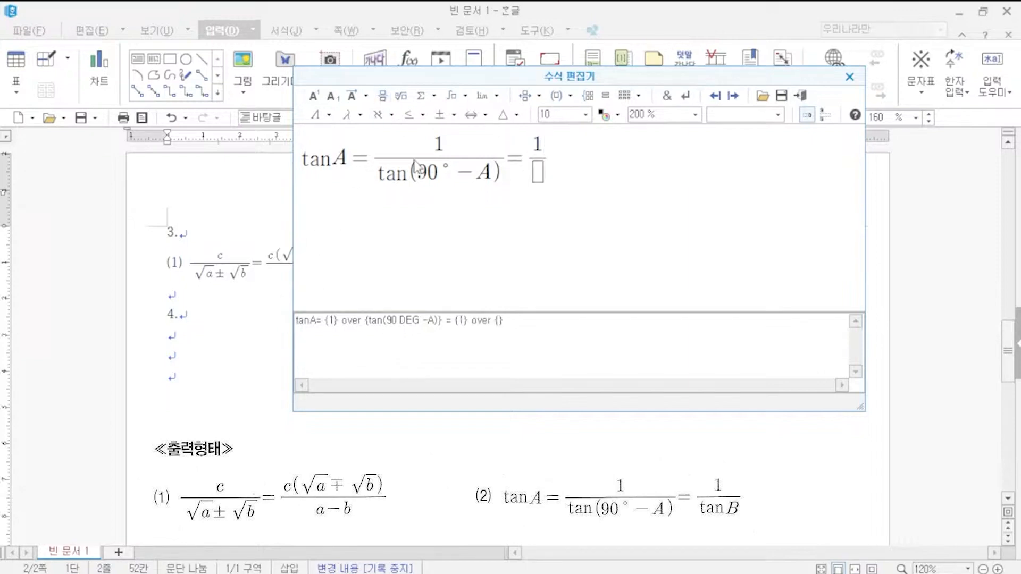
type("tan")
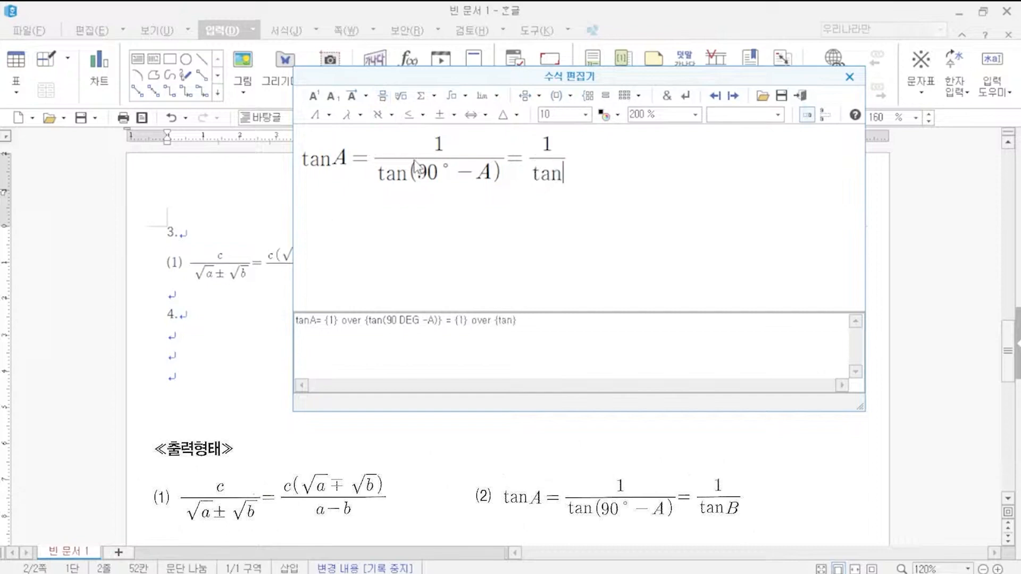
type("B")
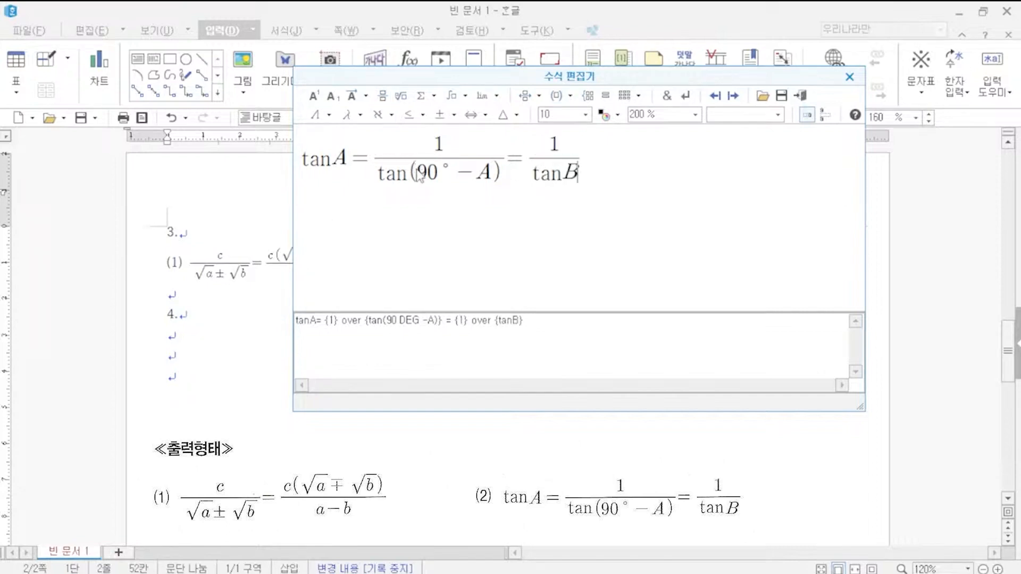
left_click(801, 96)
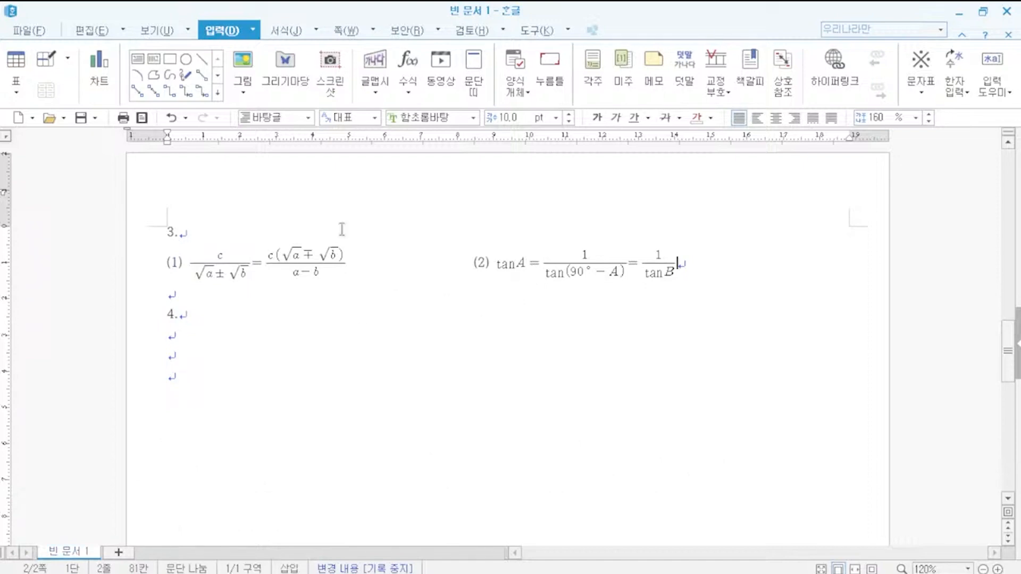
- Draw a rectangle about 86 mm wide and 38 mm high below item 4 and shift it slightly to the right
left_click(180, 338)
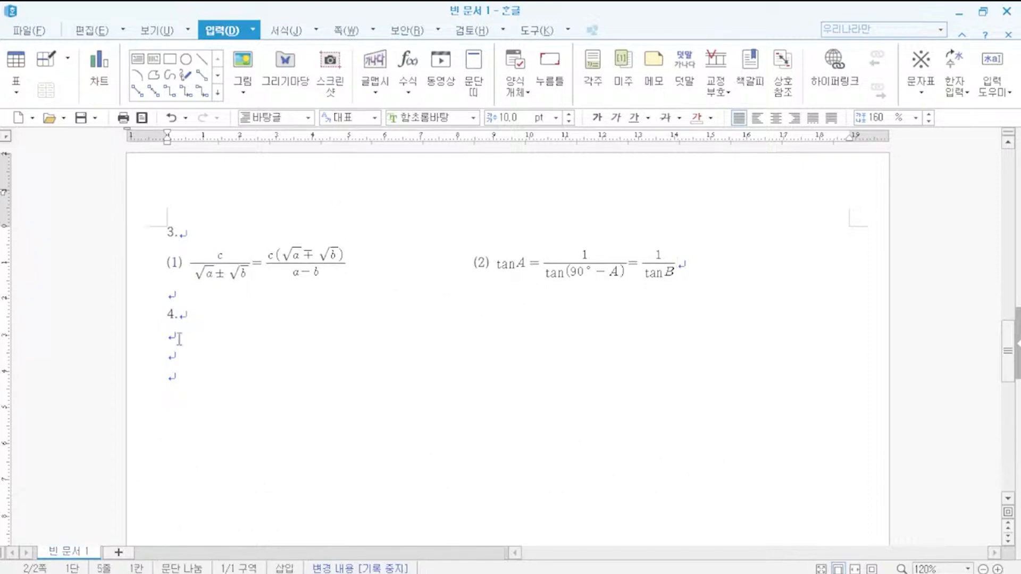
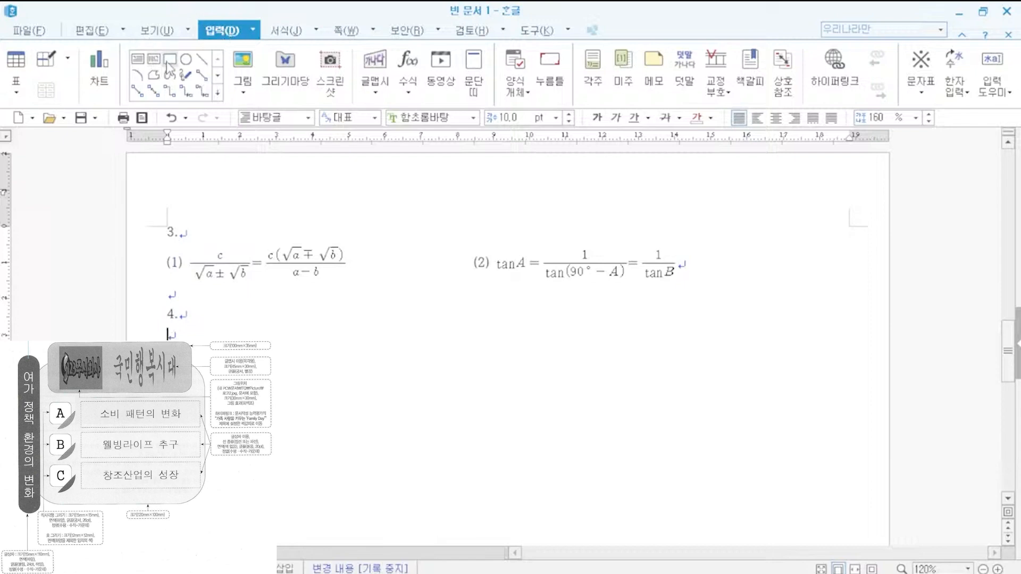
left_click(165, 63)
mouse_move(171, 332)
left_mouse_down()
mouse_move(314, 415)
mouse_move(483, 468)
left_mouse_up()
left_click_drag(375, 387, 427, 394)
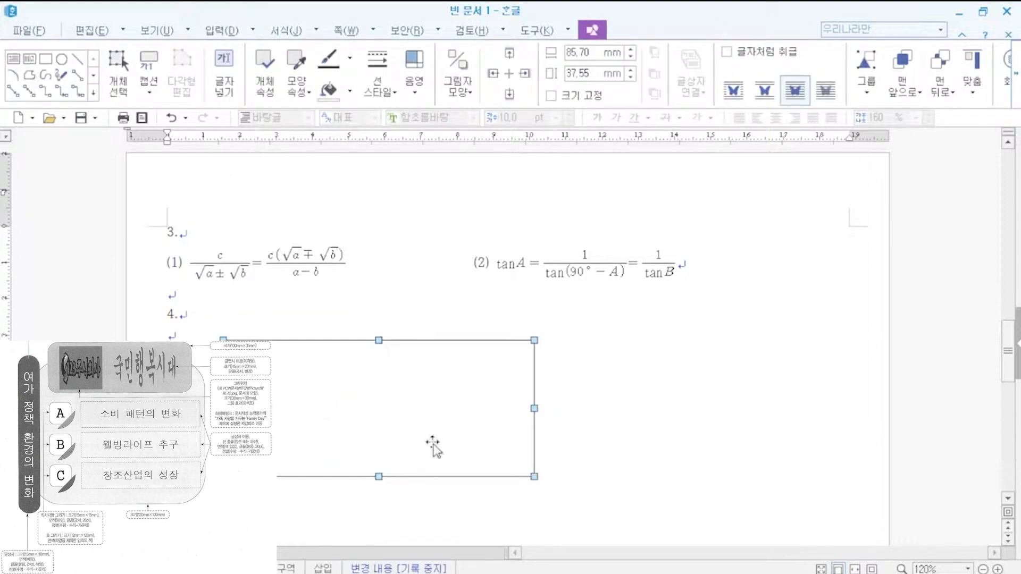
- Set the rectangle's size to 120 mm wide by 100 mm high and lock that size
double_click(432, 444)
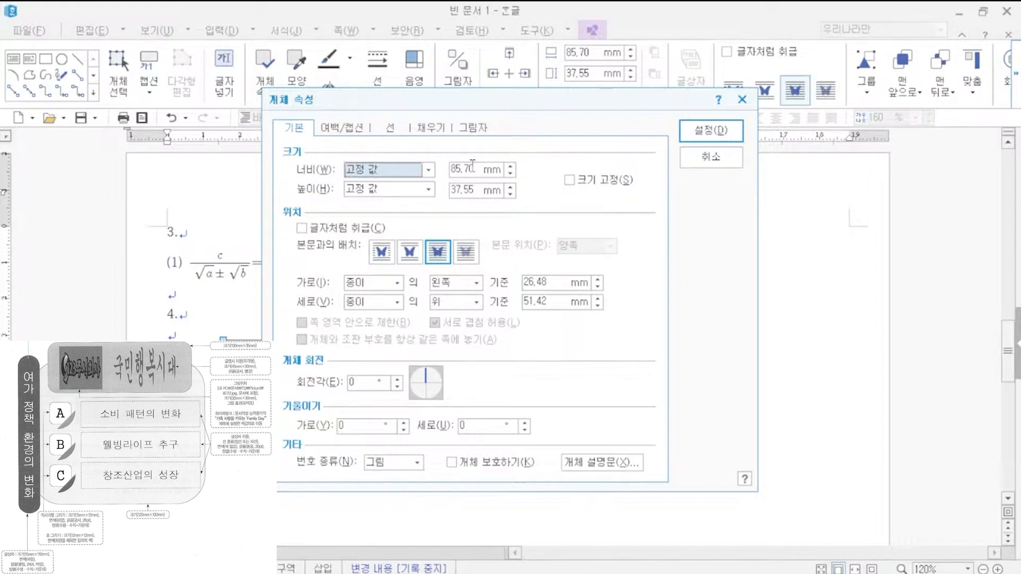
left_click_drag(475, 169, 367, 175)
type("120")
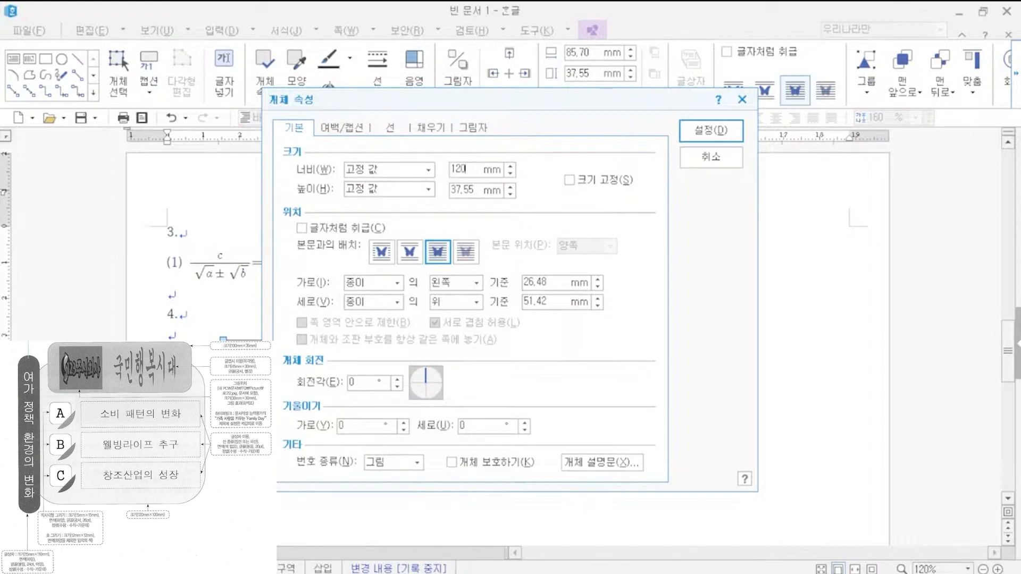
key("Tab")
key("Tab")
type("100")
key("Tab")
key("space")
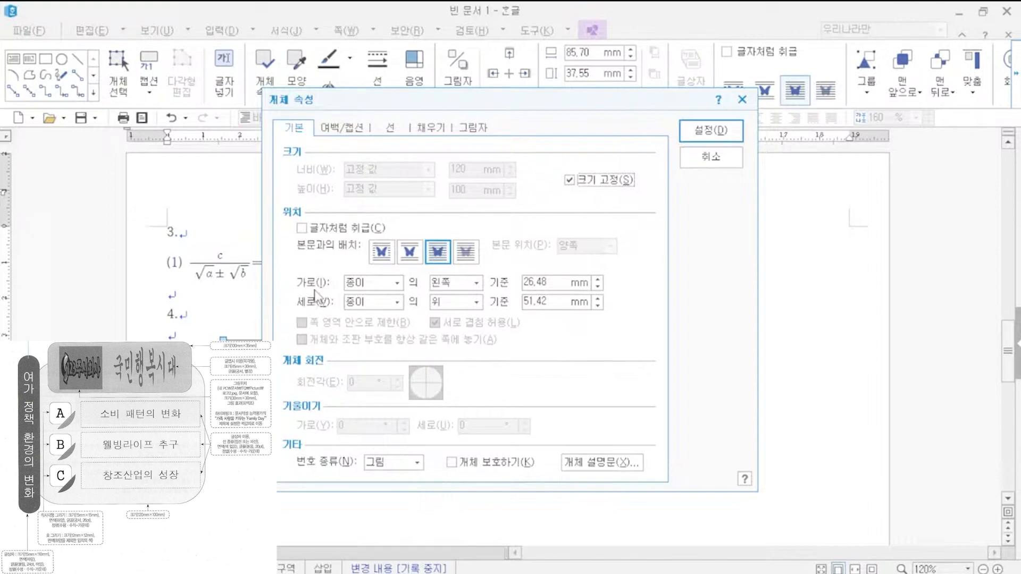
- Set the rectangle's horizontal and vertical position to the center (가운데) of the paper
left_click(453, 283)
left_click(447, 309)
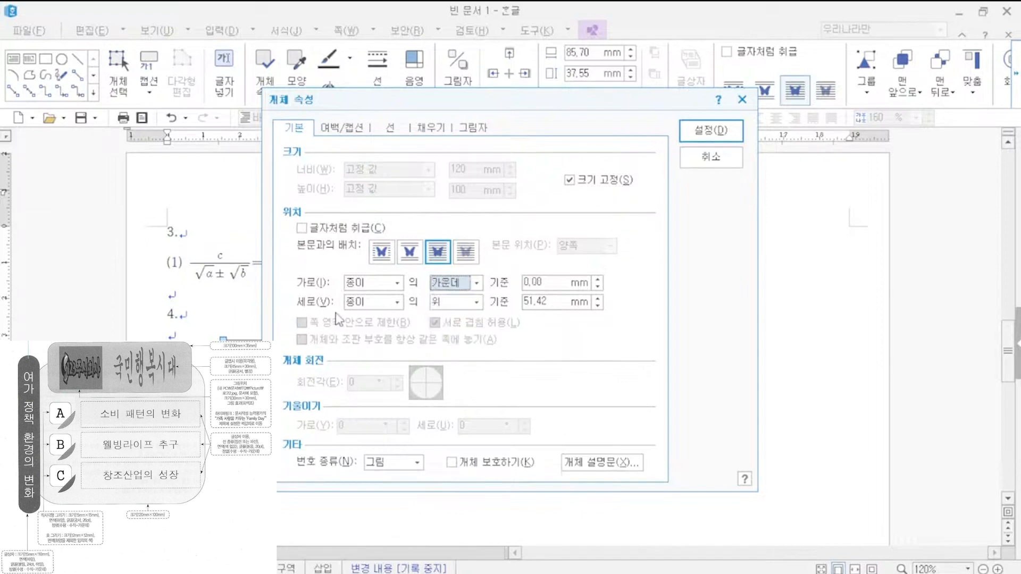
left_click(451, 303)
left_click(449, 329)
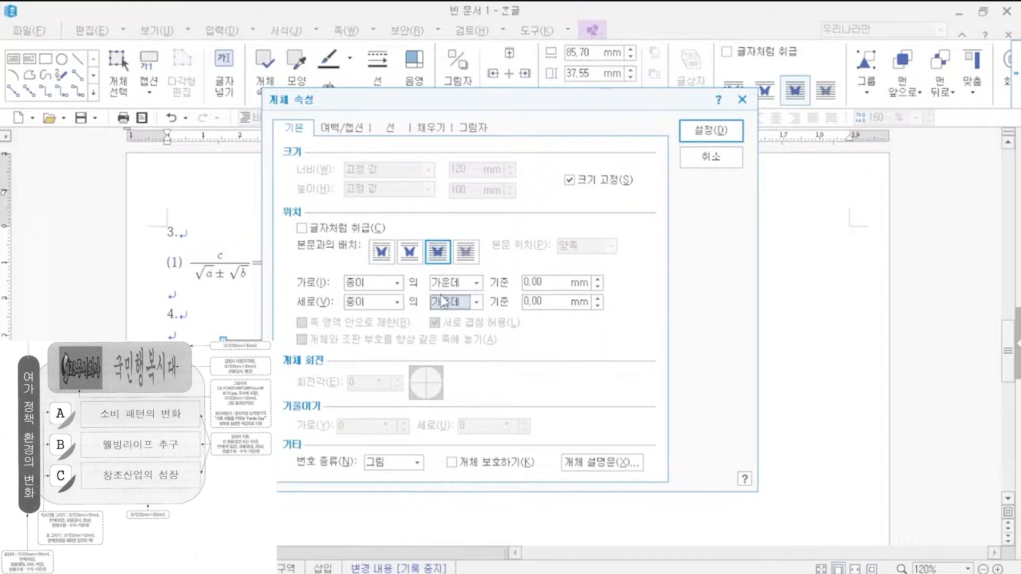
- Give the 120 by 100 mm rectangle rounded corners (둥근 모양) and a green fill
left_click(389, 129)
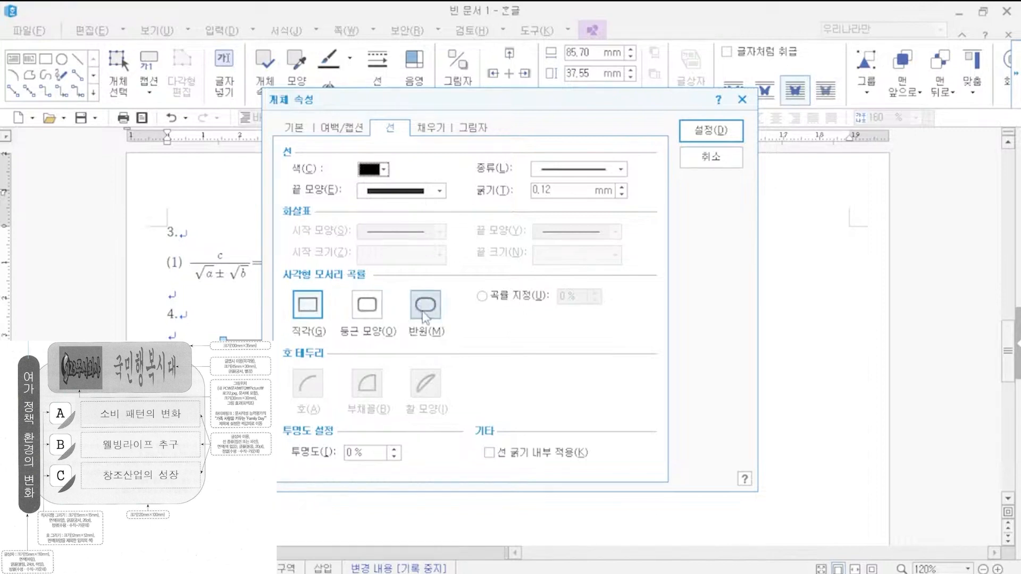
left_click(366, 312)
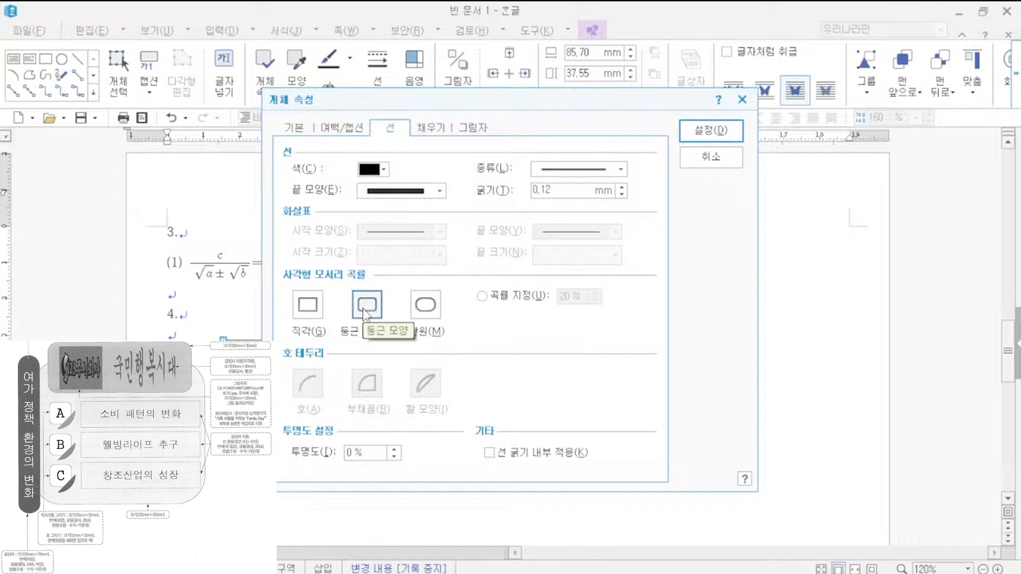
left_click(425, 133)
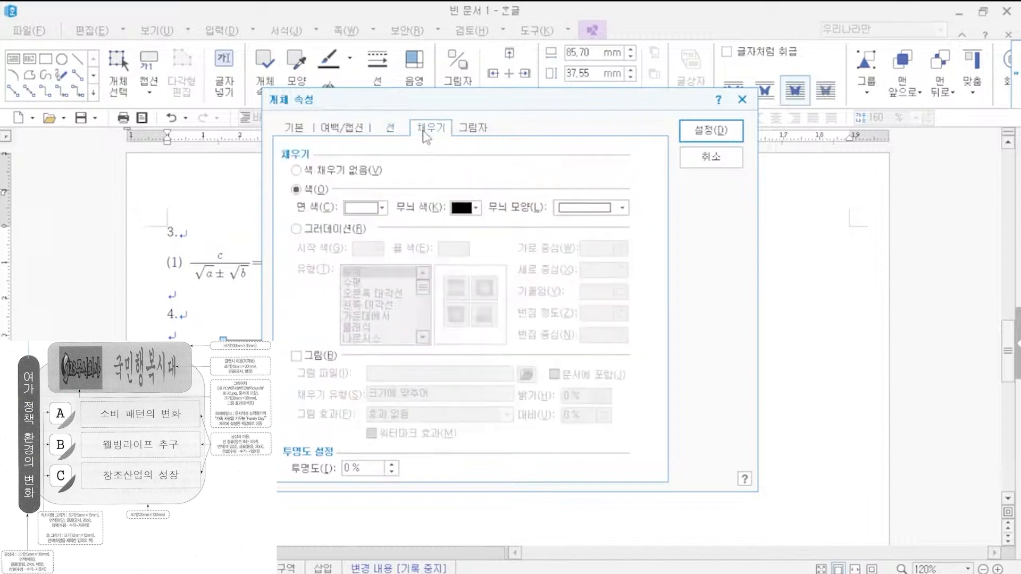
left_click(364, 210)
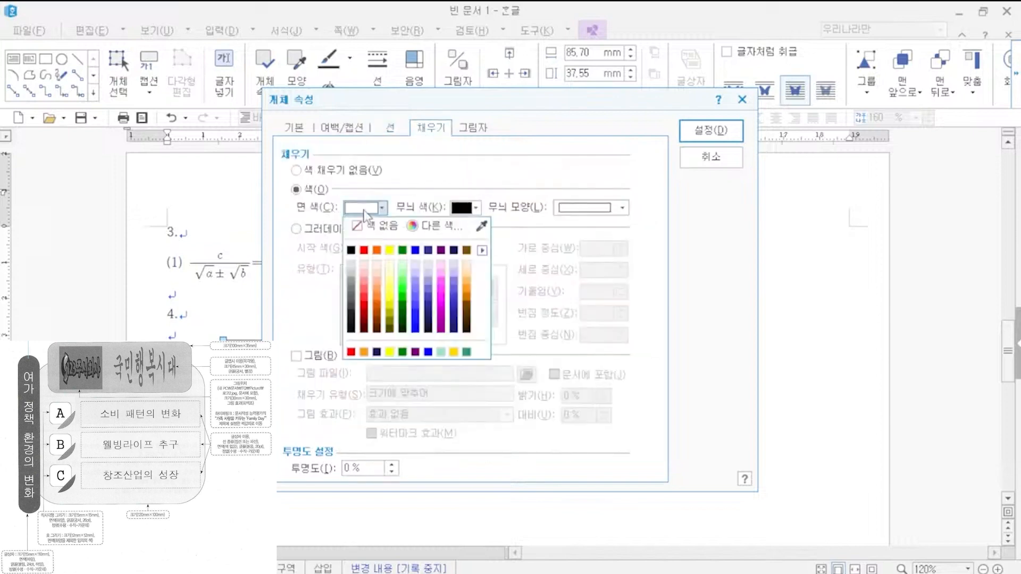
left_click(403, 250)
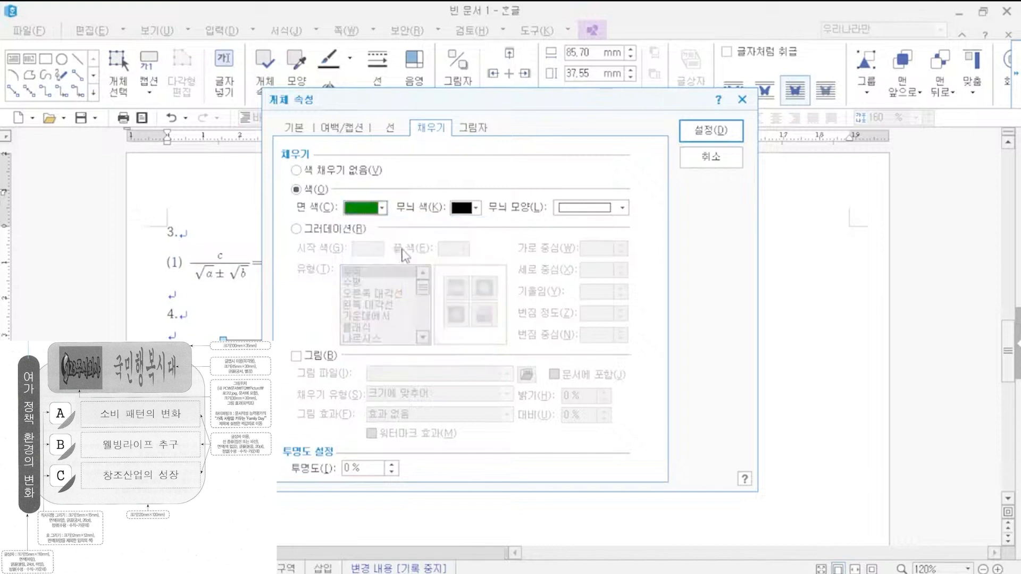
left_click(711, 131)
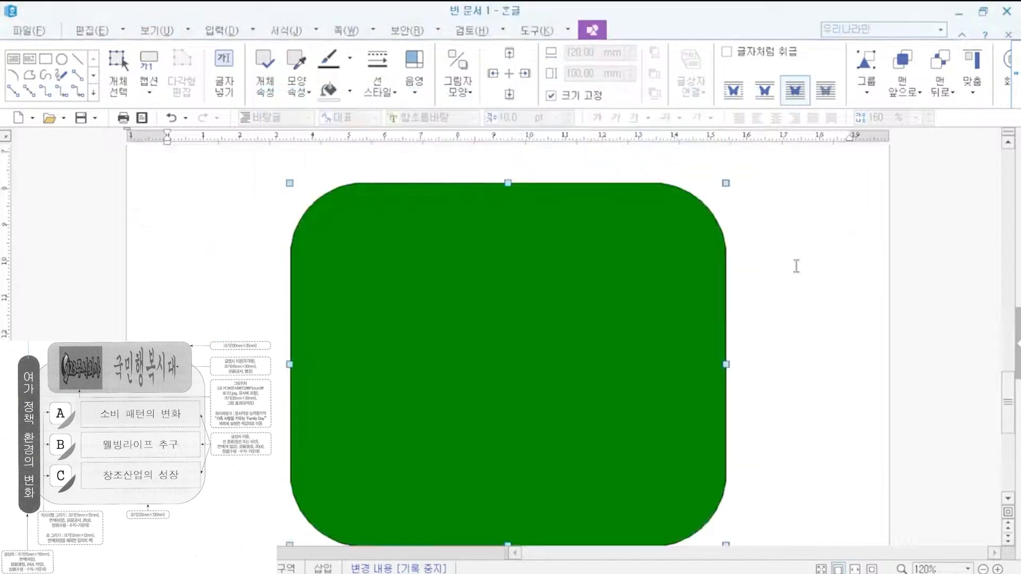
- Draw a second rectangle about 81 mm wide and 34 mm high overlapping the green shape's upper edge
scroll(876, 305, "up", 5)
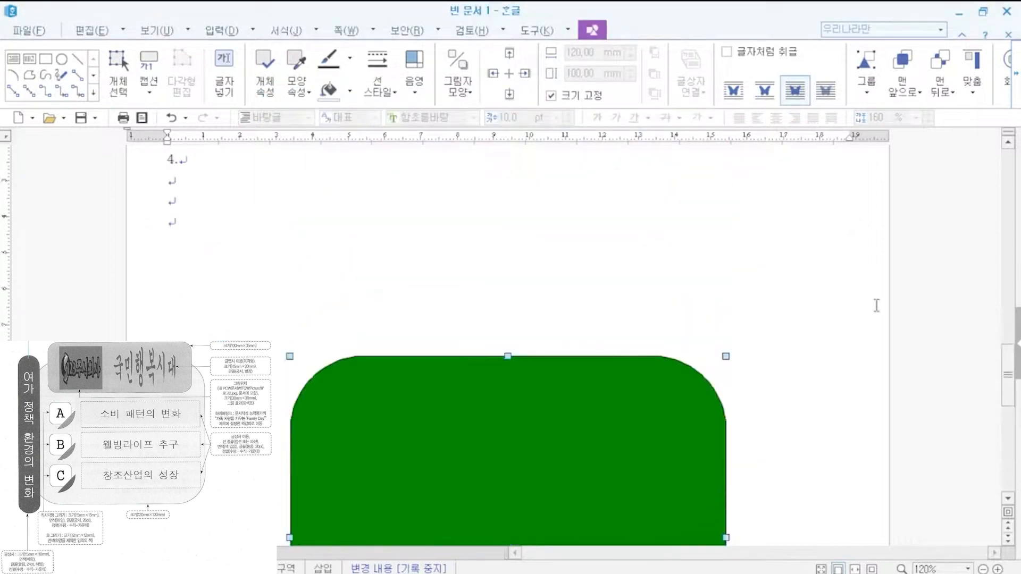
scroll(876, 305, "down", 6)
scroll(877, 306, "up", 2)
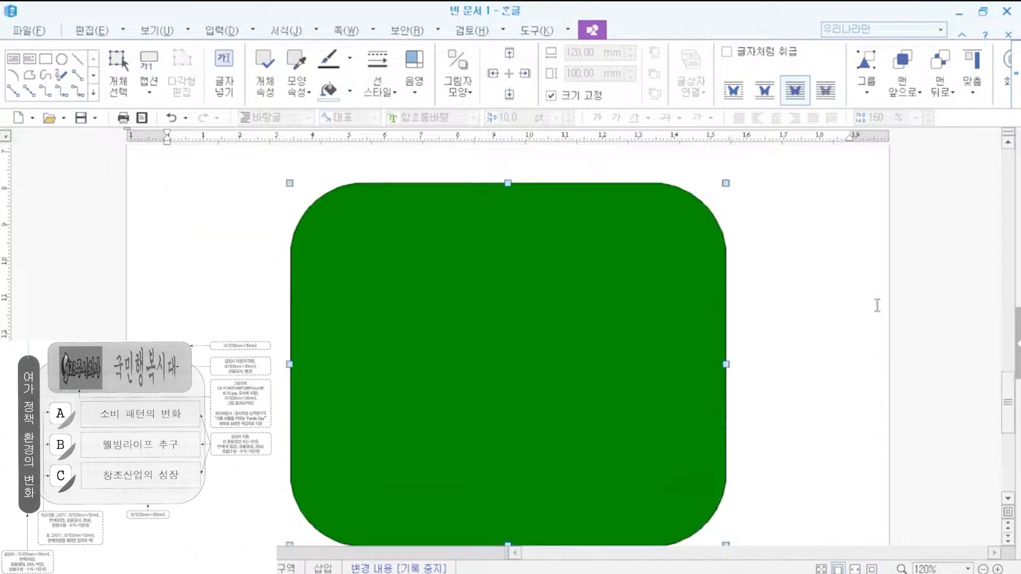
scroll(877, 305, "up", 2)
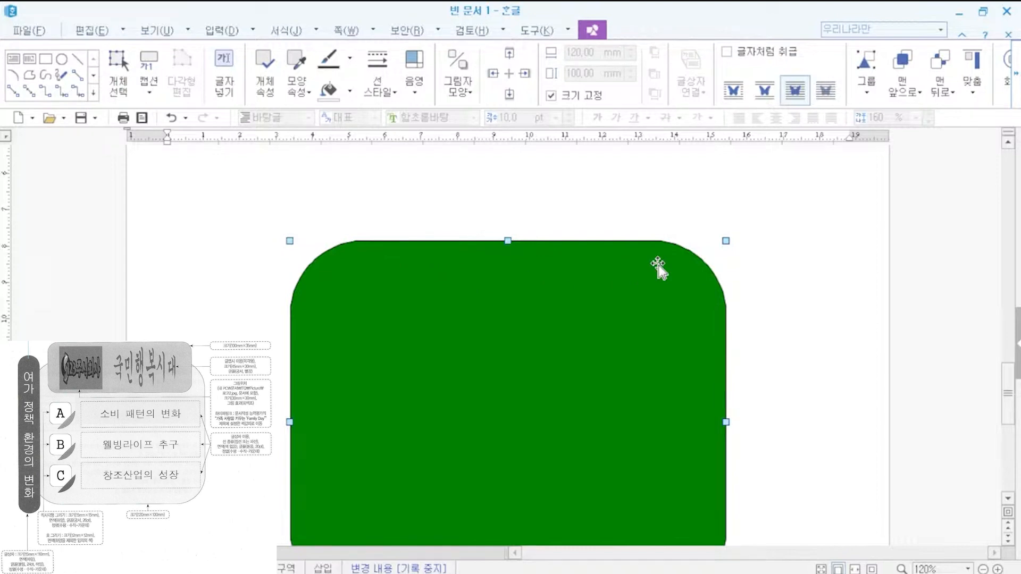
left_click(46, 59)
mouse_move(333, 191)
left_mouse_down()
mouse_move(479, 192)
mouse_move(577, 312)
mouse_move(628, 315)
left_mouse_up()
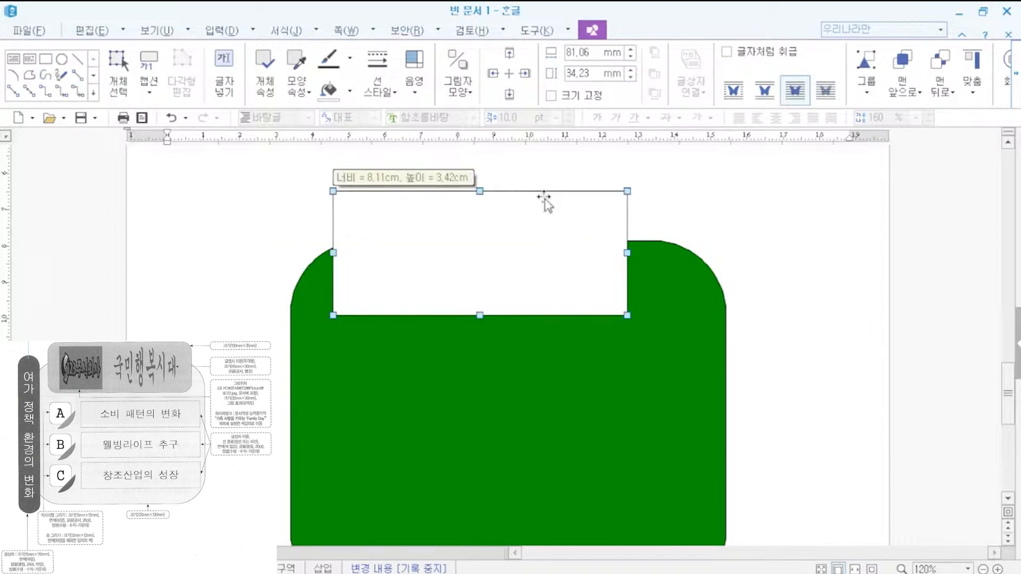
- Set the new white rectangle's size to 100 mm wide by 35 mm high and lock that size
double_click(545, 201)
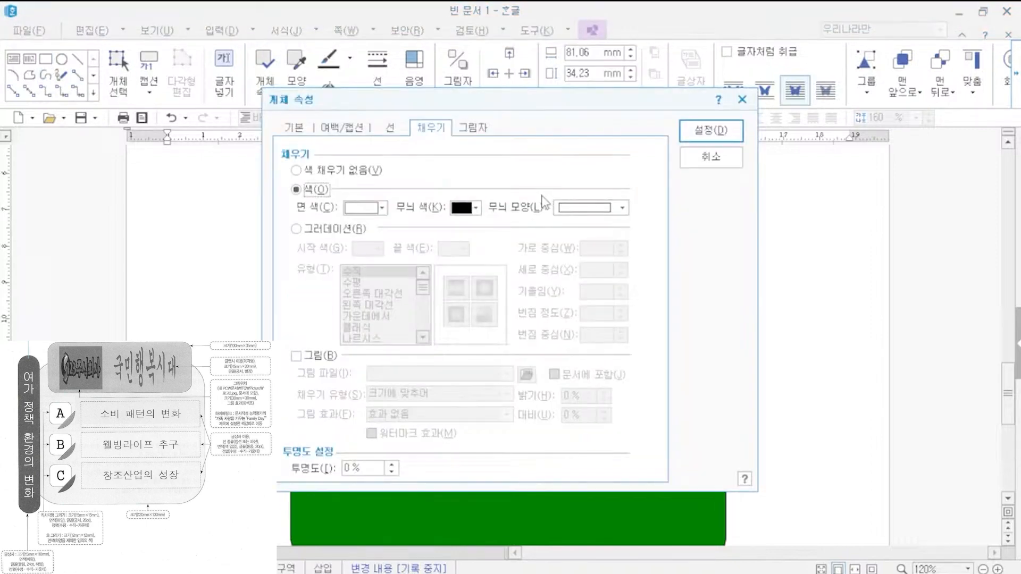
left_click(294, 129)
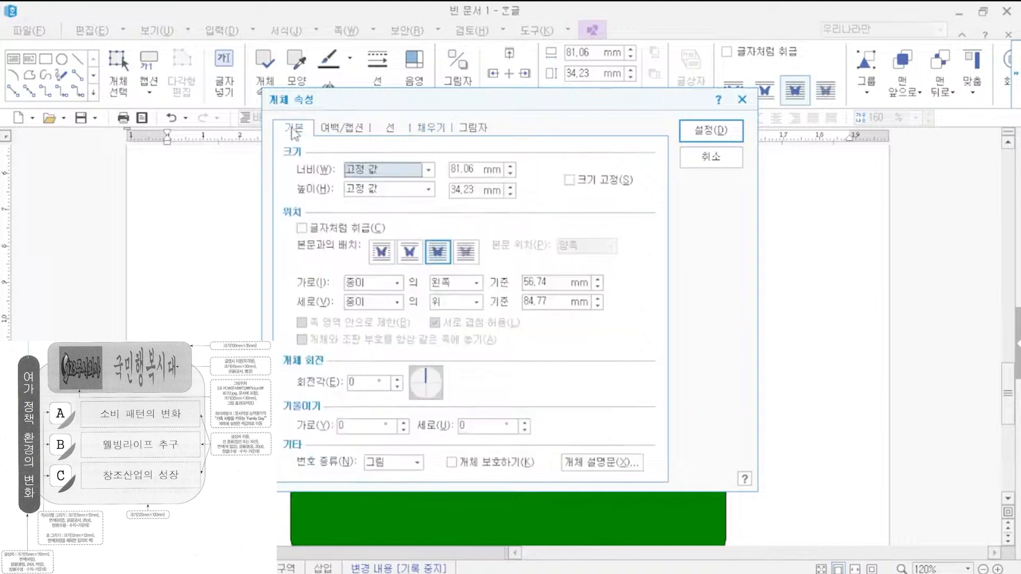
left_click(464, 168)
double_click(464, 168)
type("100")
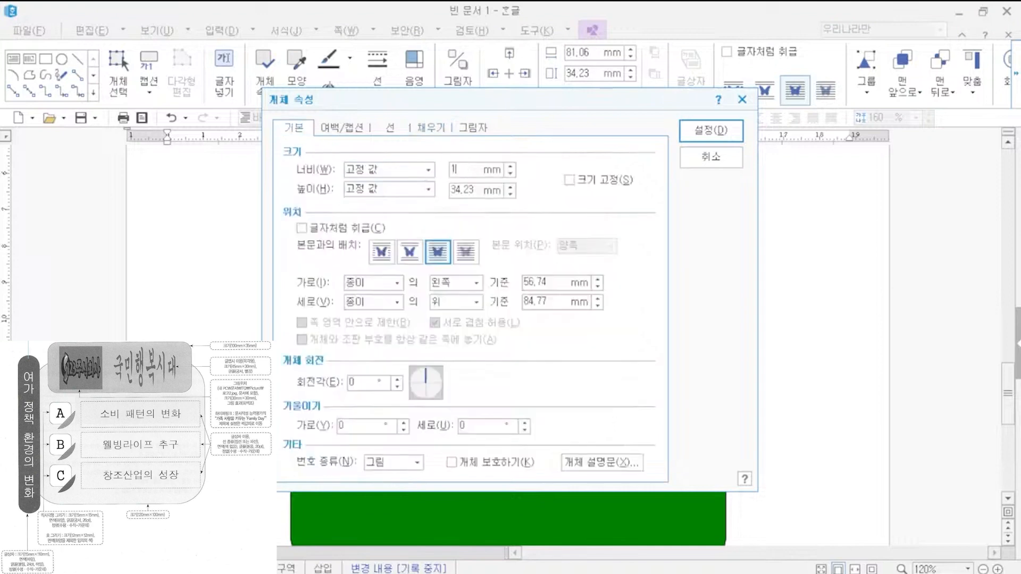
key("Tab")
key("Tab")
type("35")
key("alt+s")
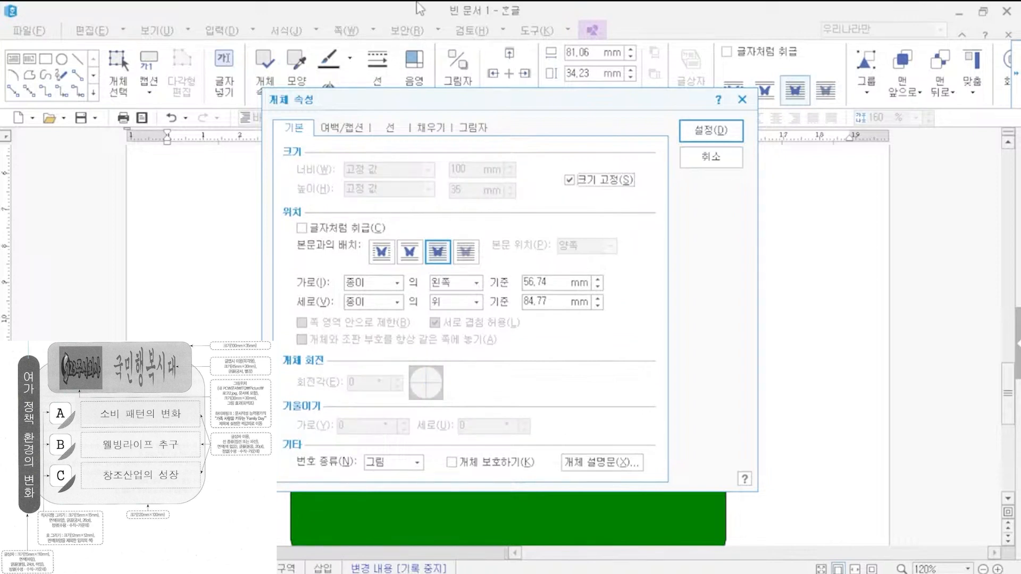
- Give the 100 by 35 mm rectangle rounded corners (둥근 모양) and a purple fill, and deselect it
left_click(392, 130)
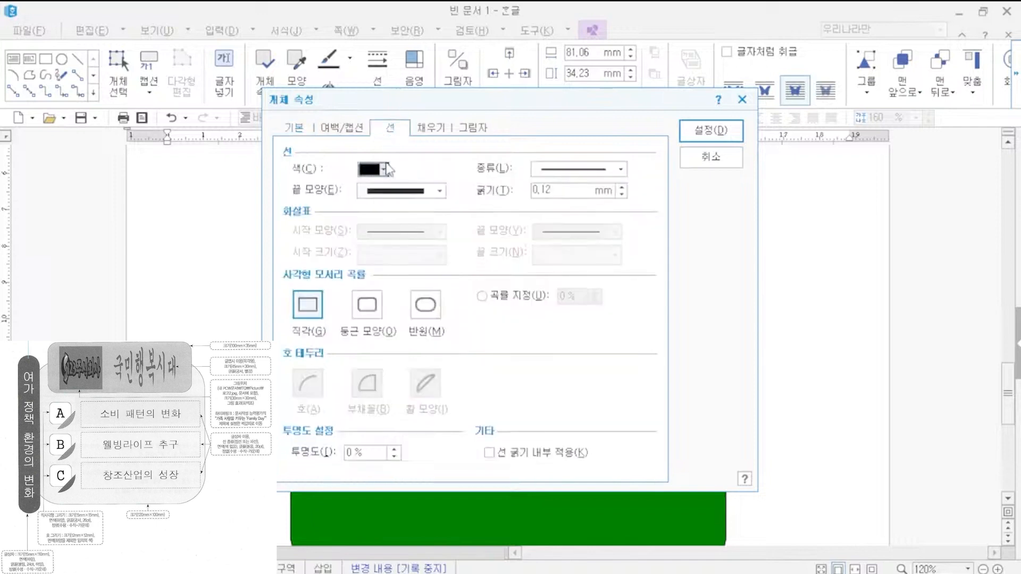
left_click(381, 312)
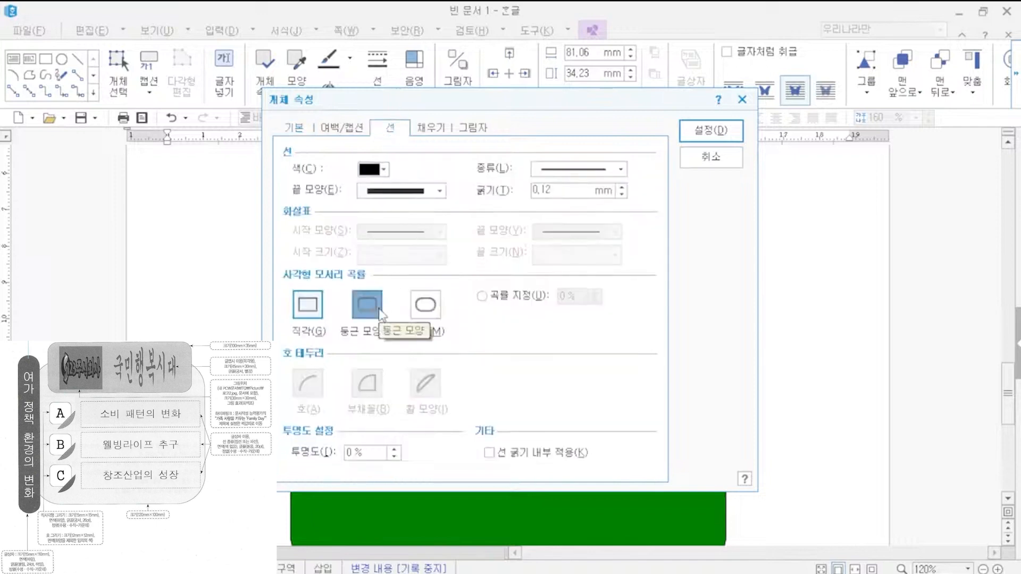
left_click(435, 129)
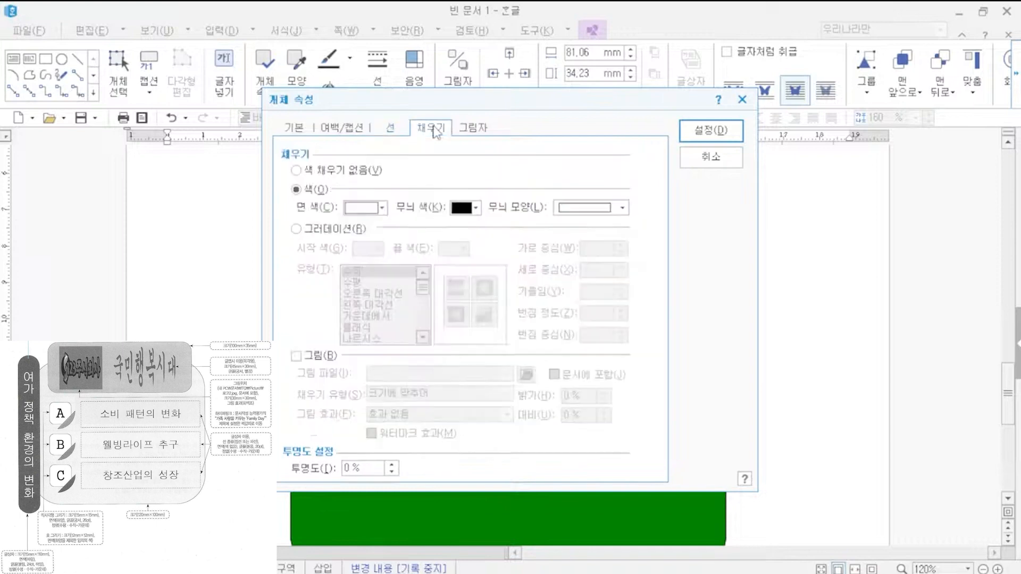
left_click(378, 207)
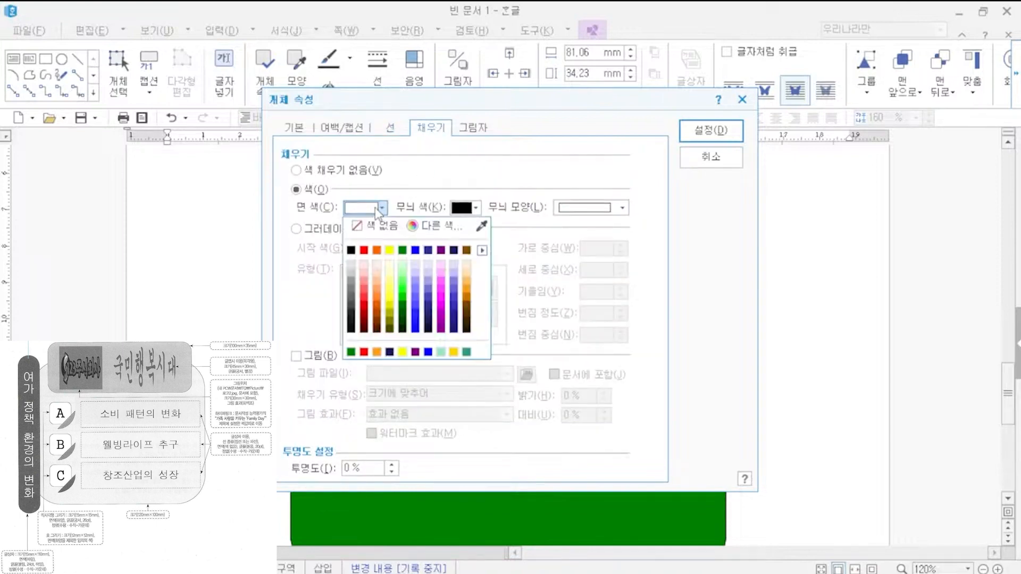
left_click(441, 250)
left_click(711, 130)
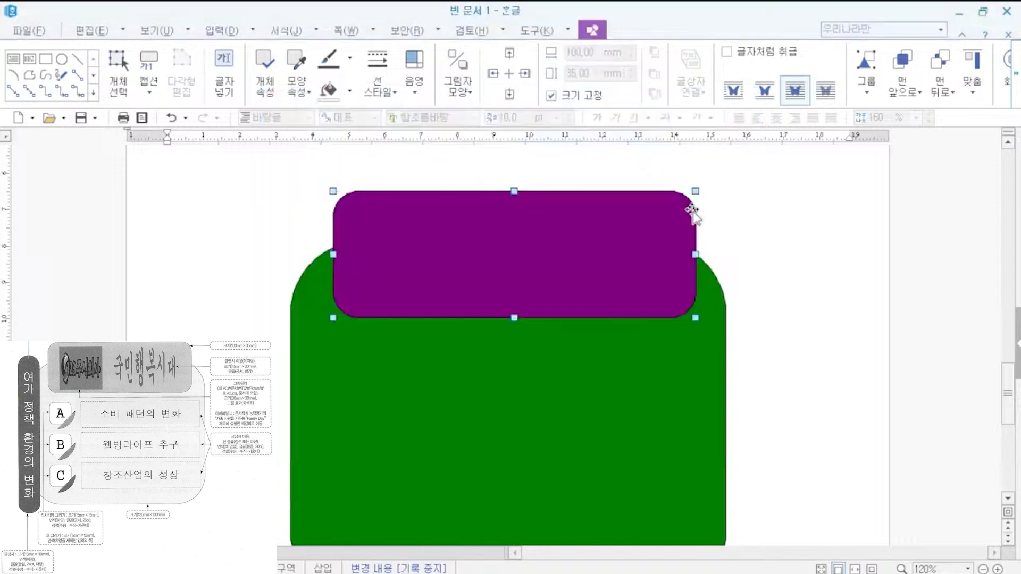
key("Escape")
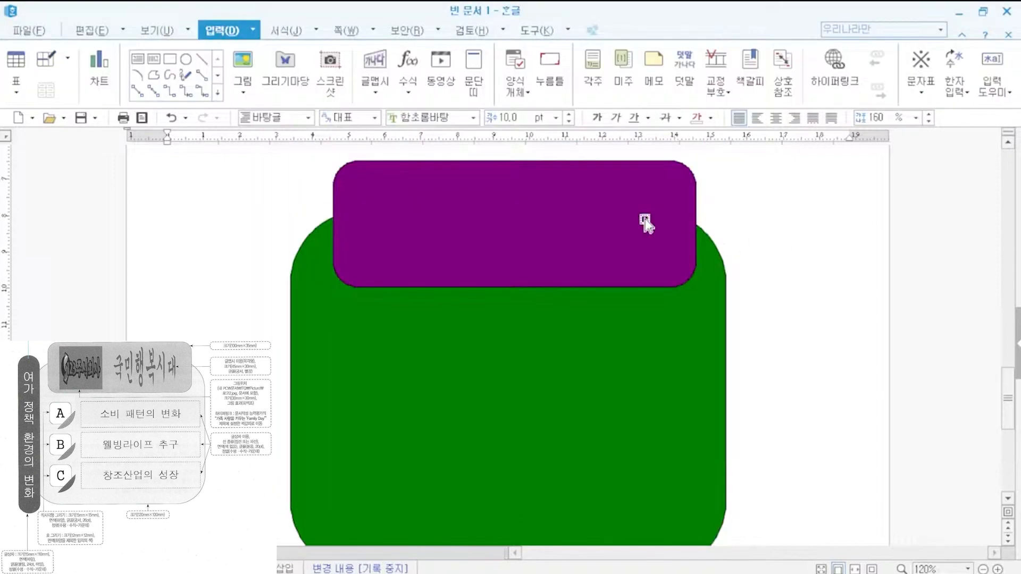
- Shift the purple rectangle slightly left and up so it sits centered over the green shape's upper edge
left_click_drag(626, 220, 612, 217)
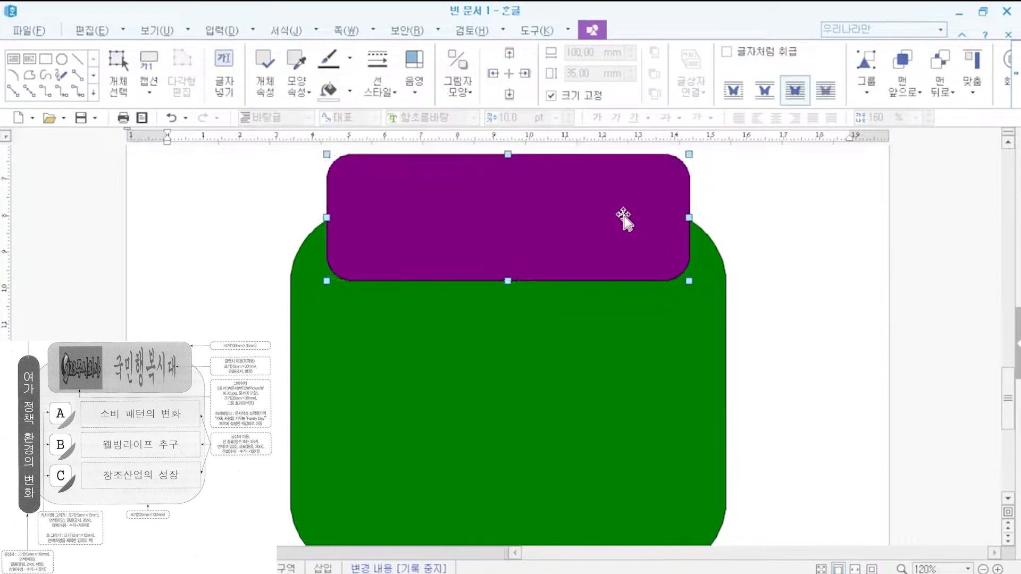
key("Right")
key("Up")
key("Up")
key("Down")
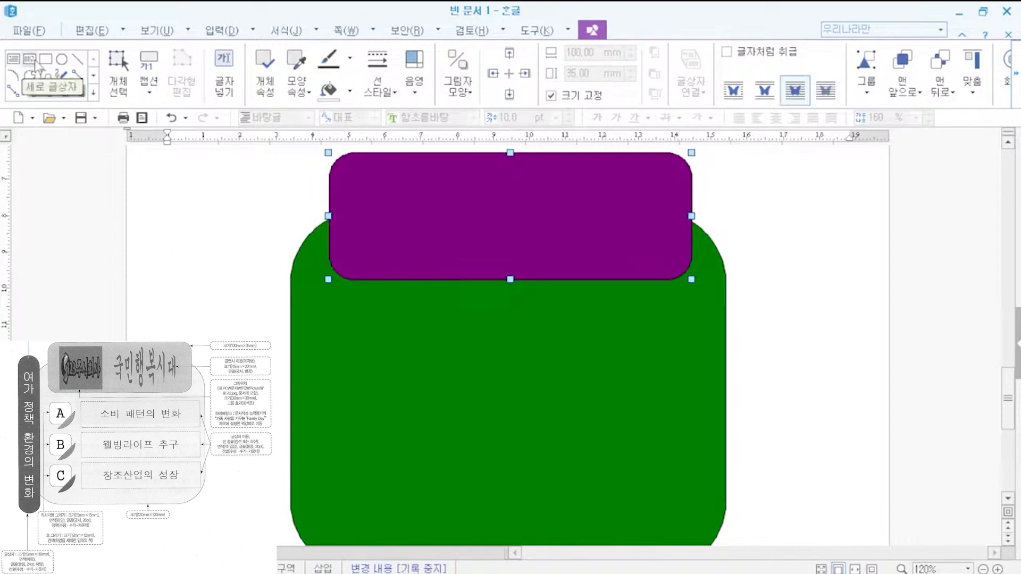
- Draw a vertical text box over the green shape's left edge and set its size to 15 mm wide by 110 mm high, locked
left_click(35, 63)
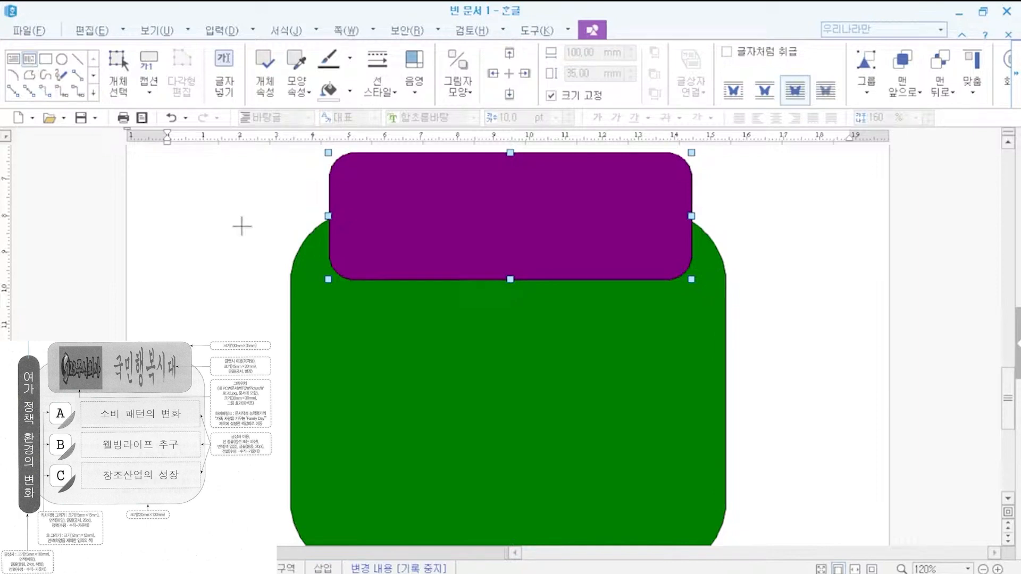
left_click_drag(240, 221, 308, 406)
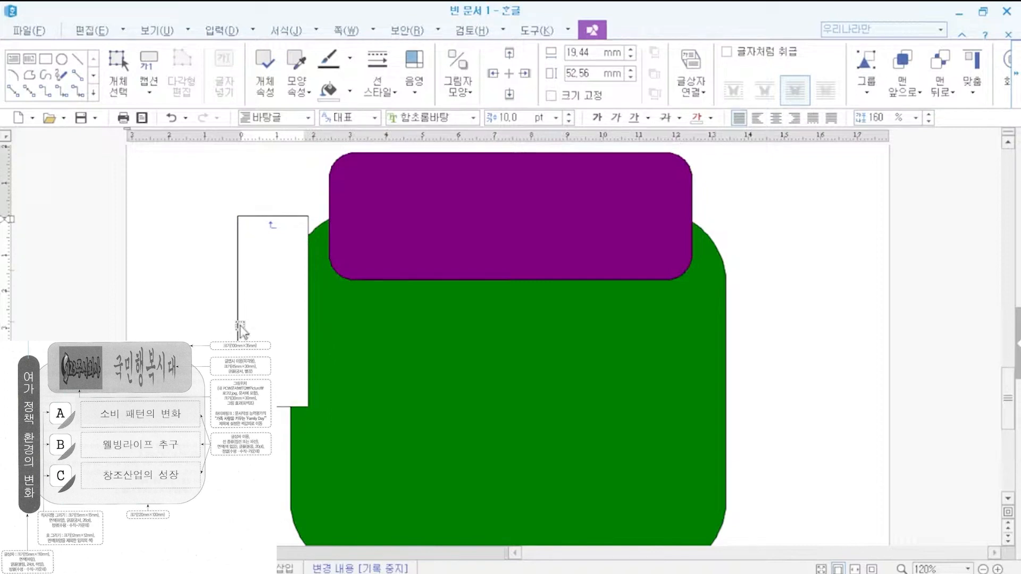
double_click(240, 329)
left_click(293, 128)
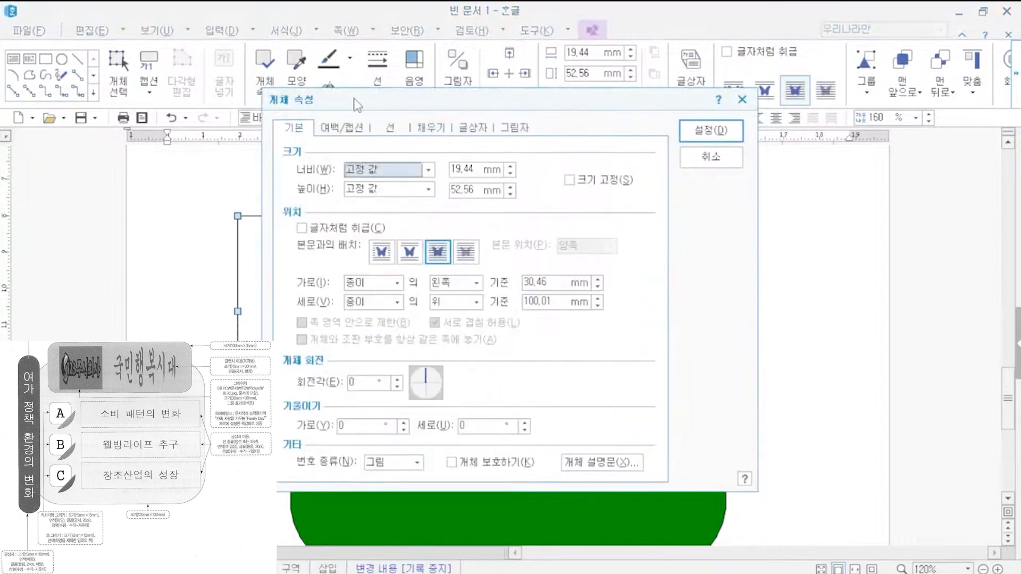
left_click_drag(358, 97, 449, 88)
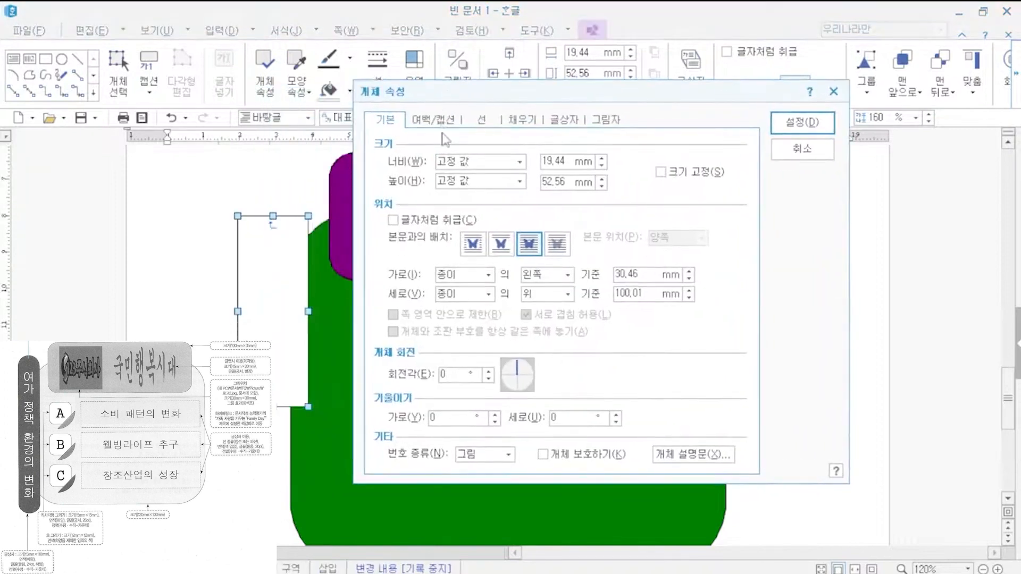
double_click(568, 158)
type("15")
key("Tab")
key("Tab")
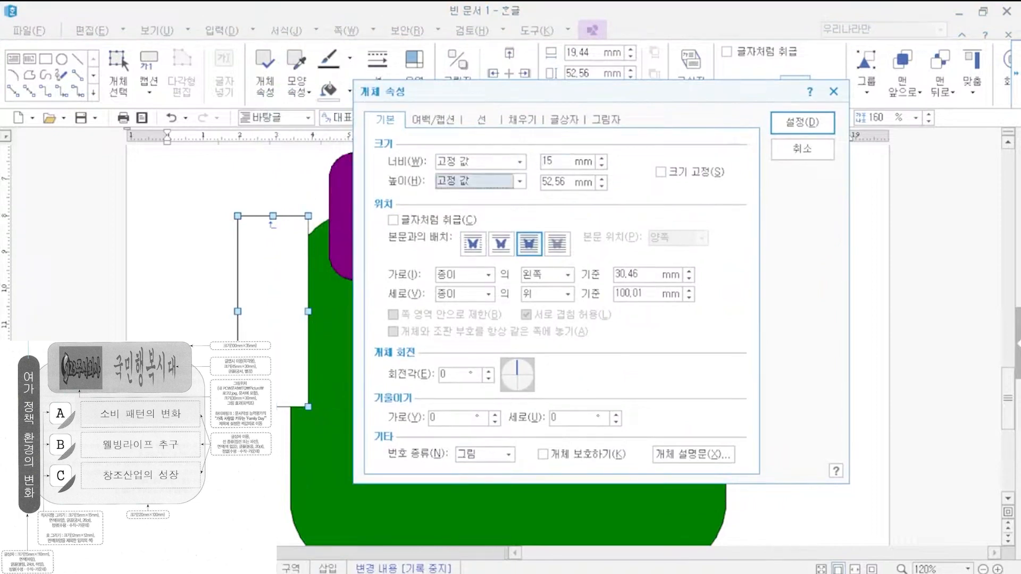
type("110")
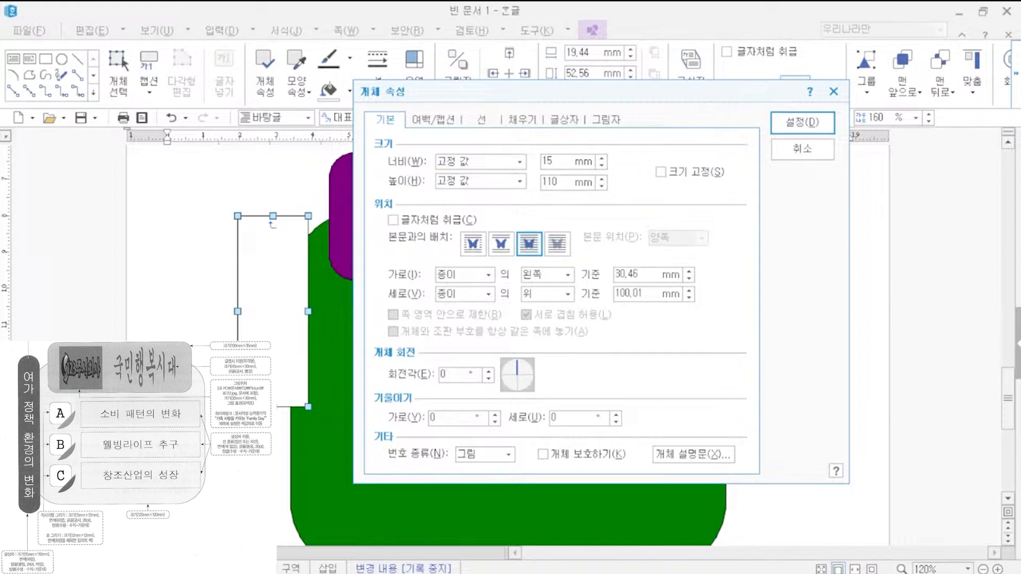
key("alt+s")
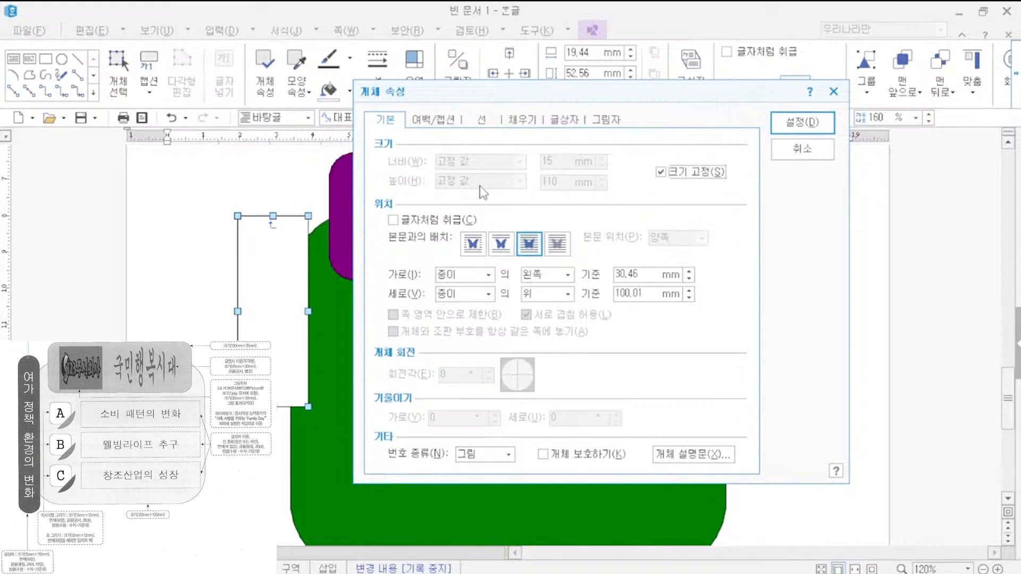
- Give the vertical text box semicircular corners (반원) and a blue fill
left_click(483, 126)
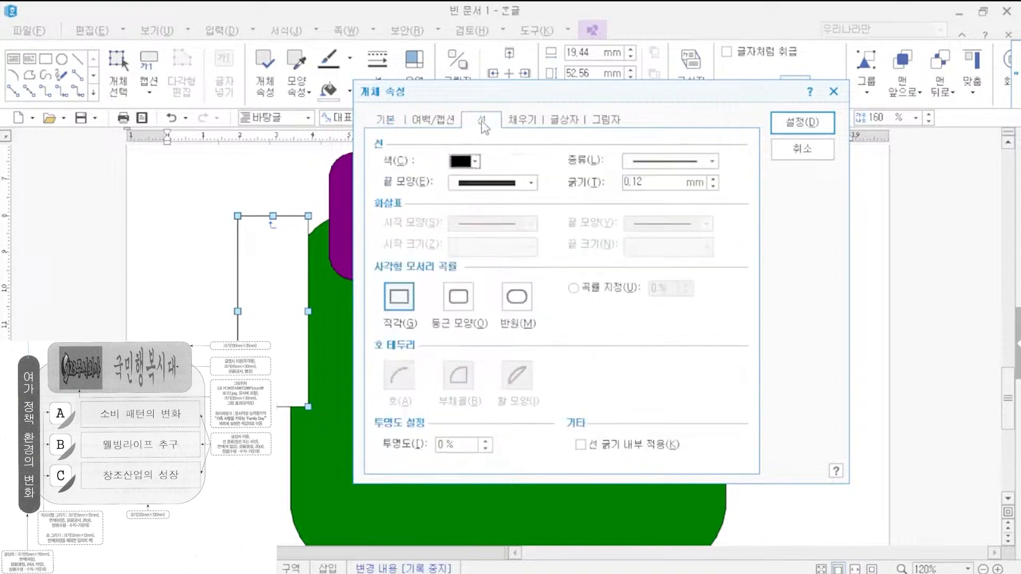
left_click(515, 304)
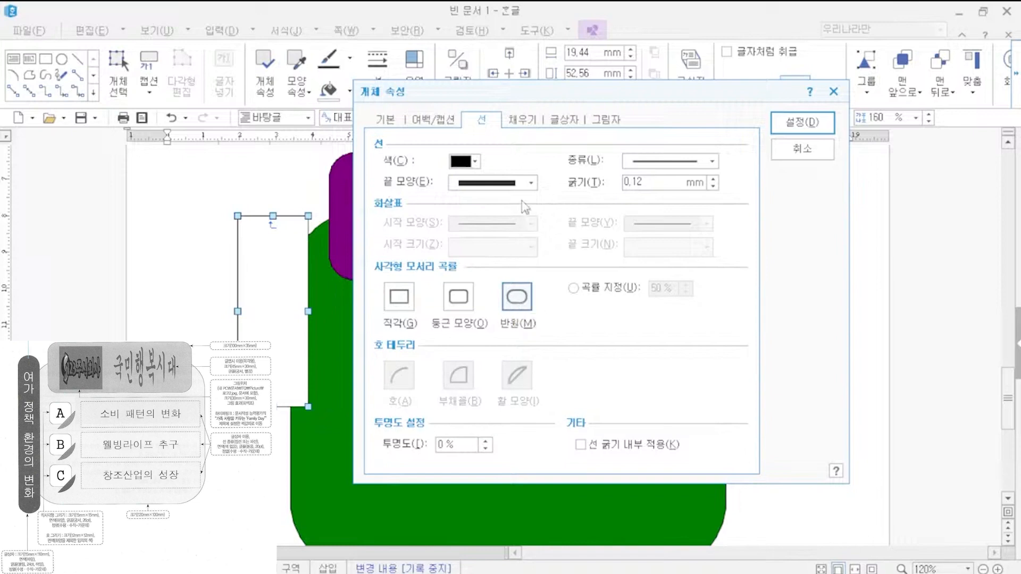
left_click(518, 122)
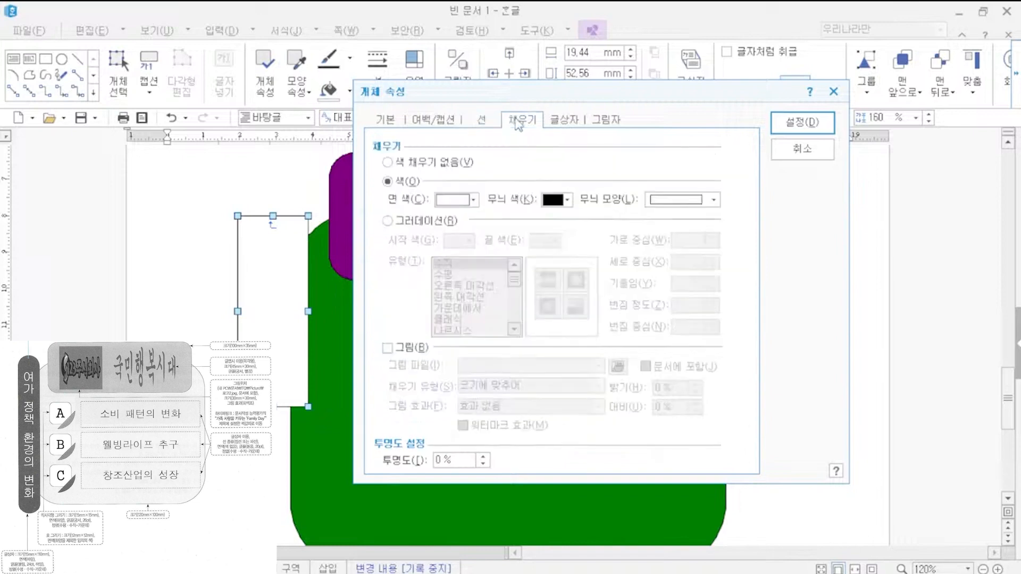
left_click(469, 201)
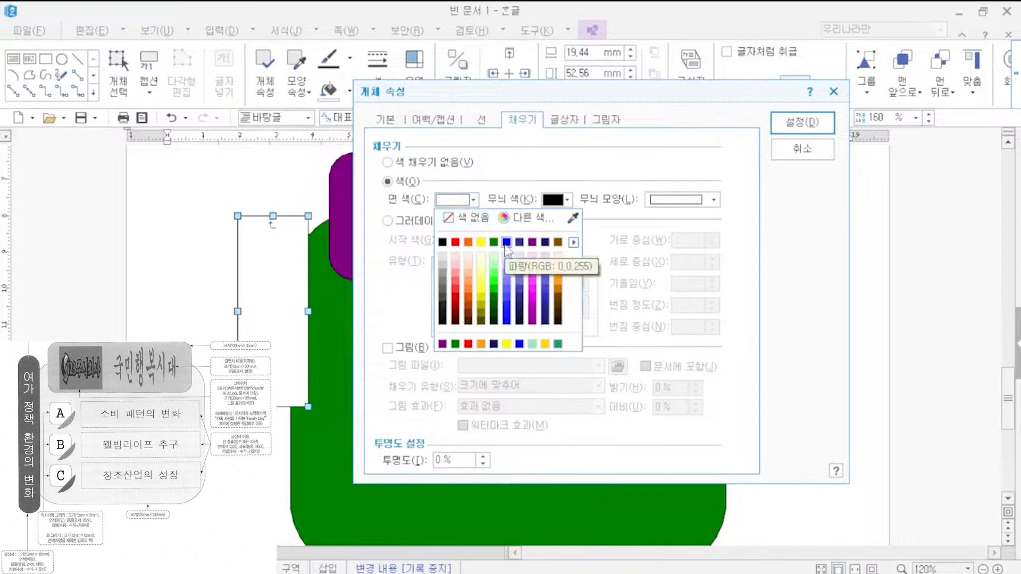
left_click(506, 242)
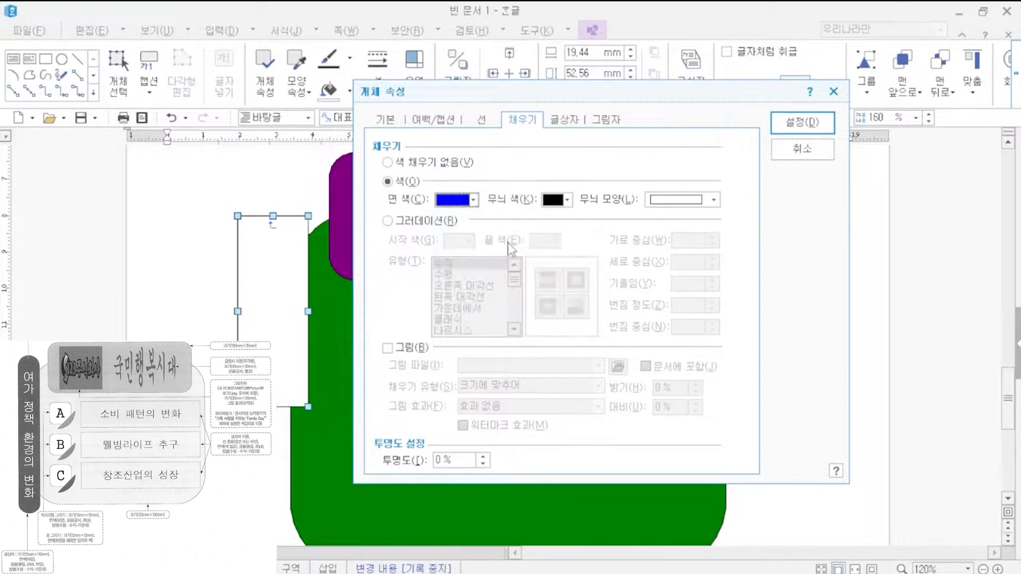
left_click(795, 122)
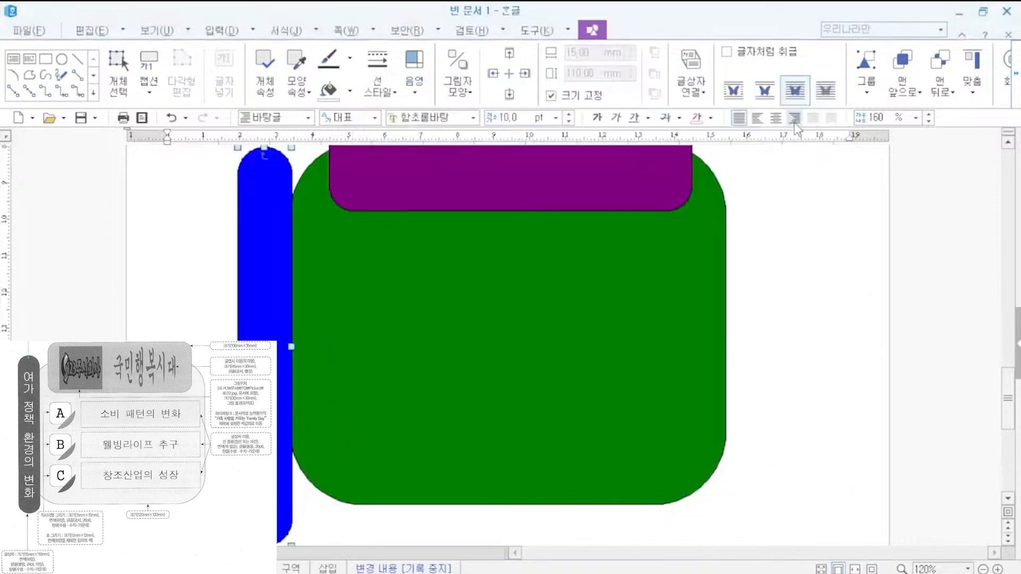
- Move the blue vertical text box slightly right and up so it overlaps the green shape's left edge
scroll(490, 275, "up", 1)
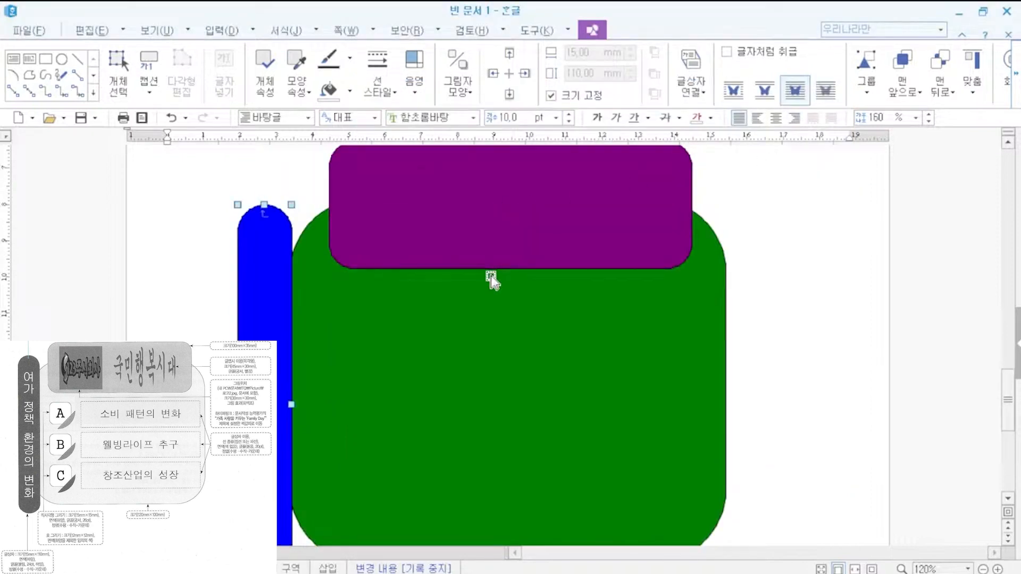
scroll(519, 363, "down", 1)
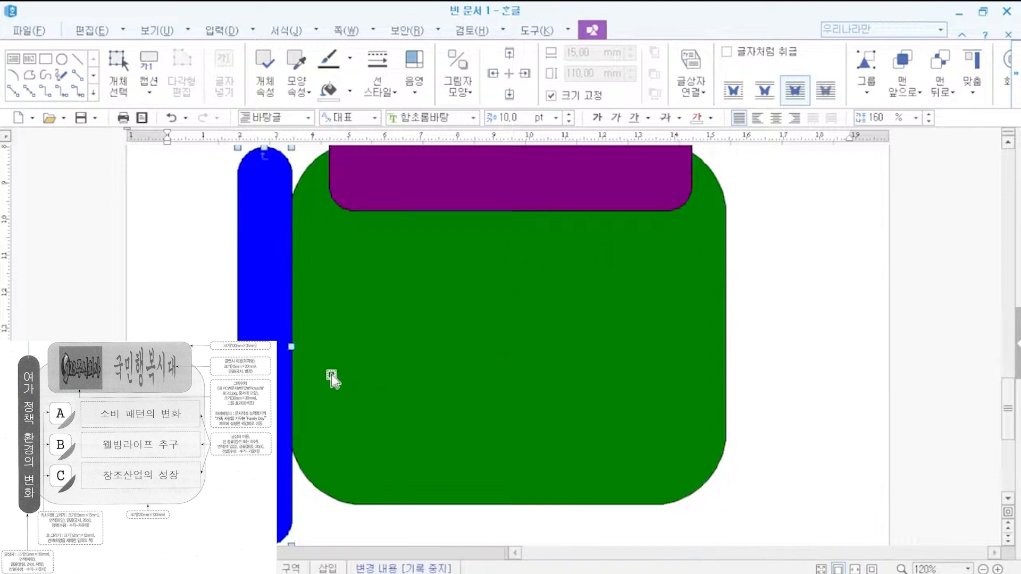
left_click_drag(266, 386, 277, 367)
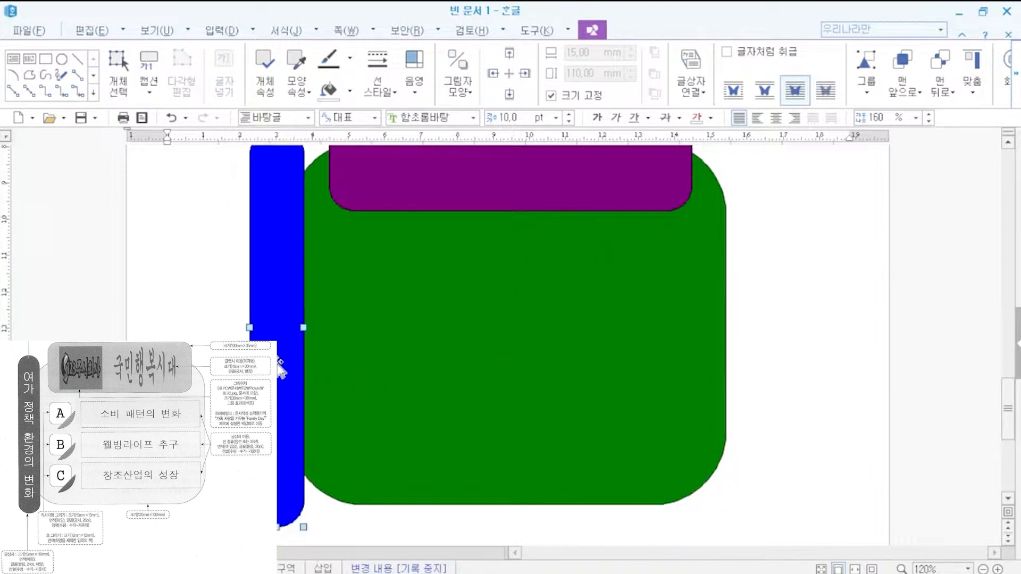
scroll(379, 366, "up", 1)
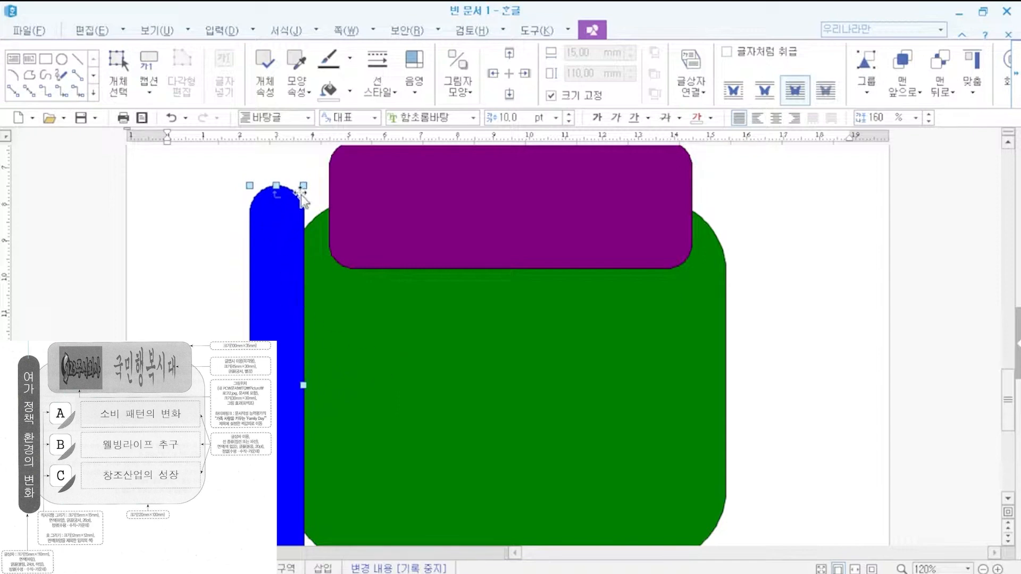
- Format the blue vertical text box's text as 굴림, 24 pt, white and centered
left_click(452, 117)
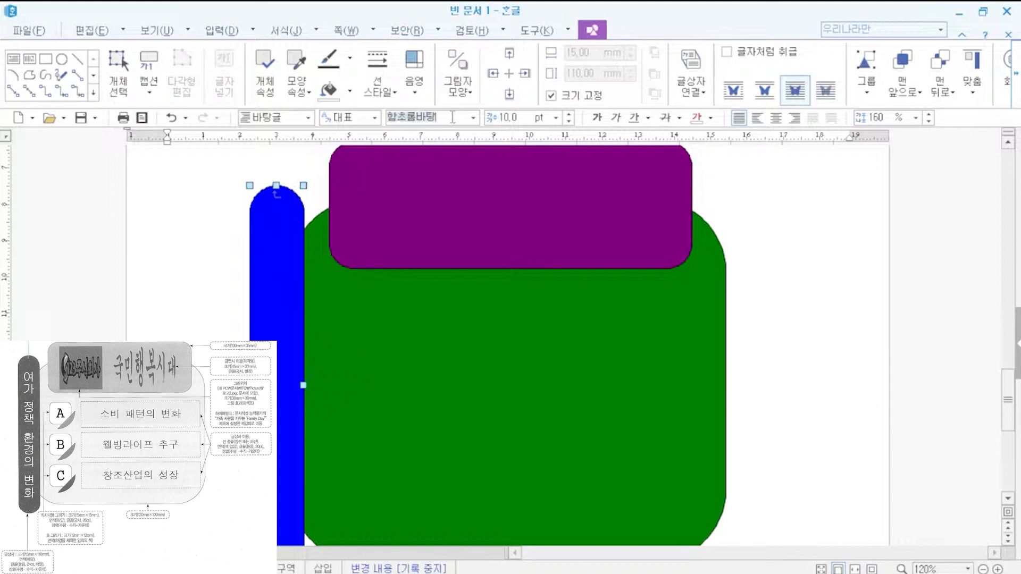
type("굴")
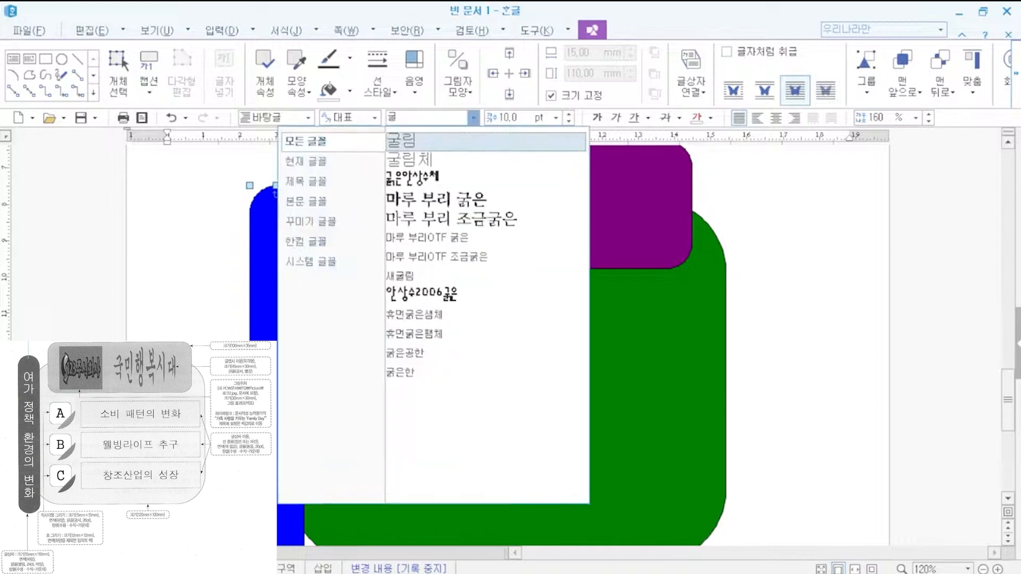
type("림")
key("Return")
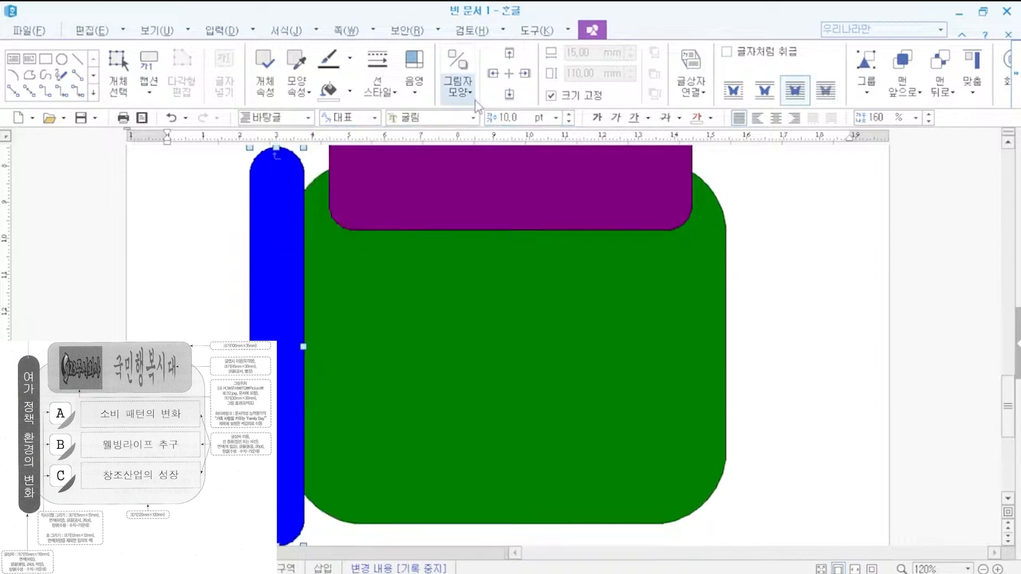
left_click(505, 117)
type("24")
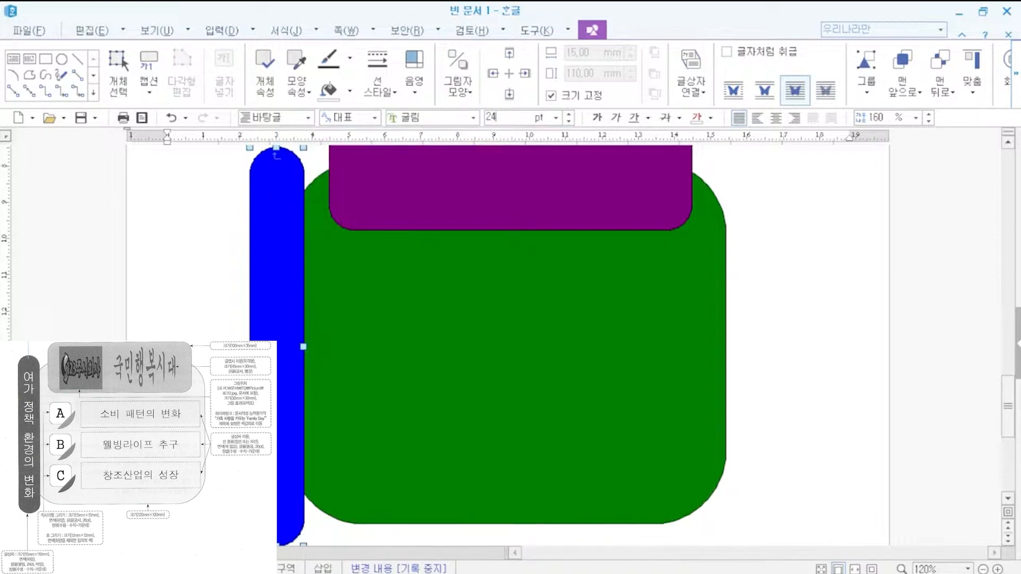
key("Return")
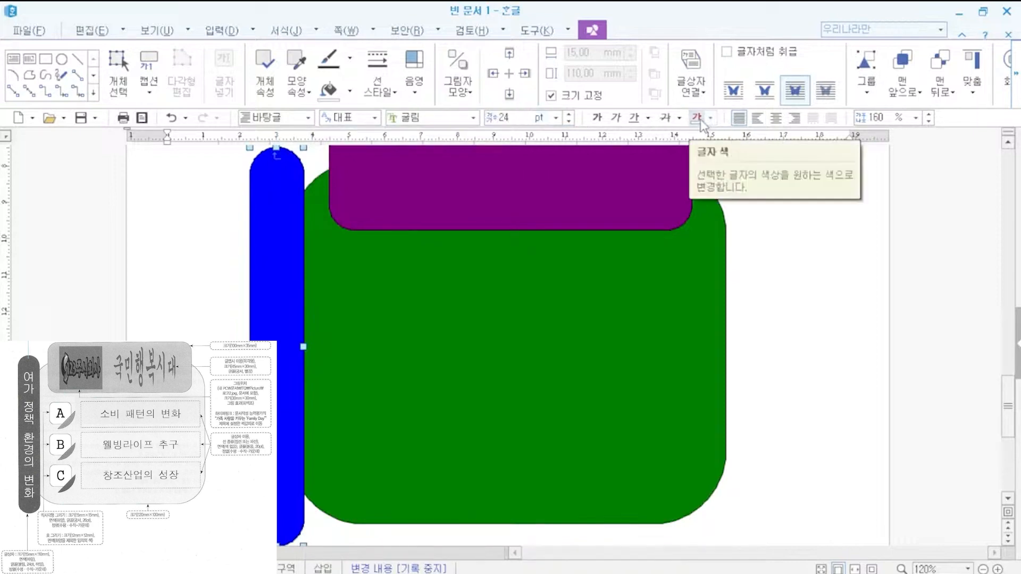
left_click(777, 120)
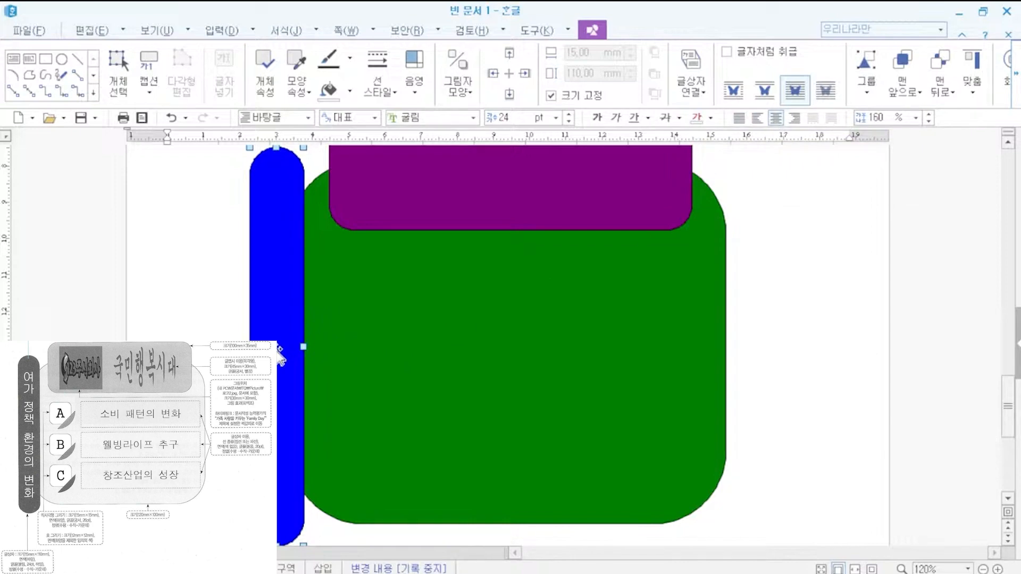
- Enter the text "여가 정책 환경의 변화" in the blue vertical text box and leave it
left_click(777, 339)
left_click(291, 513)
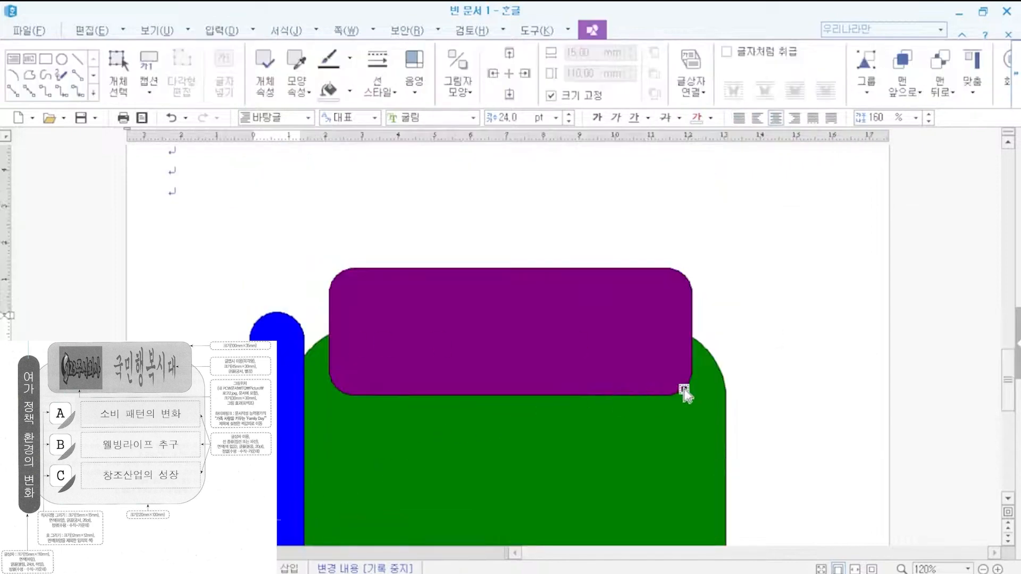
type("여가 정책 환ㄱ")
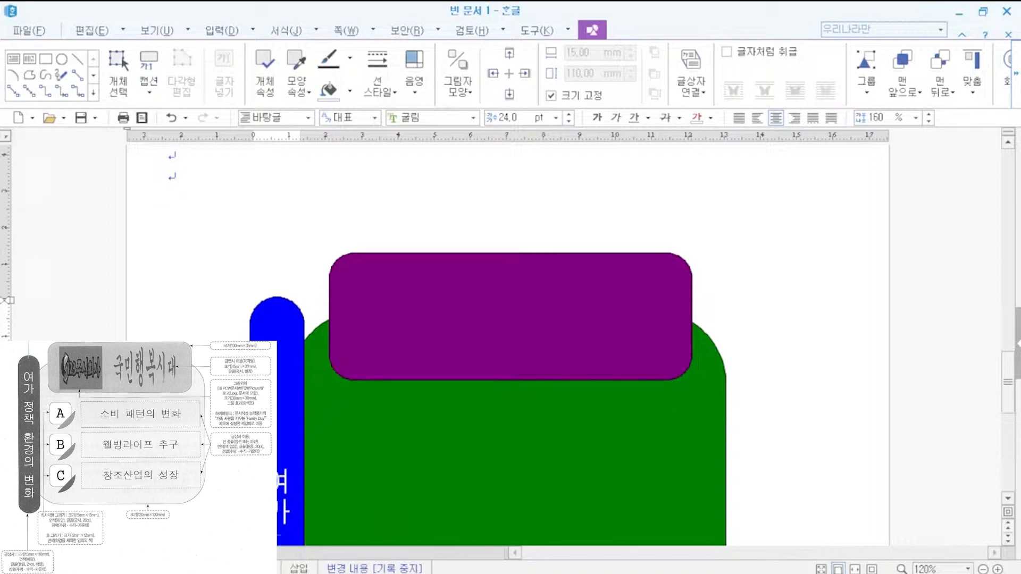
type("경의 변화")
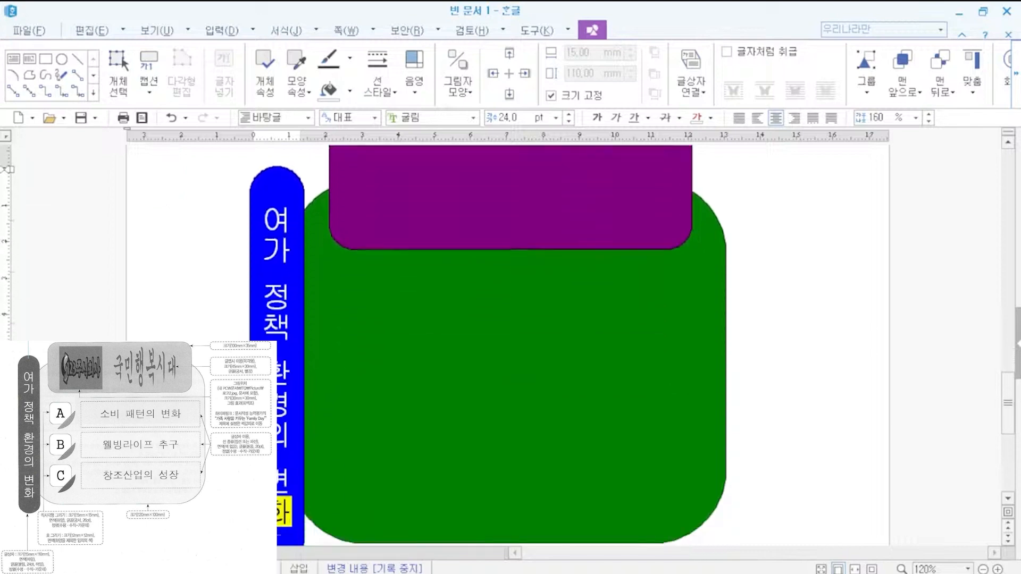
left_click(770, 395)
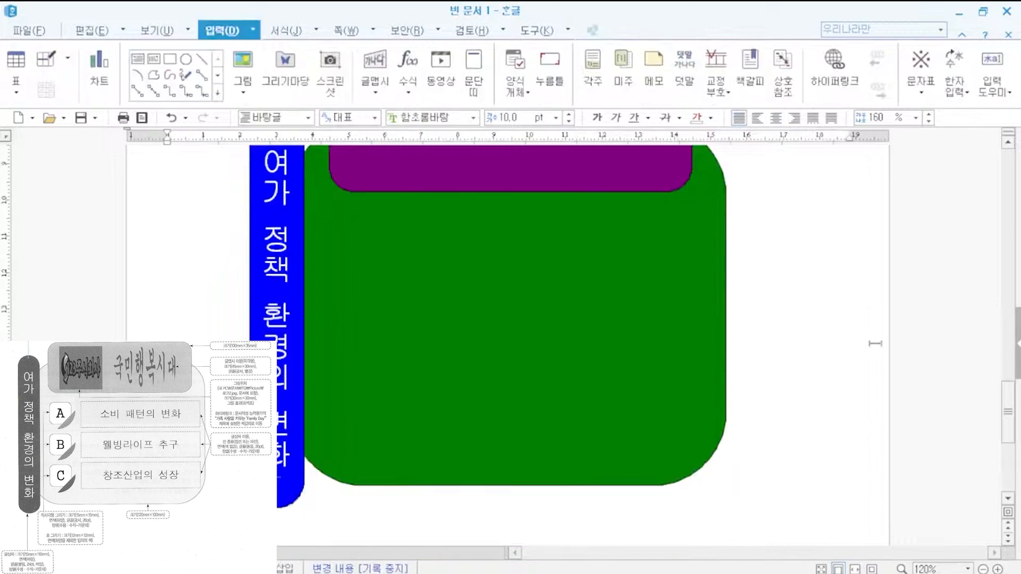
- Insert the picture 로고2 from the desktop ITQ한글 Picture folder above the purple rectangle, about 54 by 20 mm
scroll(940, 169, "up", 2)
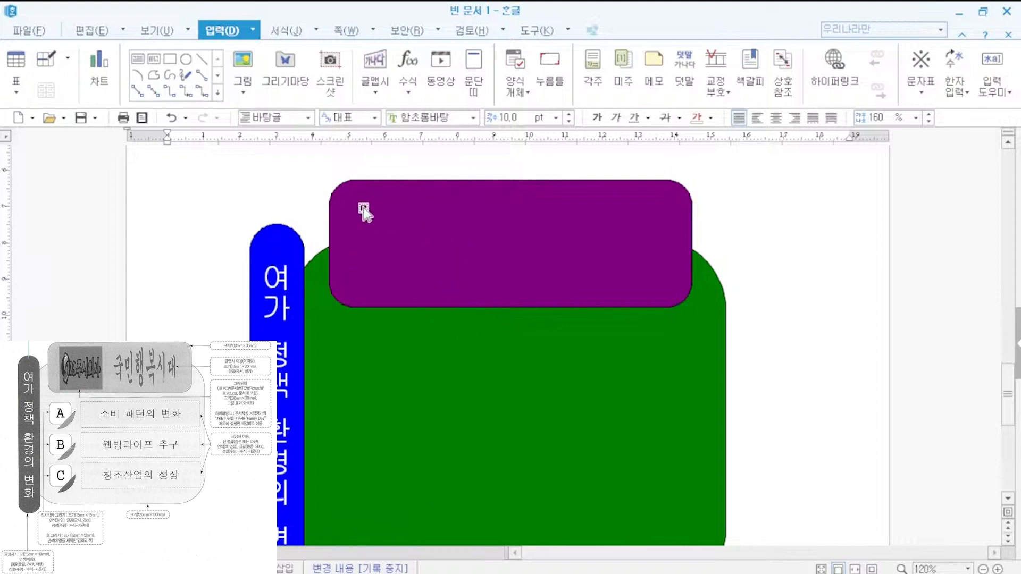
left_click(242, 62)
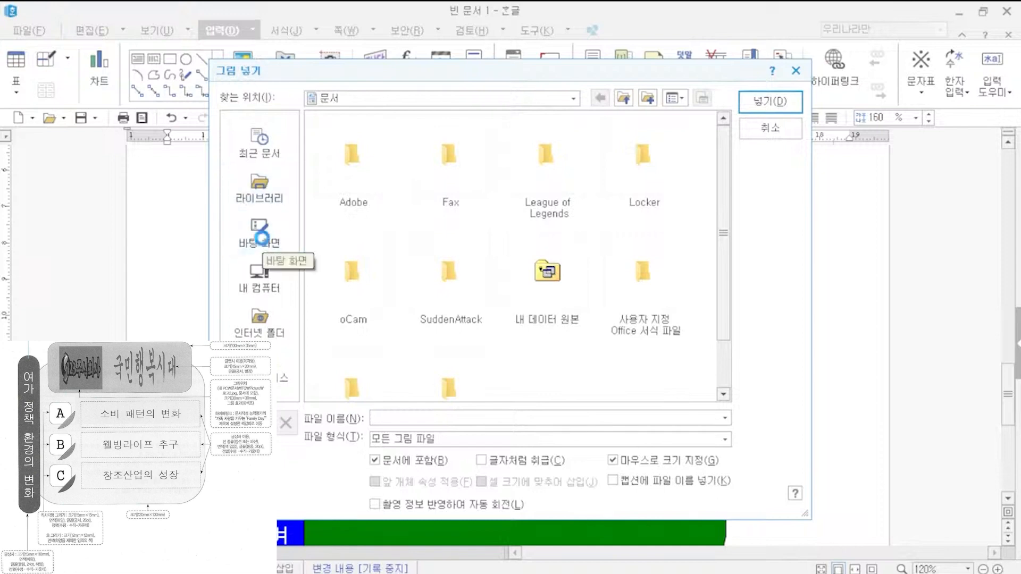
left_click(261, 233)
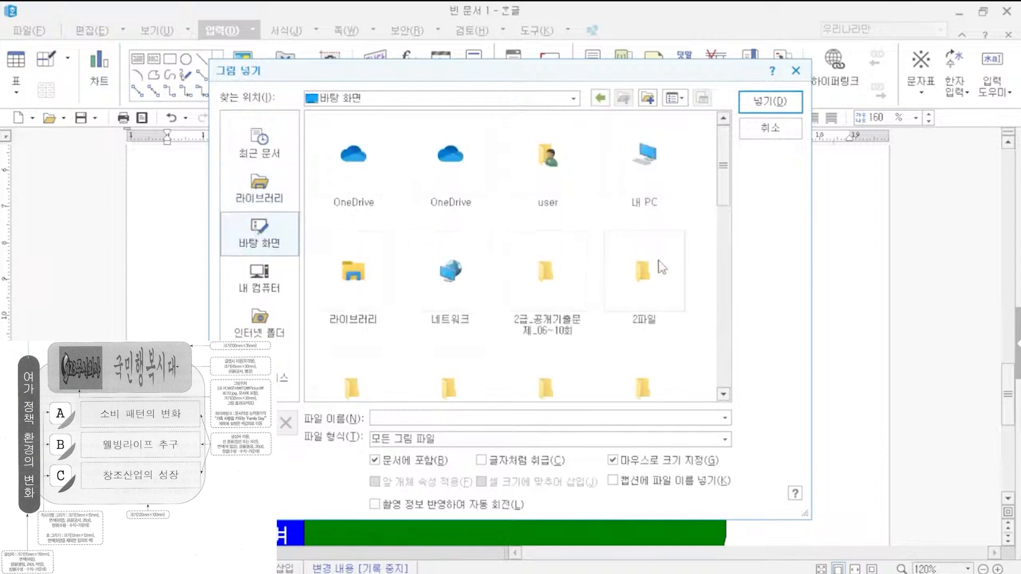
scroll(661, 266, "down", 5)
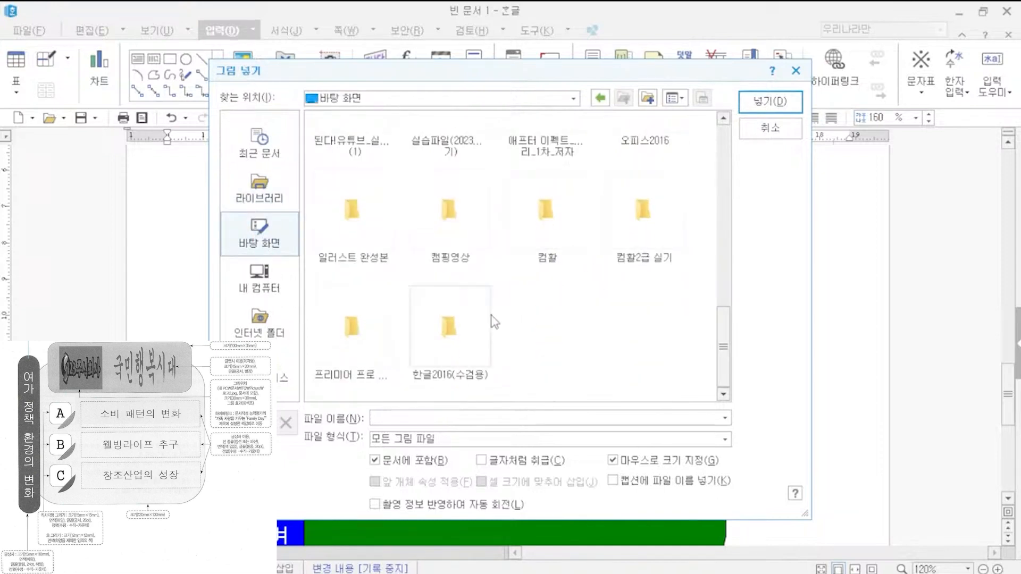
double_click(548, 218)
left_click(357, 297)
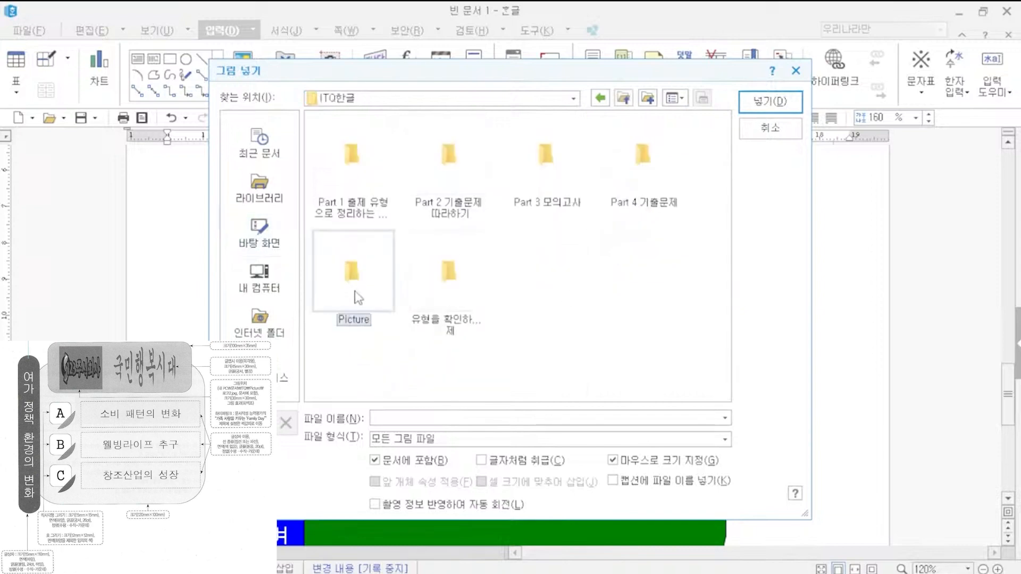
double_click(358, 297)
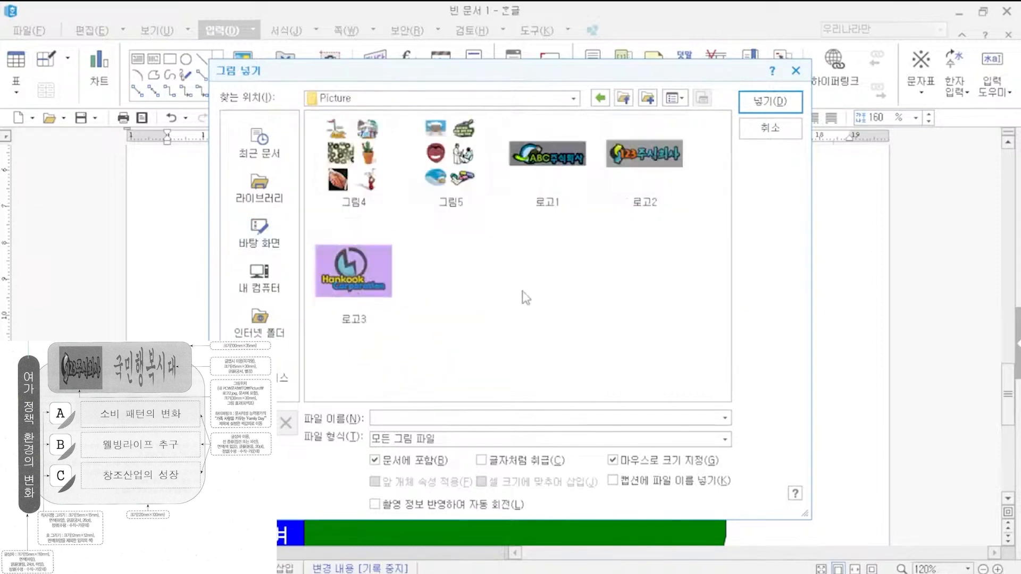
double_click(645, 160)
left_click_drag(349, 182, 528, 248)
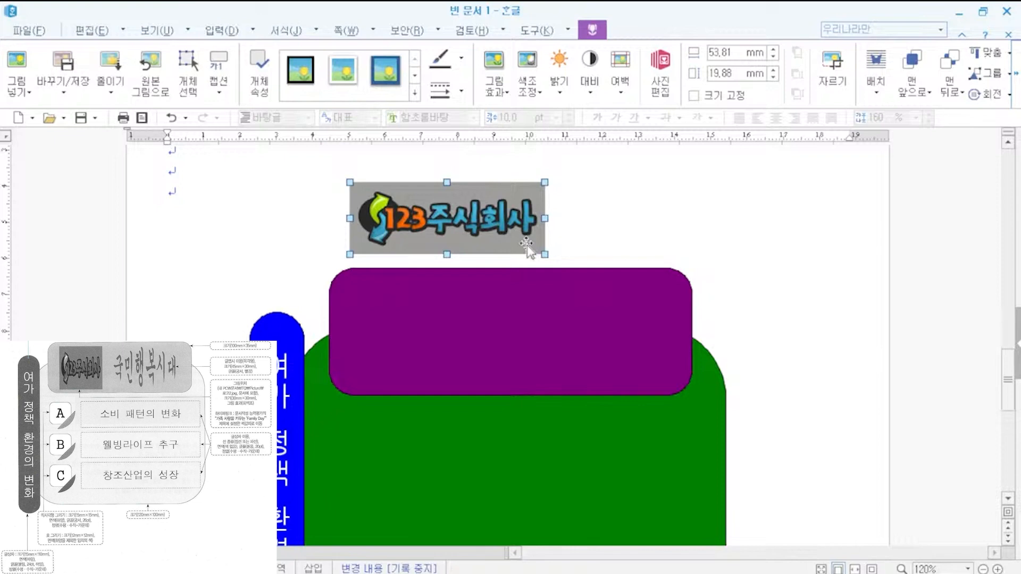
- Set the logo picture's size to 30 mm wide by 30 mm high, lock the size, and apply the grayscale effect (회색조)
double_click(497, 232)
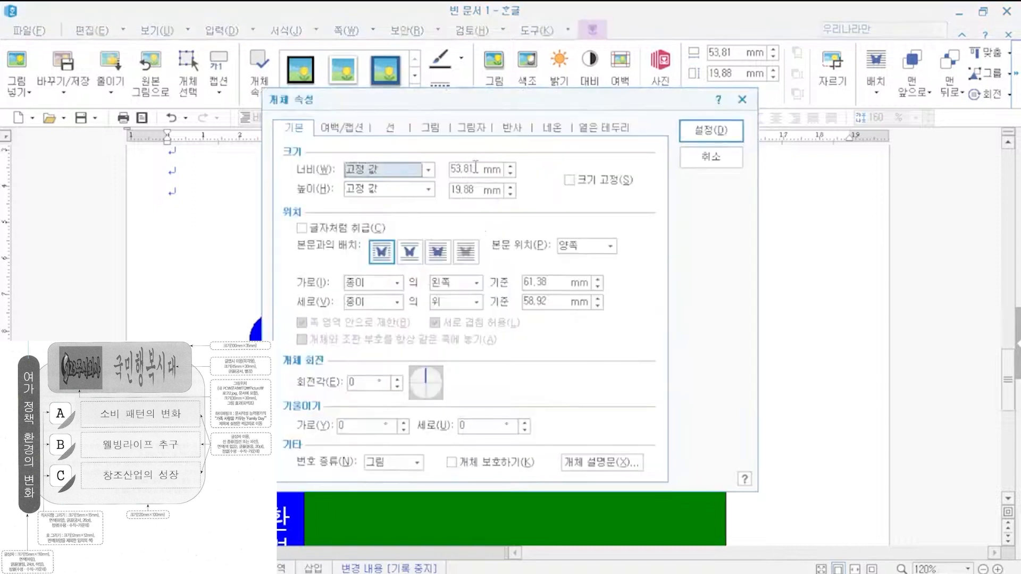
double_click(462, 169)
type("30")
key("Tab")
key("Tab")
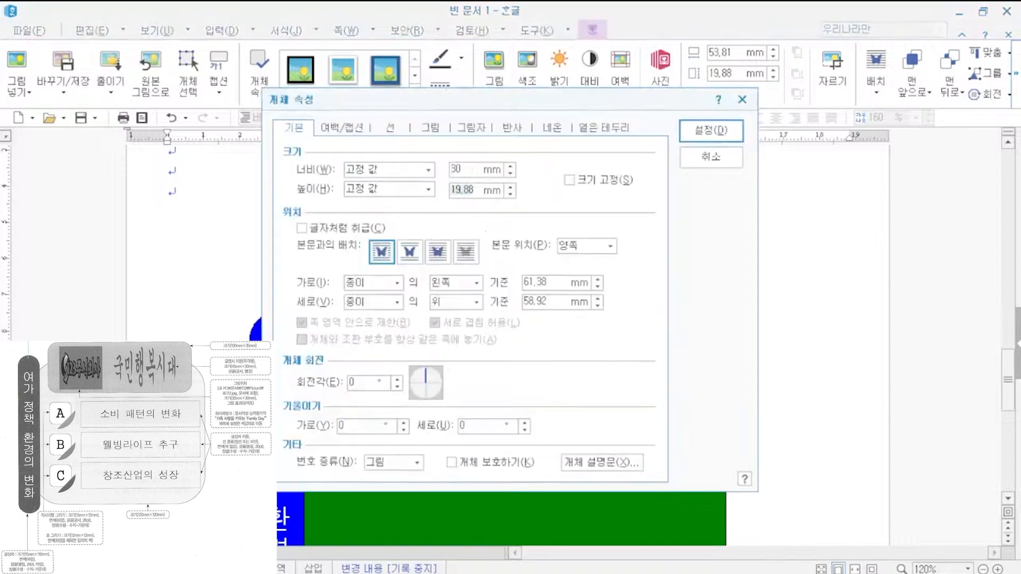
type("30")
key("Tab")
key("space")
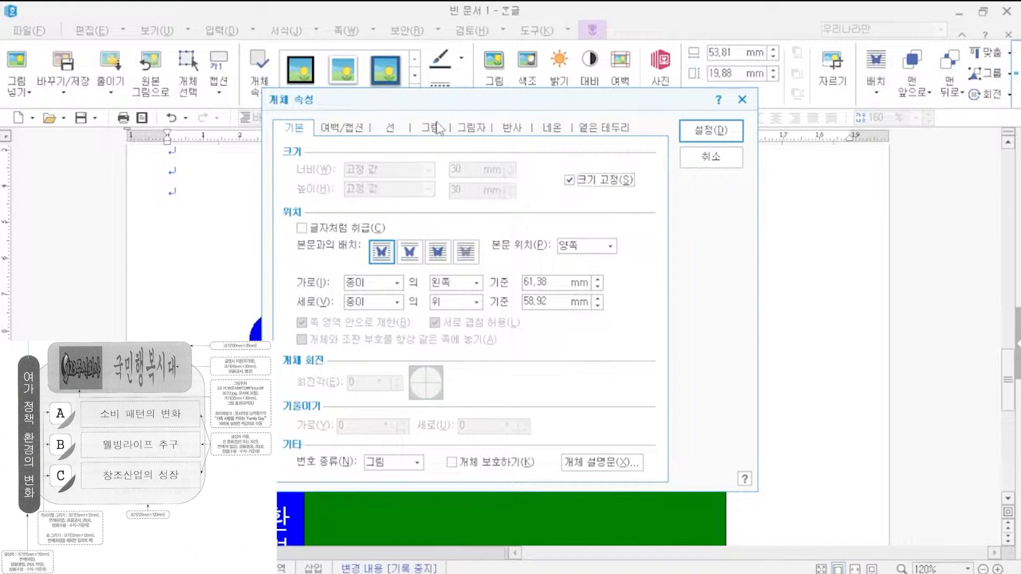
left_click(432, 131)
left_click(366, 421)
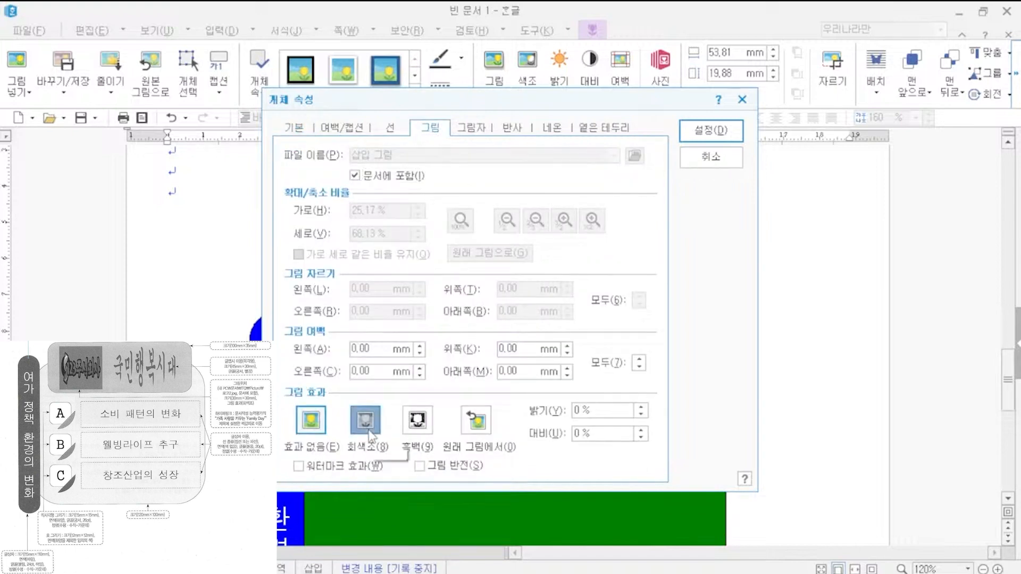
left_click(711, 131)
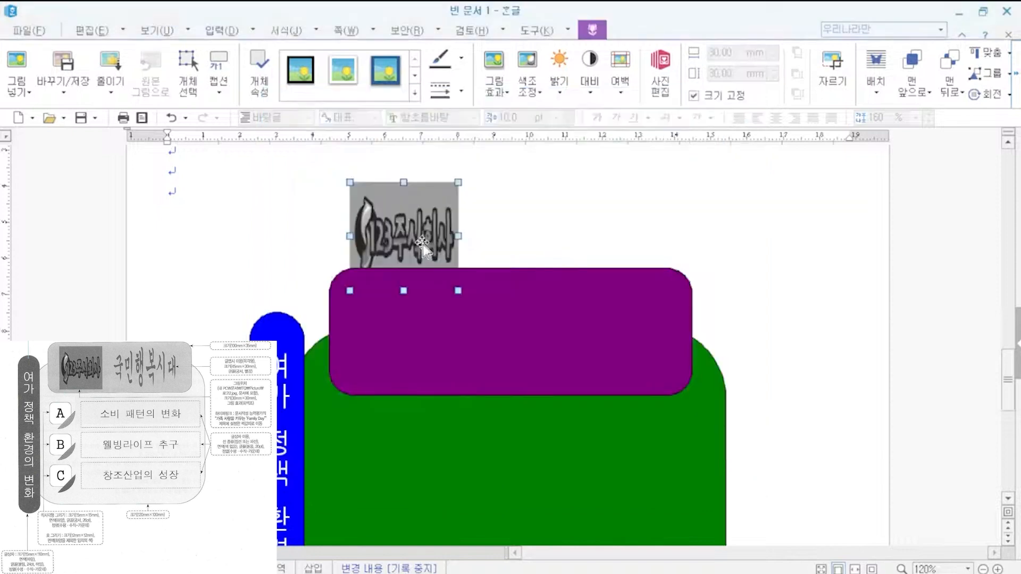
- Place the logo picture in front of text (글 앞으로), move it onto the purple rectangle's left part, and deselect it
left_click_drag(422, 237, 359, 246)
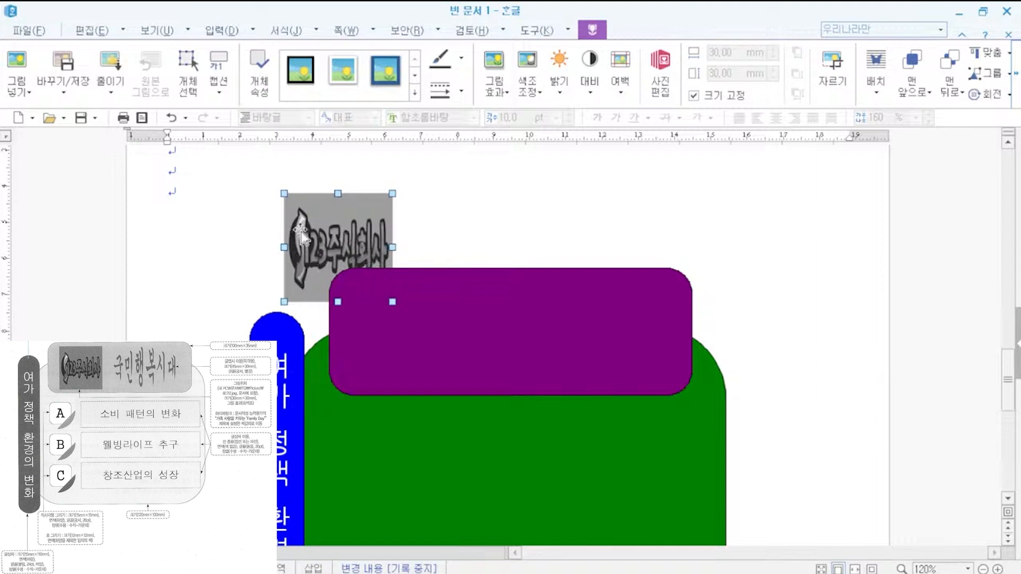
double_click(309, 229)
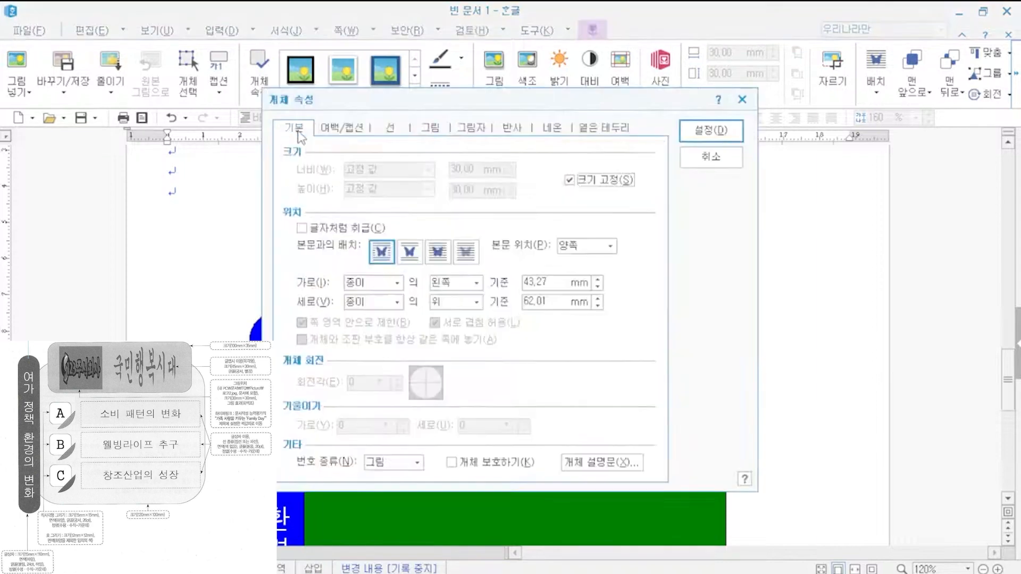
left_click(436, 255)
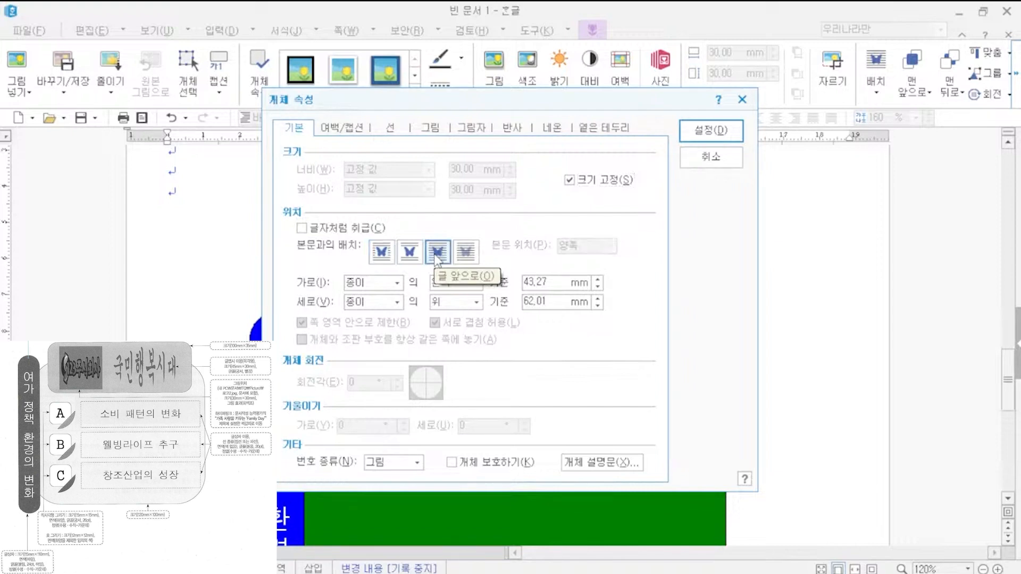
left_click(711, 130)
left_click_drag(387, 260, 453, 339)
left_click(486, 227)
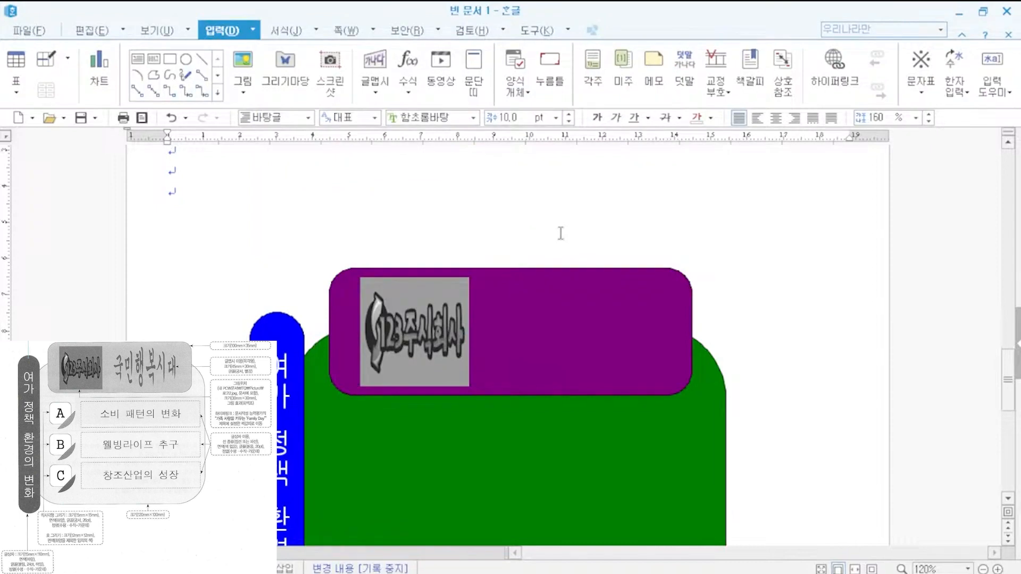
- Start a new WordArt (글맵시) object with the text "국민행복시대"
scroll(786, 382, "down", 2)
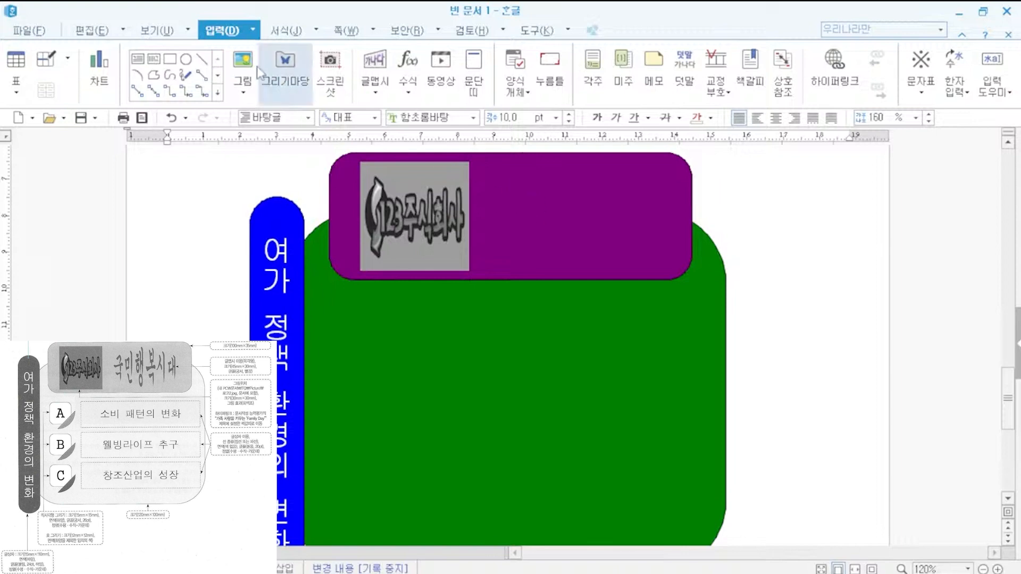
left_click(378, 68)
left_click_drag(433, 195, 672, 160)
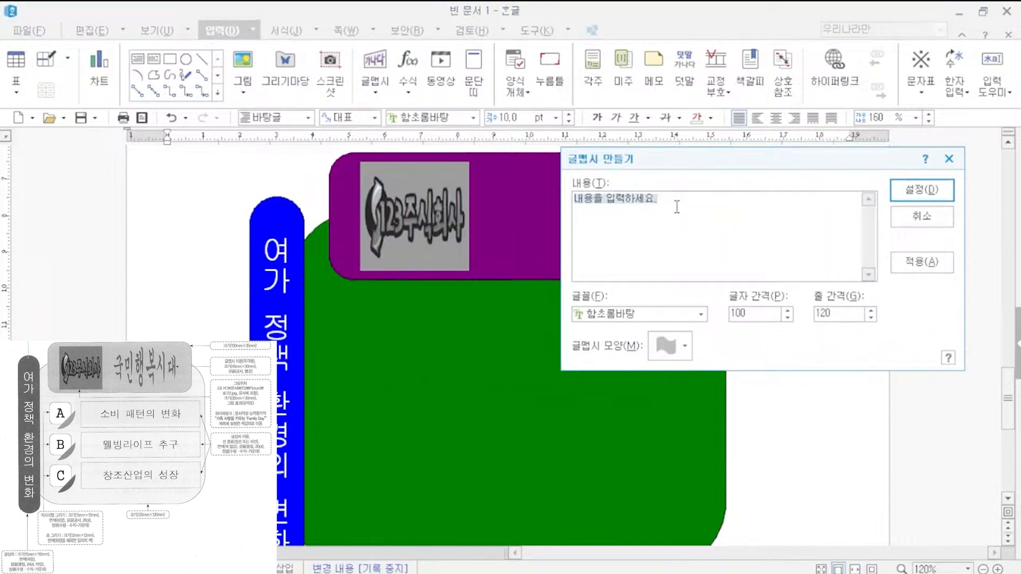
type("국민")
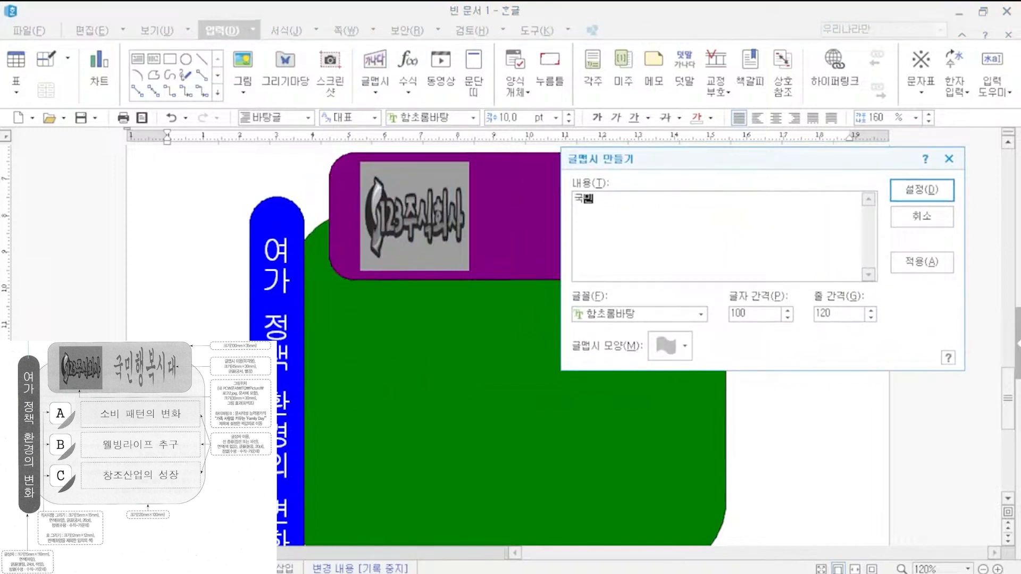
type("행ㅂ복시대")
- Set the WordArt's font to 궁서, choose the hexagonal WordArt shape, and insert it into the document
left_click(621, 315)
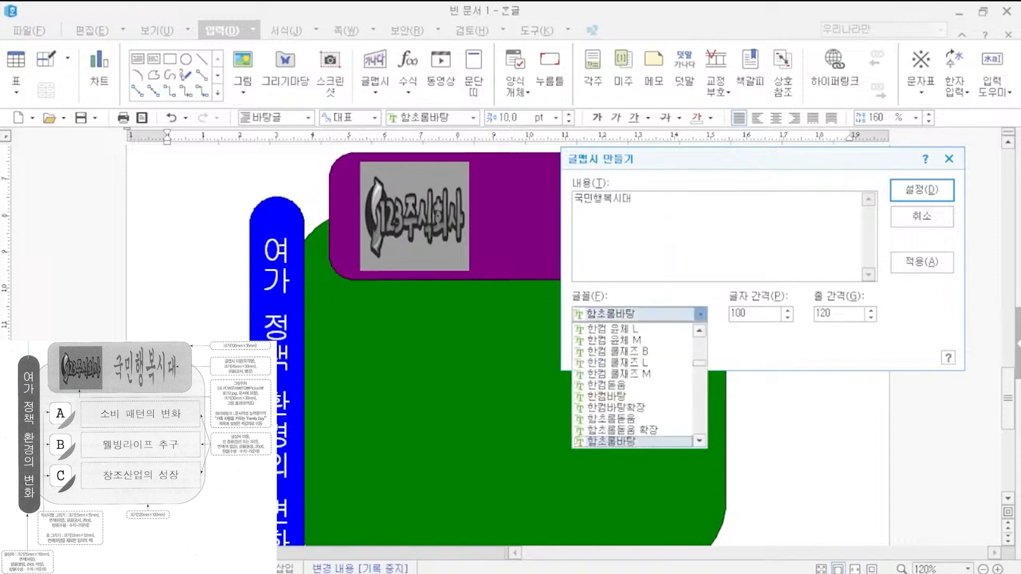
type("궁서")
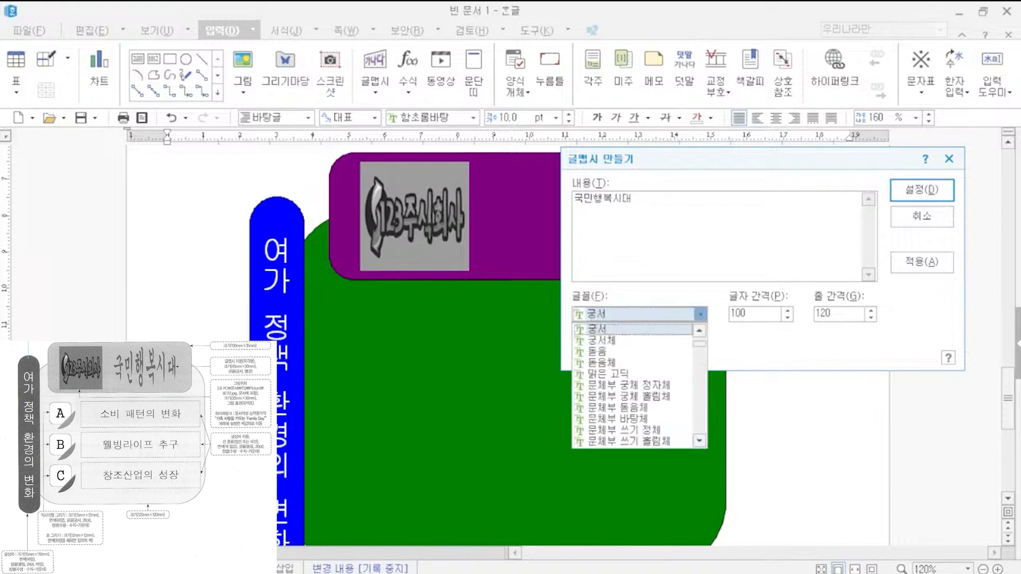
left_click(598, 331)
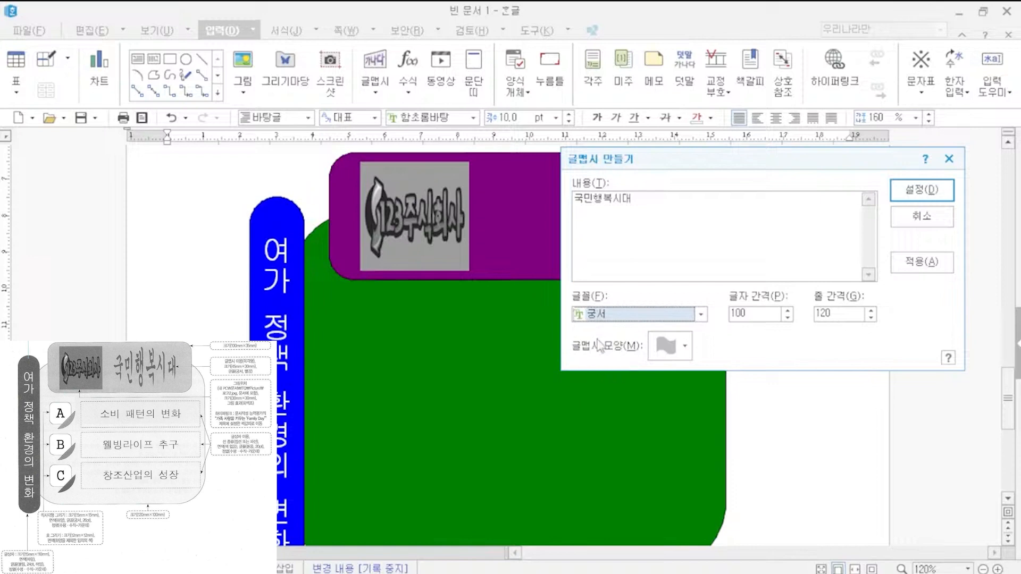
left_click(669, 349)
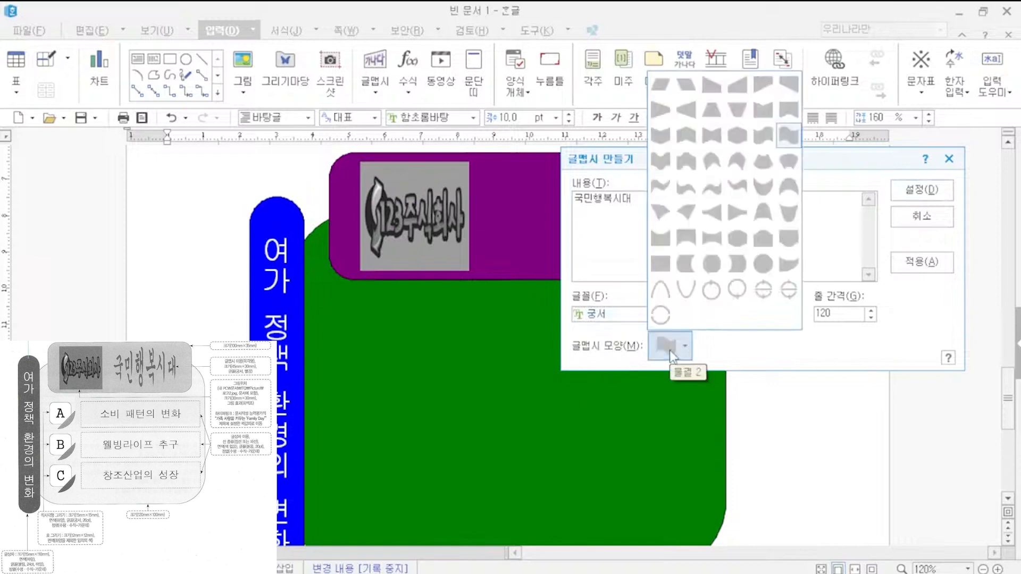
left_click(738, 136)
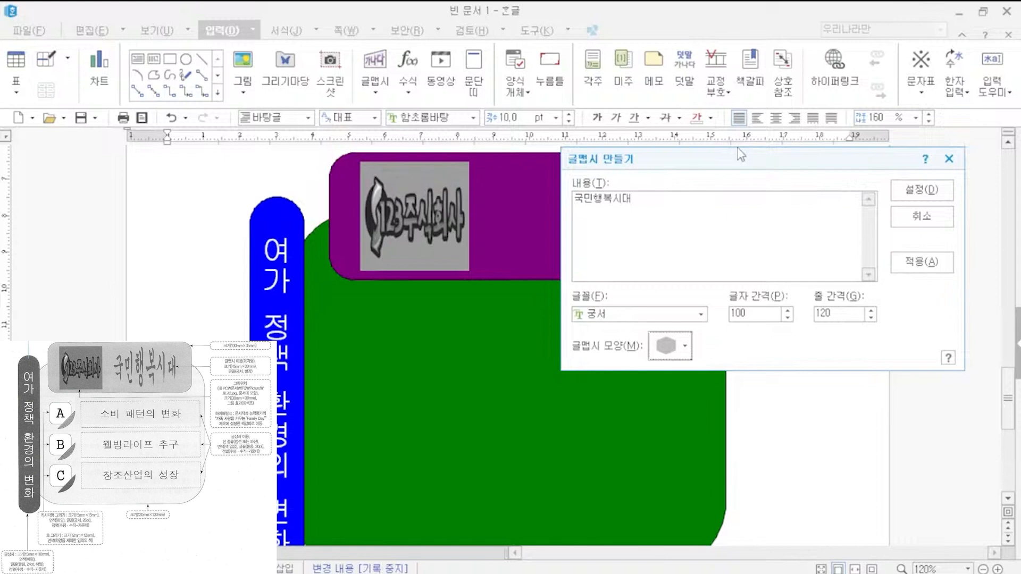
left_click(924, 191)
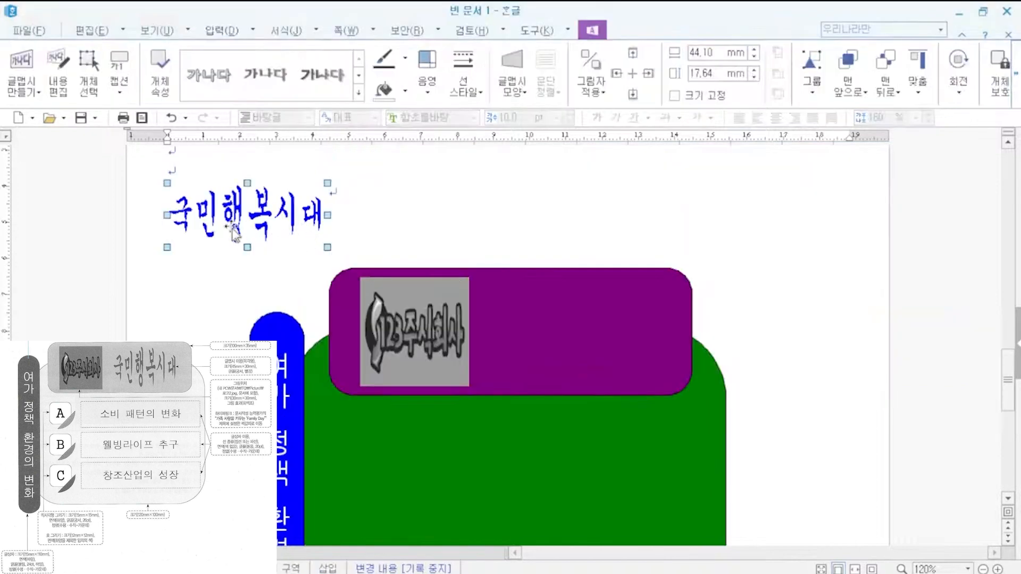
- Set the "국민행복시대" WordArt's size to 45 mm wide by 30 mm high and lock the size (크기 고정)
double_click(275, 226)
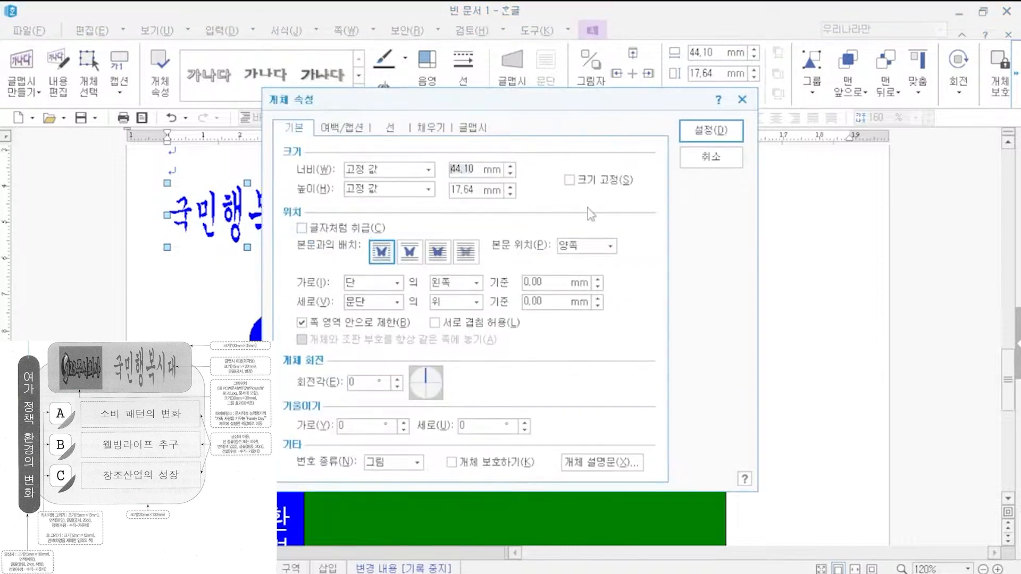
type("45")
key("Tab")
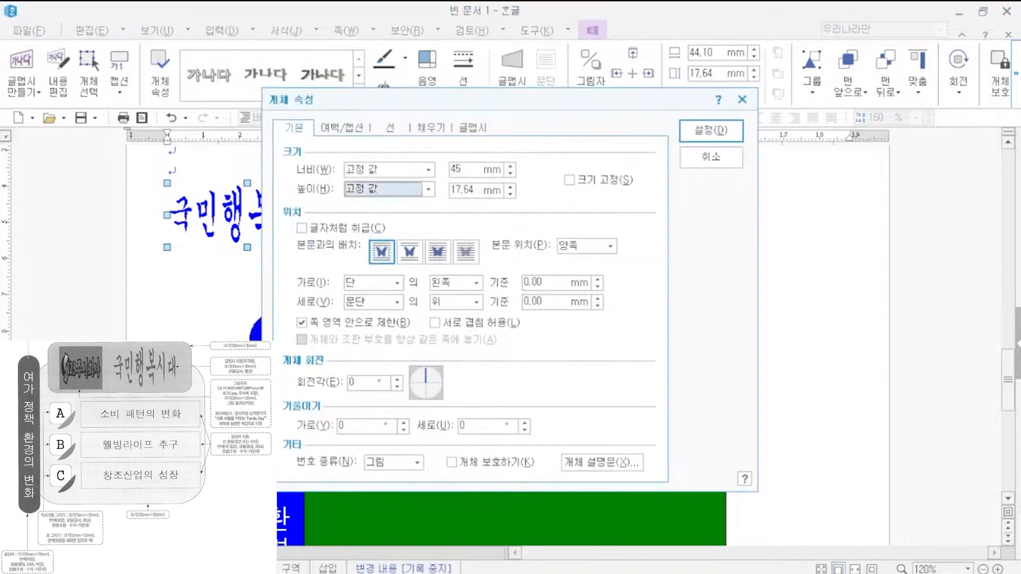
key("Tab")
type("30")
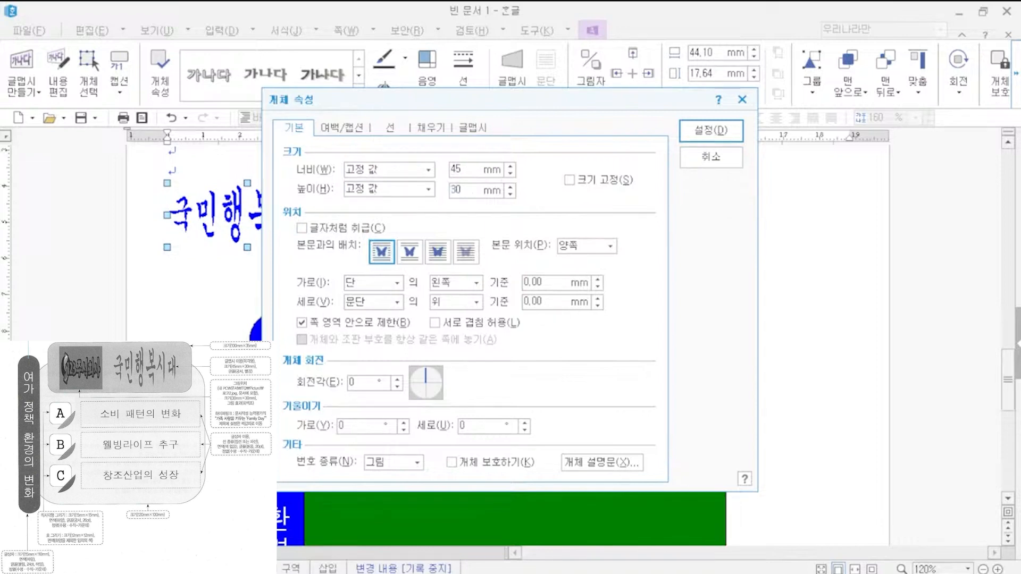
key("Tab")
key("space")
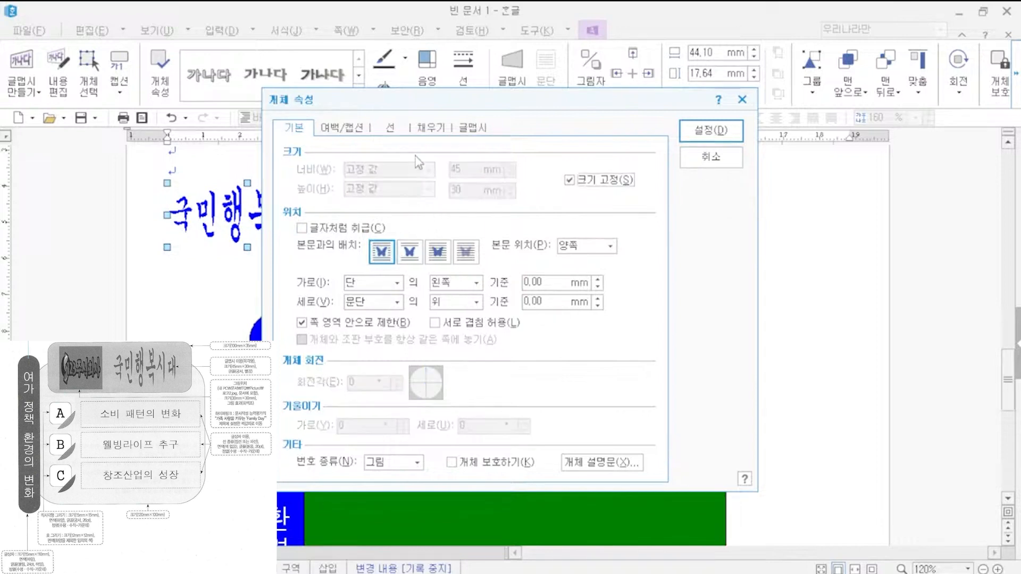
- Fill the "국민행복시대" WordArt with red (빨강, RGB 255,0,0) and apply the object properties
left_click(440, 134)
left_click(382, 208)
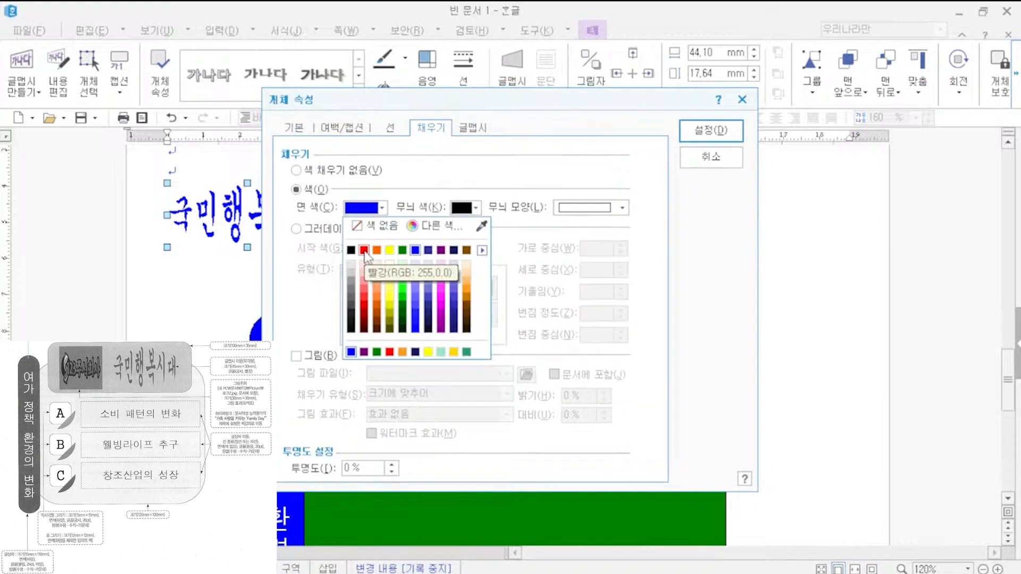
left_click(364, 251)
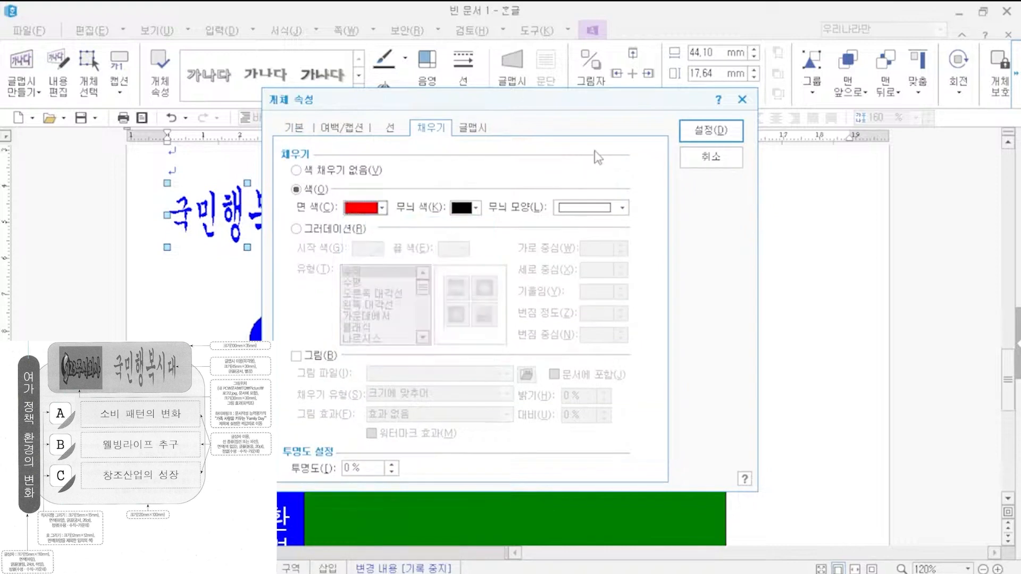
left_click(684, 139)
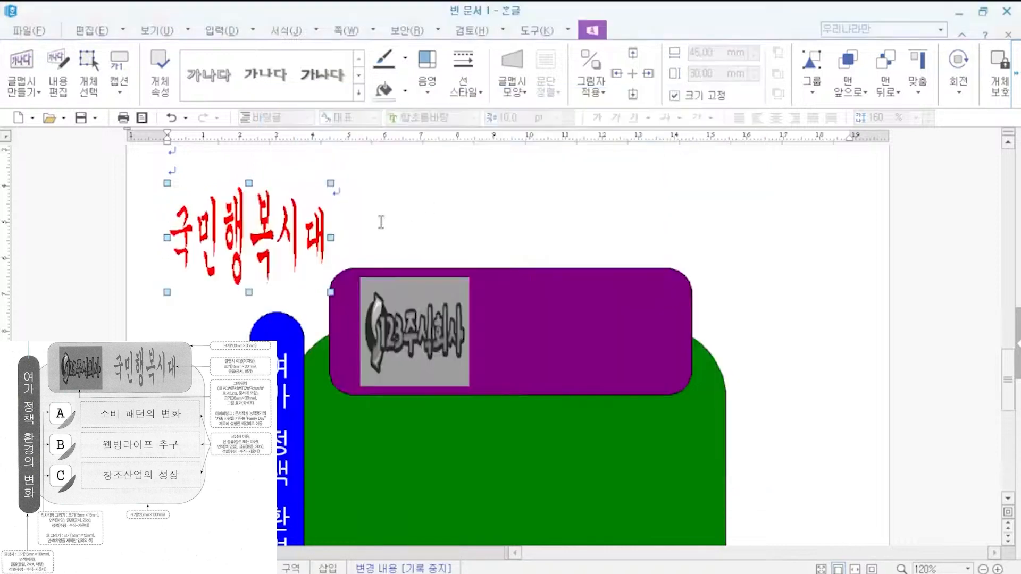
- Move the red WordArt over the purple rectangle's upper edge and open its object properties
left_click_drag(288, 244, 532, 267)
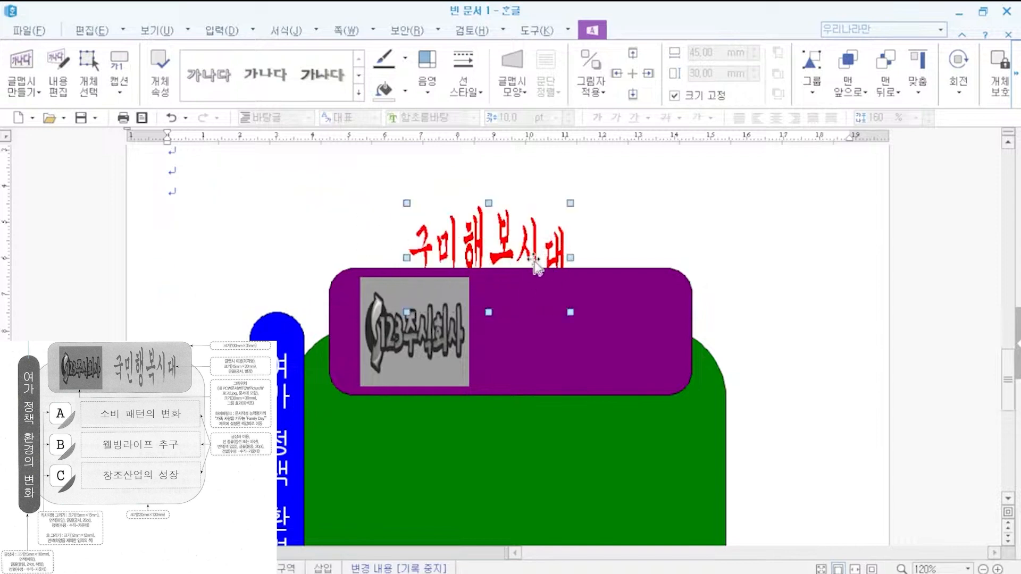
double_click(520, 249)
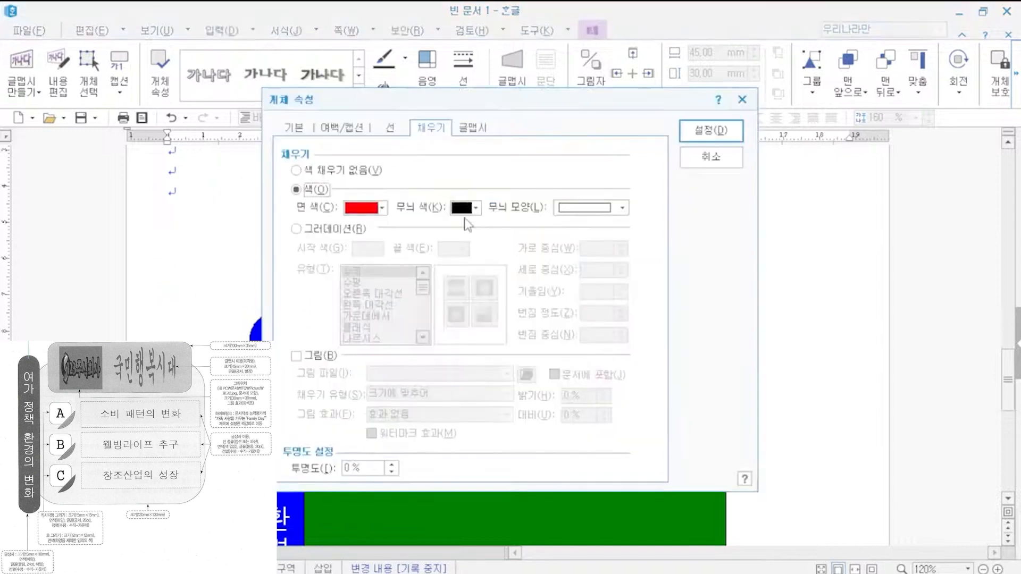
- Place the 국민행복시대 WordArt in front of the text and move it beside the logo on the purple banner
left_click(306, 130)
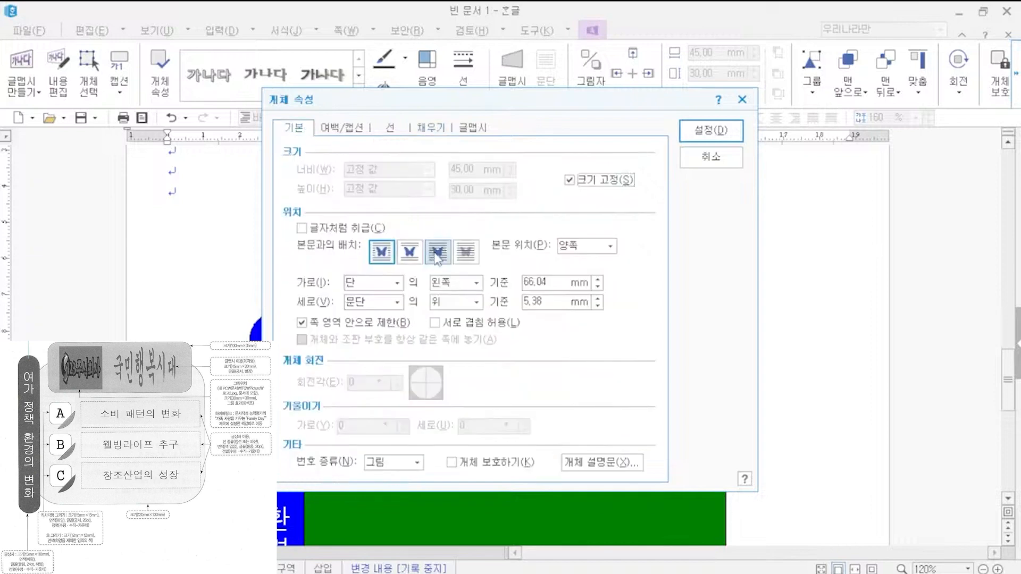
left_click(437, 253)
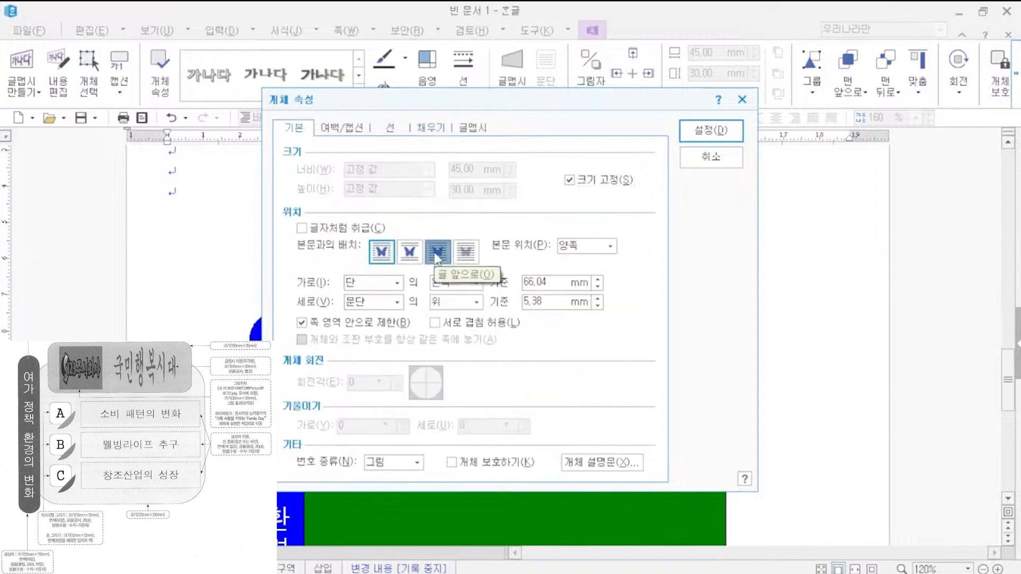
left_click(700, 137)
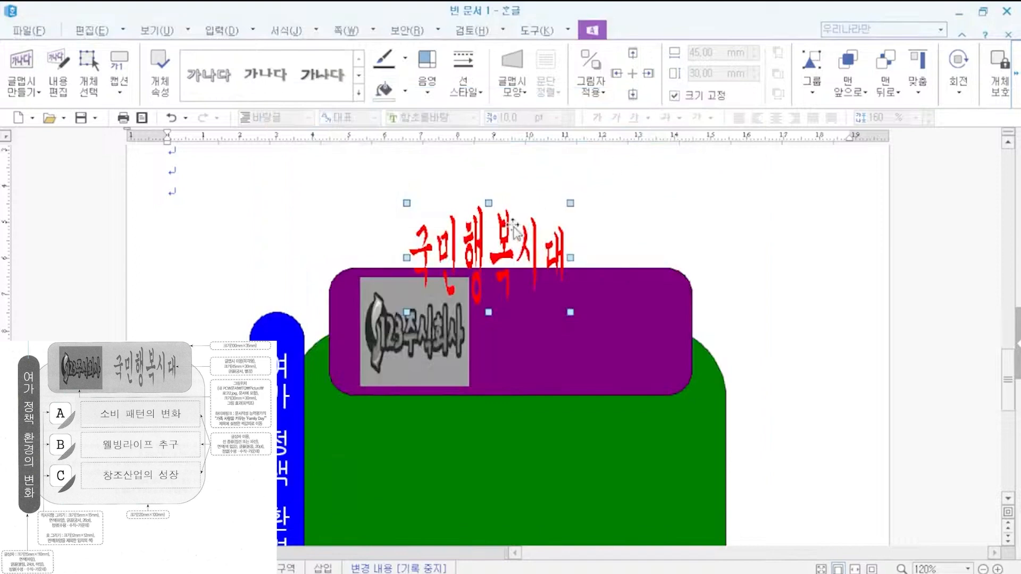
left_click_drag(503, 256, 594, 326)
key("Escape")
- Draw a rectangle about 14 × 13 mm in the upper-left area of the green shape, below the purple banner
scroll(705, 349, "down", 3)
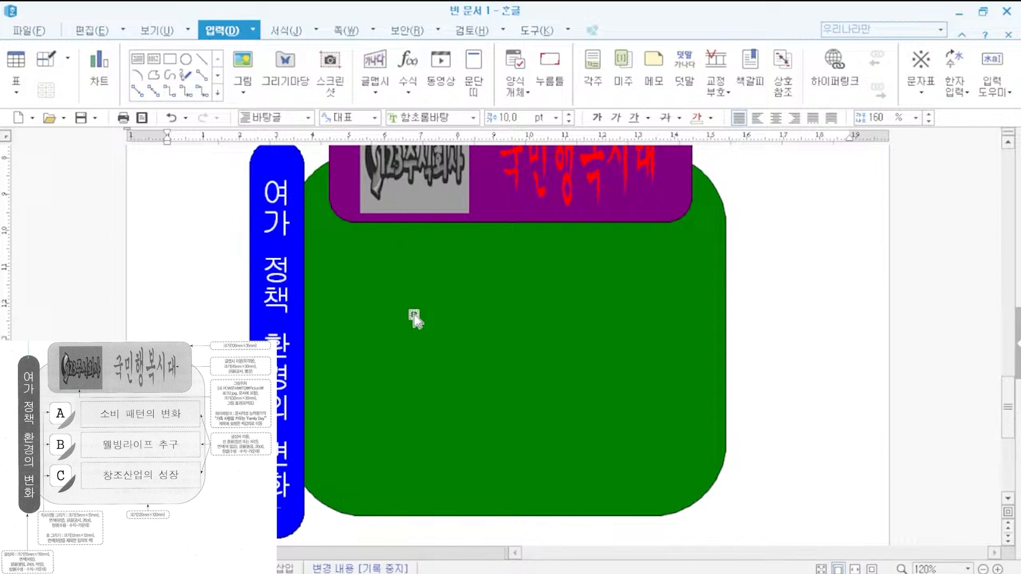
left_click(170, 58)
left_click_drag(345, 268, 396, 314)
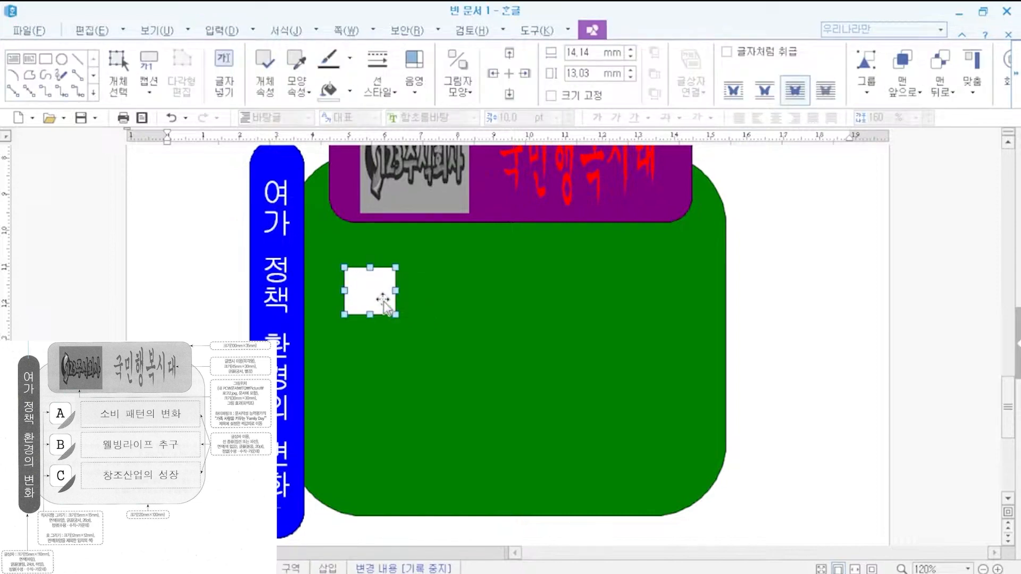
- Set the white rectangle's width and height to 15 mm and lock its size
double_click(386, 304)
left_click_drag(431, 100, 647, 109)
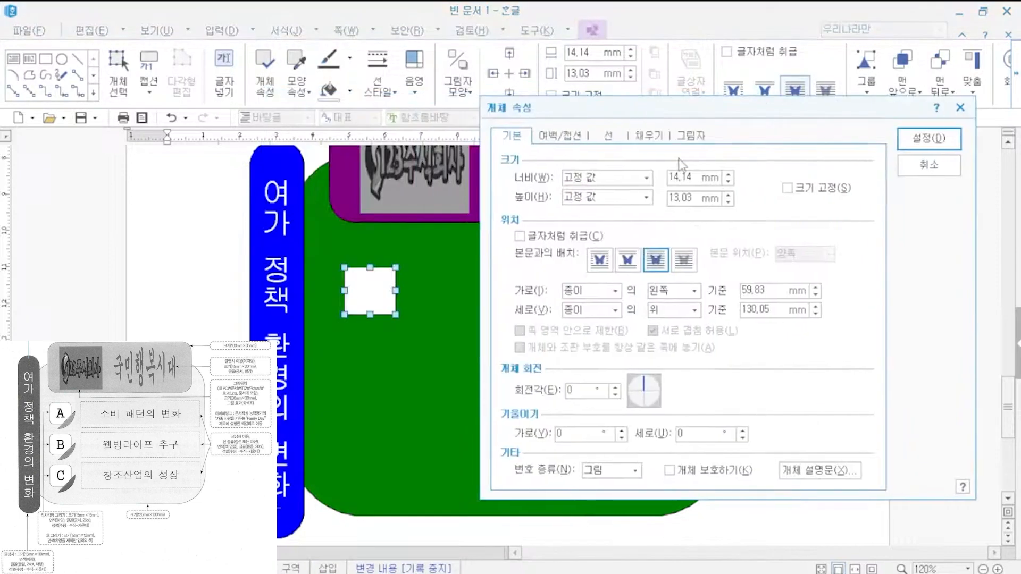
left_click_drag(699, 179, 601, 178)
type("15")
key("Tab")
key("Tab")
type("15")
key("Tab")
key("space")
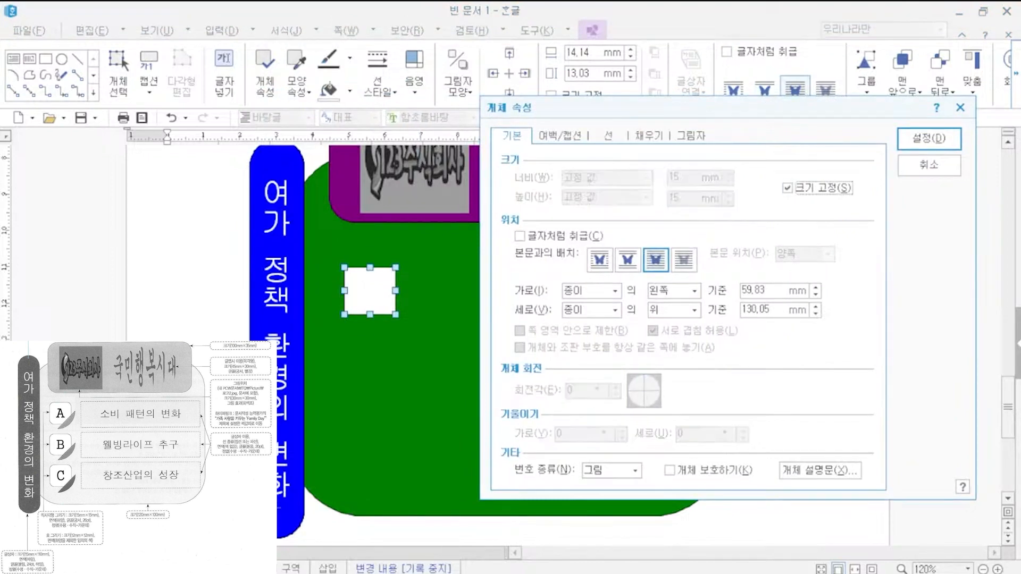
- Give the white square rounded corners with the 둥근 모양 corner style
left_click(609, 139)
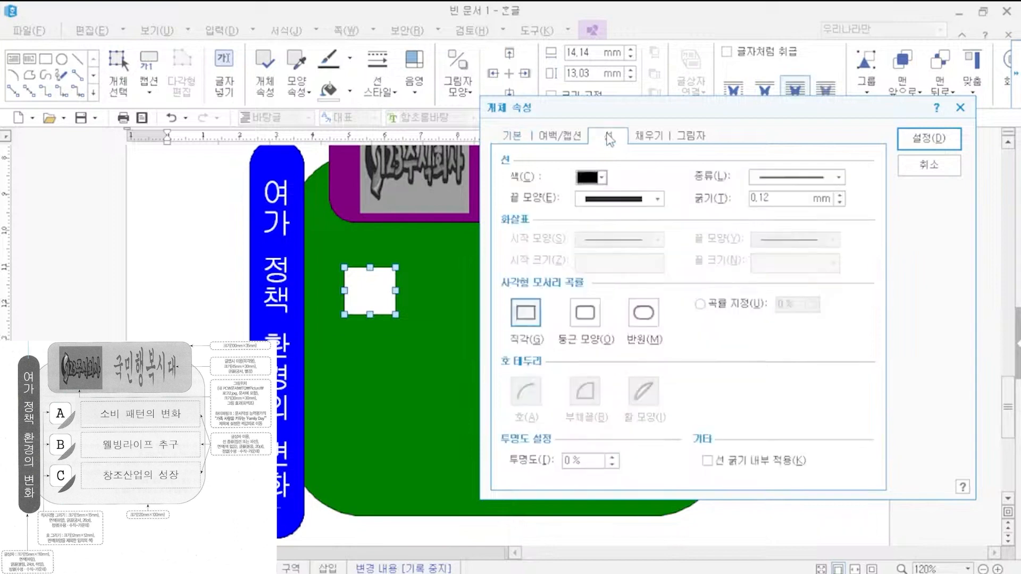
left_click(589, 312)
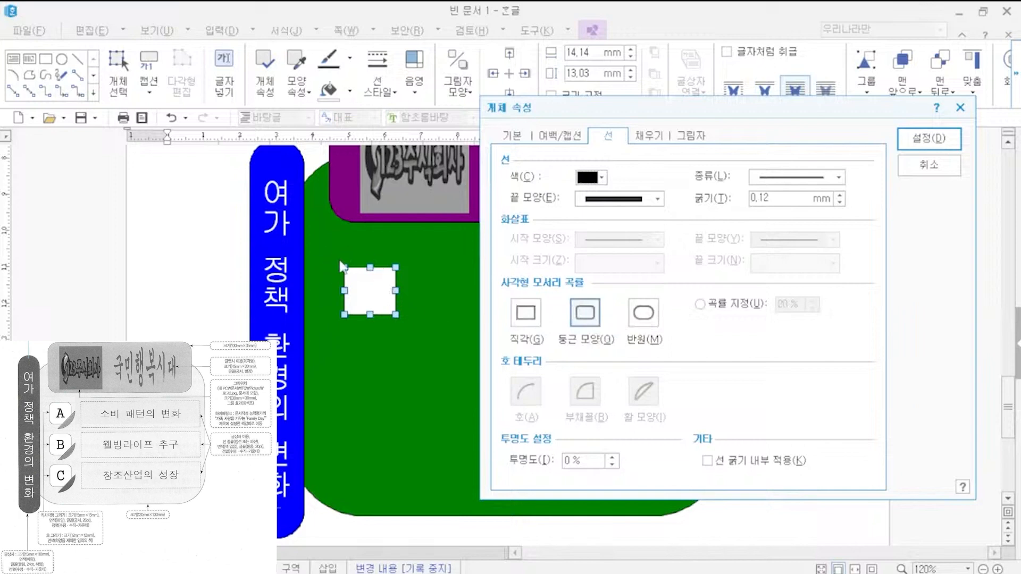
left_click(928, 145)
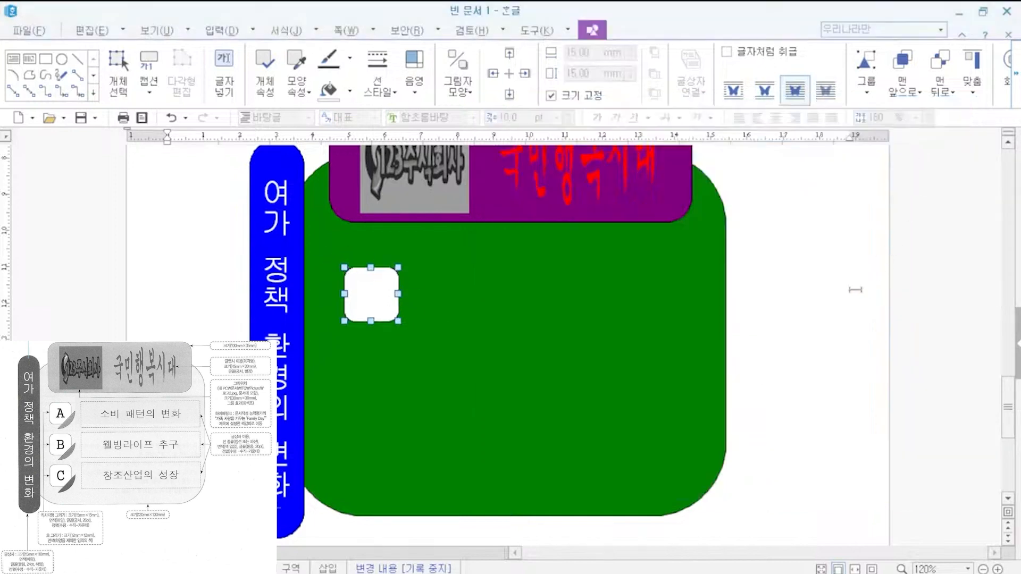
left_click(839, 291)
- Enable text entry inside the white rounded square and keep the square selected
scroll(737, 328, "down", 2)
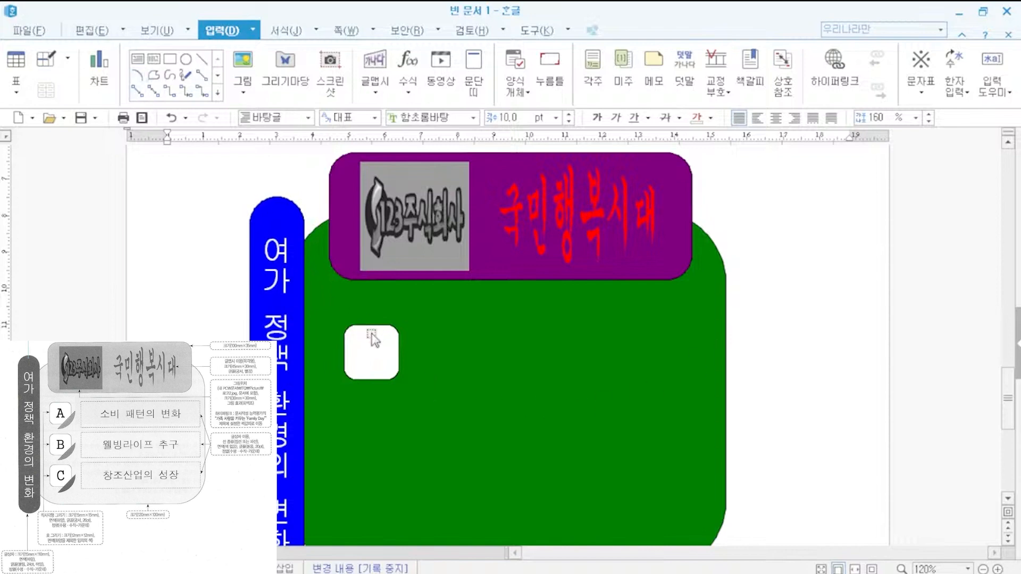
left_click(396, 355)
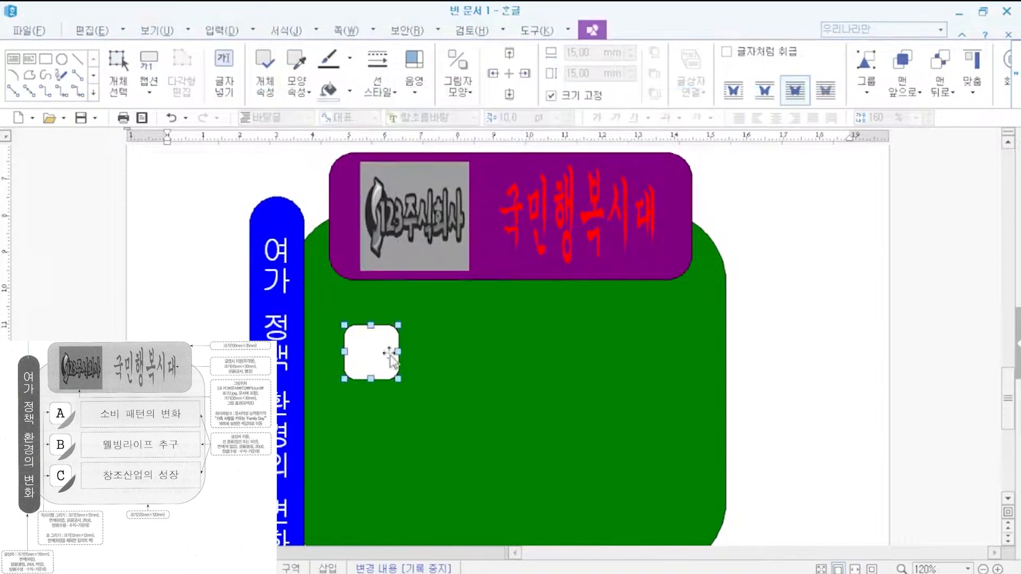
right_click(389, 353)
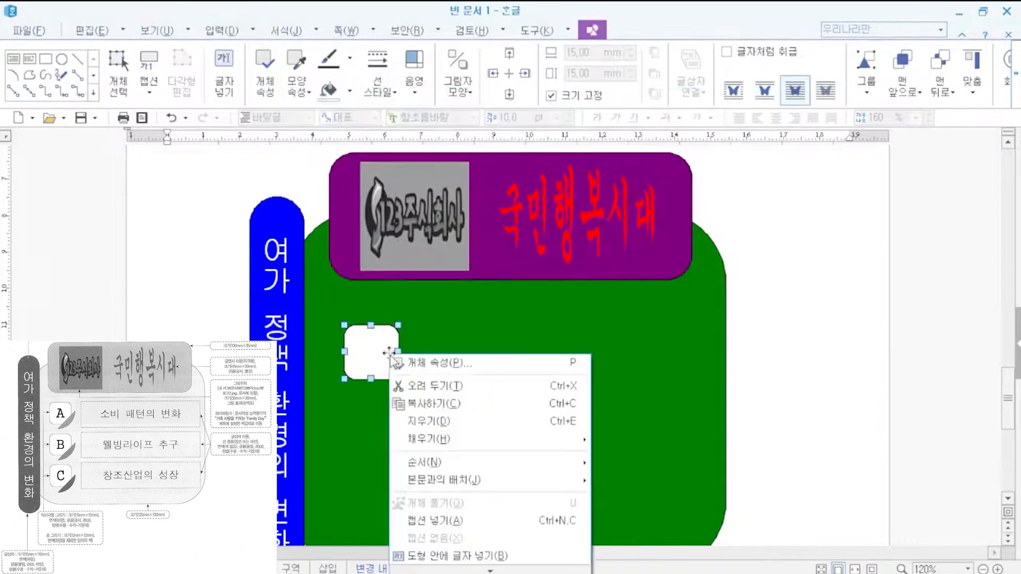
left_click(441, 555)
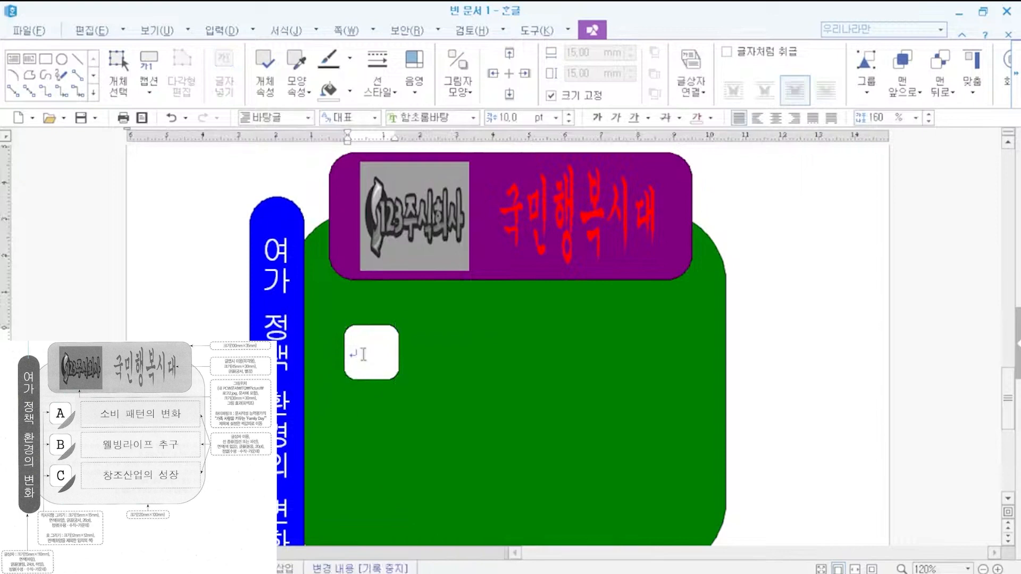
key("Escape")
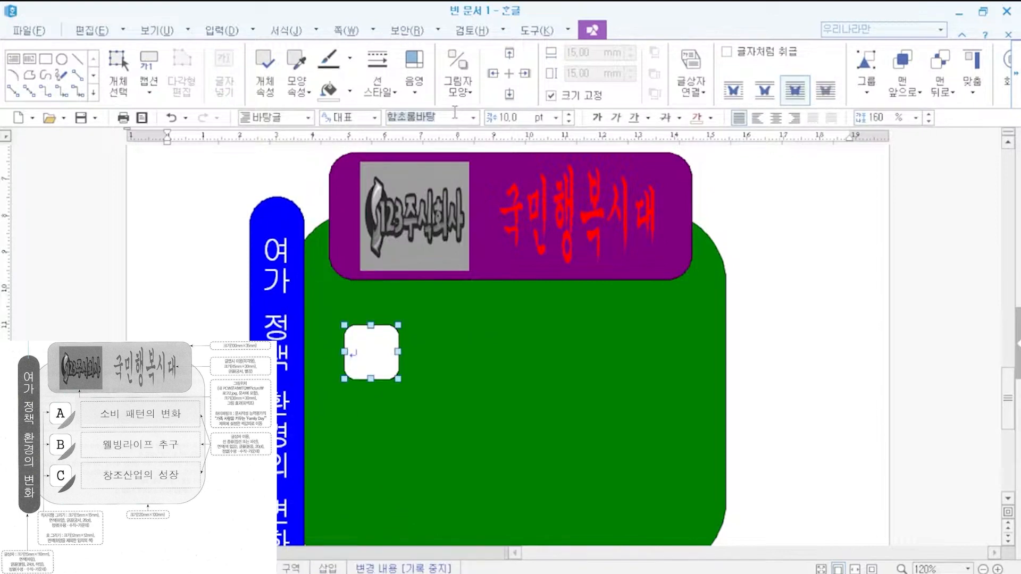
- Set the rounded square's text to the 궁서 font at 26 pt
left_click(436, 117)
type("궁서")
key("Return")
left_click(512, 113)
type("26")
key("Return")
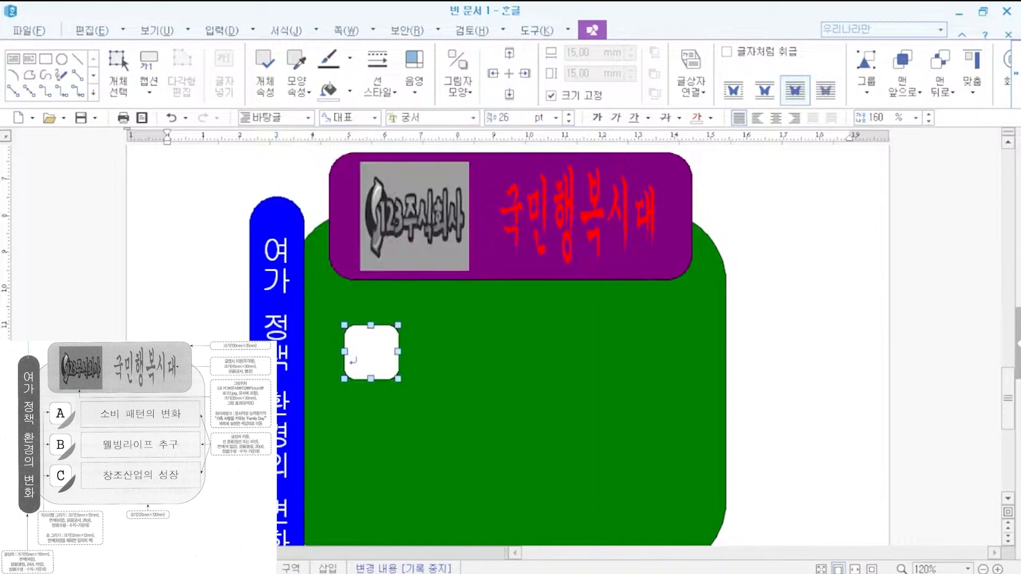
- Enter a centred "A" in the white rounded square and shift the square slightly up and to the right
left_click(776, 117)
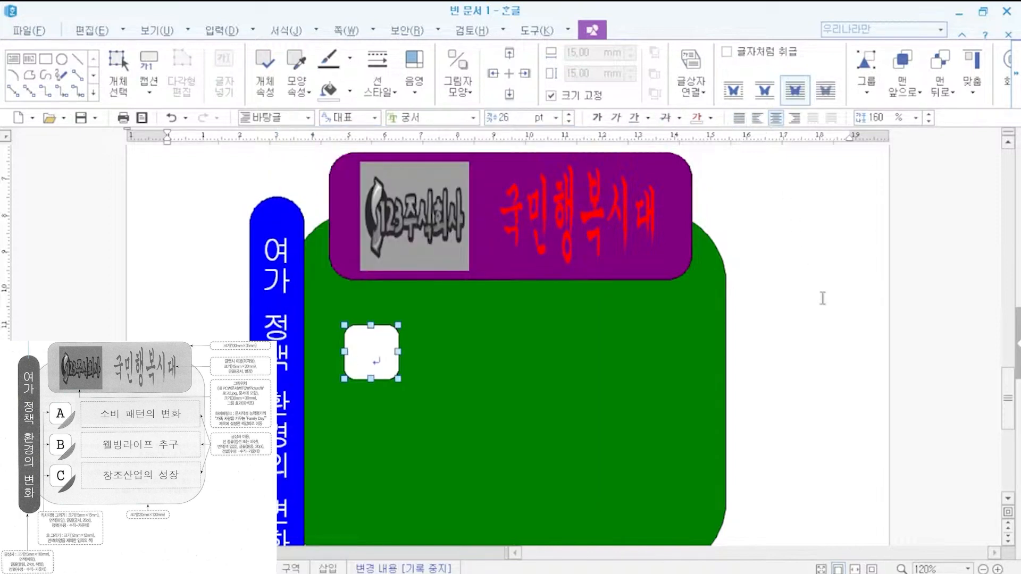
type("A")
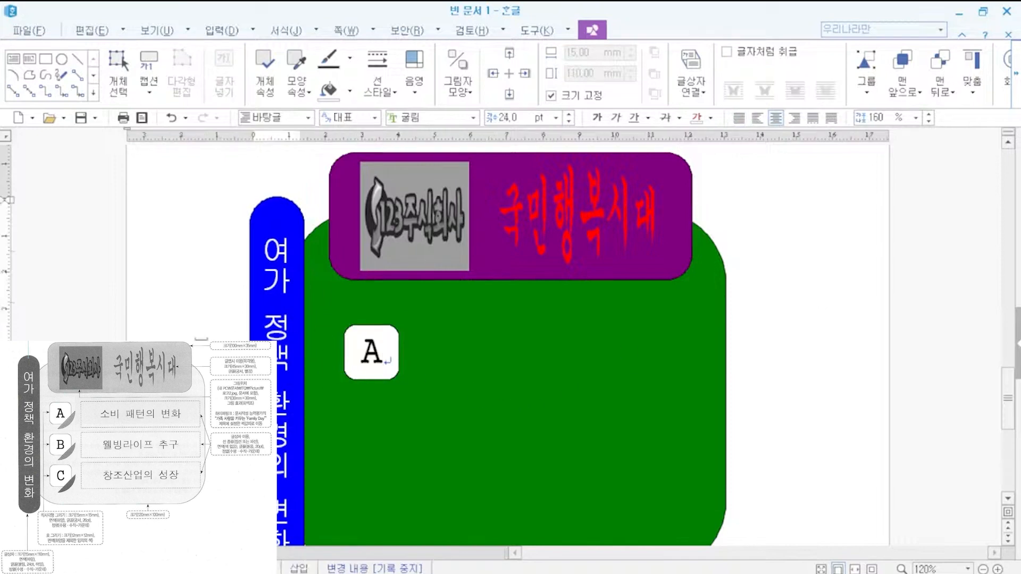
left_click_drag(378, 325, 384, 310)
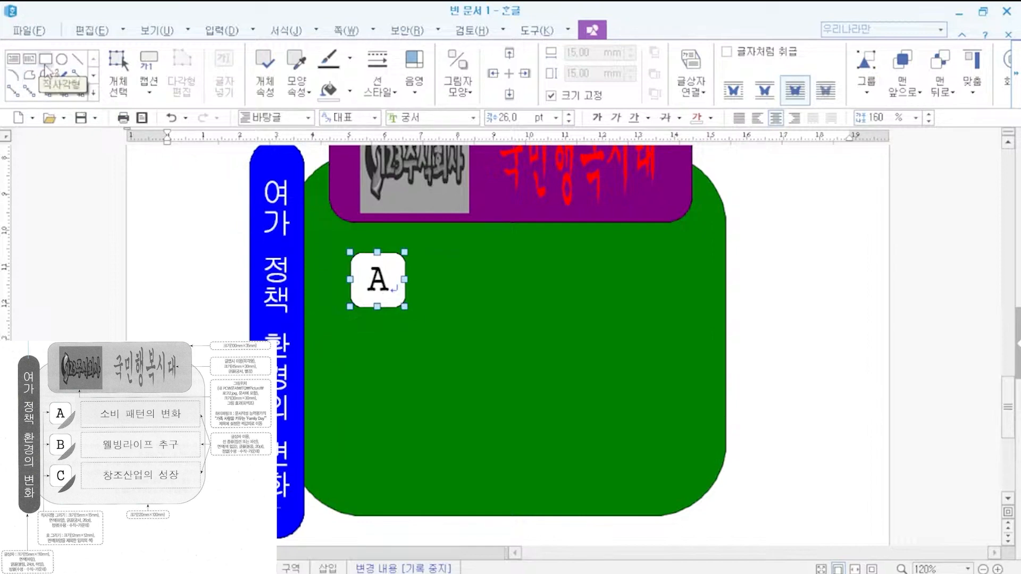
- Draw an arc near the right edge of the green shape and set its width and height to 12 mm
left_click(16, 80)
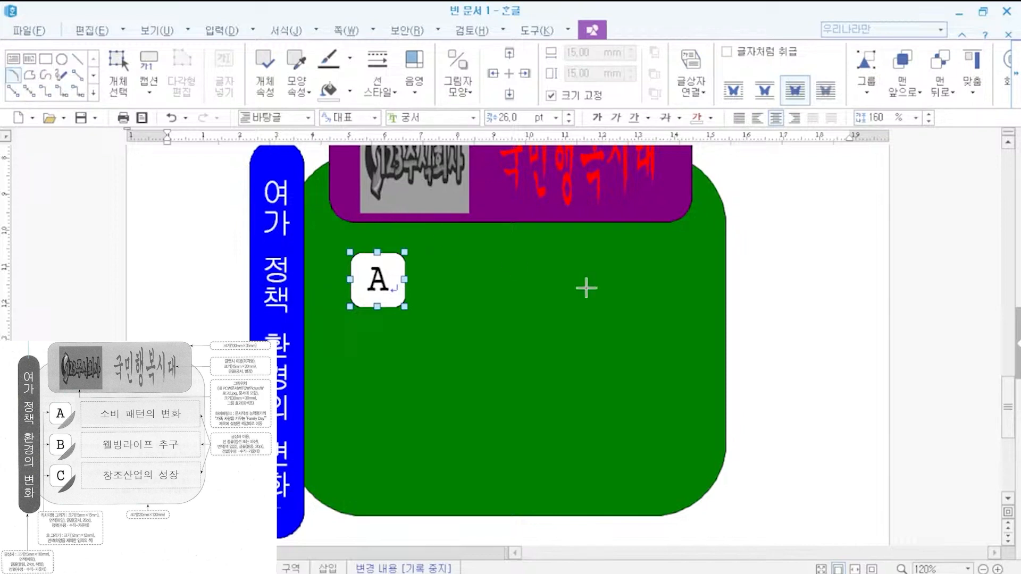
left_click_drag(645, 292, 695, 319)
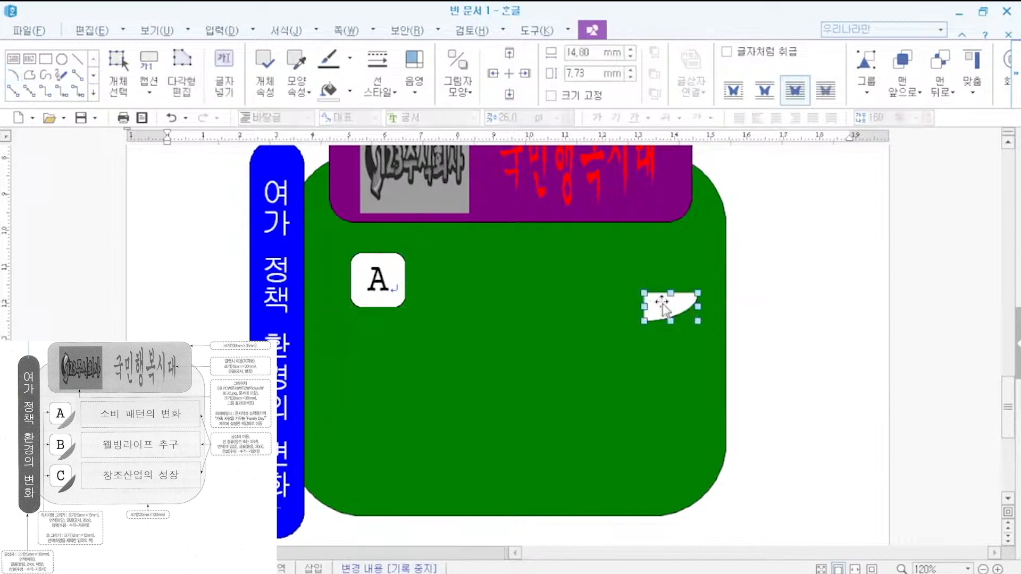
double_click(661, 301)
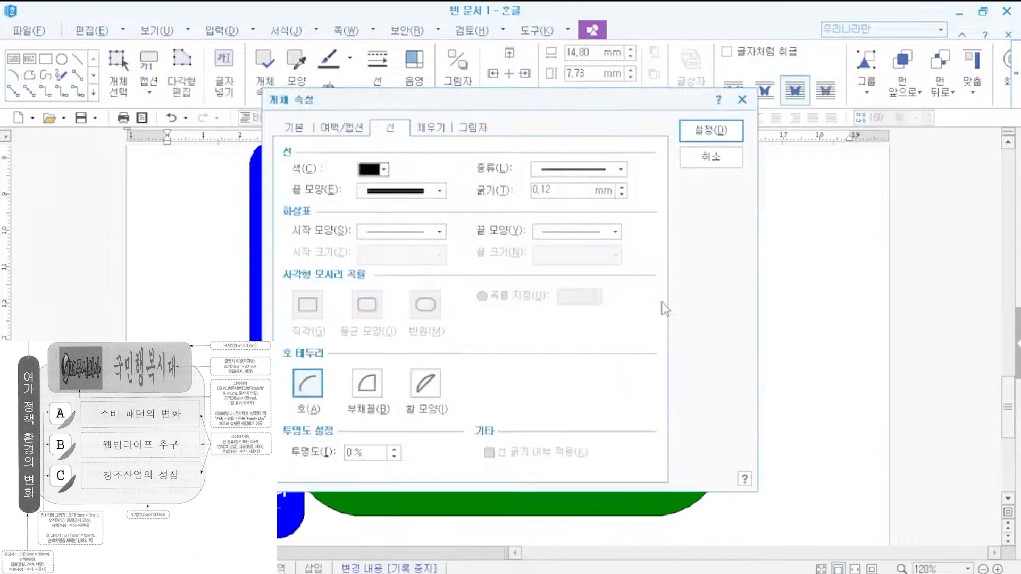
left_click(298, 130)
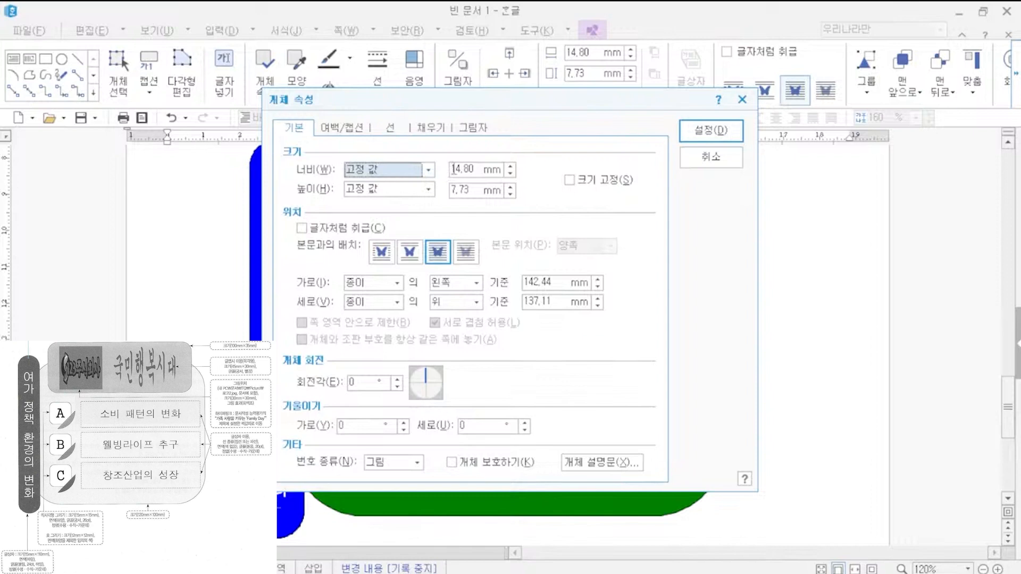
left_click(476, 169)
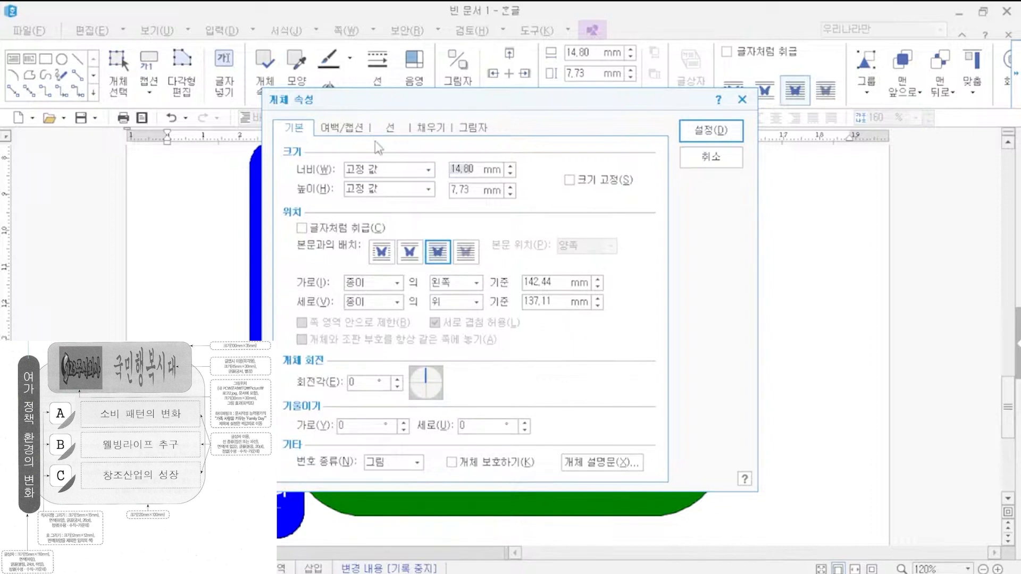
type("12")
key("Tab")
key("Tab")
type("12")
- Fill the arc with solid yellow and apply its object properties
left_click(433, 128)
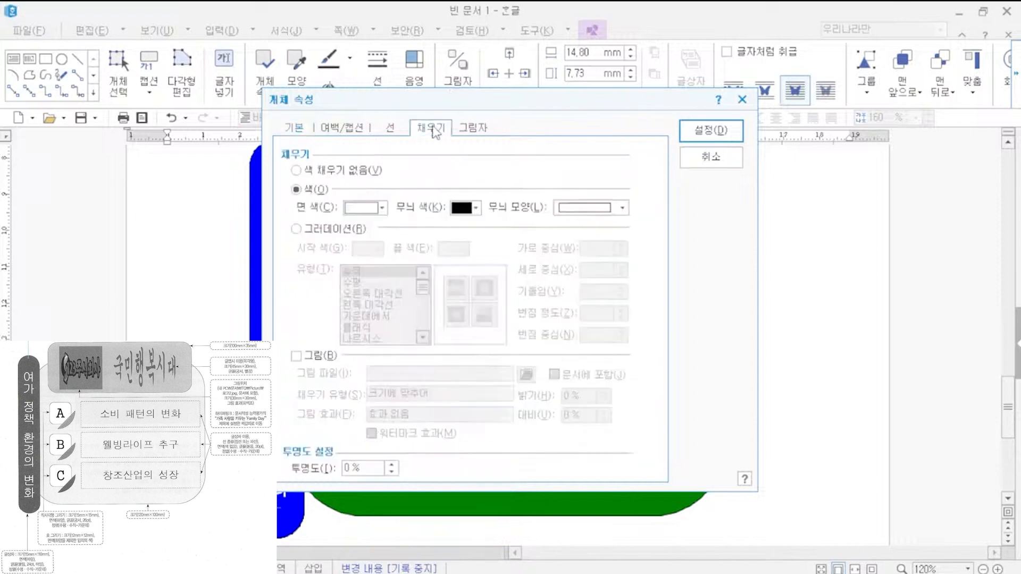
left_click(356, 207)
left_click(389, 258)
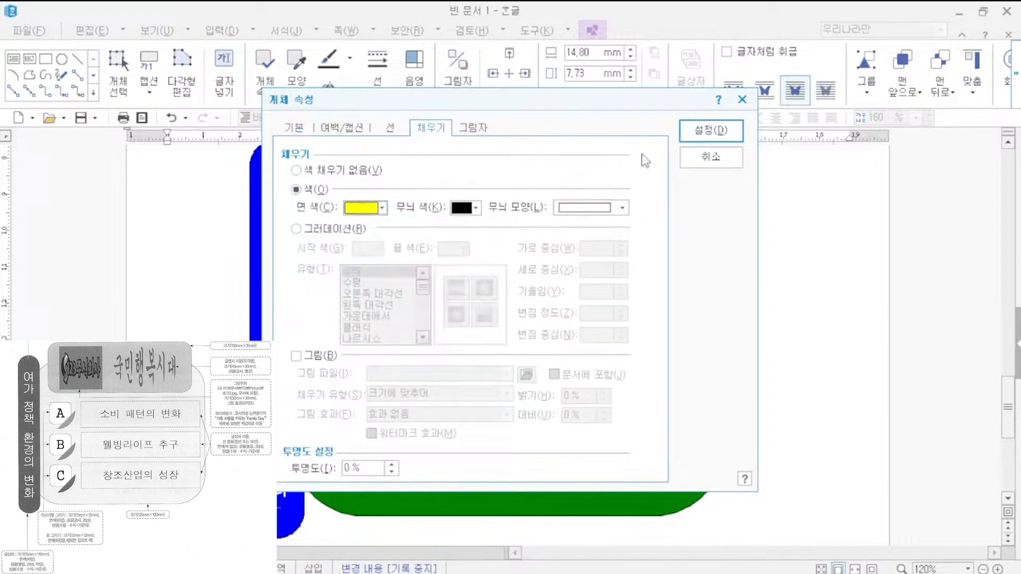
left_click(707, 131)
- Change the yellow arc's border type to the bow shape (활 모양)
double_click(669, 313)
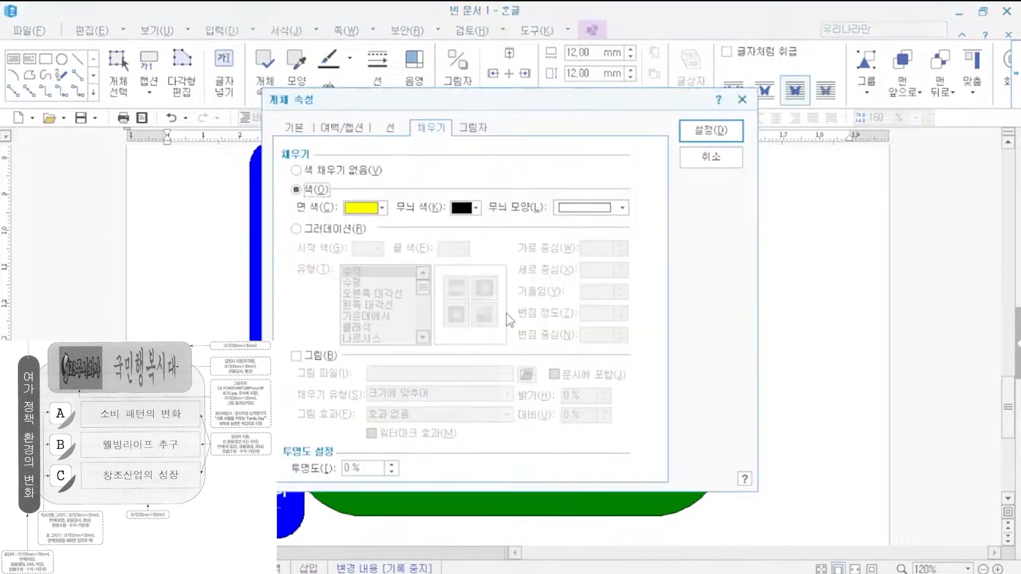
left_click(391, 129)
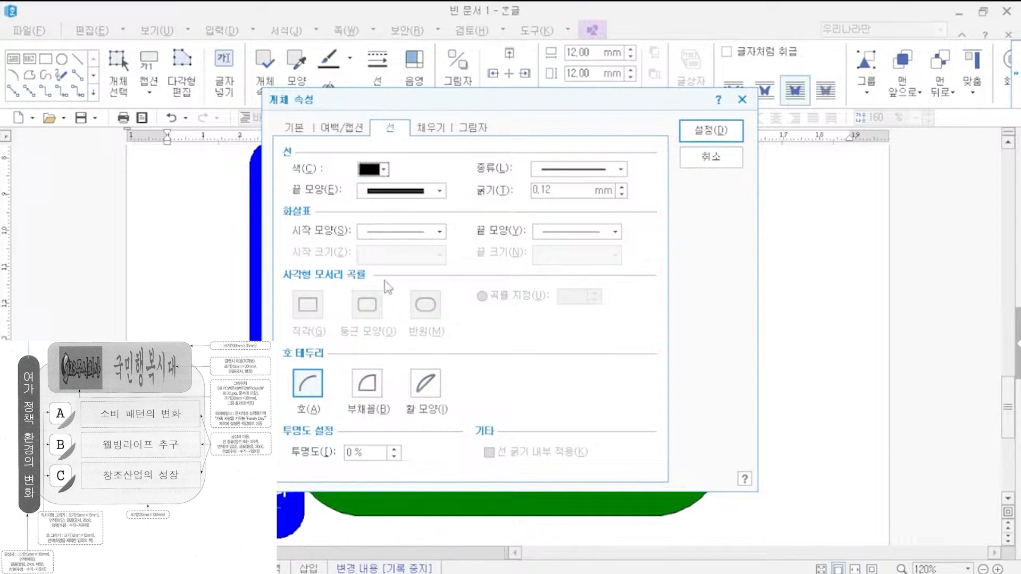
left_click(419, 388)
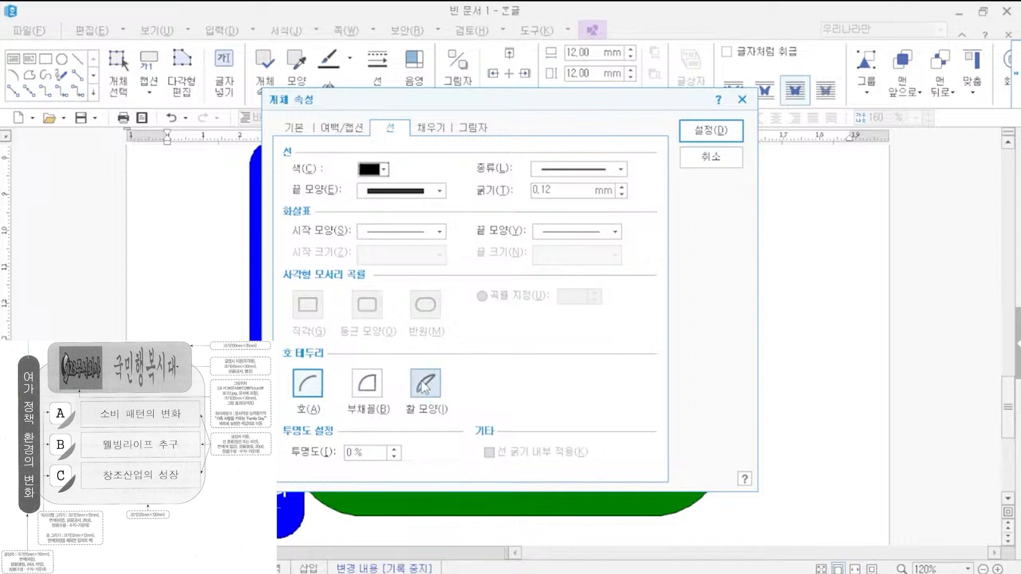
left_click(702, 134)
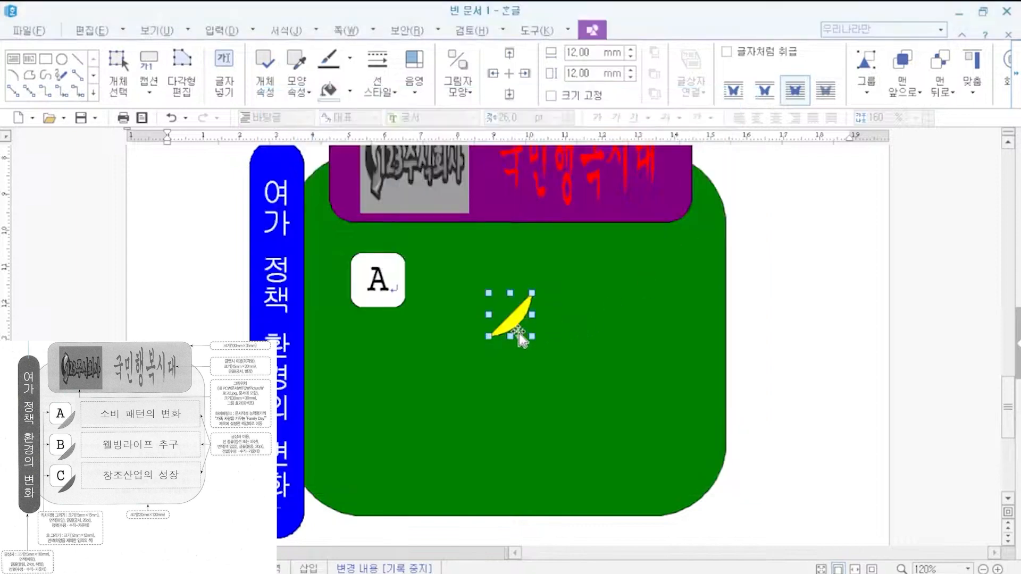
- Move the yellow bow onto the lower-right corner of the "A" square
left_click_drag(516, 323, 403, 305)
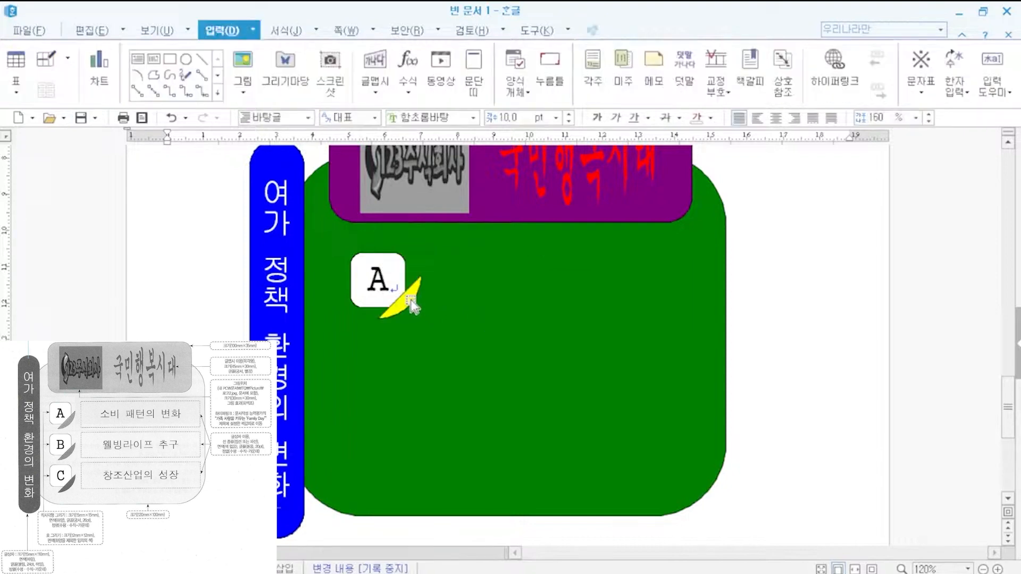
left_click(413, 305)
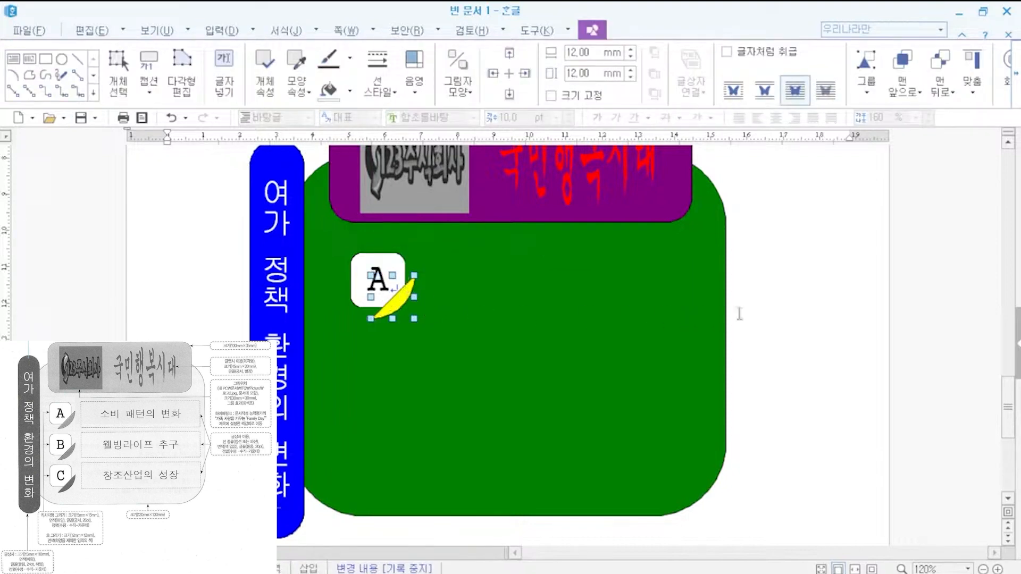
left_click(780, 314)
- Draw a horizontal text box about 70 × 15 mm inside the green shape, to the right of the "A" square
key("F11")
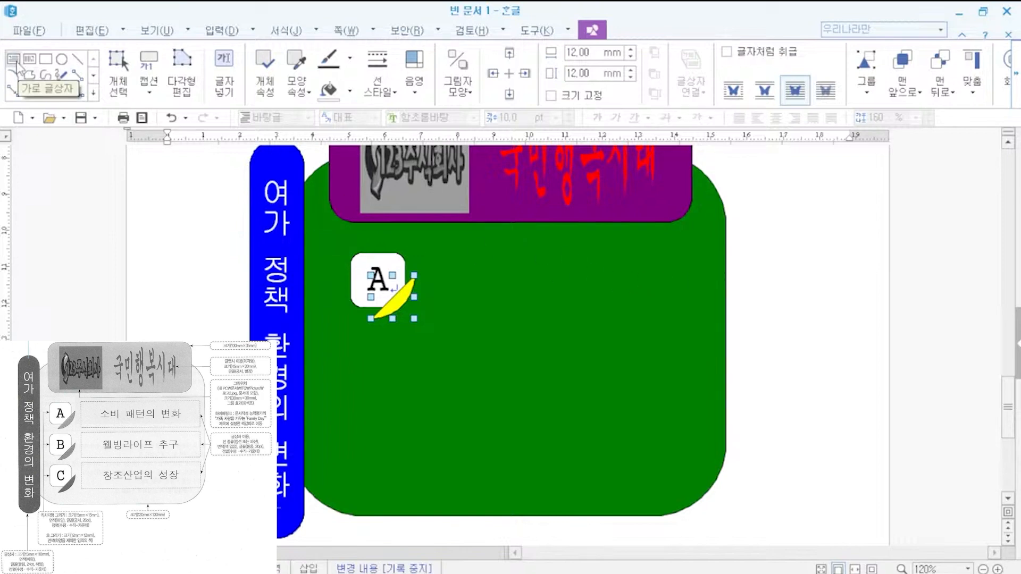
left_click(16, 63)
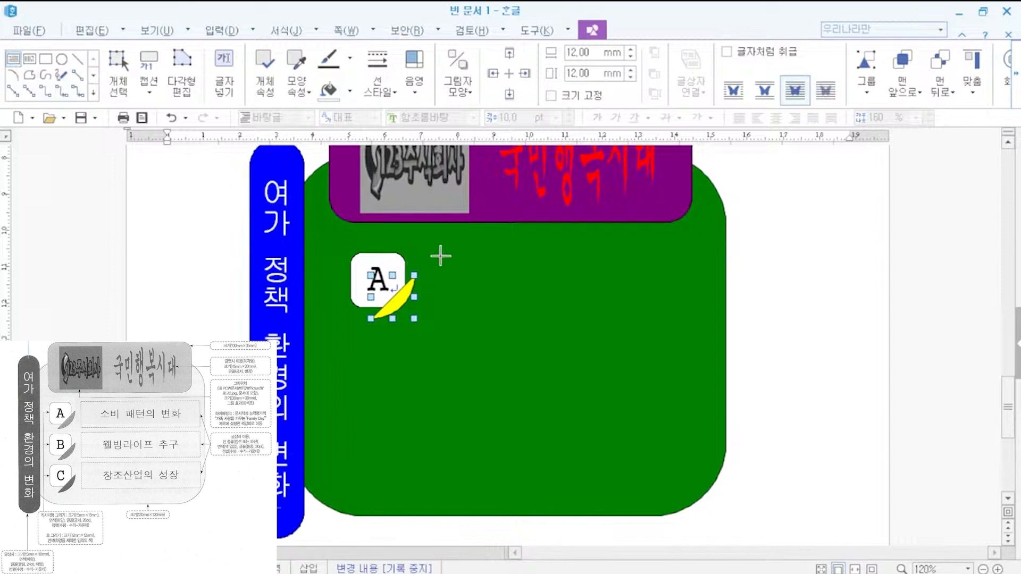
left_click_drag(442, 256, 696, 309)
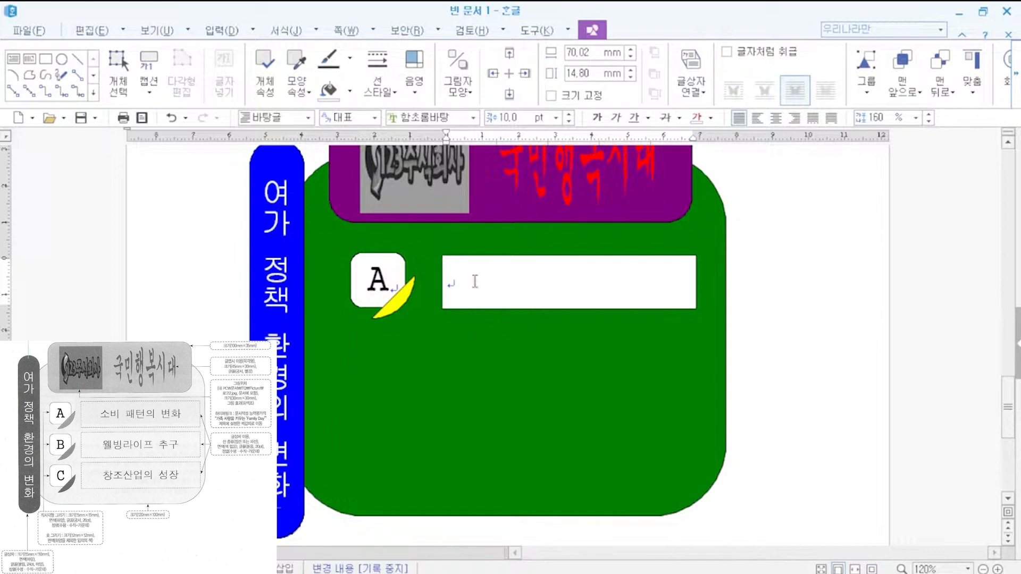
- Format the text box beside the "A" square with the 돋움 font at 20 pt and centre alignment
left_click(536, 313)
left_click(450, 119)
type("ㄷ")
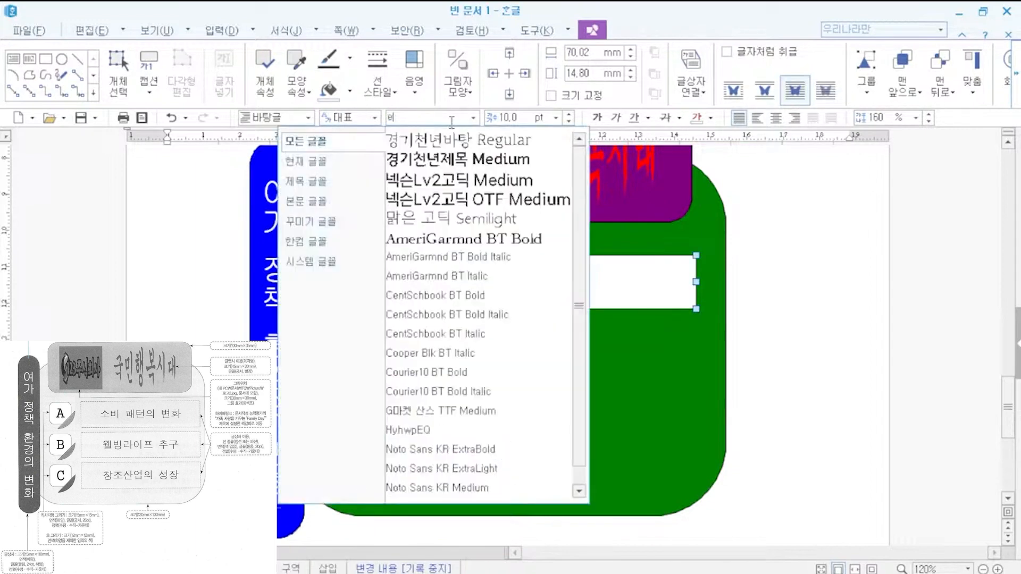
type("ㅗㄷㅇㅜ")
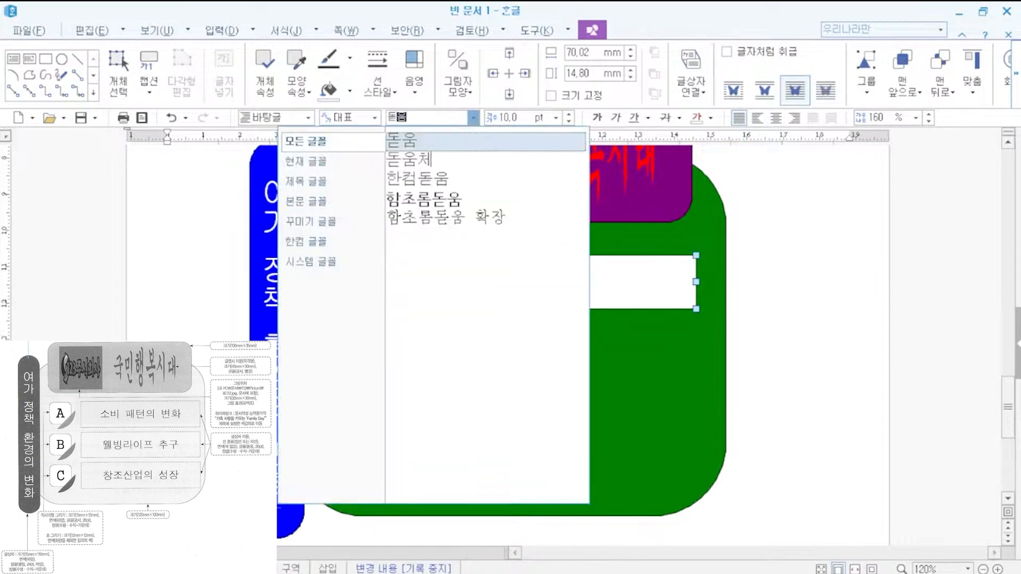
type("ㅁ")
key("Return")
left_click(515, 114)
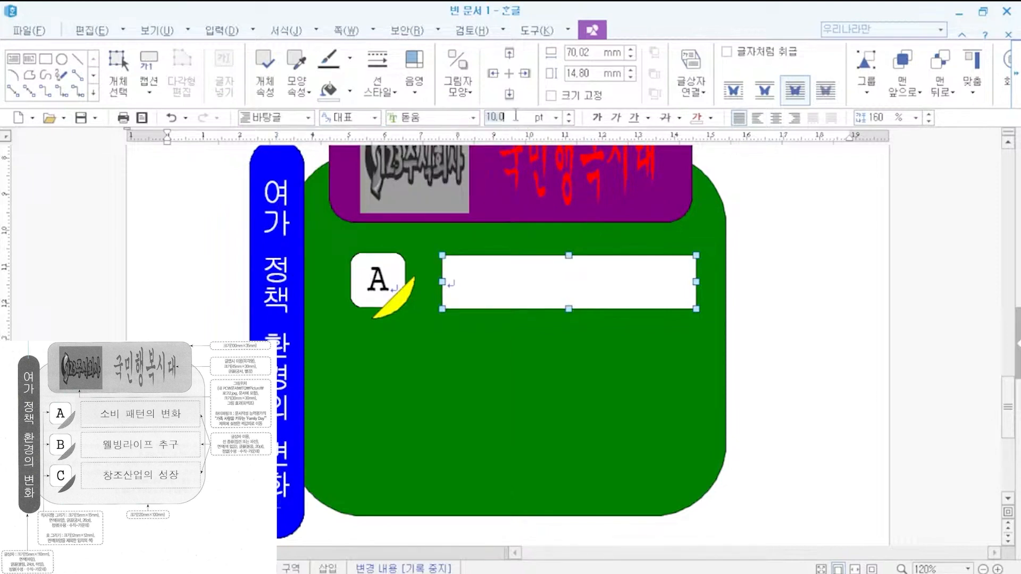
type("20")
key("Return")
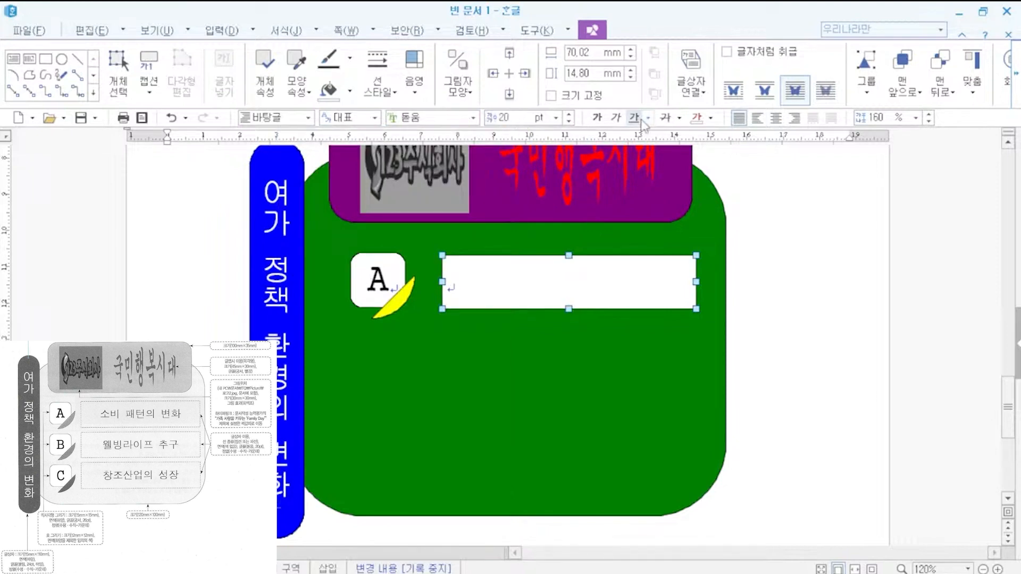
left_click(776, 117)
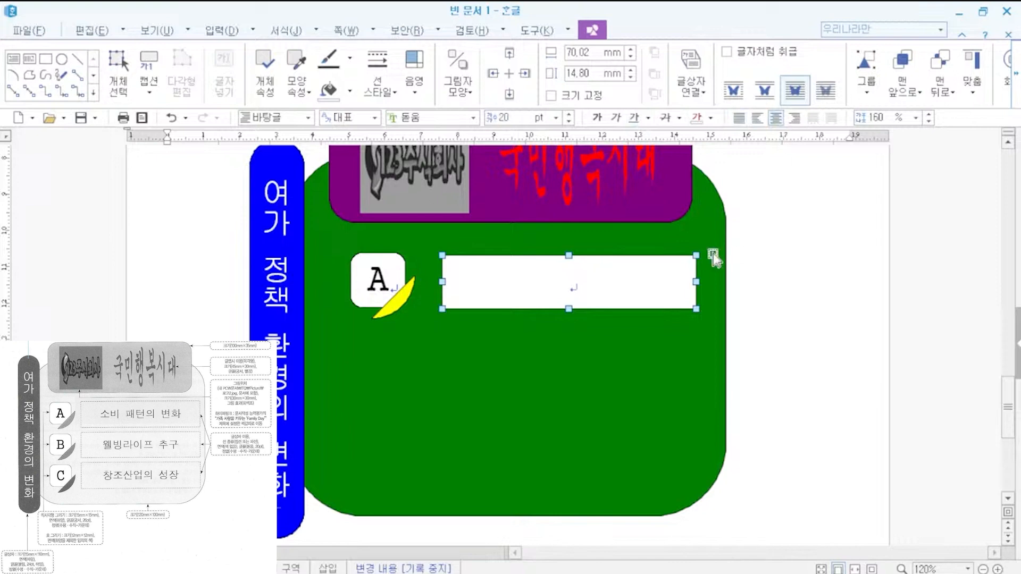
- Remove the text box's fill colour and change its border to a dashed line
double_click(612, 261)
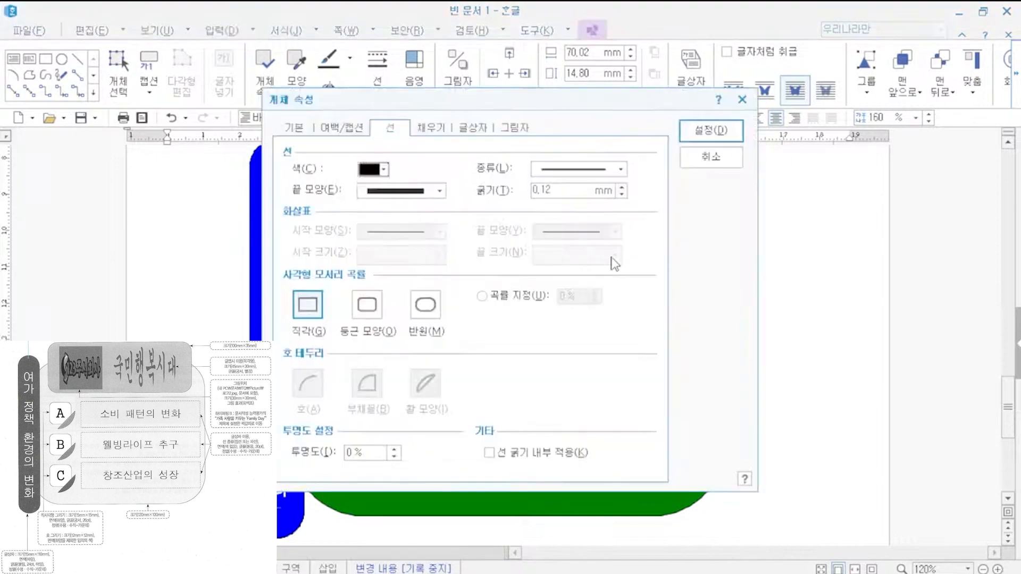
left_click(432, 128)
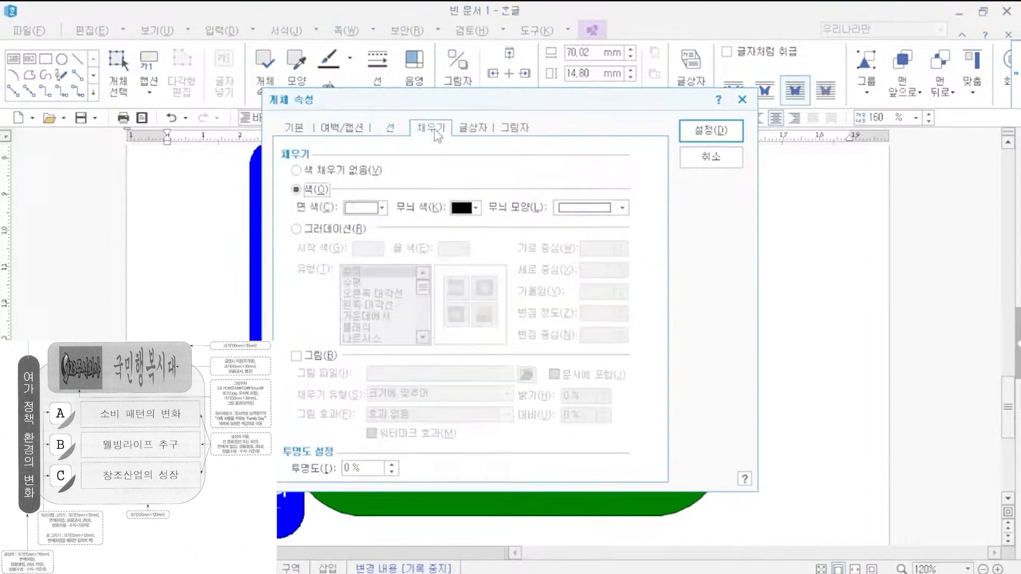
left_click(324, 170)
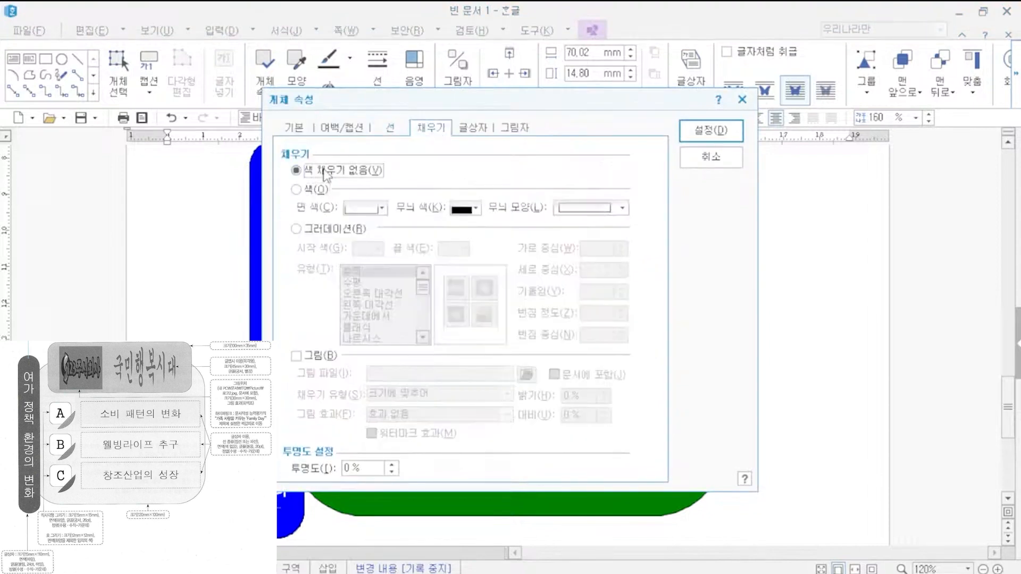
left_click(391, 130)
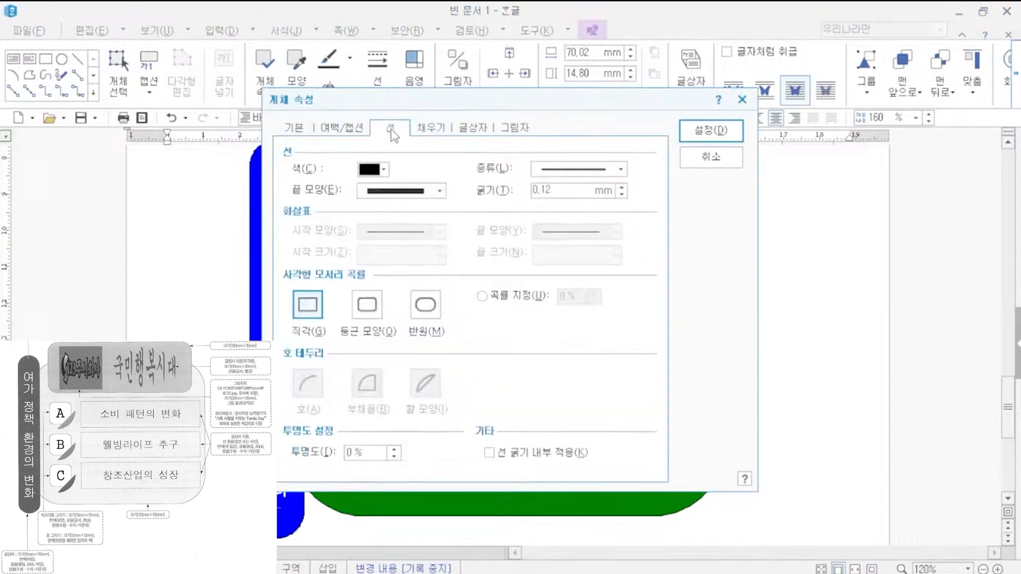
left_click(562, 174)
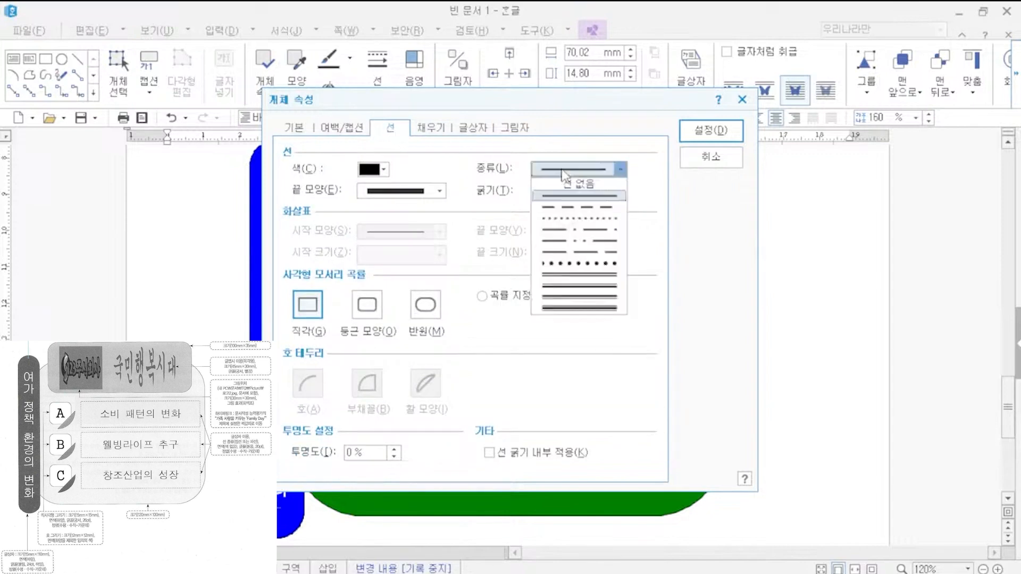
left_click(584, 208)
left_click(711, 130)
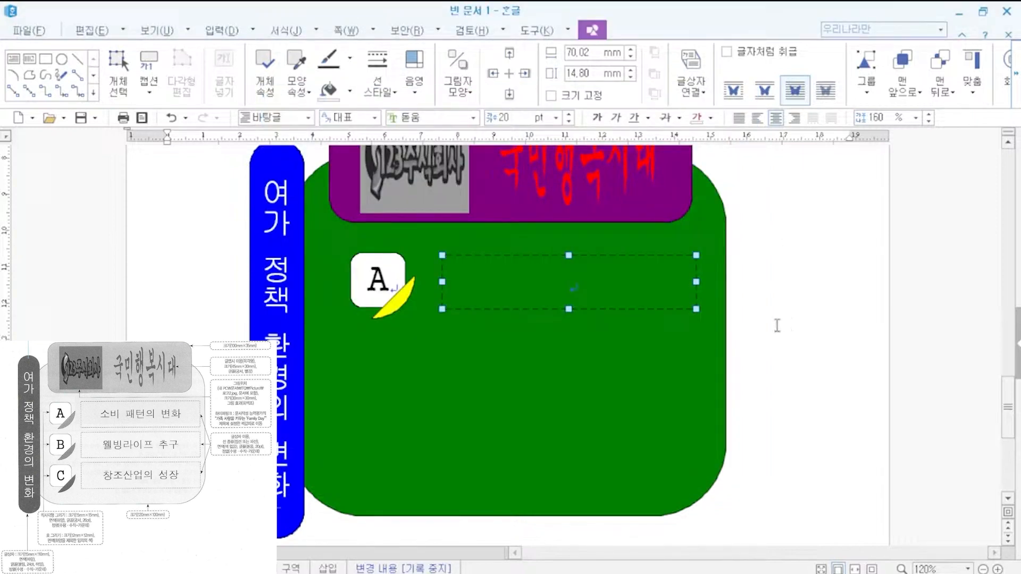
left_click(765, 304)
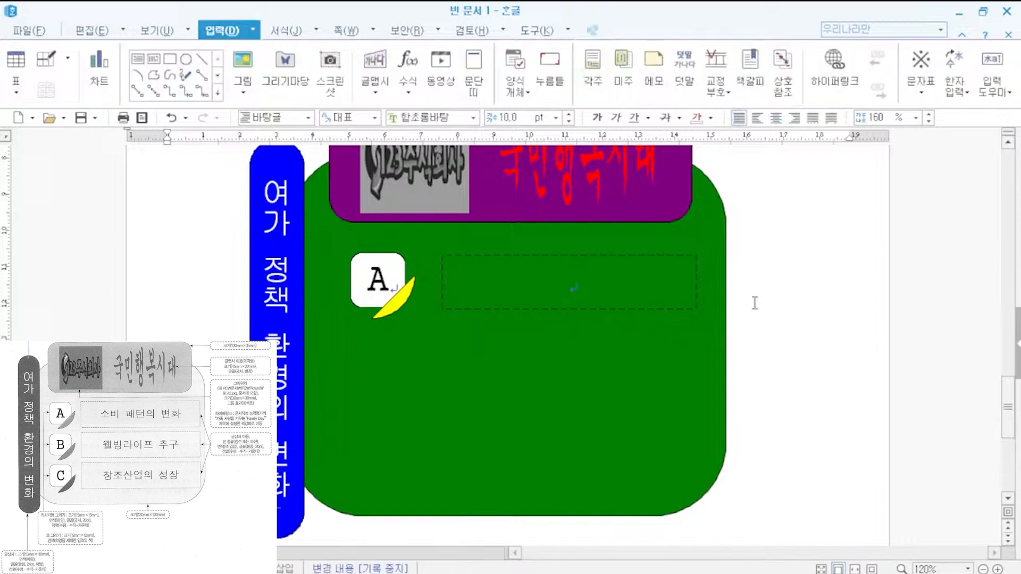
- Enter "소비 패턴의 변화" in the dashed text box and nudge the box slightly closer to the "A" square
left_click(542, 289)
type("소")
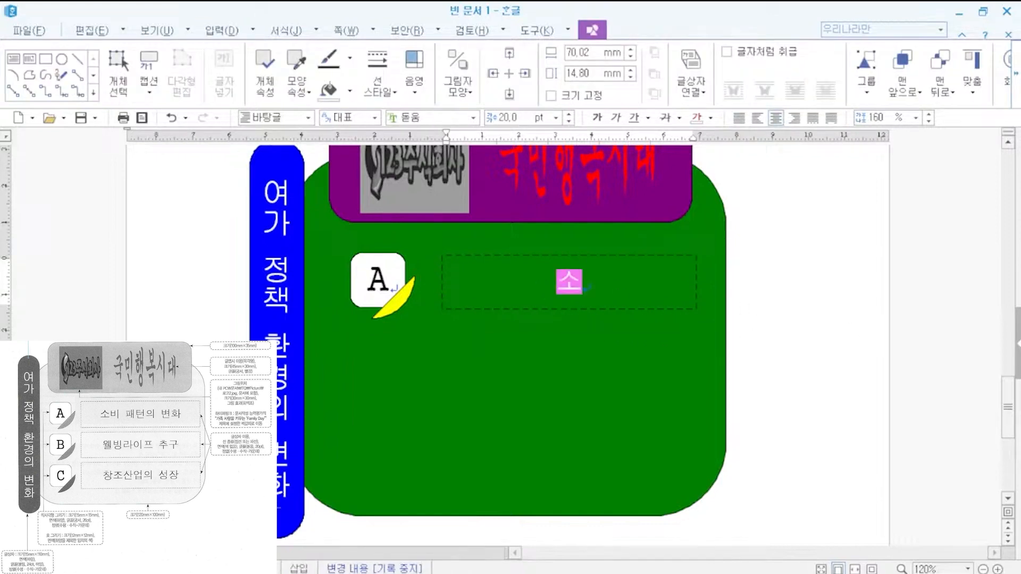
type("비 패턴의 벼ㄴ화")
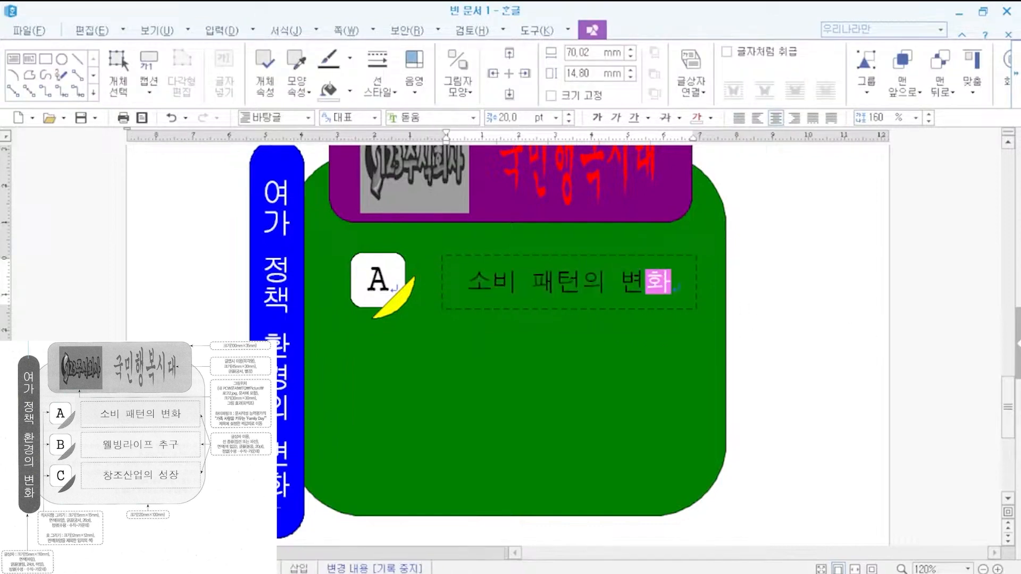
left_click(680, 335)
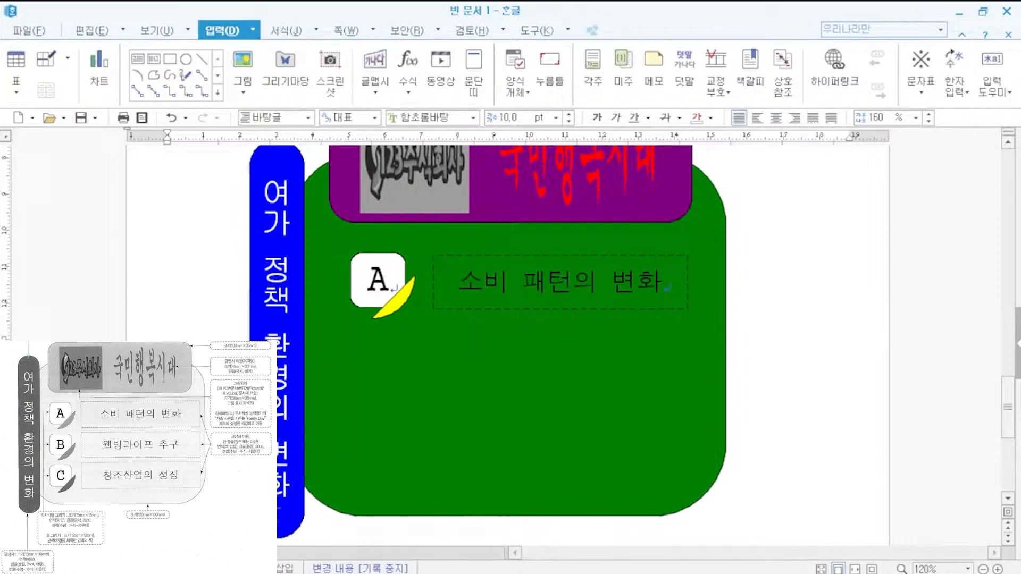
- Copy the "A" square, its yellow bow and the text box together twice straight down, forming three evenly spaced rows
left_click(375, 258)
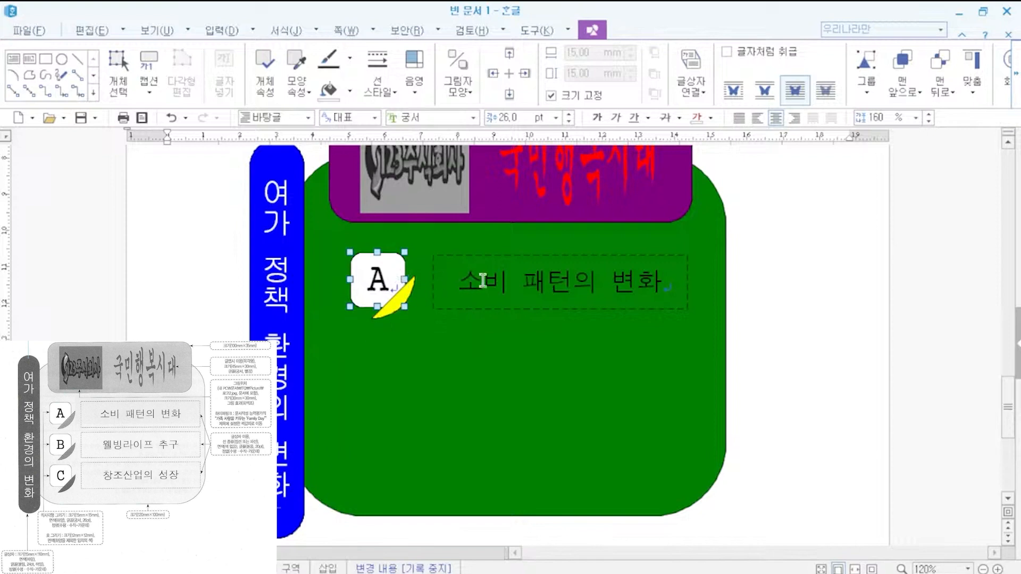
left_click(390, 318, "shift")
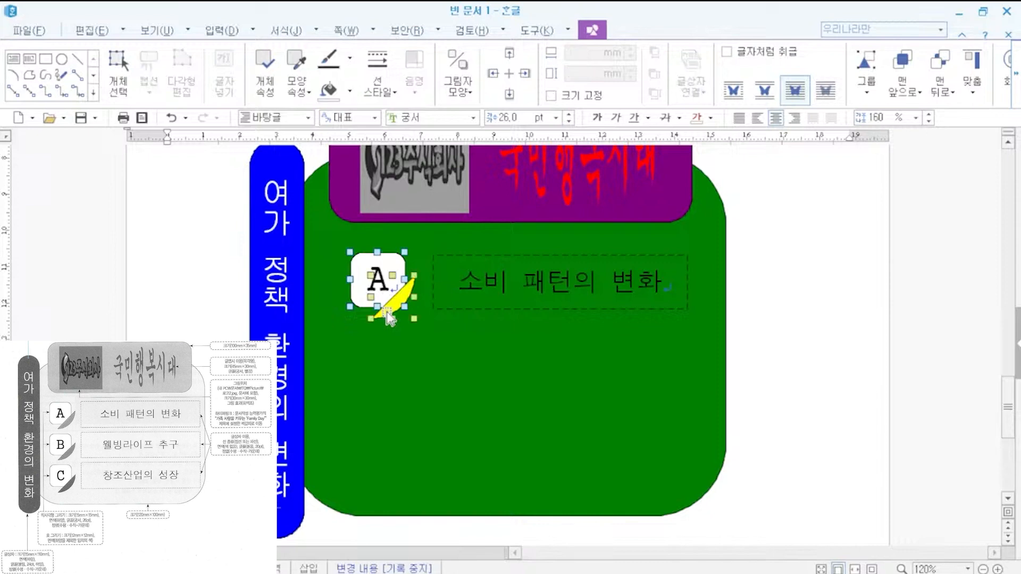
left_click(433, 263, "shift")
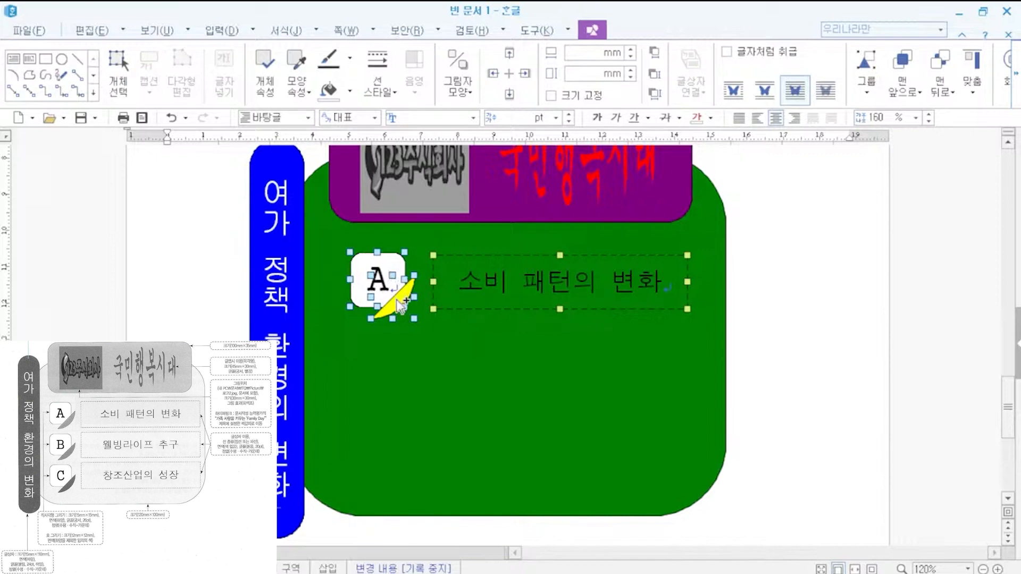
left_click_drag(397, 300, 404, 453)
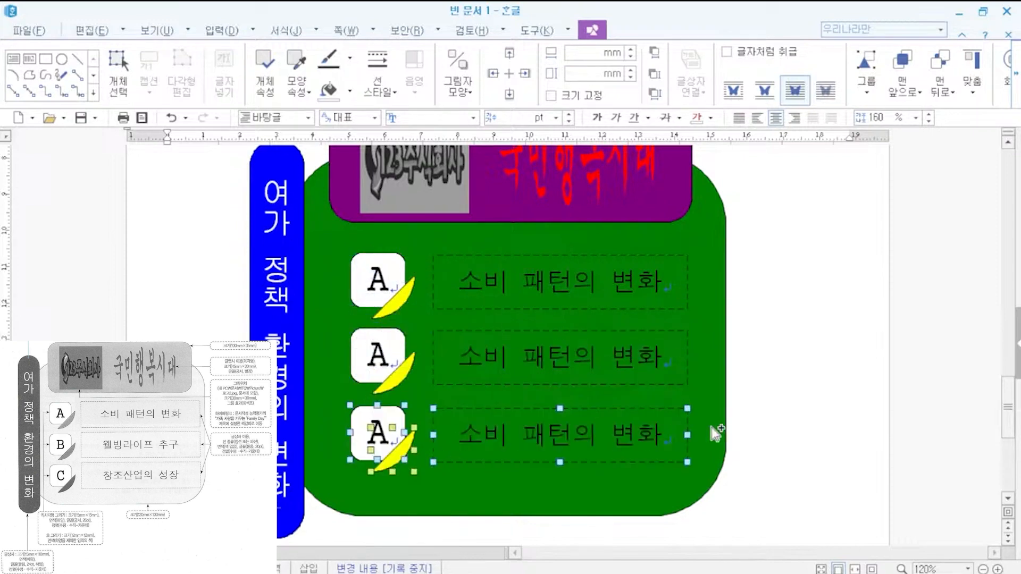
left_click(799, 417)
- Change the letter in the second row's square to "B" and in the third row's square to "C"
scroll(791, 410, "down", 3)
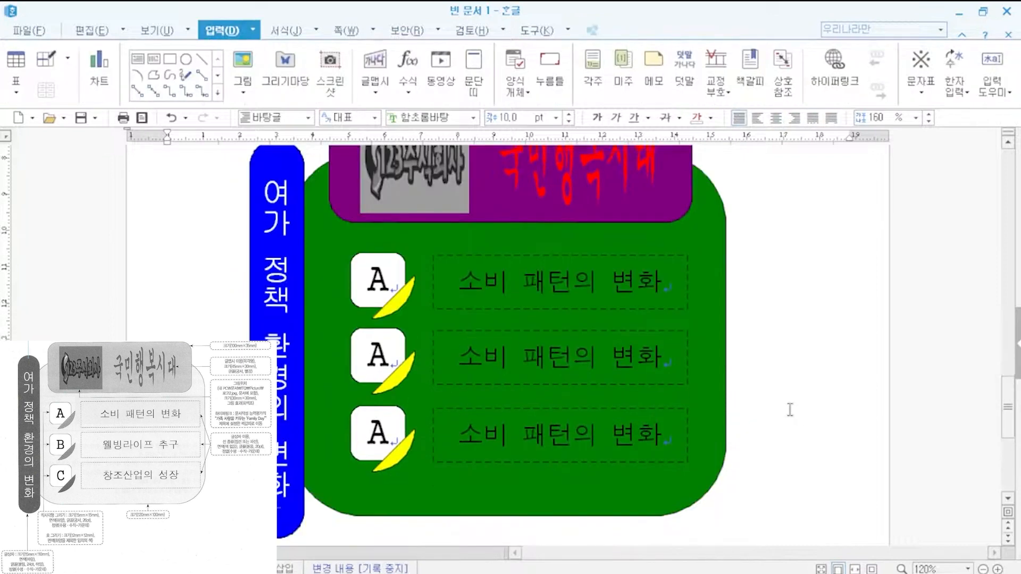
double_click(372, 364)
key("F9")
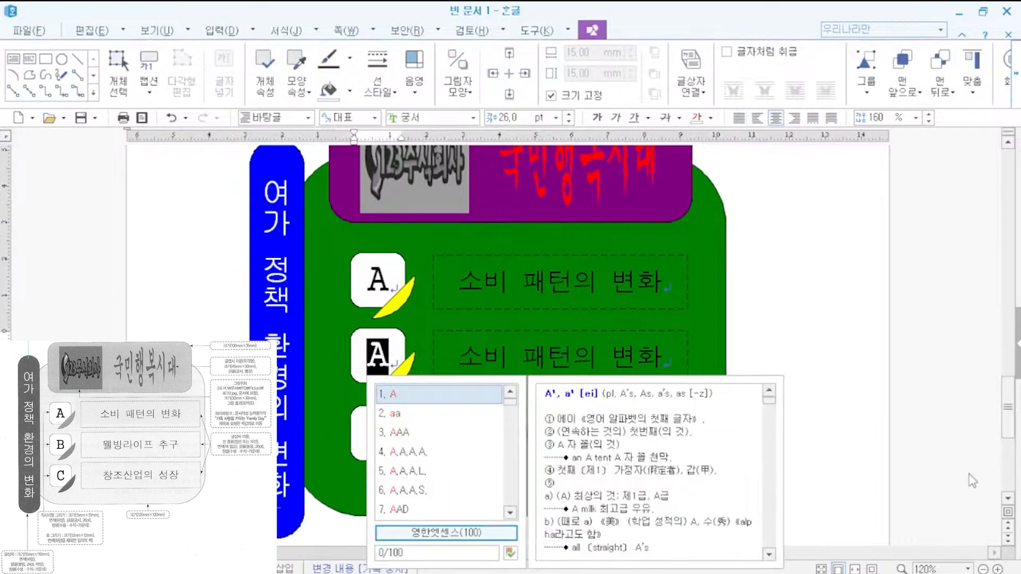
type("B")
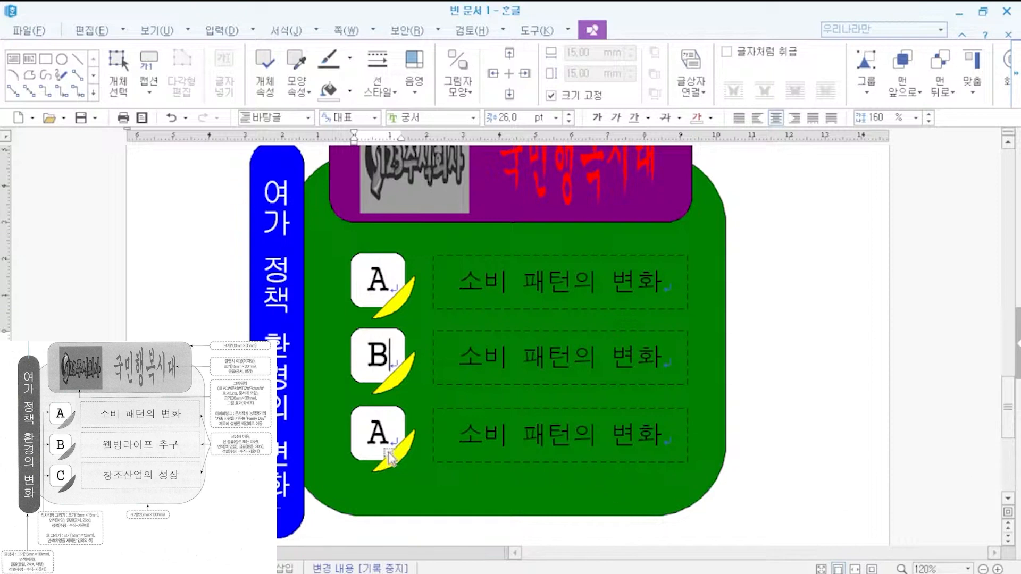
double_click(375, 430)
key("F9")
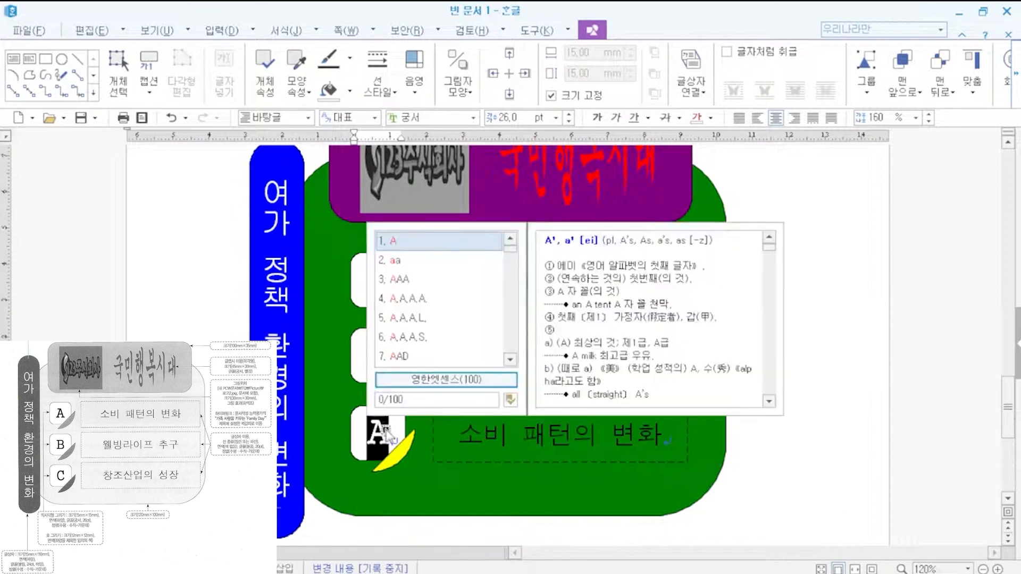
type("C")
- Replace the text beside "B" with "웰빙라이프 추구" and the text beside "C" with "창조산업의 성장"
left_click_drag(458, 357, 661, 358)
type("웰빙라이프 ")
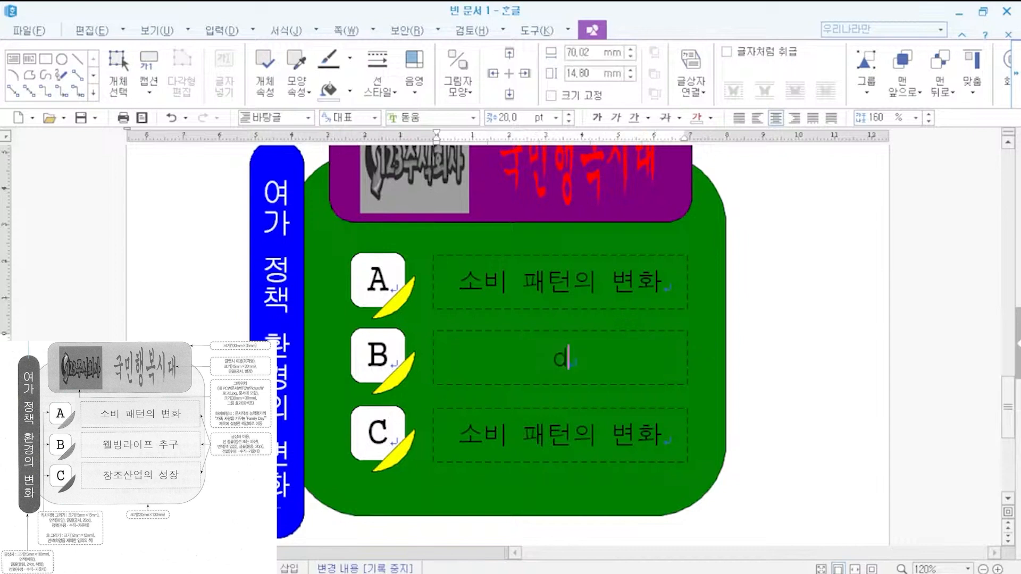
type("추구")
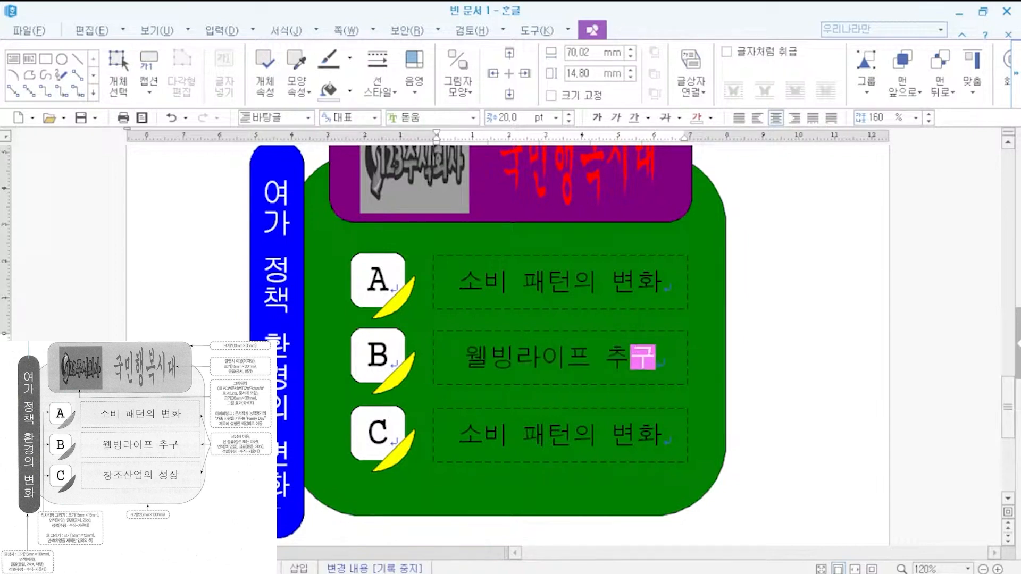
left_click_drag(459, 436, 668, 426)
type("창조")
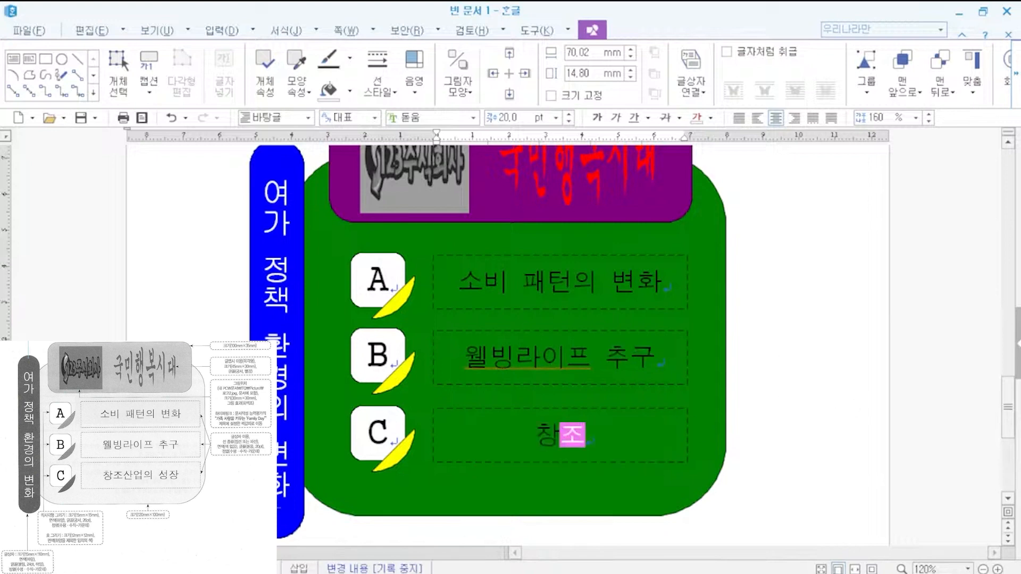
type("산업의 성ㅈㅏㅇ")
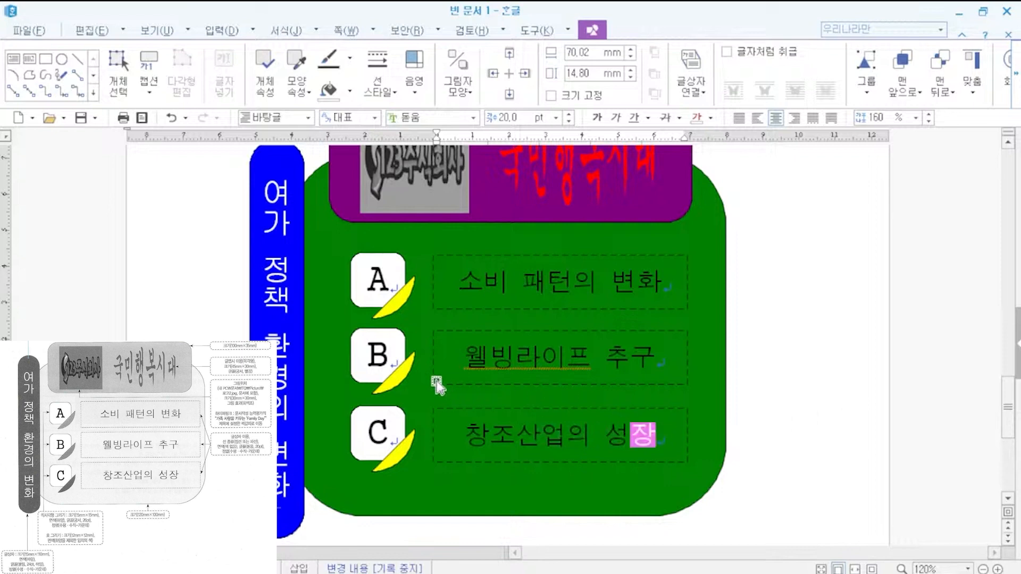
- Change the fill colour of the bow on the "B" square to brown
double_click(395, 382)
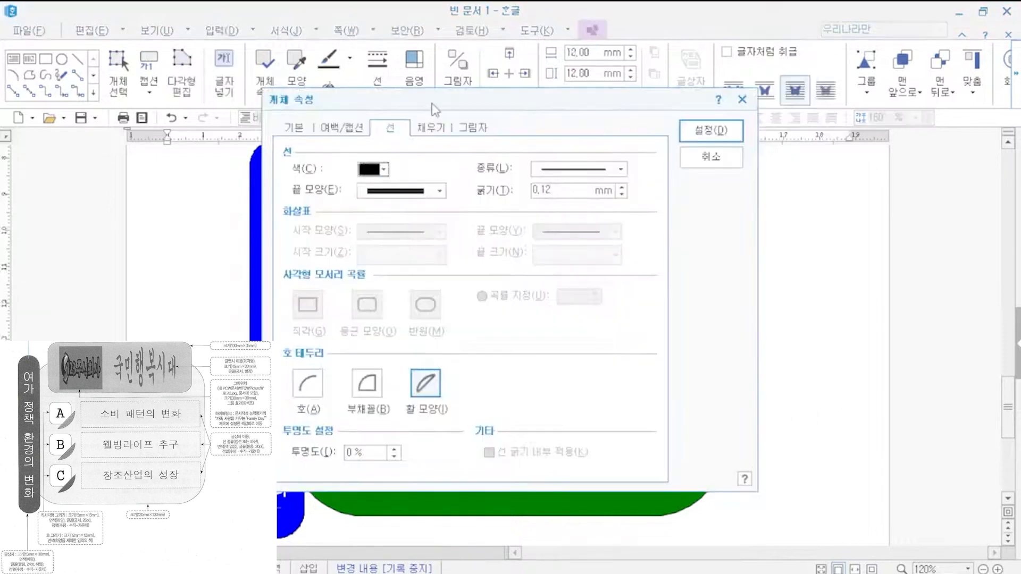
left_click(431, 127)
left_click(379, 209)
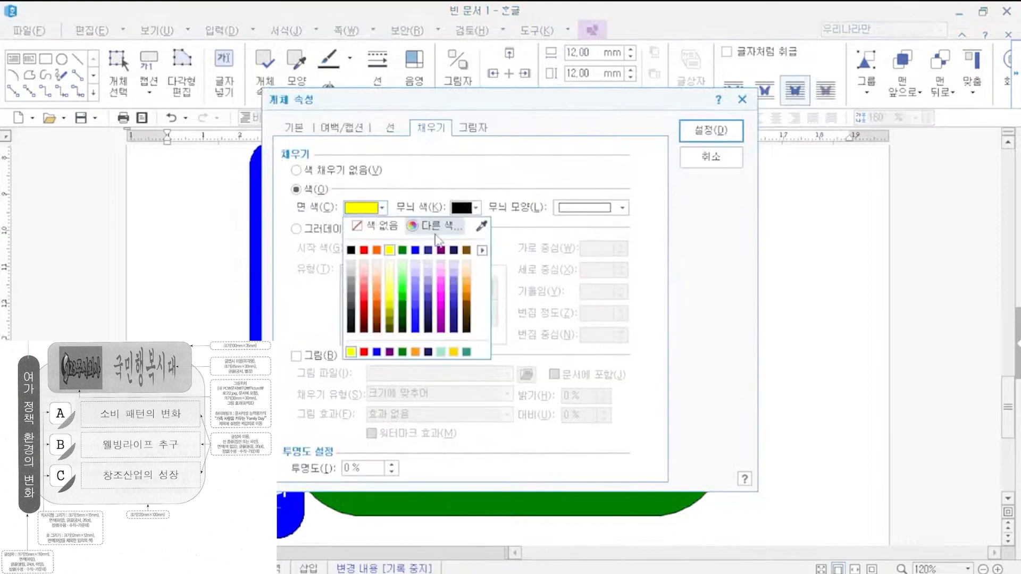
left_click(466, 250)
left_click(711, 130)
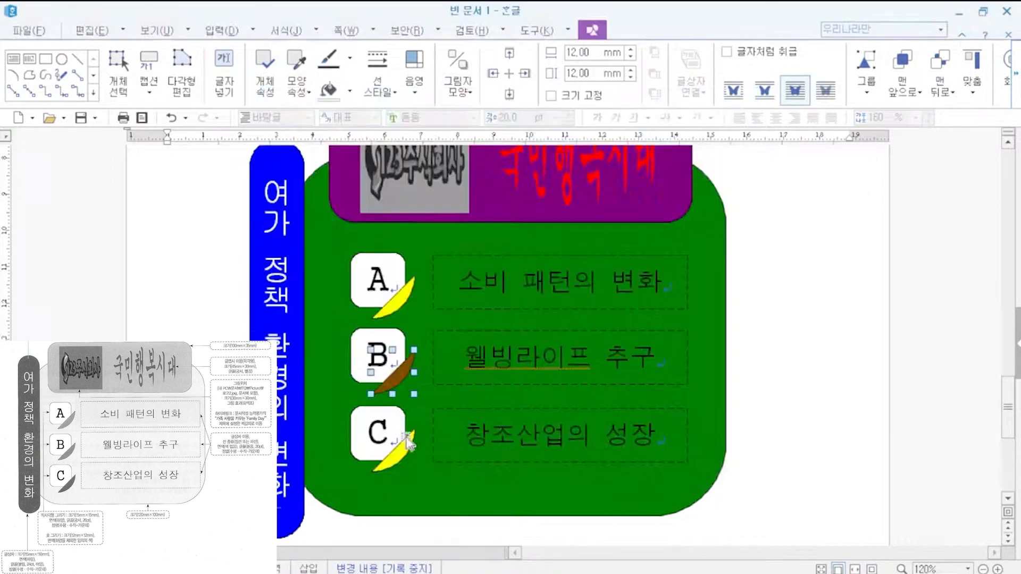
- Change the fill colour of the bow on the "C" square to orange and deselect it
double_click(403, 460)
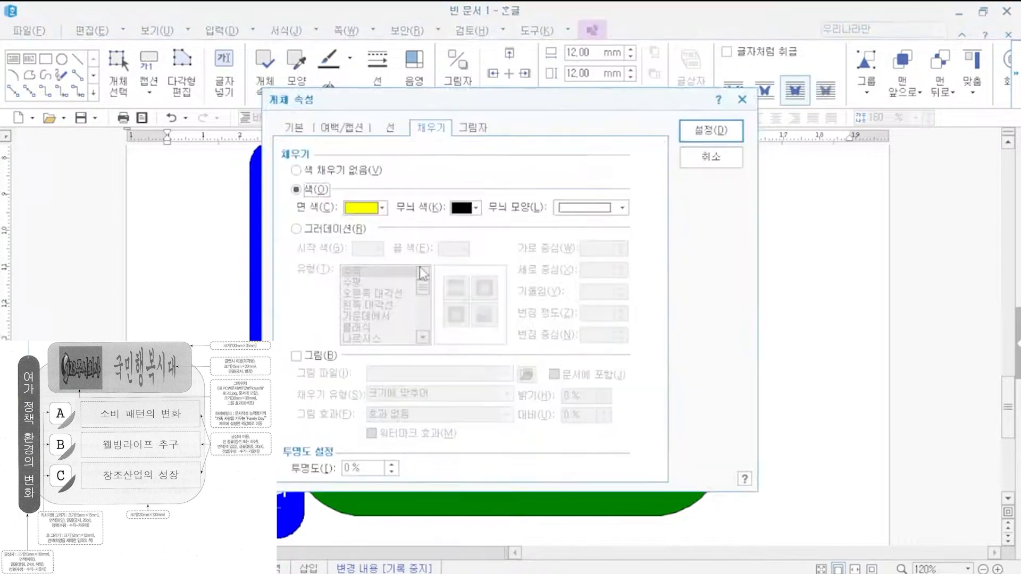
left_click(380, 208)
left_click(376, 250)
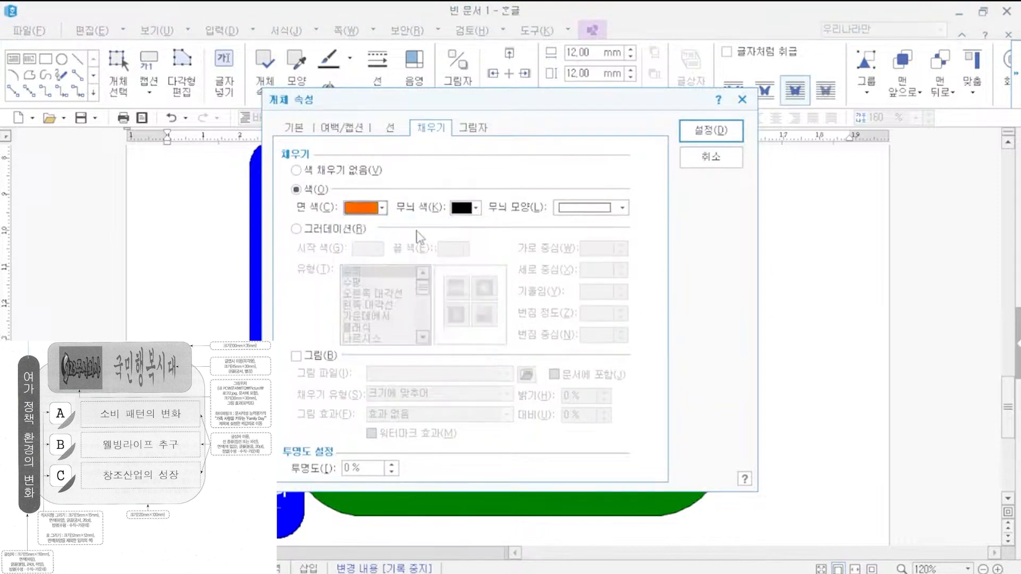
left_click(711, 130)
key("Escape")
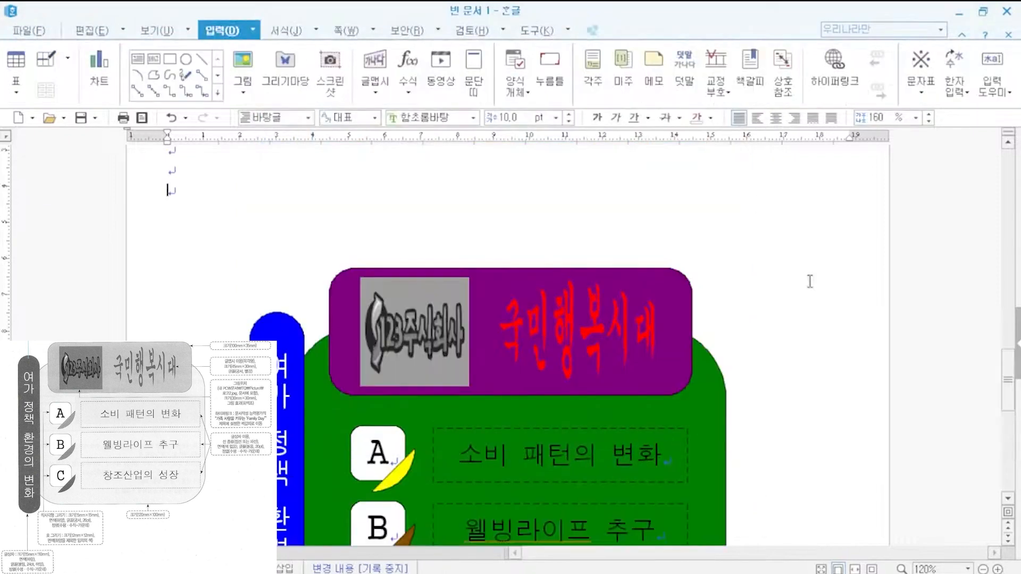
scroll(810, 281, "down", 5)
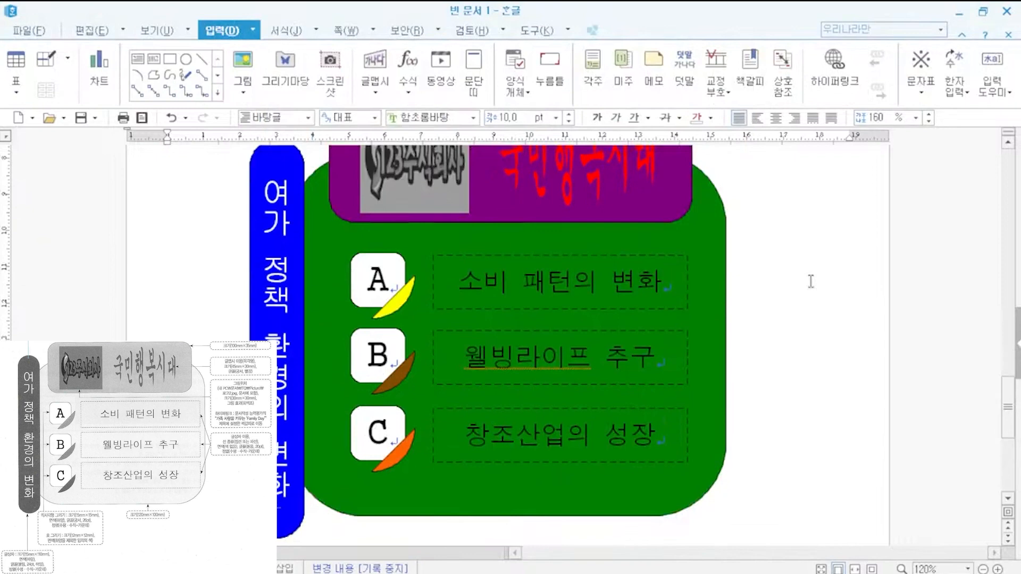
left_click(1007, 144)
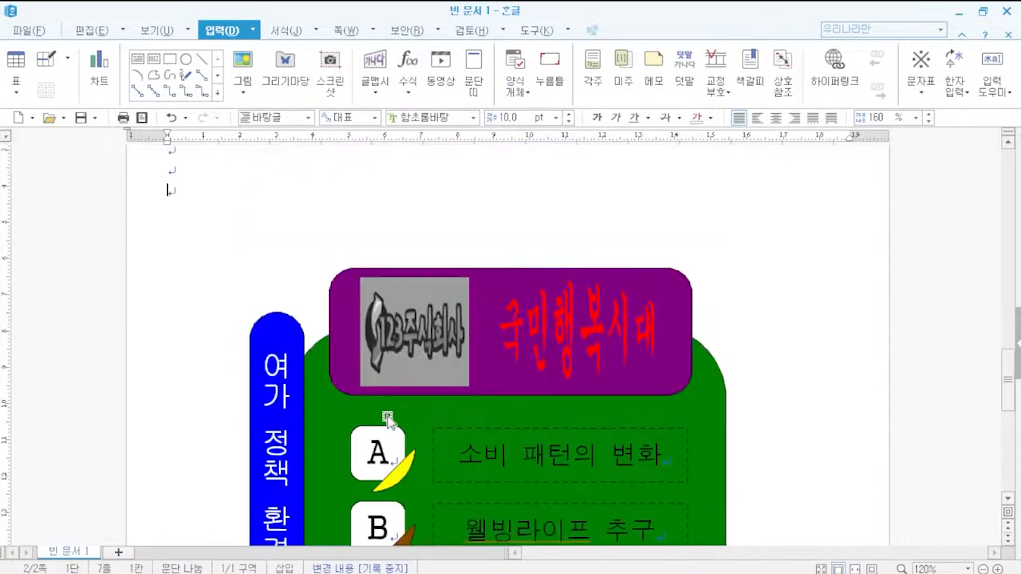
- Start a new page after the diagram and enter the title "가족 사랑을 키우는 ‘Family Day’", followed by a blank line
key("ctrl+Return")
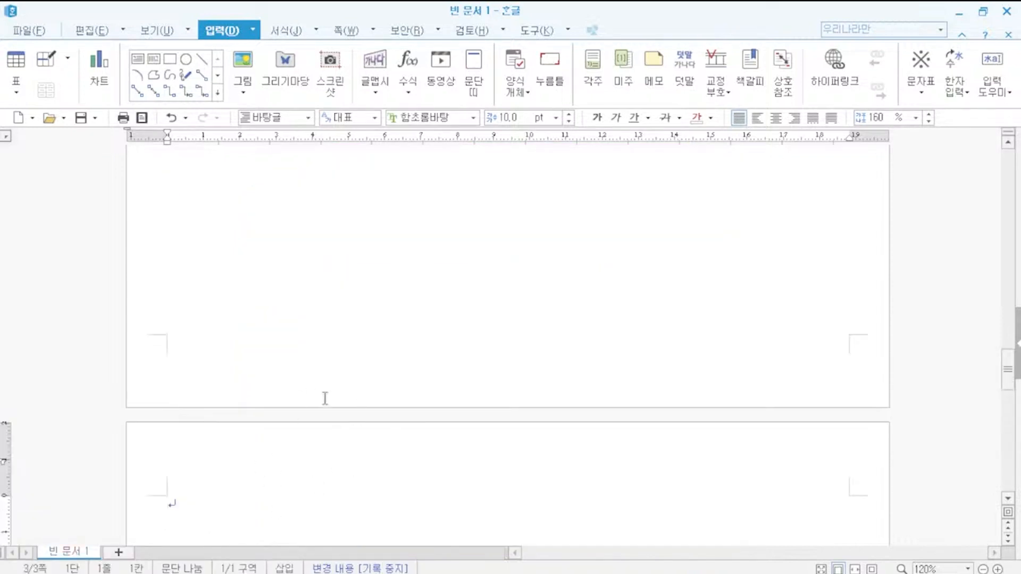
scroll(364, 431, "down", 3)
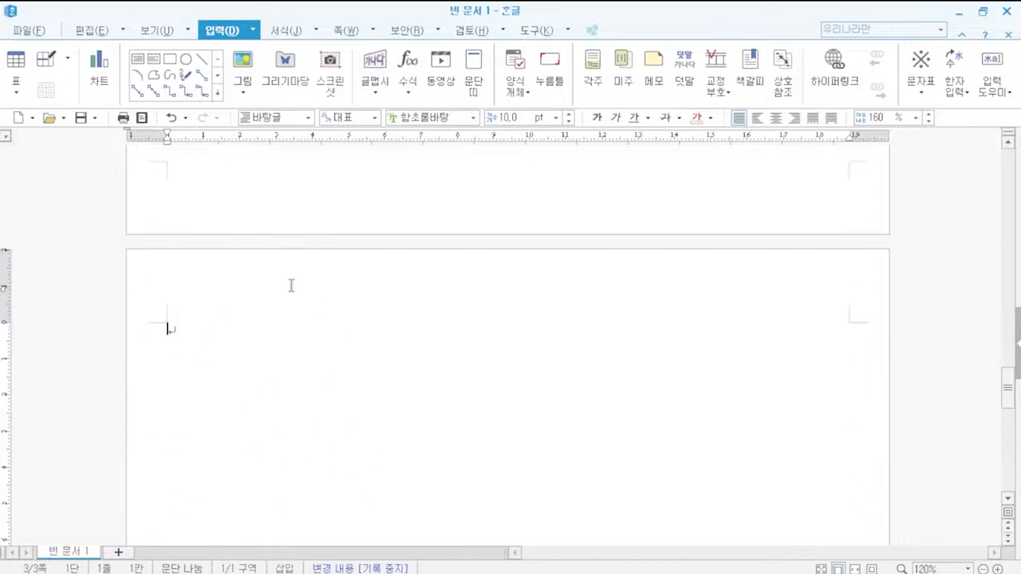
scroll(230, 340, "down", 2)
type("가족 사랑을 키")
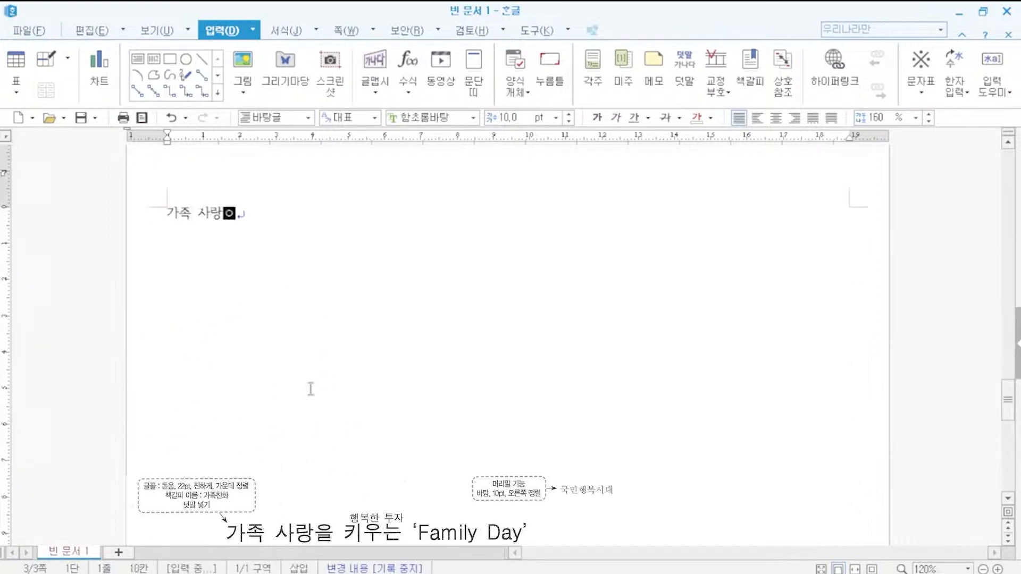
type("우는 'Family ")
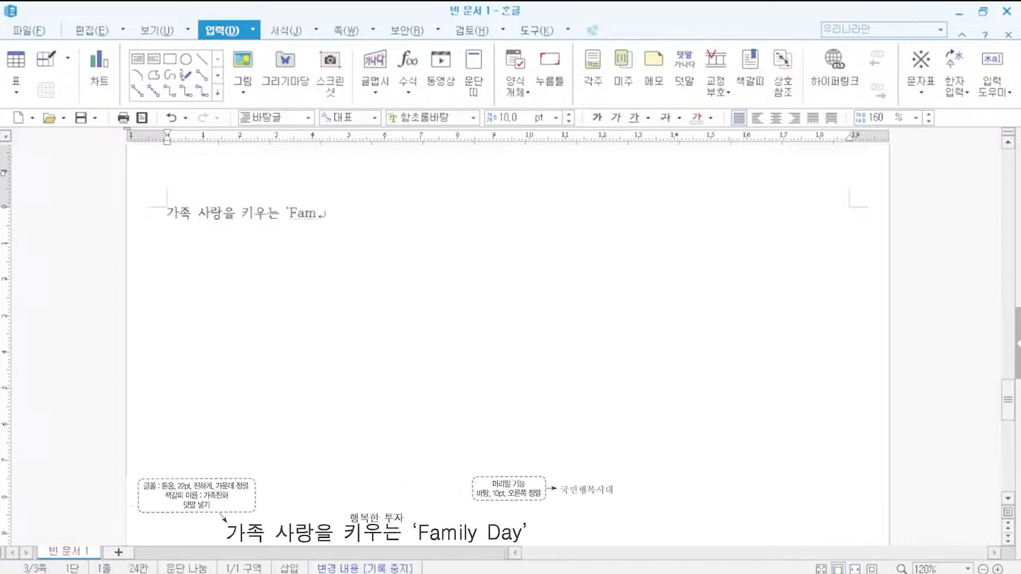
type("Day")
type("'")
key("Return")
key("Return")
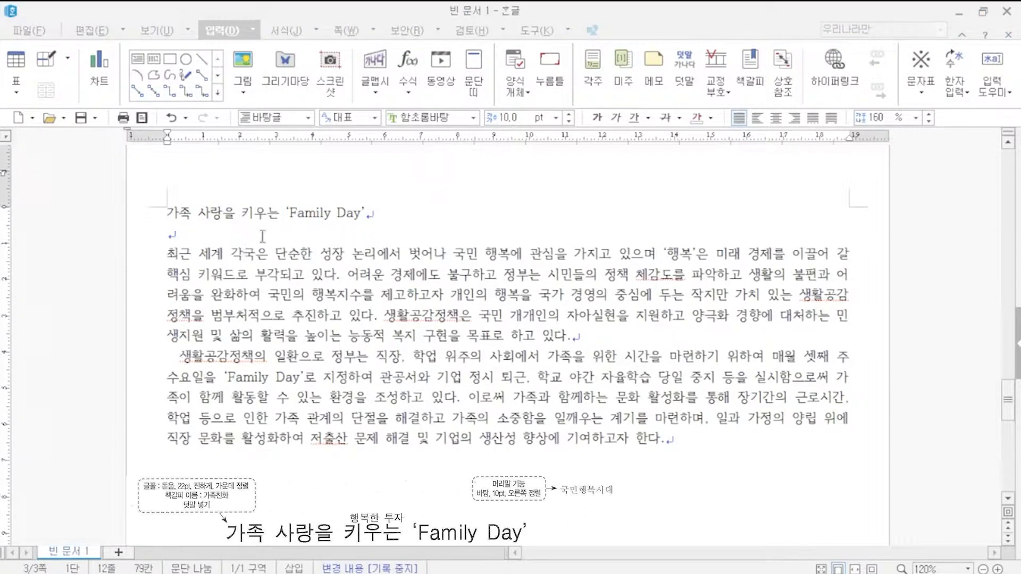
- Format the title line in the 돋움 font at 22 pt, centred and bold
left_click(148, 217)
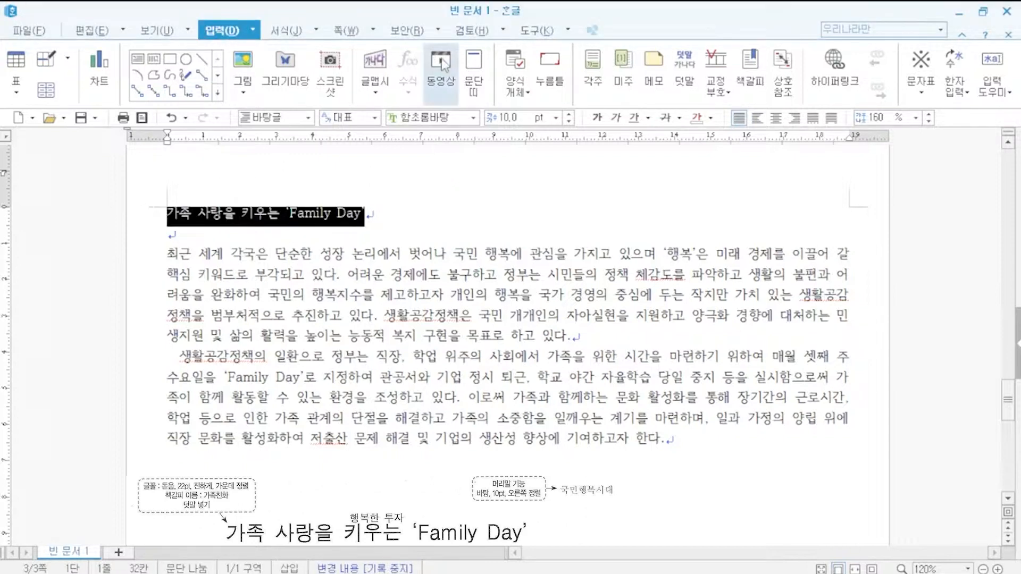
left_click(398, 117)
type("돋움")
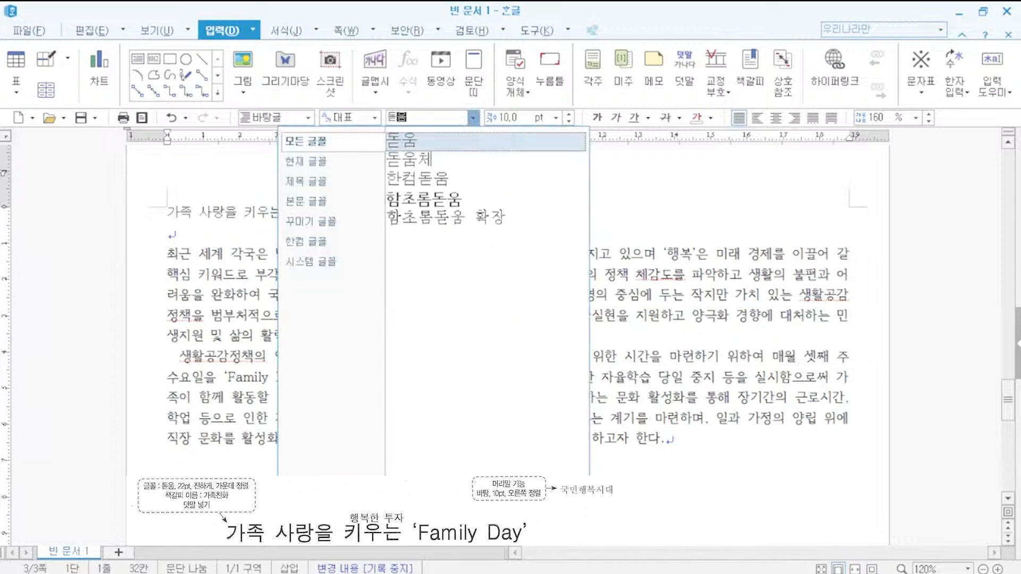
key("Return")
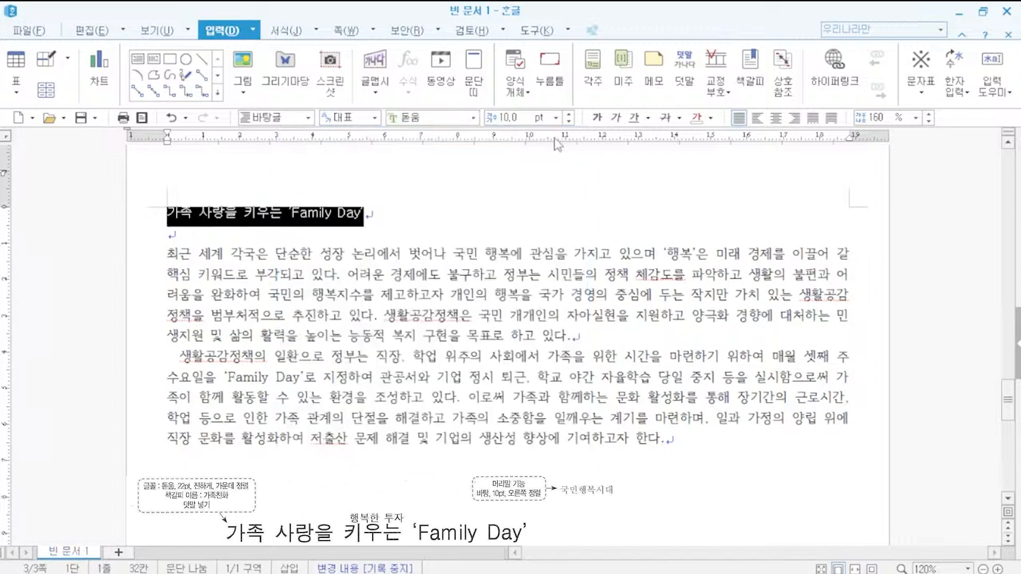
left_click(519, 118)
type("22")
key("Return")
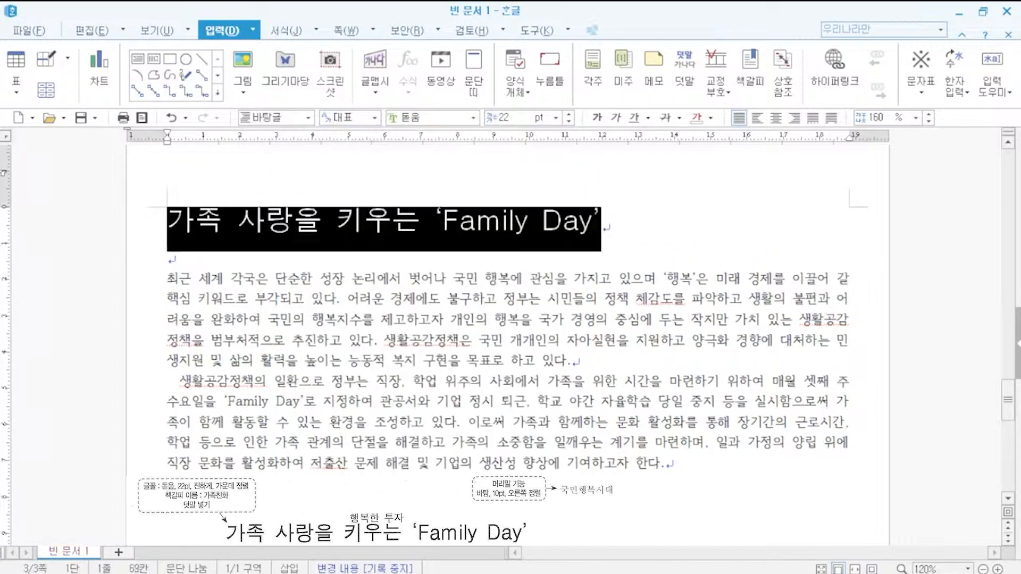
left_click(778, 118)
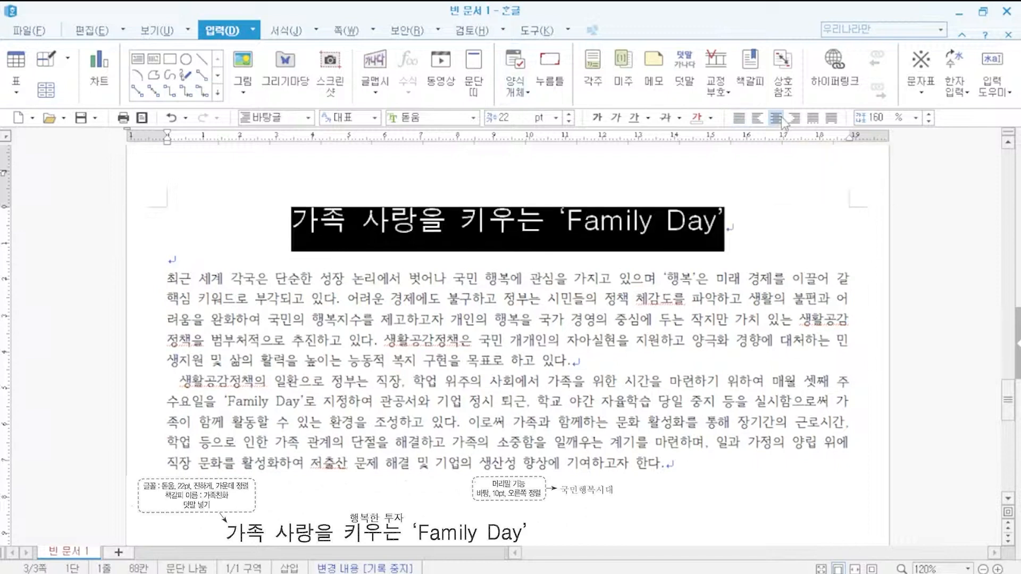
left_click(599, 119)
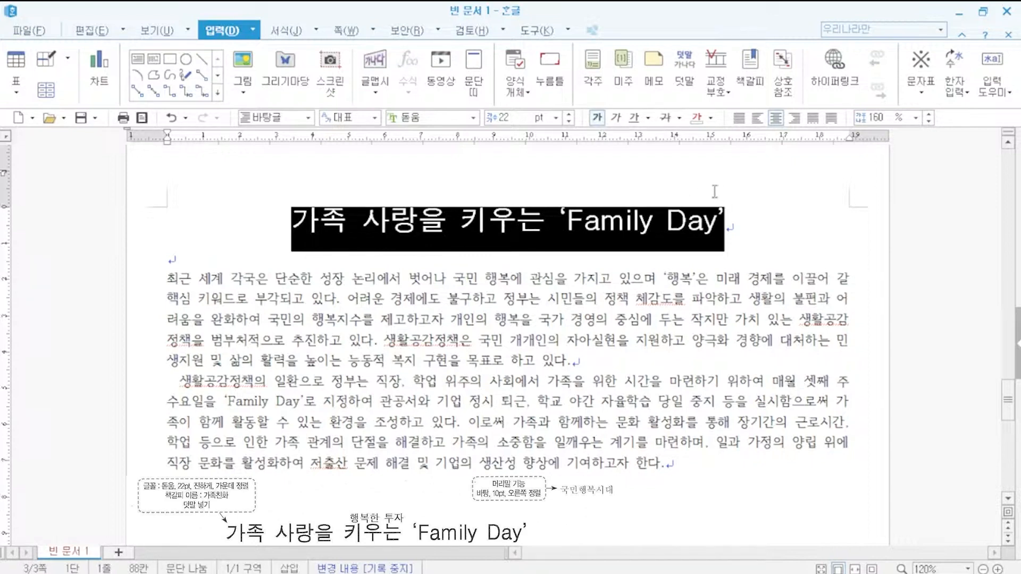
- Add the ruby text (덧말) "행복한 투자" above the title
left_click(690, 79)
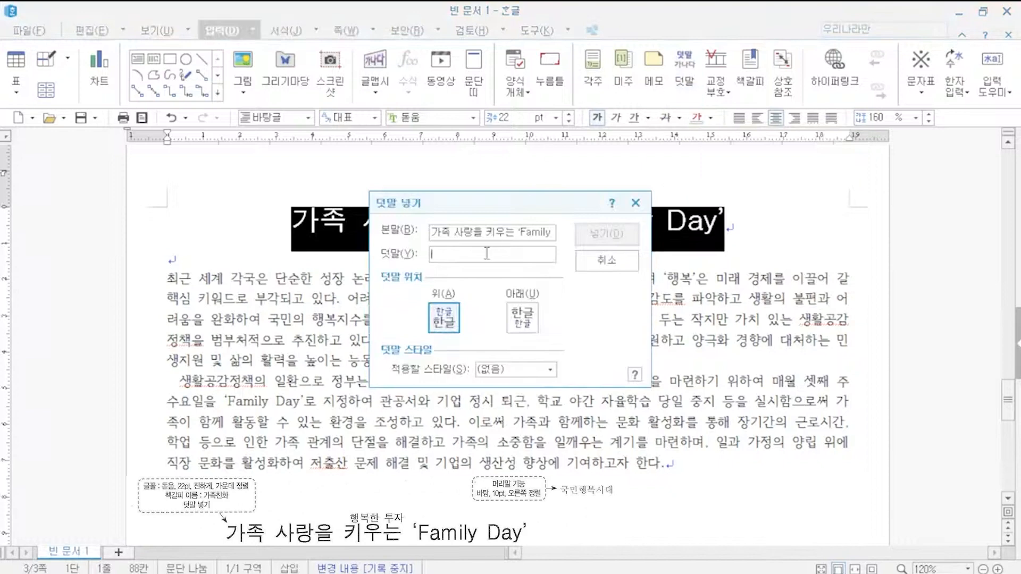
type("ㅎ")
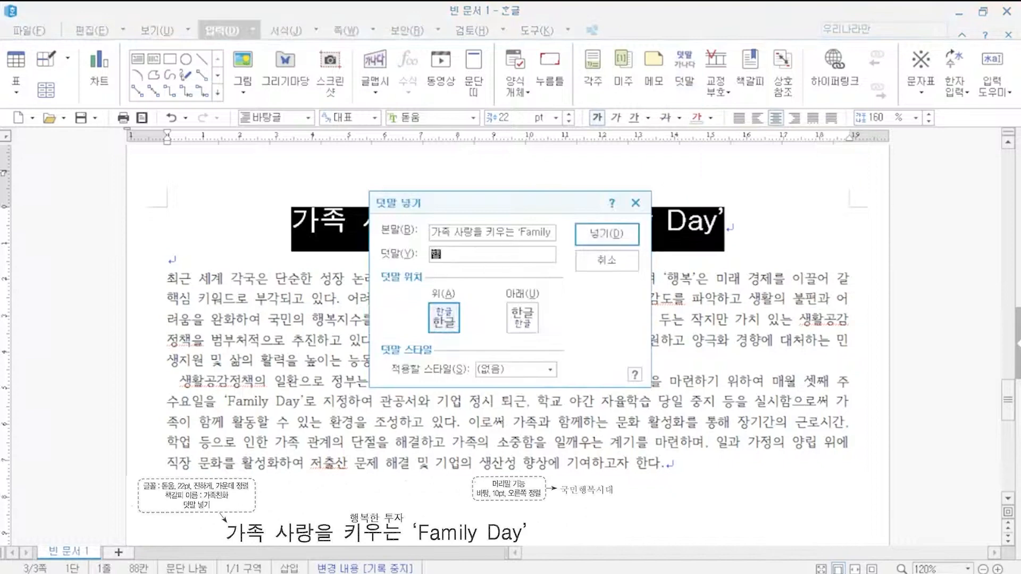
type("복한 투자")
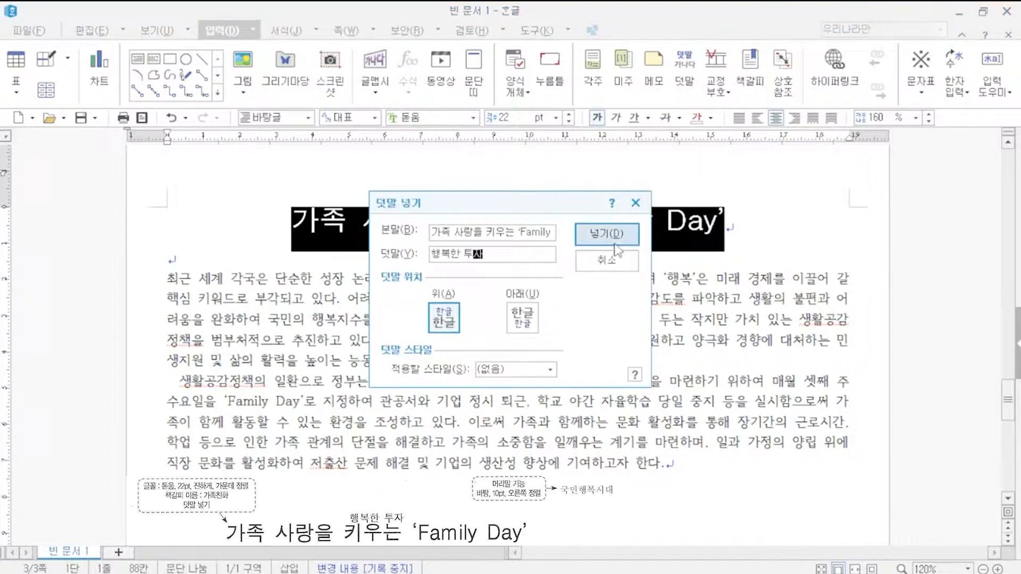
left_click(616, 249)
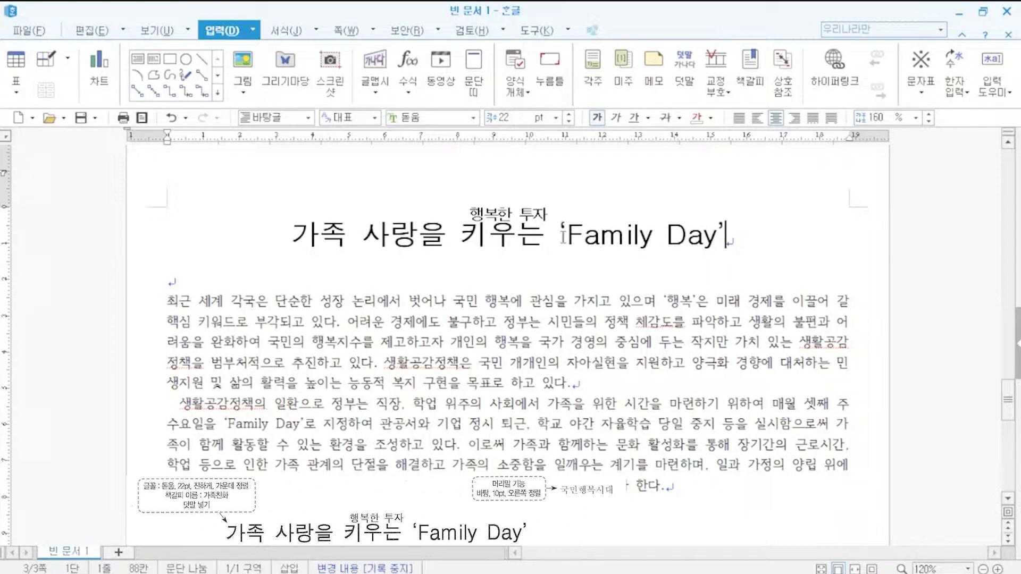
- Insert a bookmark named "가족친화" at the start of the title
left_click(291, 235)
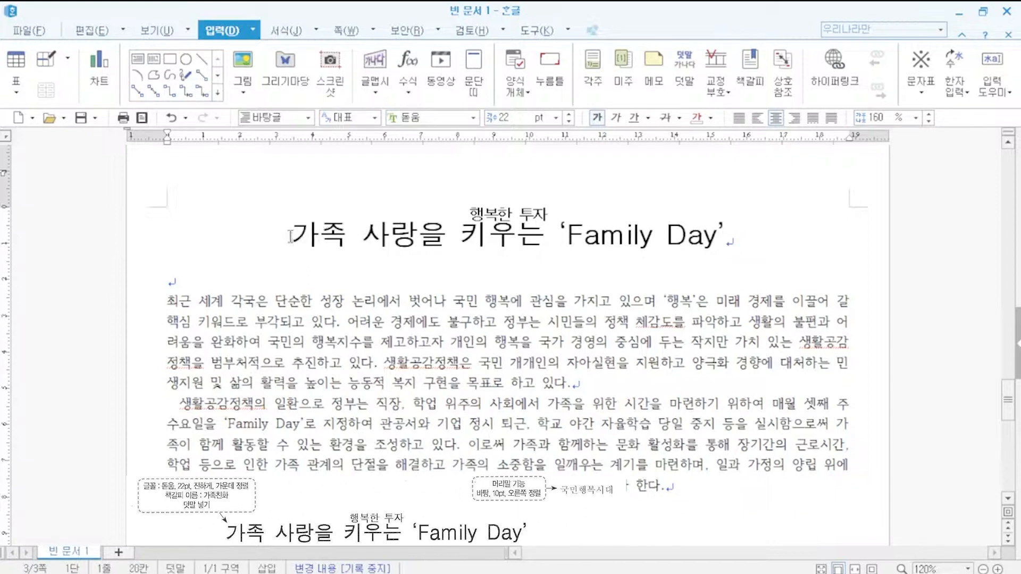
left_click(750, 84)
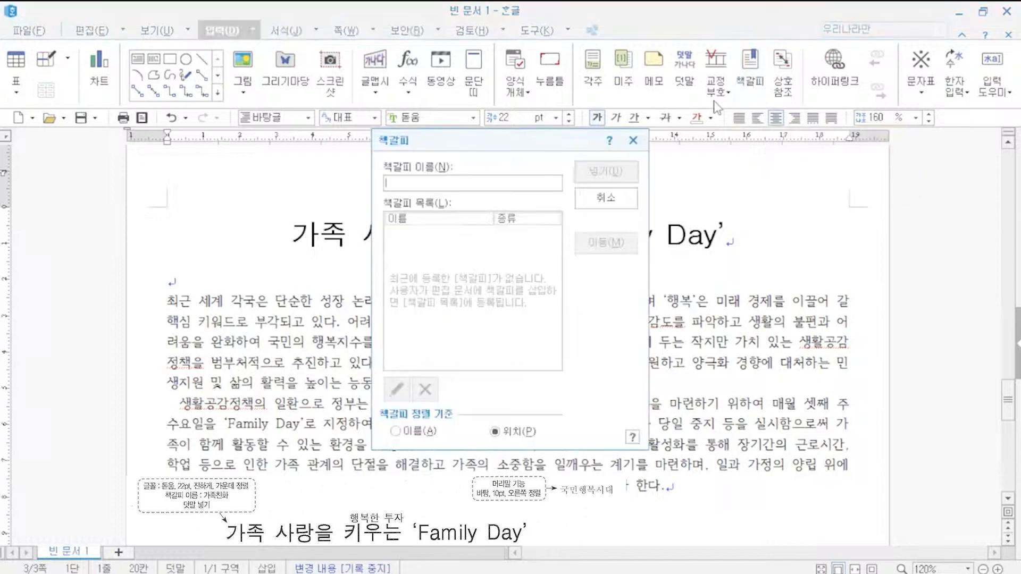
type("가족친화")
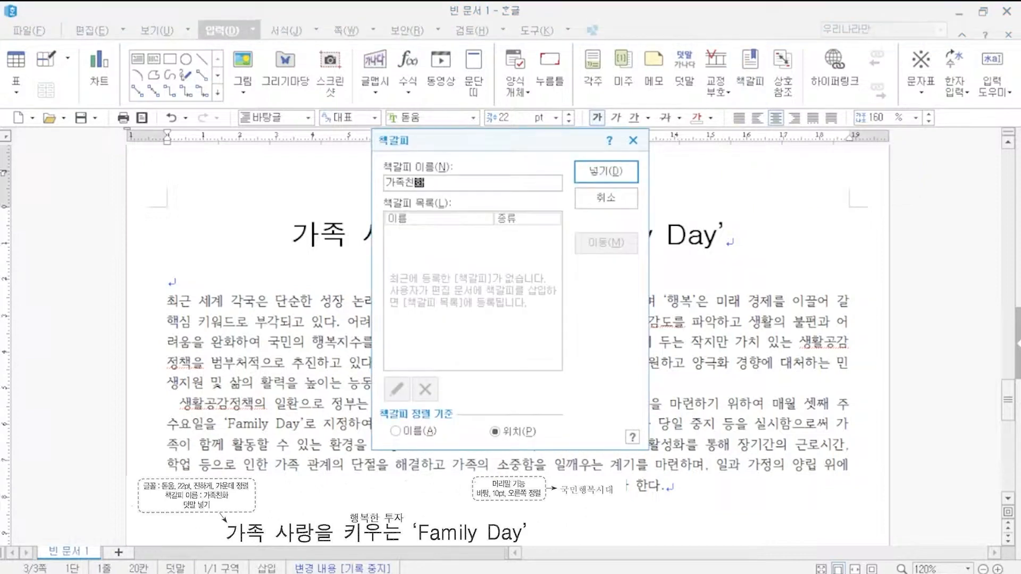
key("Return")
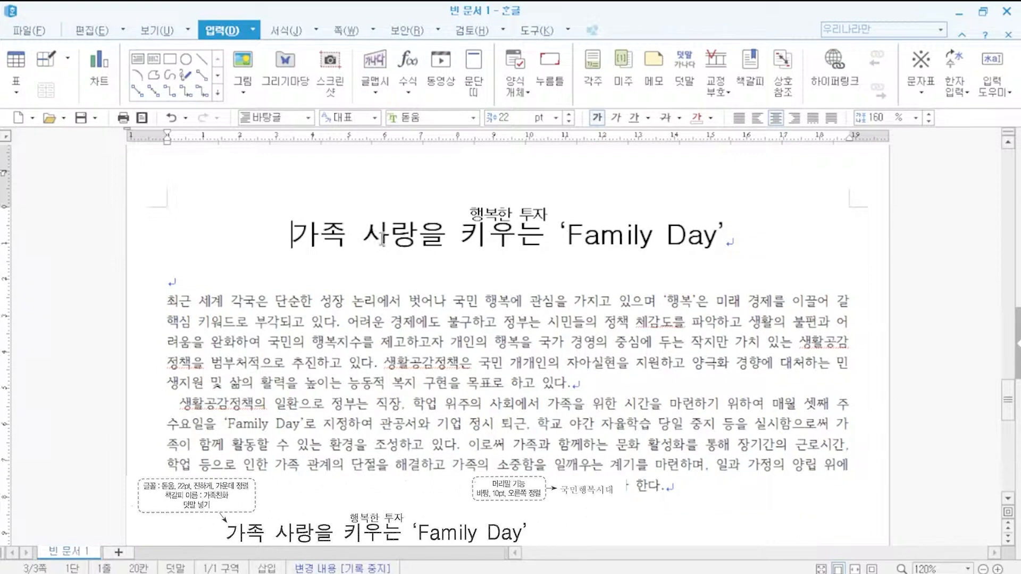
- Hyperlink the logo picture in the purple box to the bookmark "가족친화" in the current document and follow the link to test it
scroll(382, 238, "up", 10)
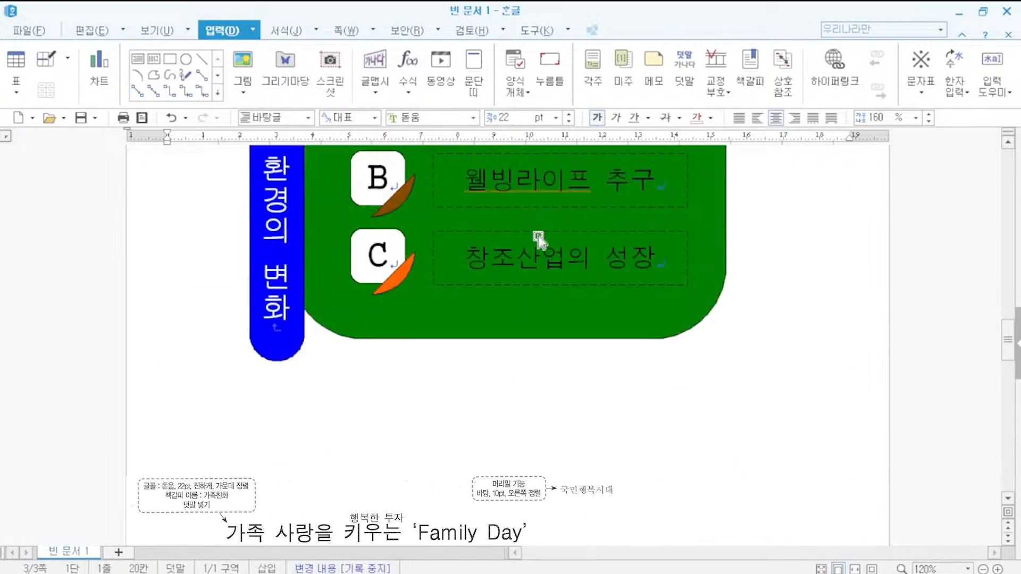
scroll(538, 240, "up", 4)
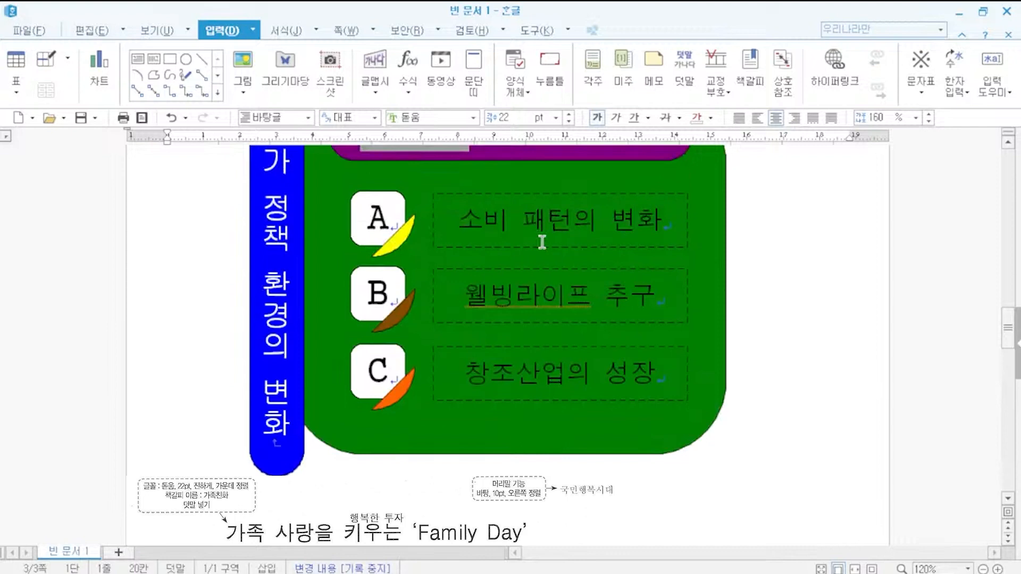
scroll(516, 271, "up", 4)
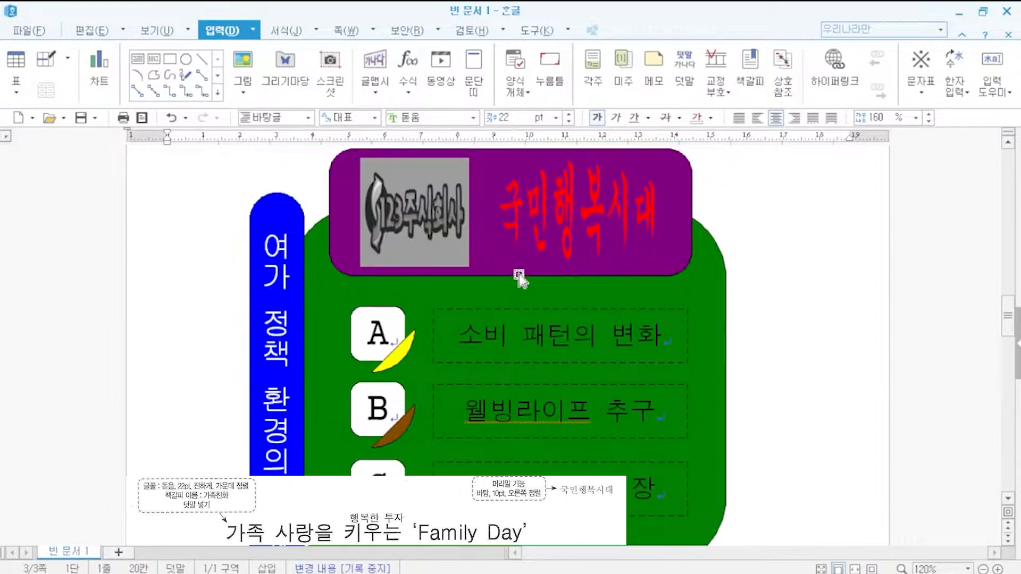
right_click(403, 205)
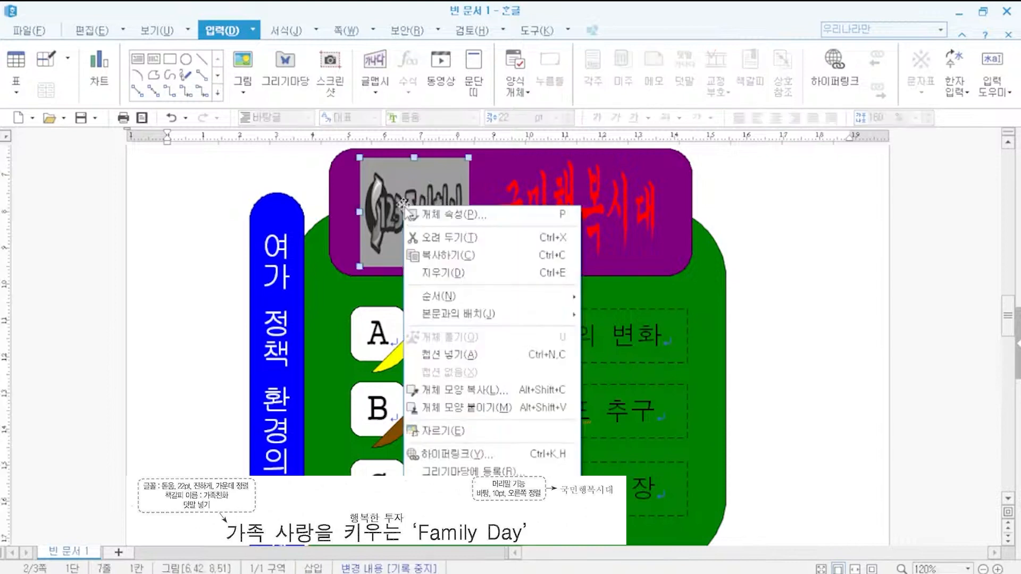
left_click(482, 456)
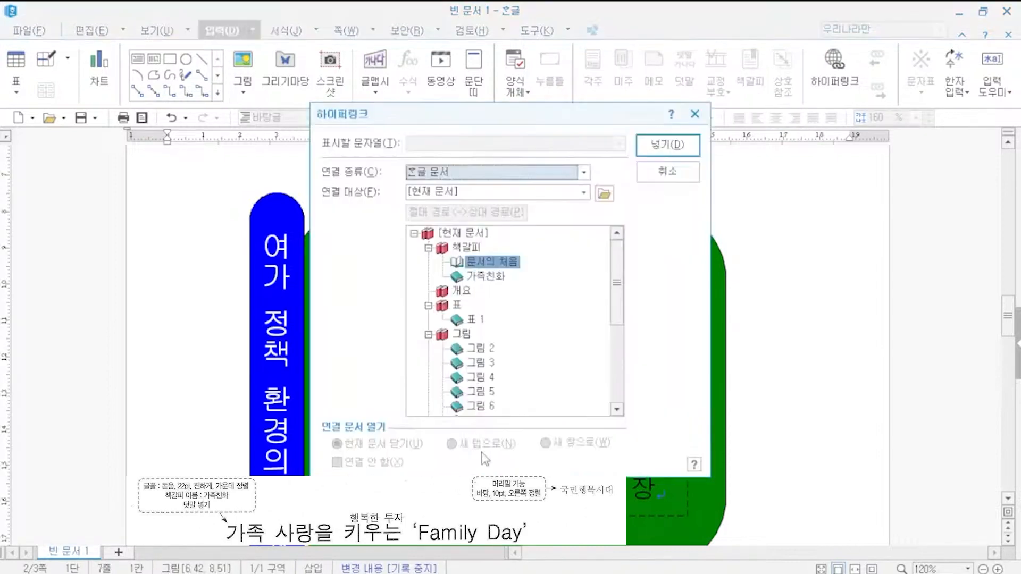
left_click(487, 277)
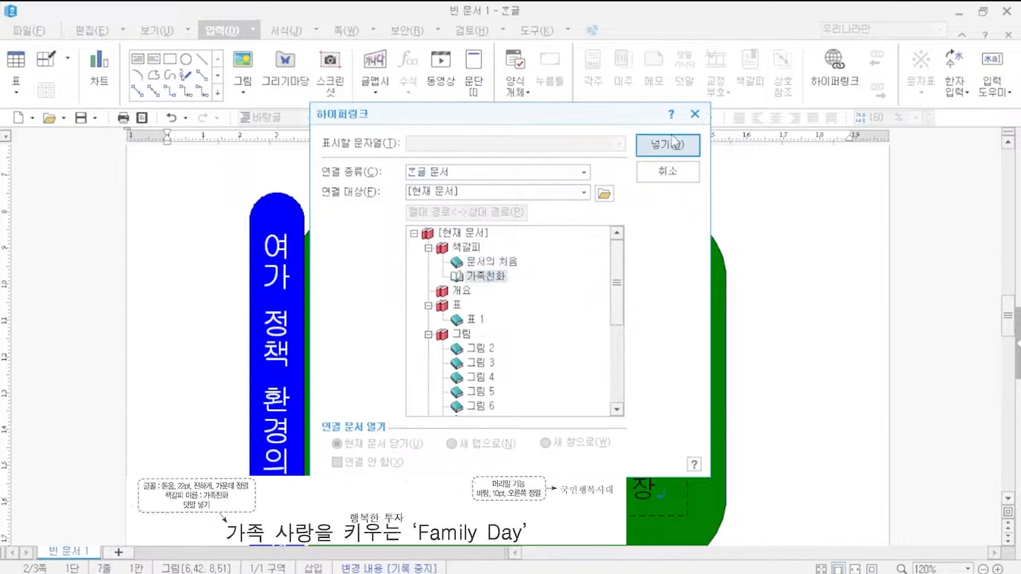
left_click(673, 142)
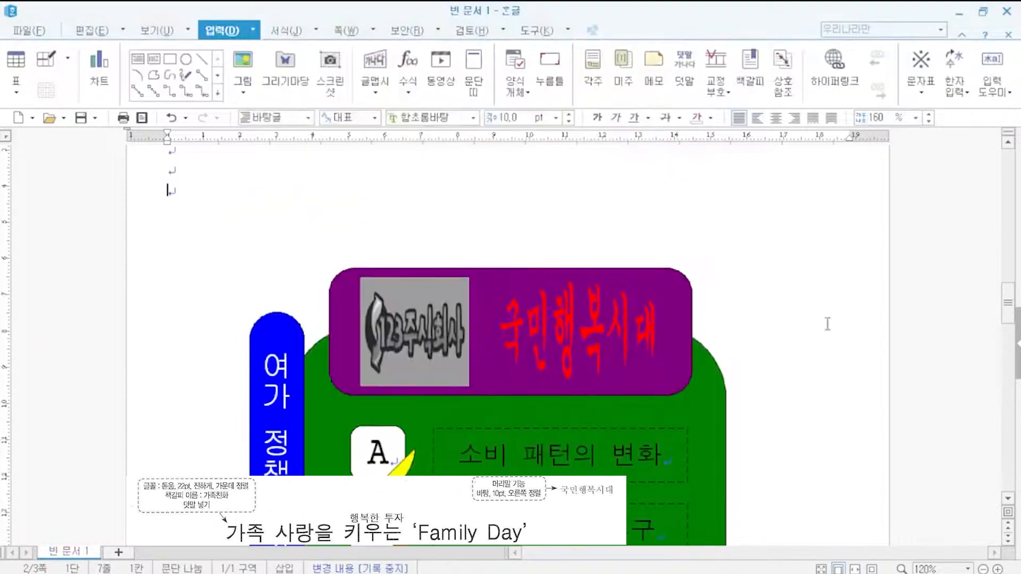
left_click(409, 346)
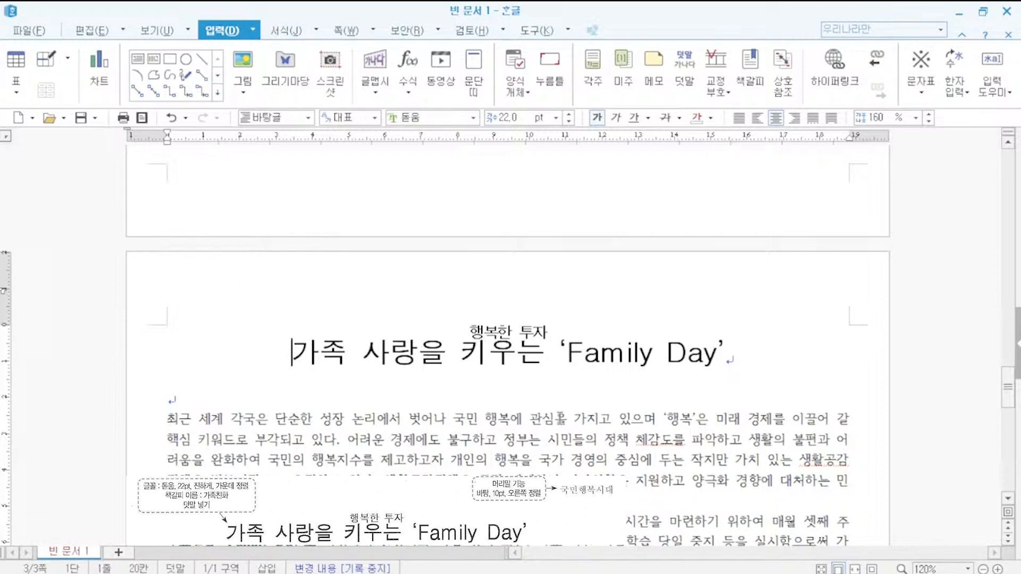
- Add an unstyled header for both odd and even pages containing the text "국민행복시대"
scroll(562, 419, "down", 1)
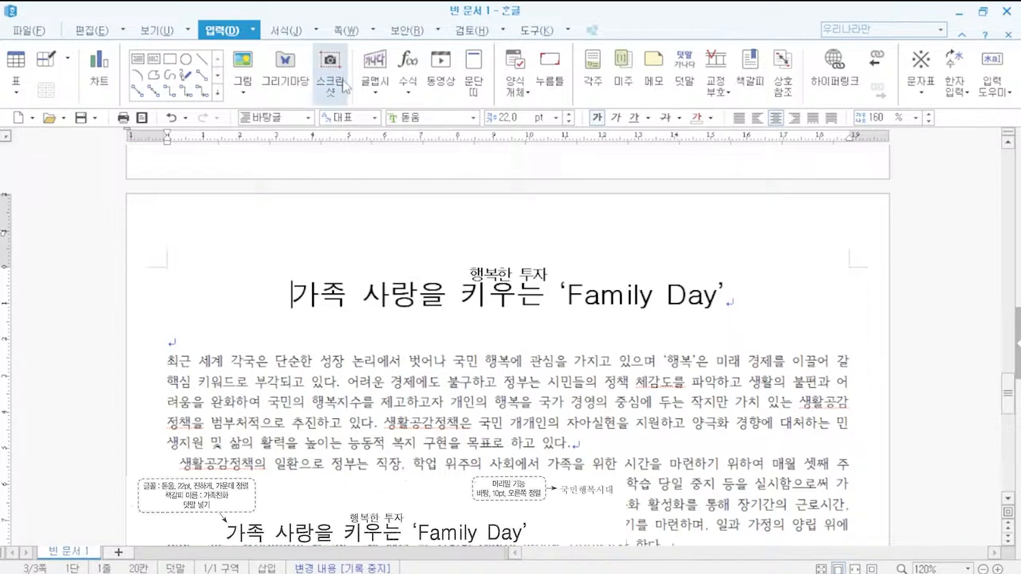
left_click(351, 33)
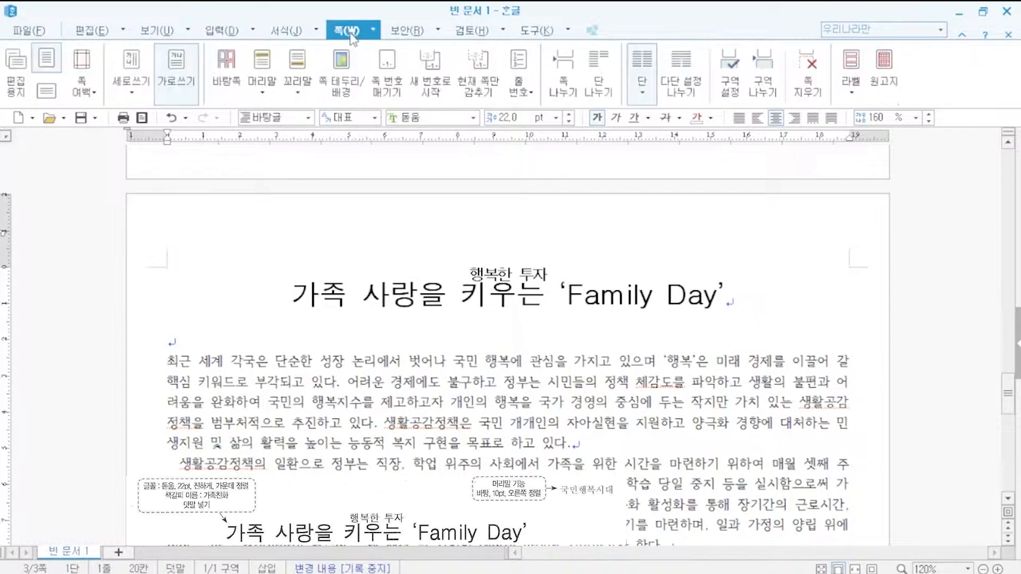
left_click(267, 69)
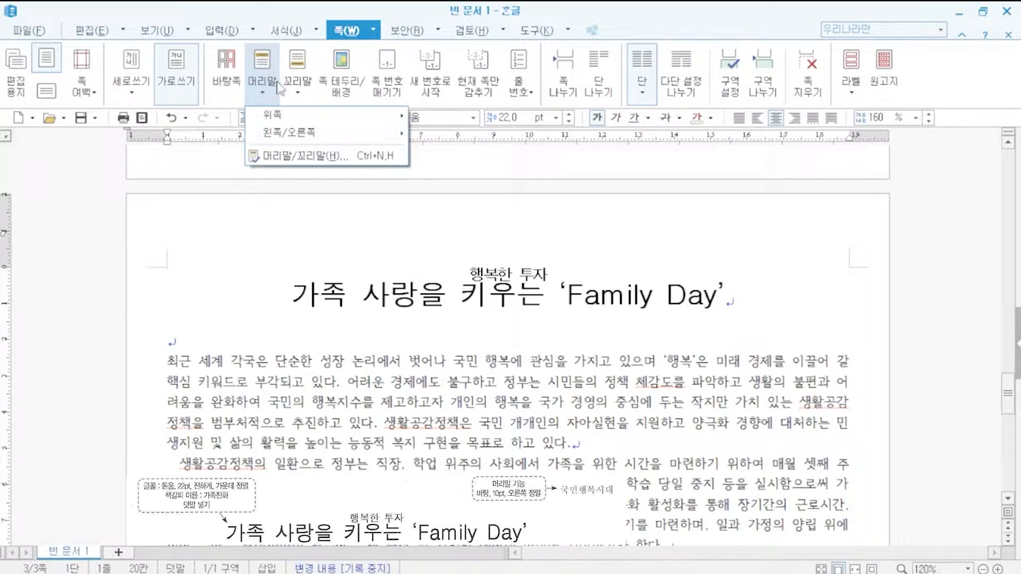
mouse_move(276, 118)
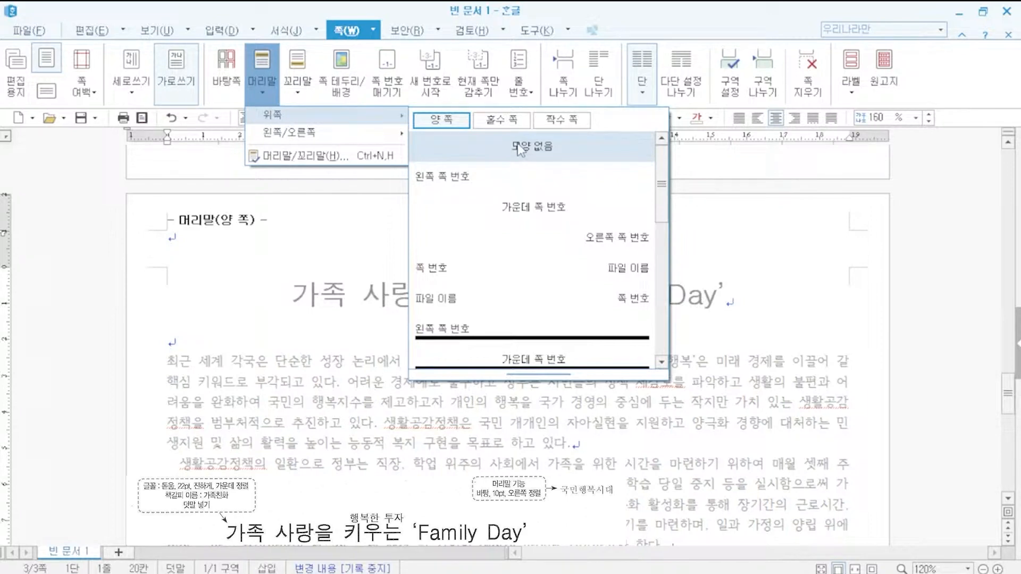
left_click(518, 149)
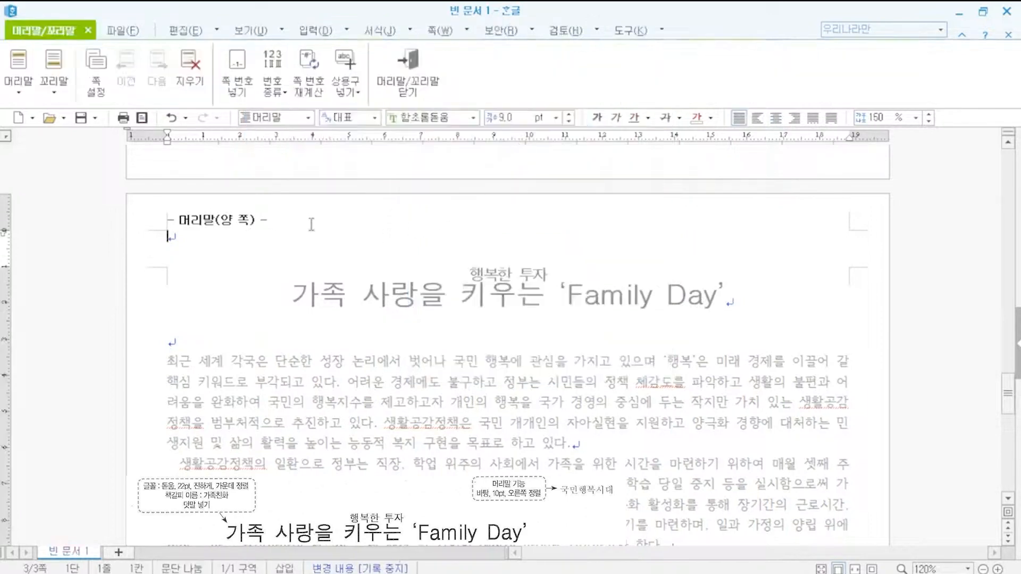
type("국민행복시대")
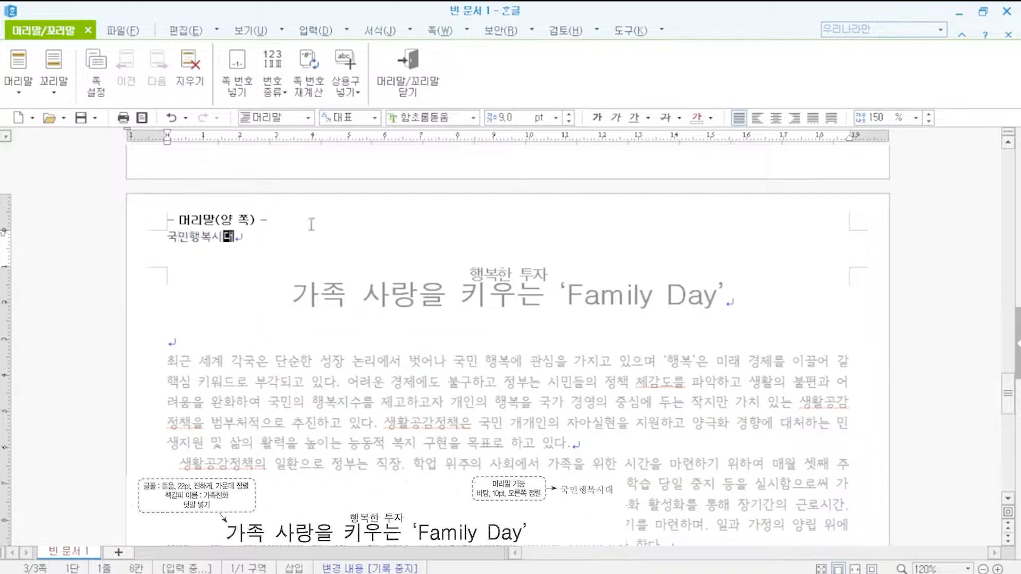
- Format the header text "국민행복시대" in 바탕, 10 pt, right-aligned, and close header editing
key("shift+Home")
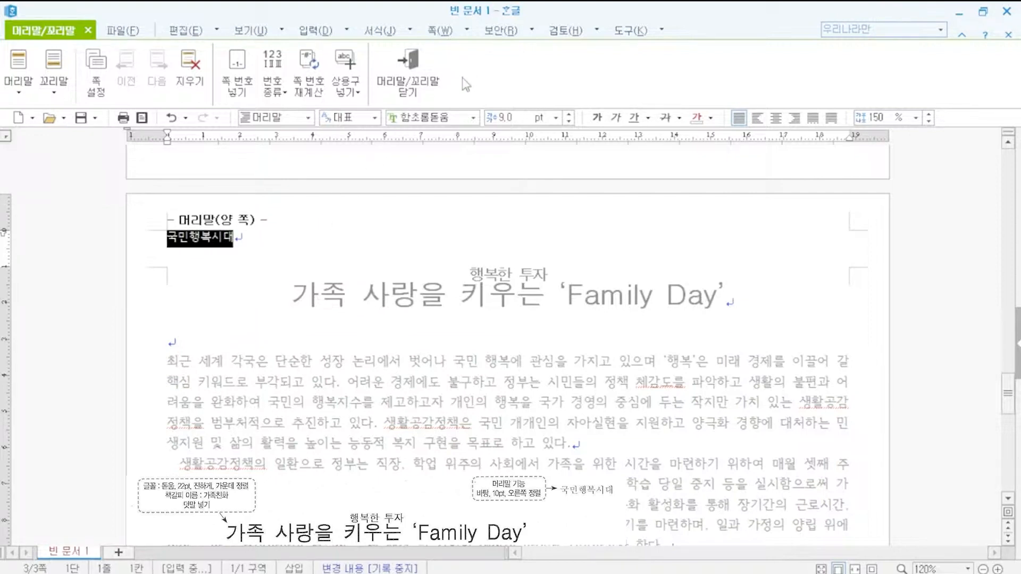
left_click(450, 114)
type("바탕")
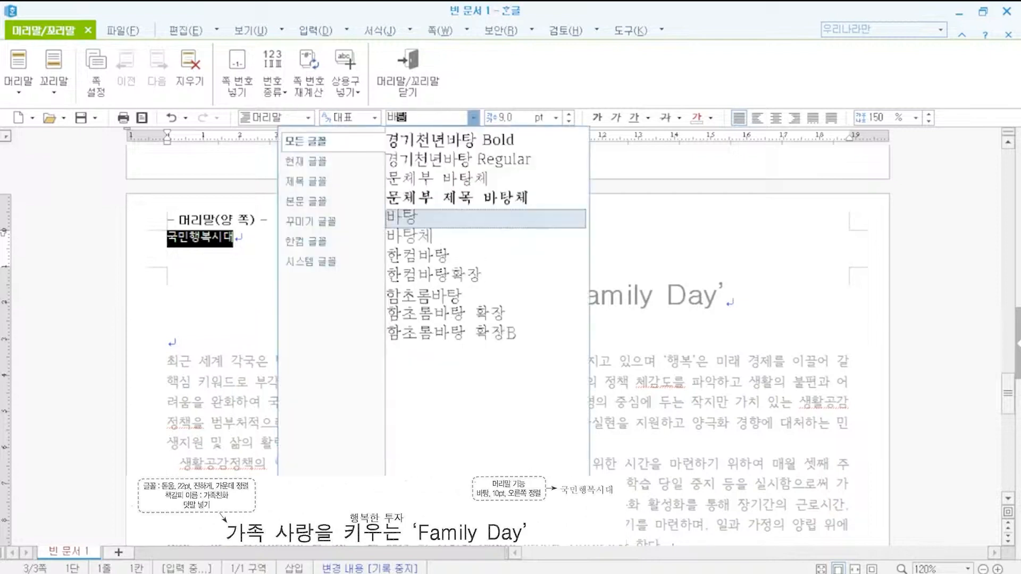
key("Return")
left_click(568, 114)
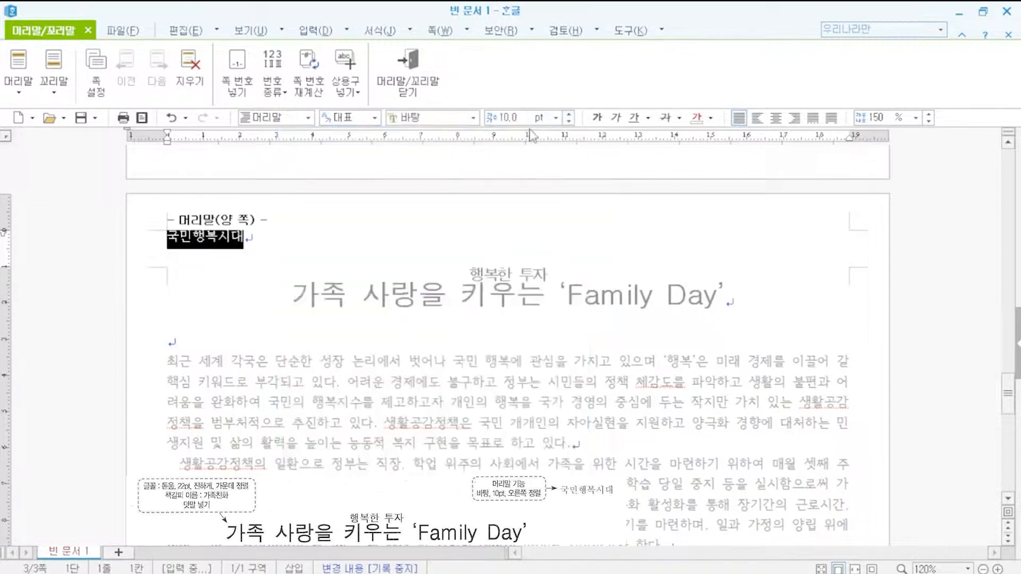
left_click(793, 120)
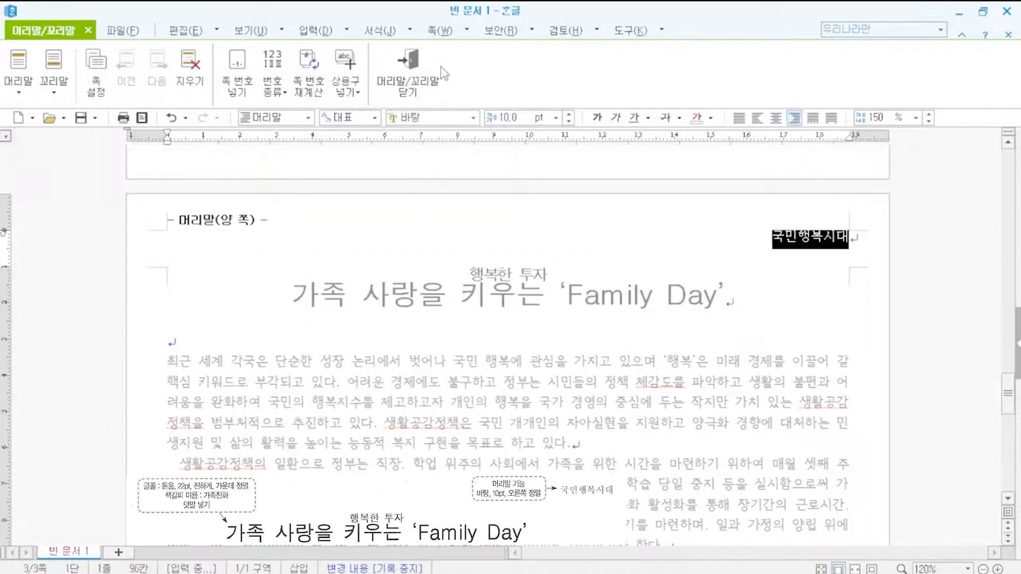
left_click(423, 63)
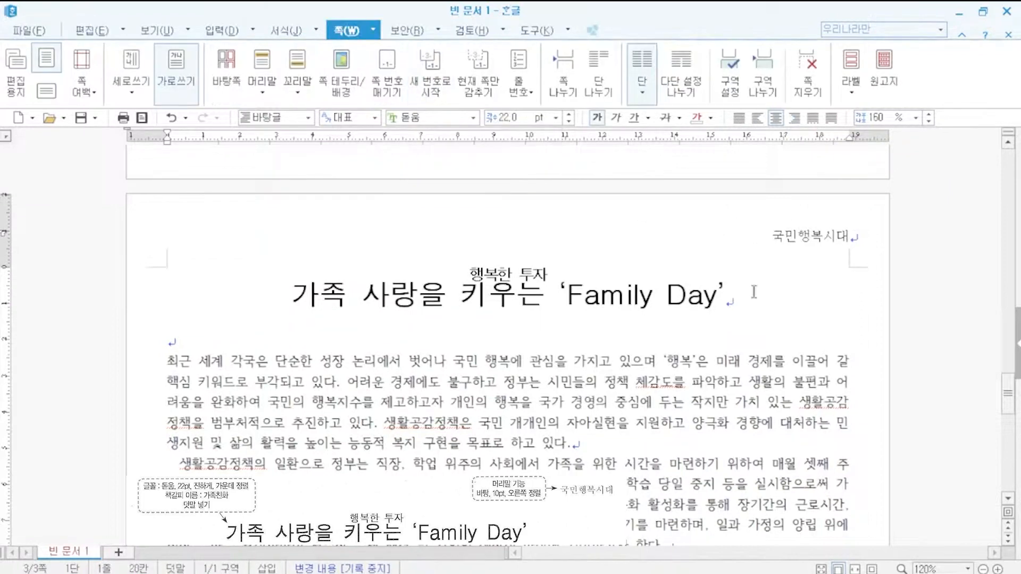
- Decorate the first letter "최" of the opening body paragraph as a two-line drop cap in 궁서 with a yellow fill
scroll(227, 364, "down", 1)
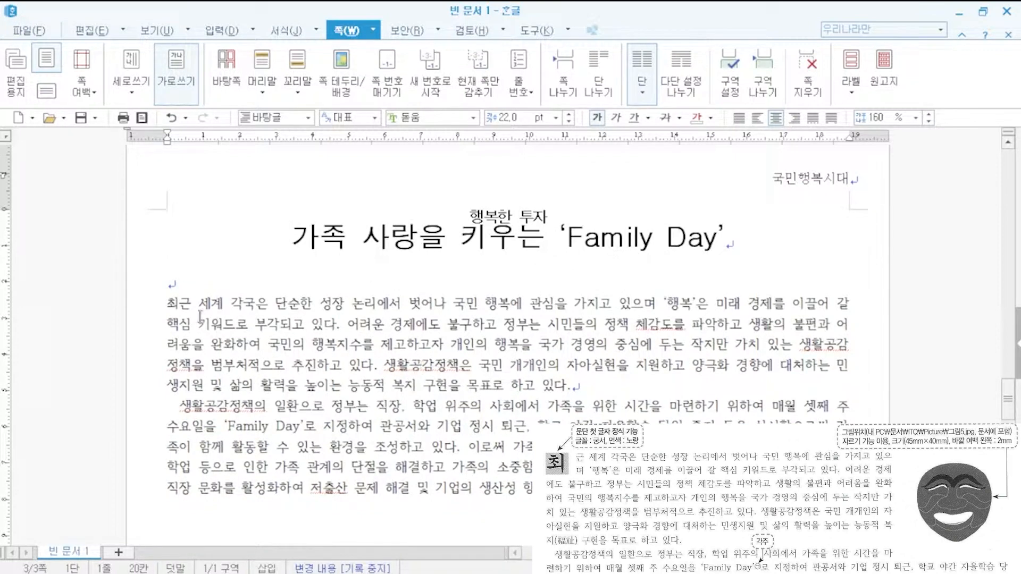
key("Down")
key("Down")
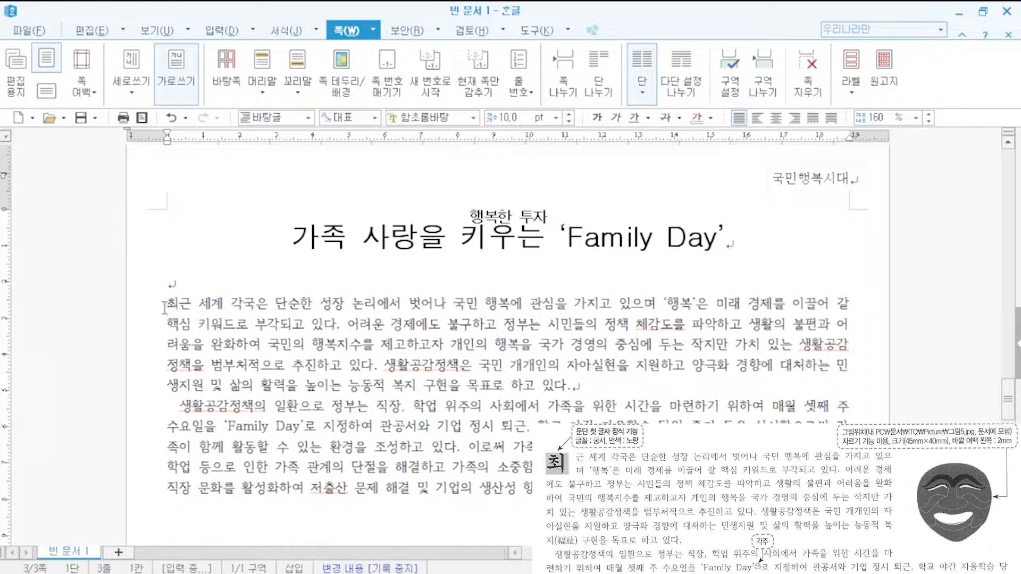
left_click(294, 33)
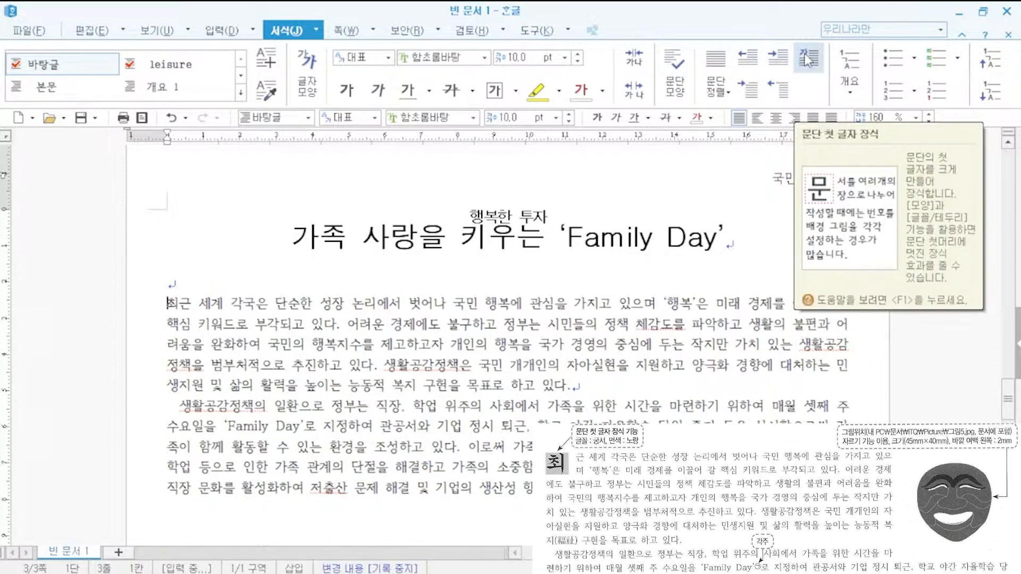
left_click(808, 62)
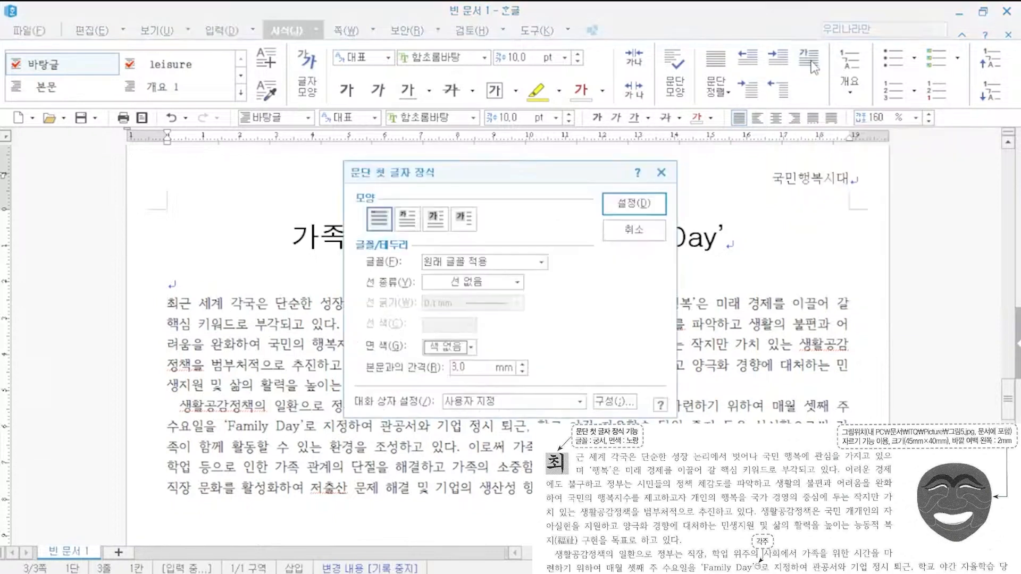
left_click(412, 223)
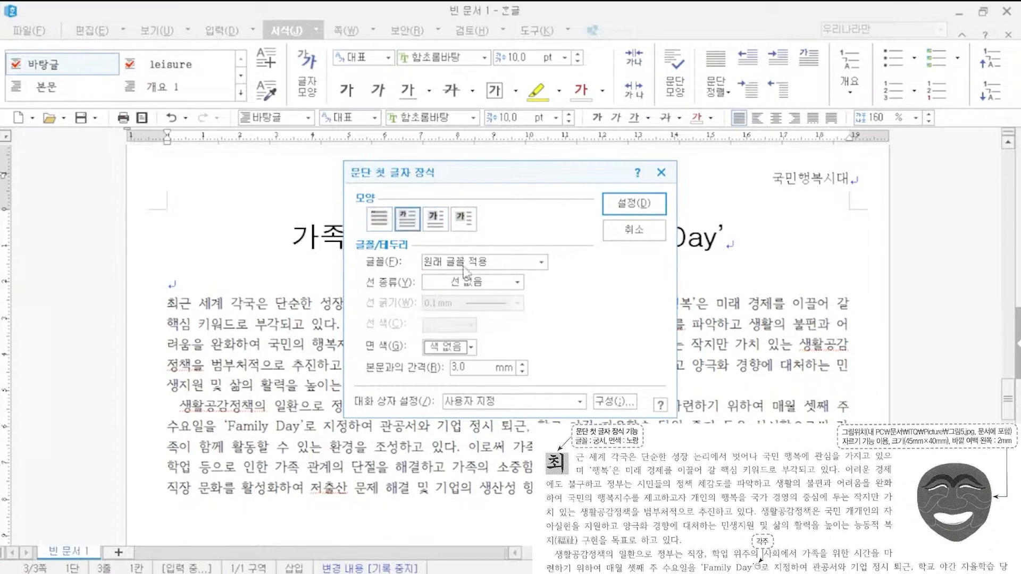
left_click(467, 262)
type("궁서")
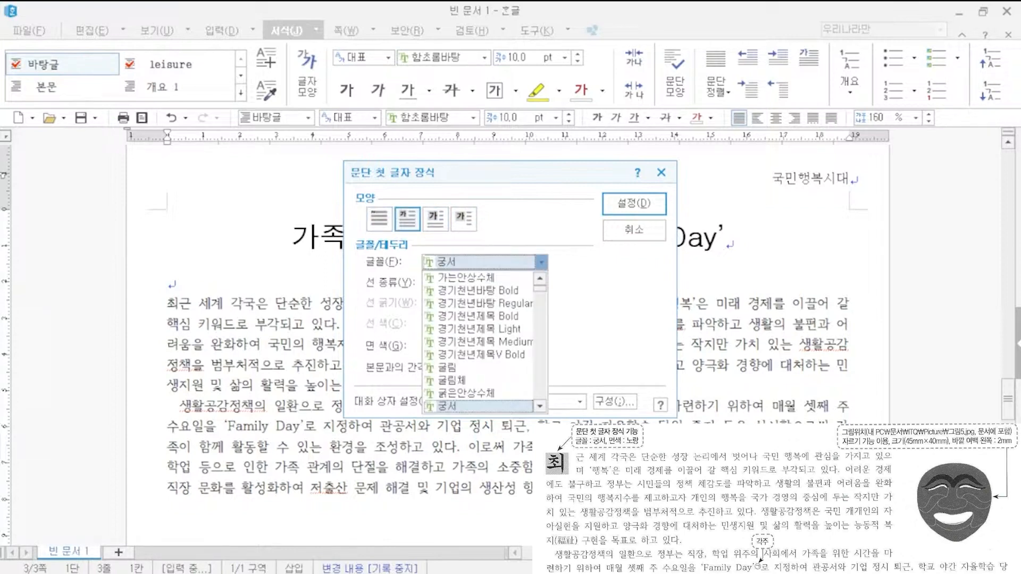
key("Return")
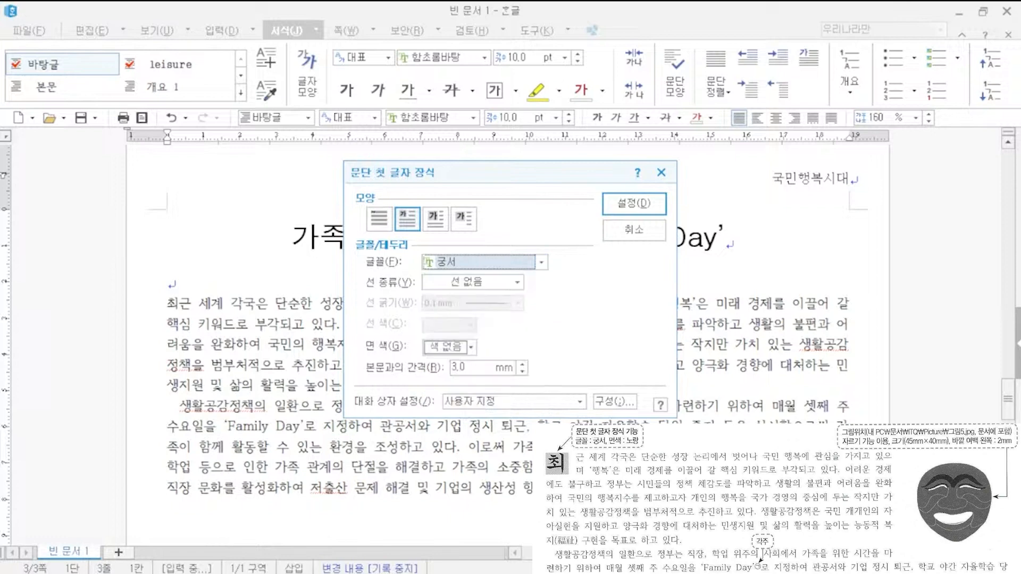
left_click(448, 357)
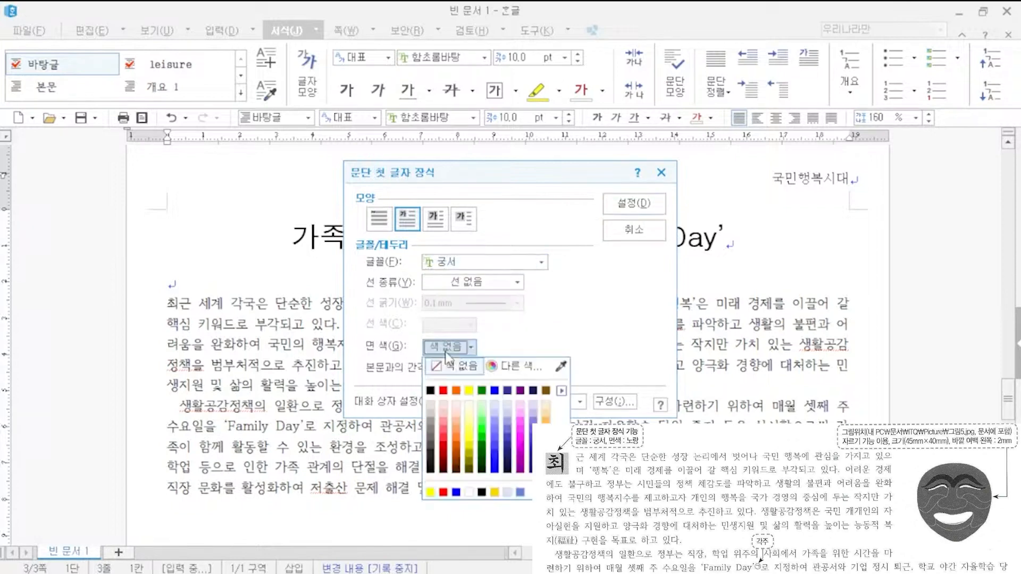
left_click(467, 392)
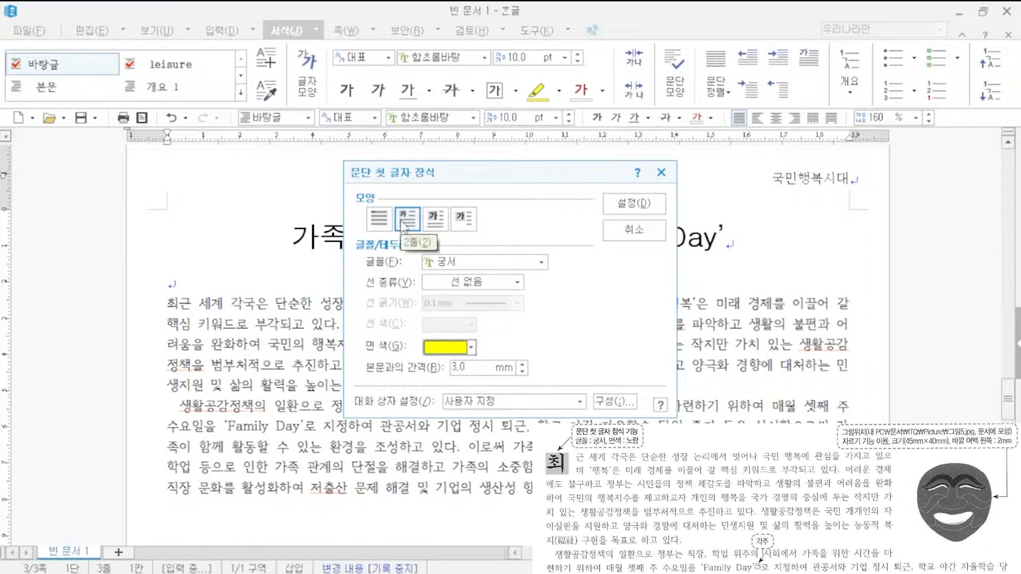
left_click(626, 207)
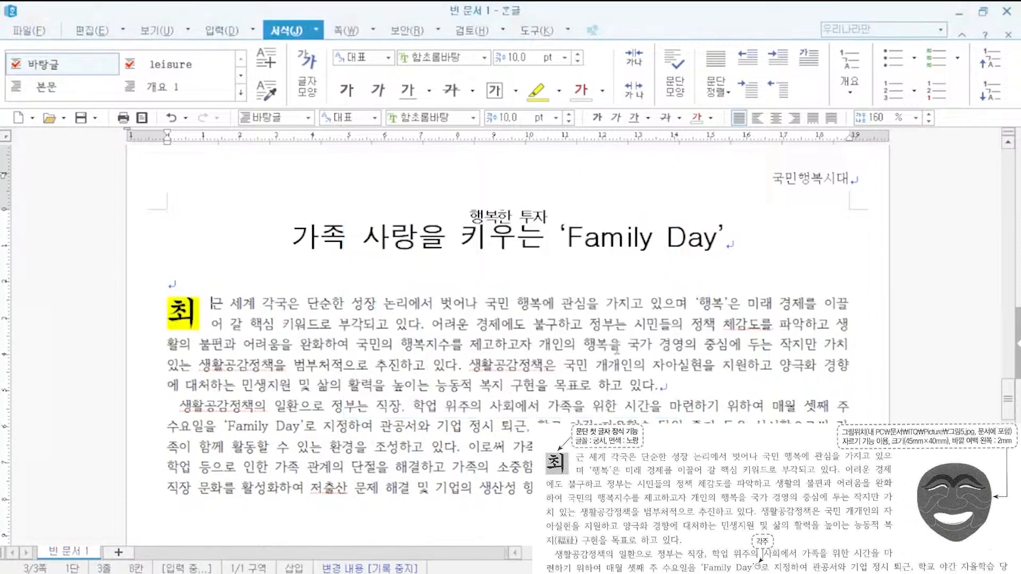
left_click(725, 277)
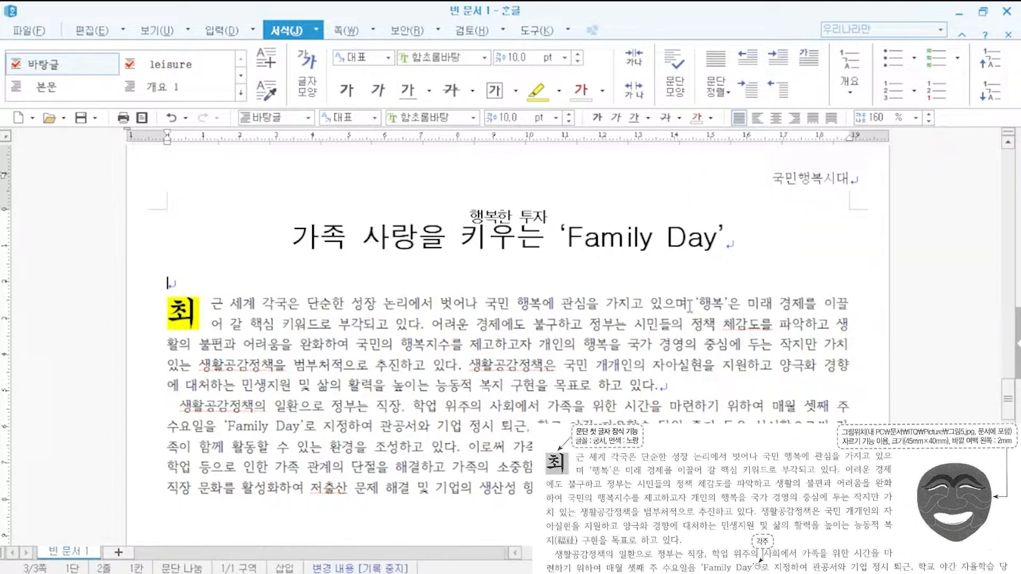
- Add the Hanja 福祉 in parentheses after the word "복지" in the first body paragraph, using the 한글(漢字) format
left_click(500, 386)
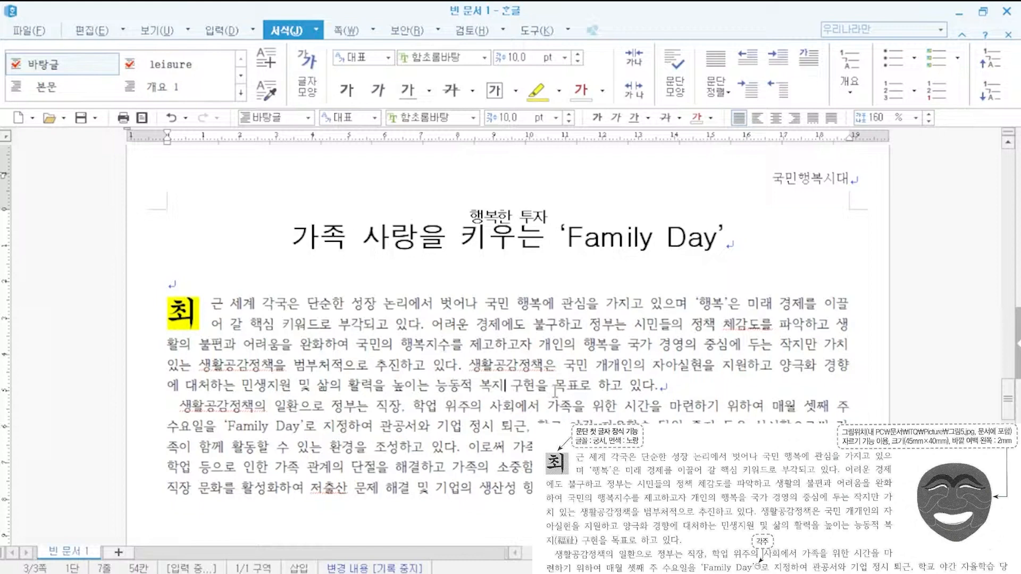
key("F9")
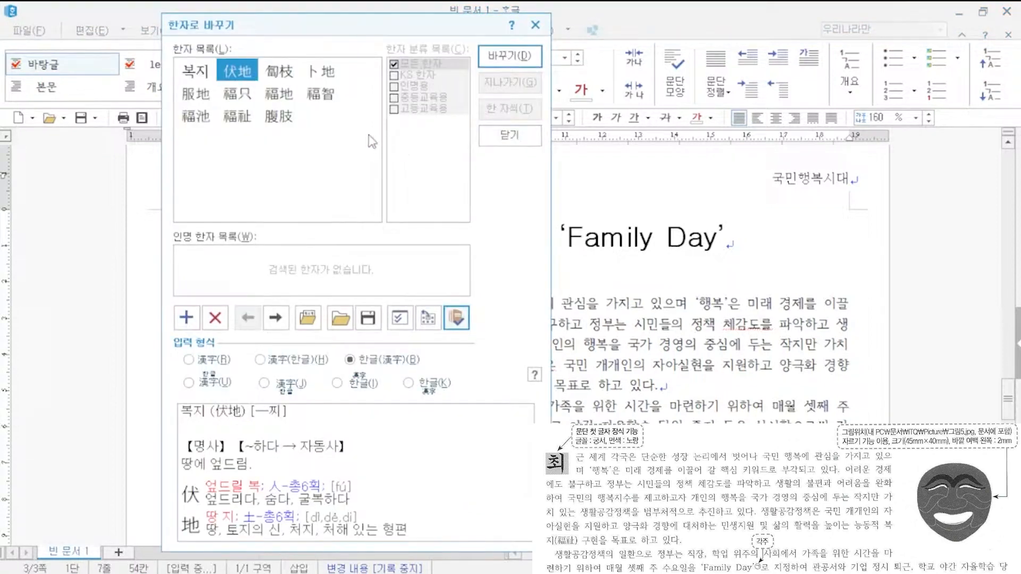
left_click(237, 118)
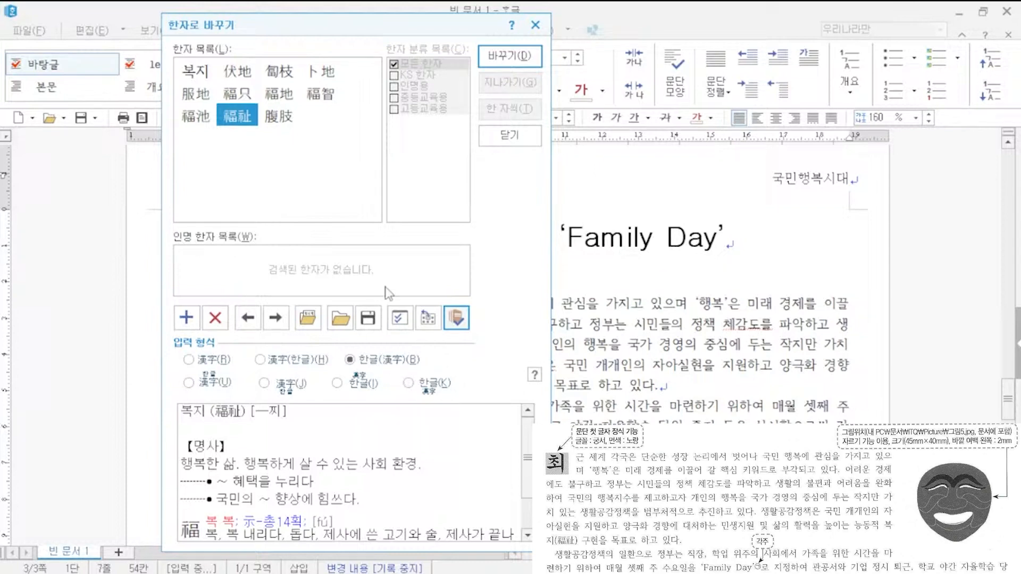
left_click(500, 59)
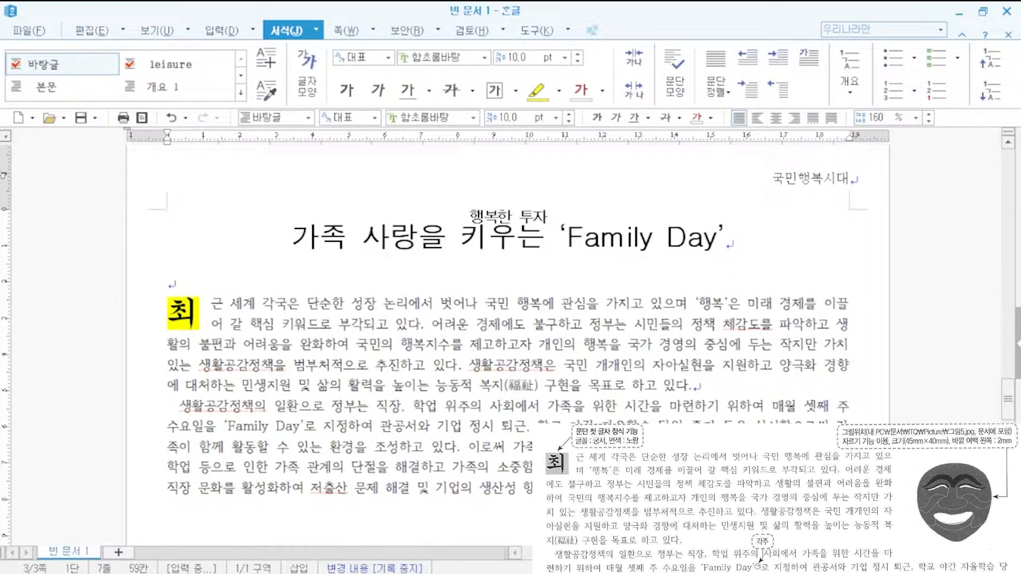
- Add the Hanja 兩立 in parentheses after the word "양립" in the second body paragraph
left_click(822, 467)
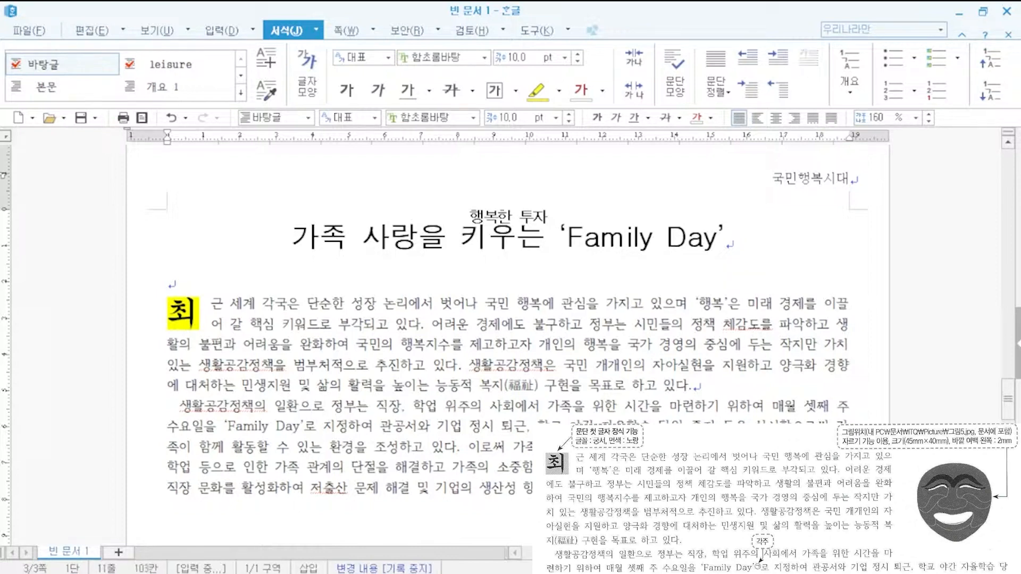
key("F9")
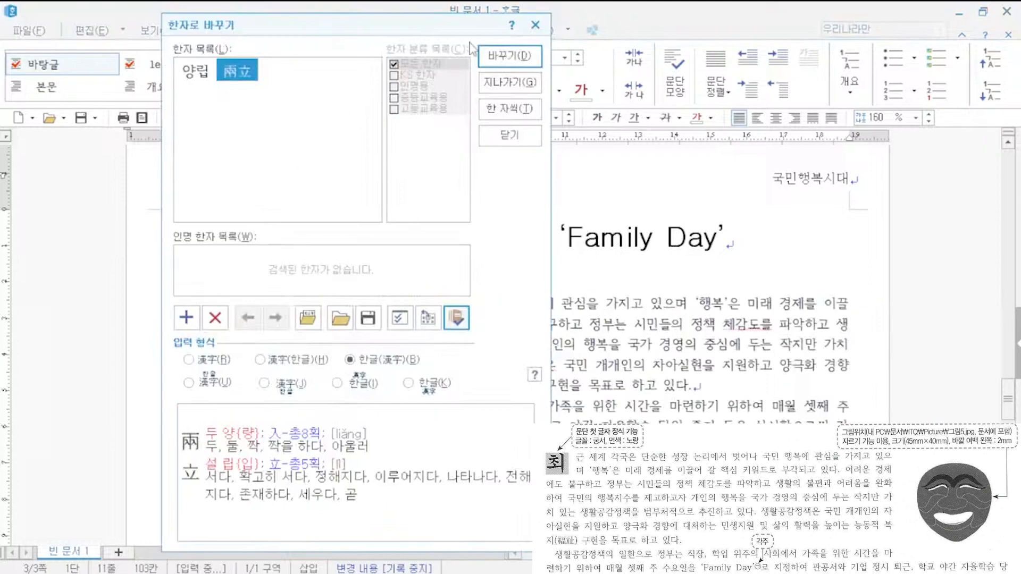
left_click(503, 55)
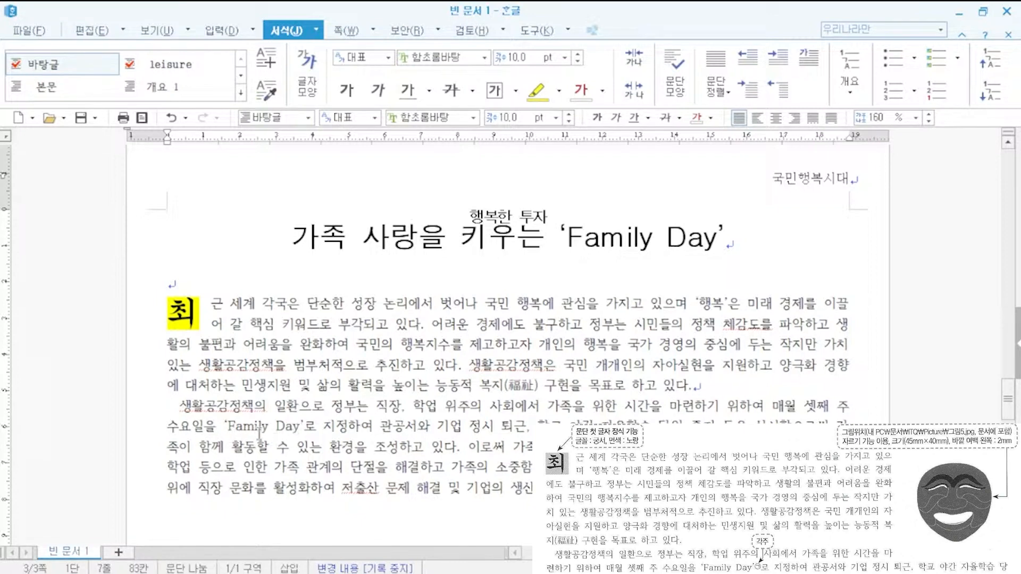
- Insert a footnote after 'Family Day' in the second paragraph, beginning "여성가족부는 매주 셋째 주 수요일 6시 정시에 퇴근하는 '가정의 날"
left_click(304, 425)
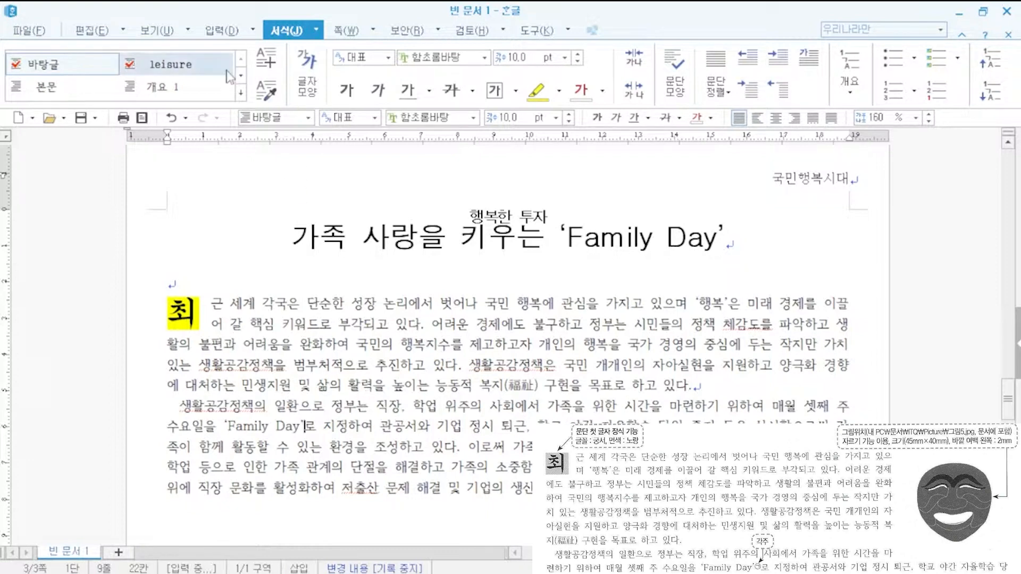
left_click(219, 31)
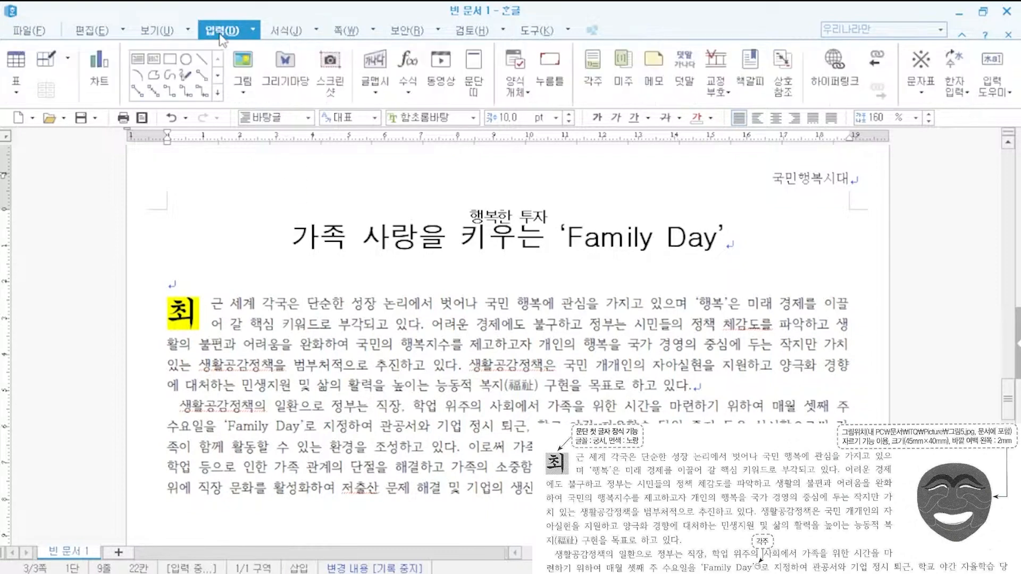
left_click(589, 76)
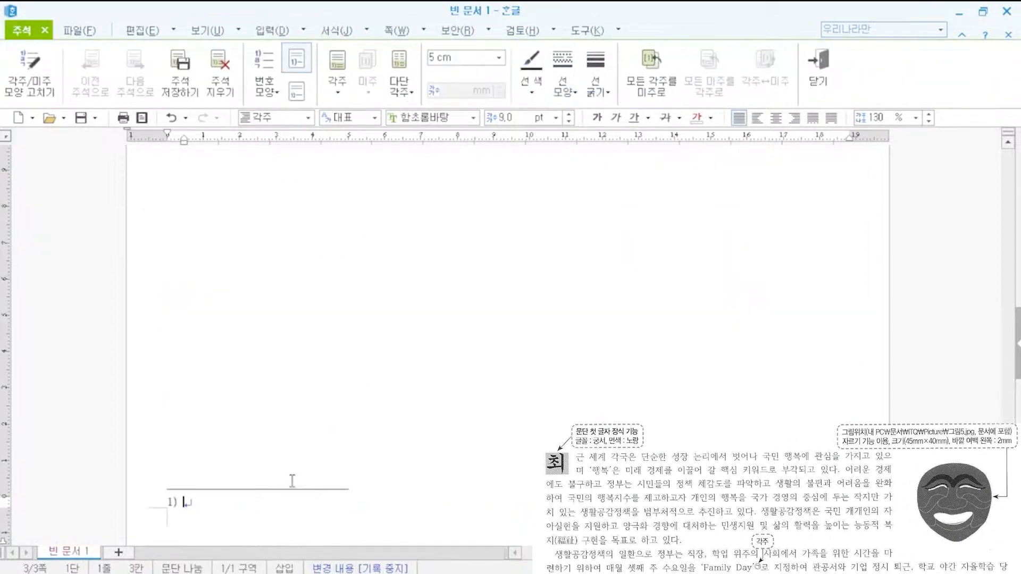
type("여성가족부는 ")
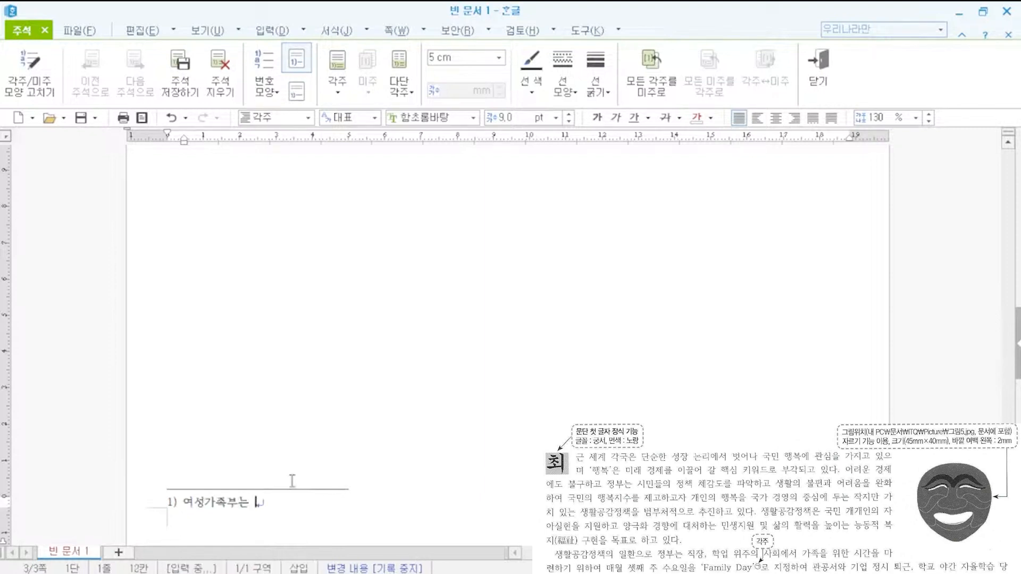
type("매주 셋째 주 수요일 ")
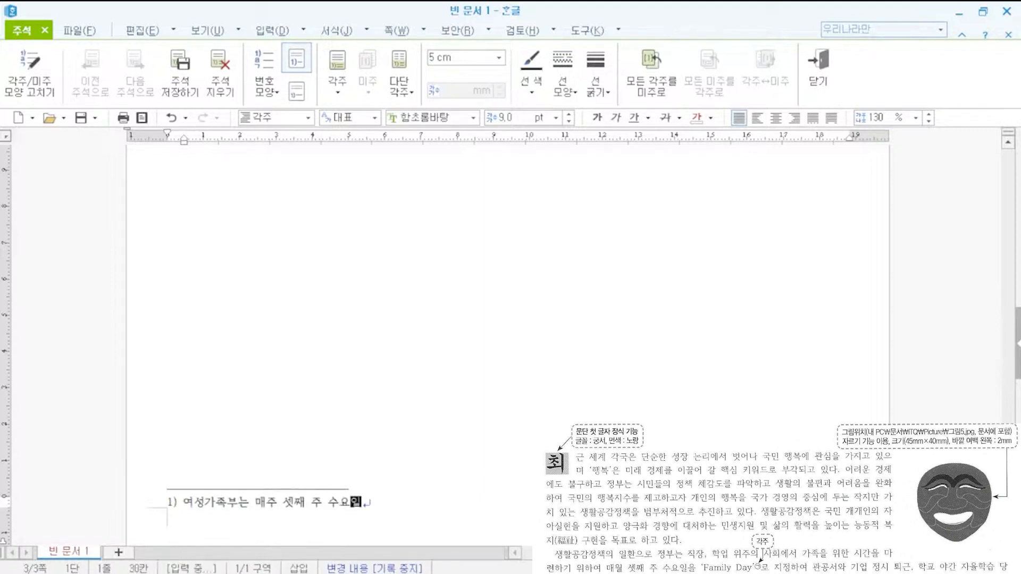
type("6시 정시")
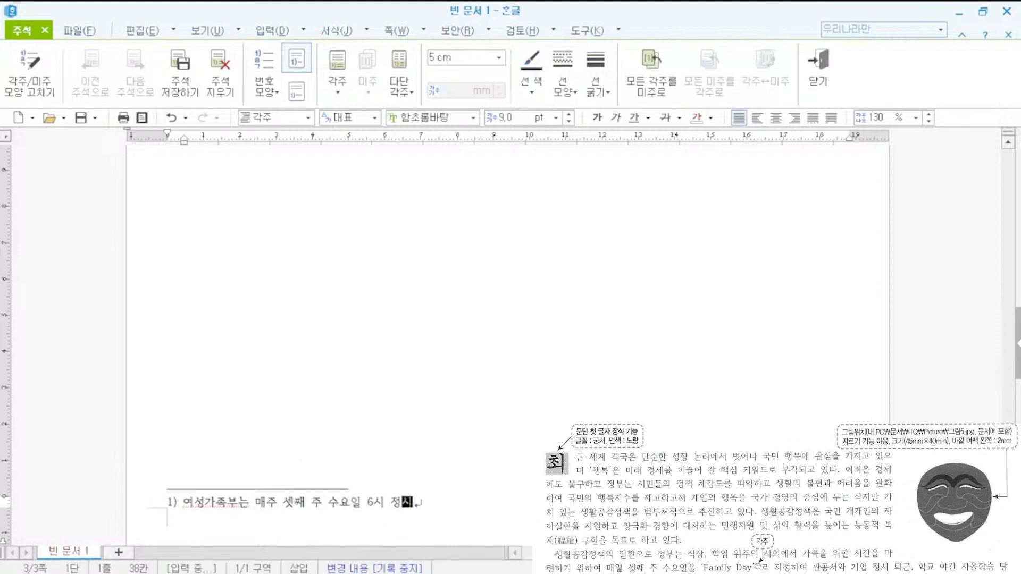
type("에 퇴근하는 '가정의 ")
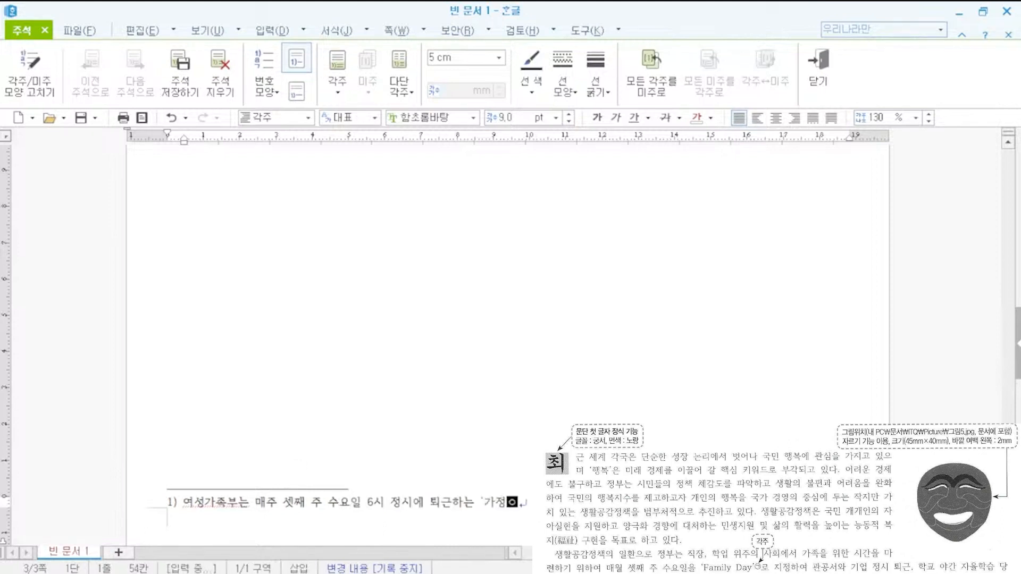
type("날")
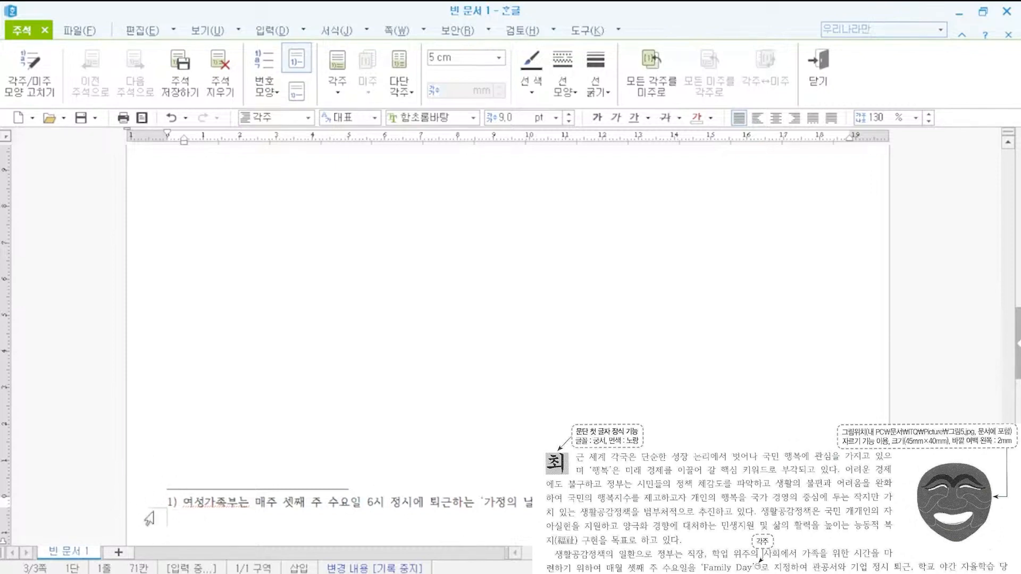
- Change the footnote numbering style to ㉠,㉡,㉢, close footnote editing and return to the body text
left_click(269, 98)
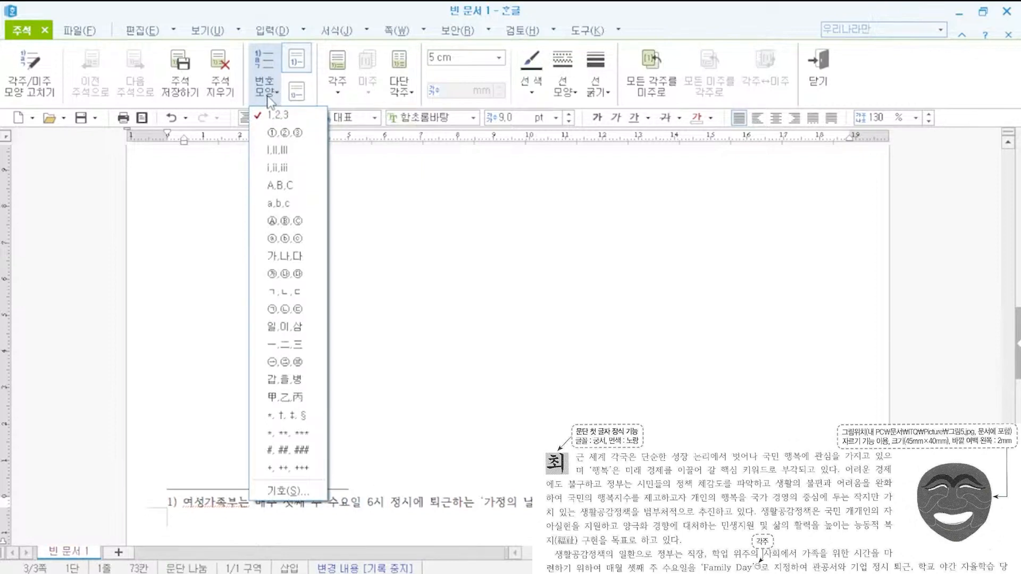
left_click(284, 310)
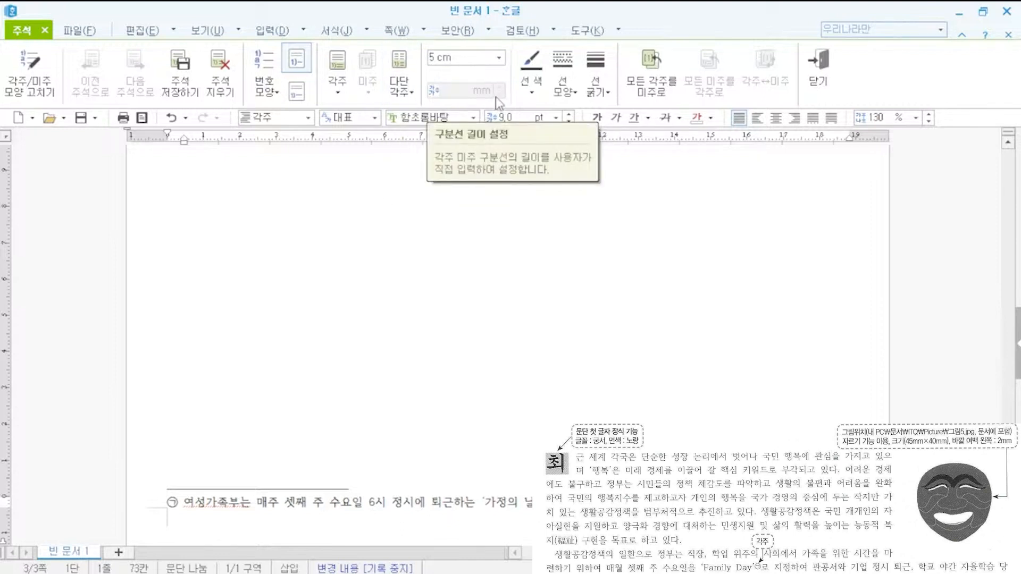
left_click(812, 63)
scroll(446, 338, "up", 3)
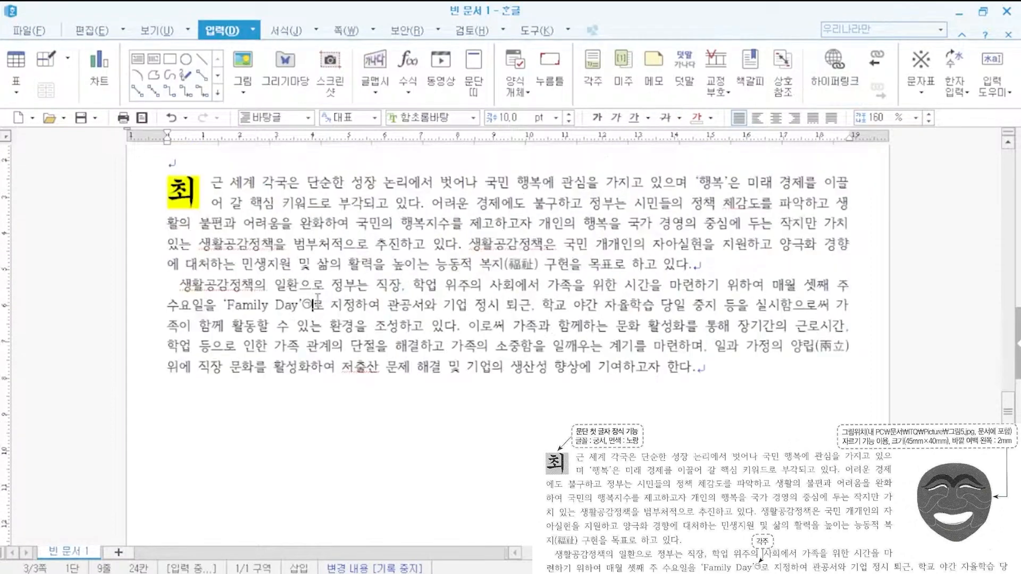
scroll(466, 392, "up", 1)
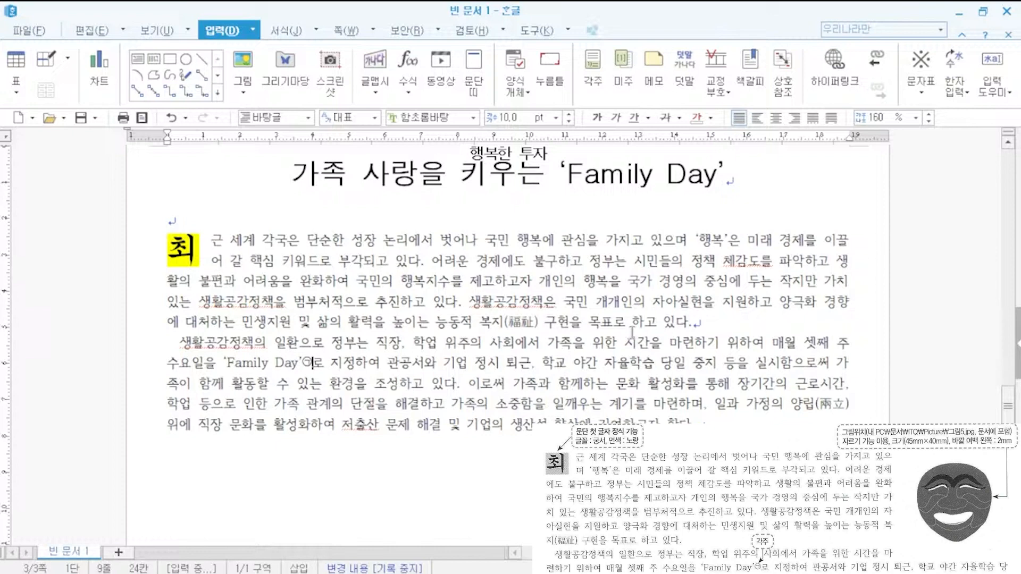
- Insert the picture 그림5 from the Picture folder over the body text, drawn about 66 mm wide and 89 mm high
key("ctrl+n")
key("i")
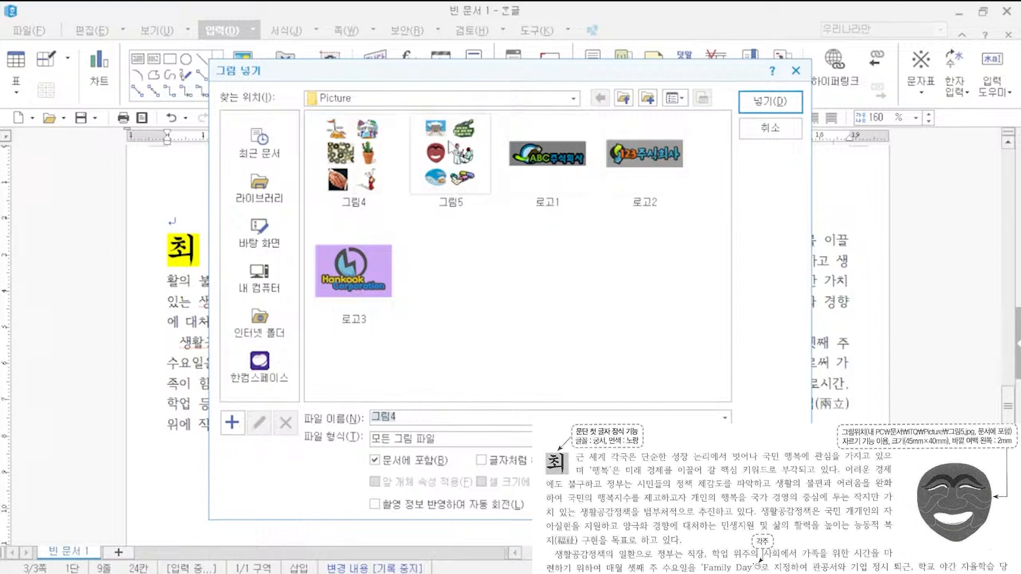
left_click(466, 176)
left_click(771, 101)
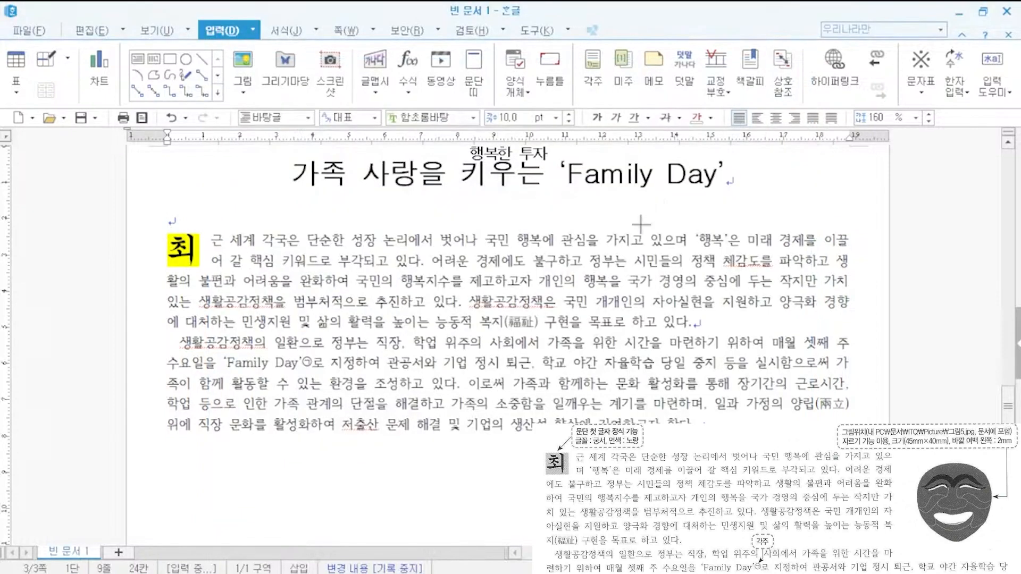
scroll(624, 235, "down", 1)
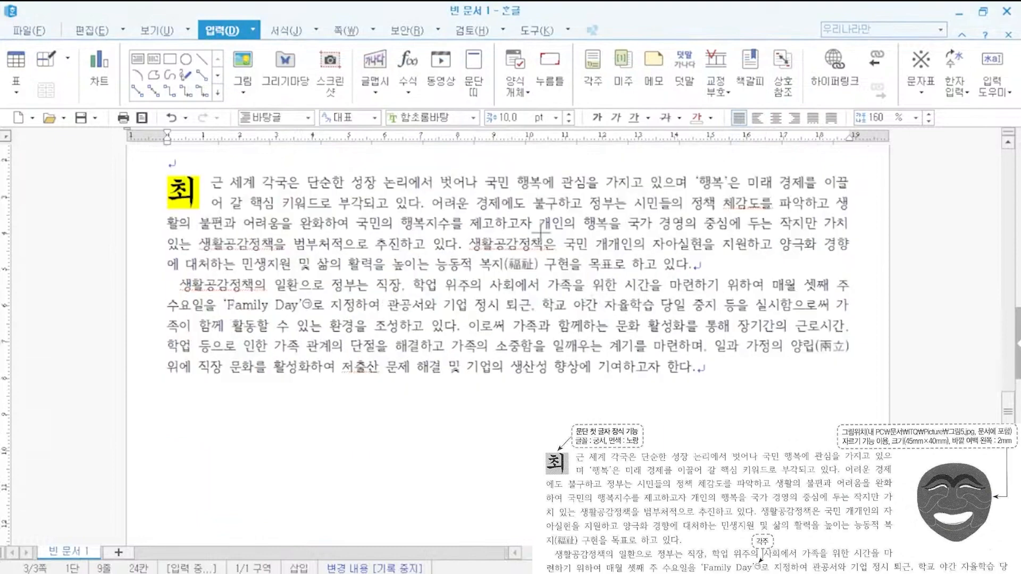
left_click_drag(539, 229, 780, 553)
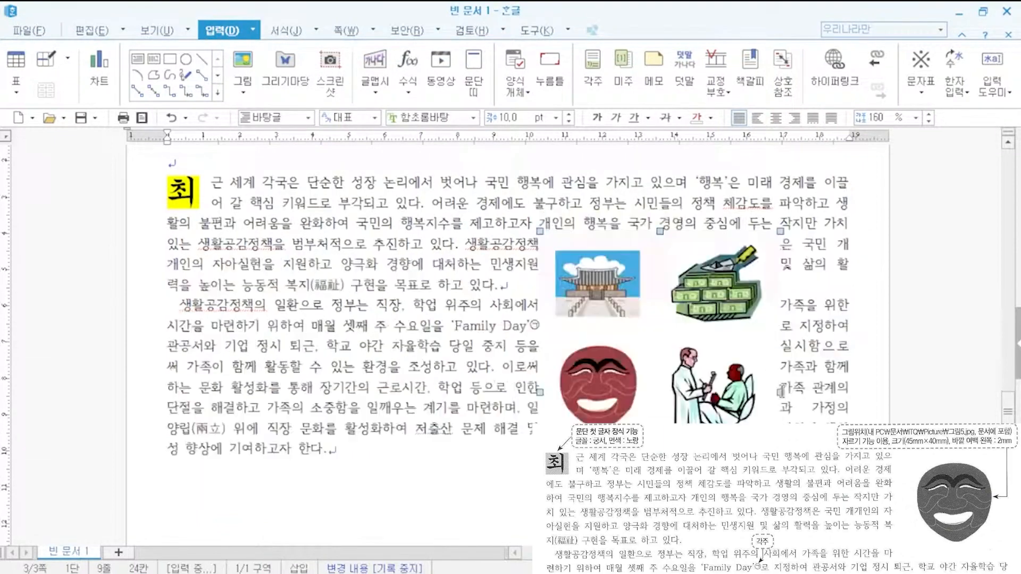
- Crop the inserted picture to only the red mask, about 32 mm wide and 31 mm high
scroll(755, 351, "down", 1)
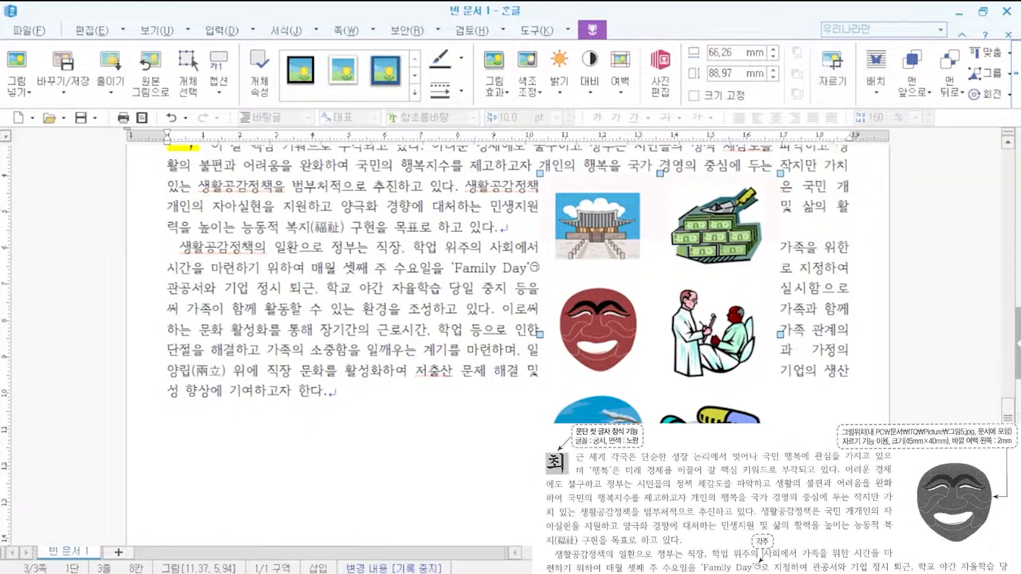
left_click_drag(660, 497, 660, 384)
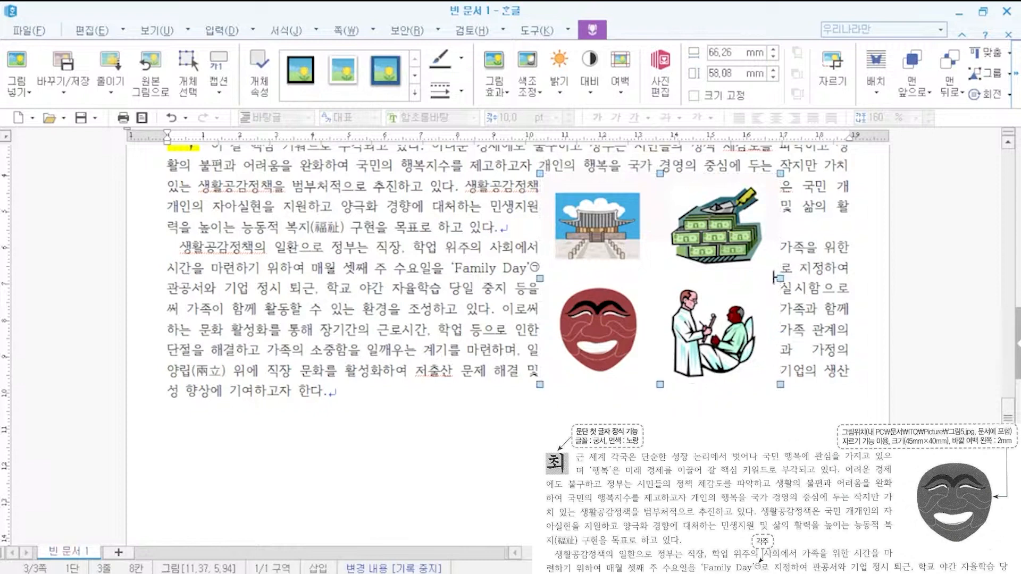
left_click_drag(780, 278, 658, 291)
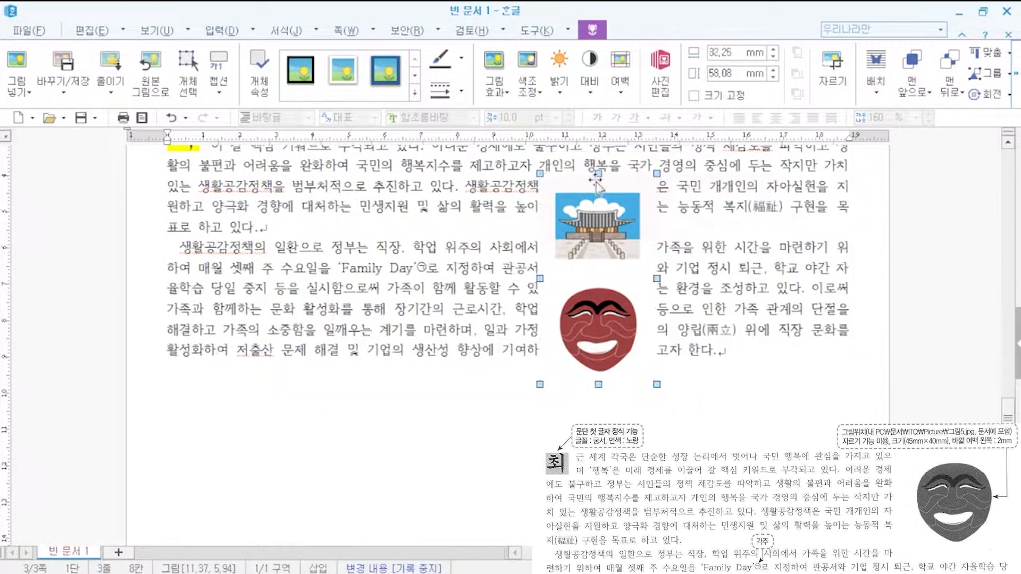
left_click_drag(598, 174, 590, 274)
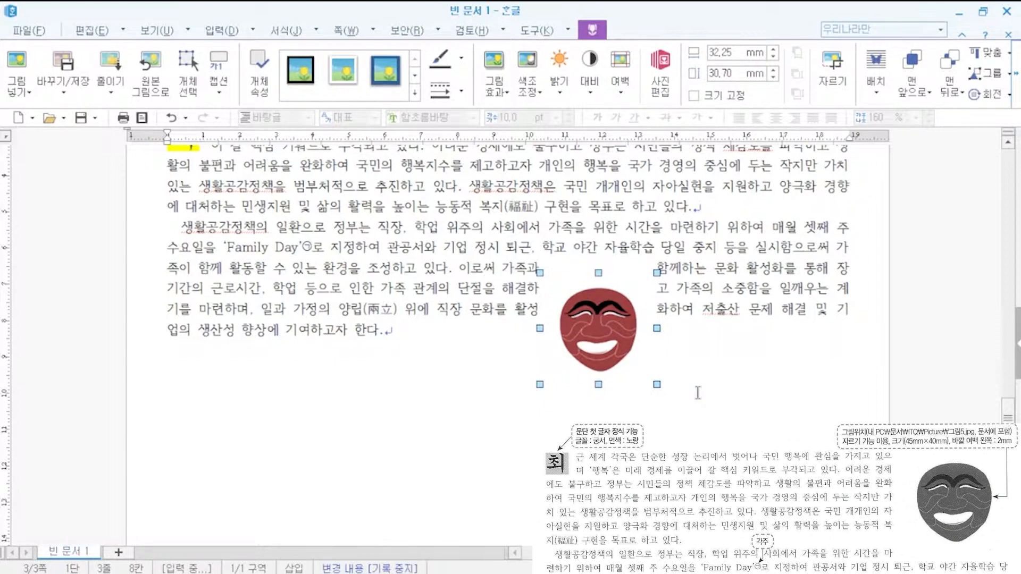
- Set the mask picture's width to 45 mm and height to 40 mm, and lock its size
double_click(607, 324)
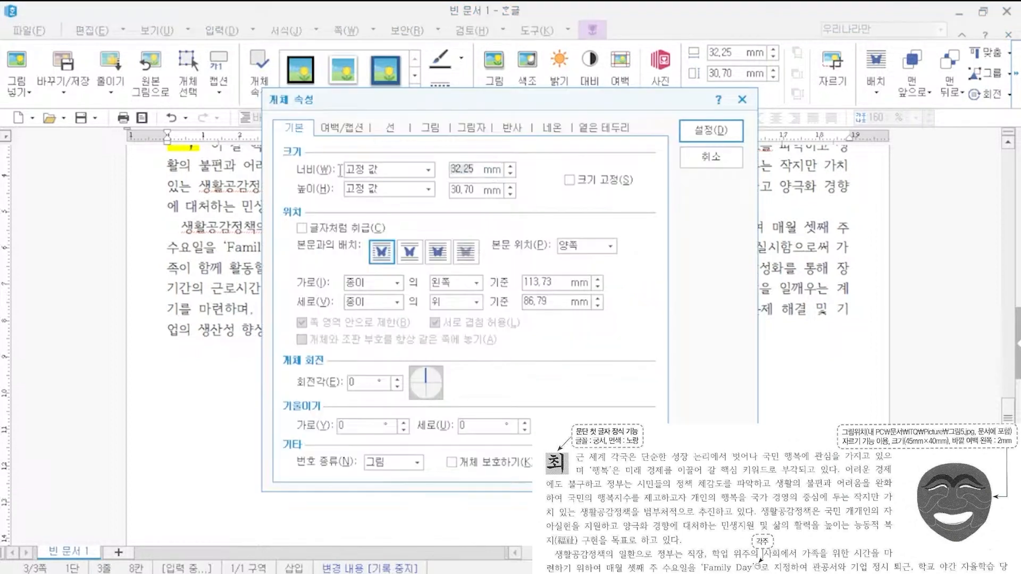
type("45")
key("Tab")
type("40")
key("alt+s")
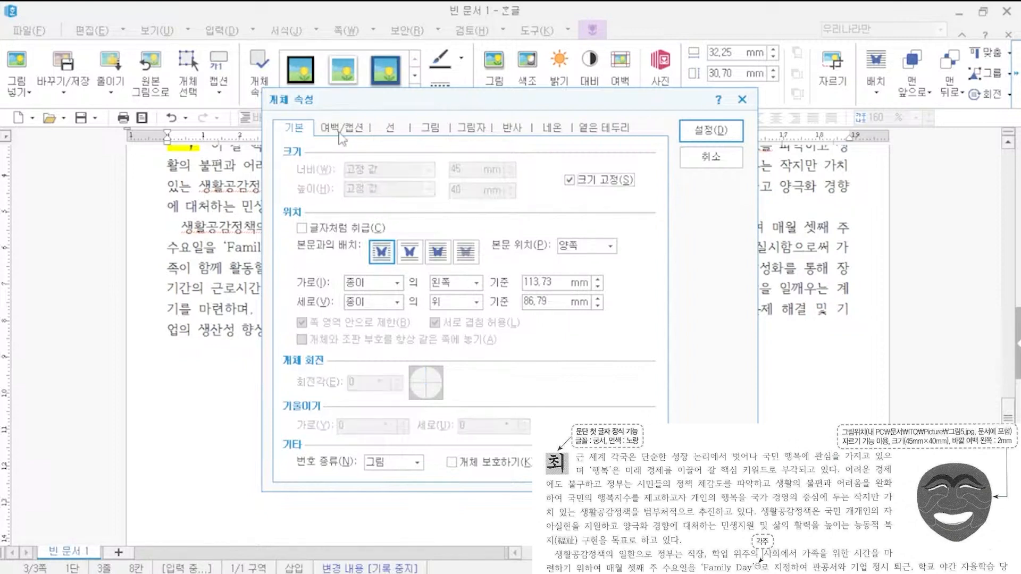
- Give the mask picture a 2 mm left outer margin and move it to the right edge beside the first body paragraph
left_click(337, 129)
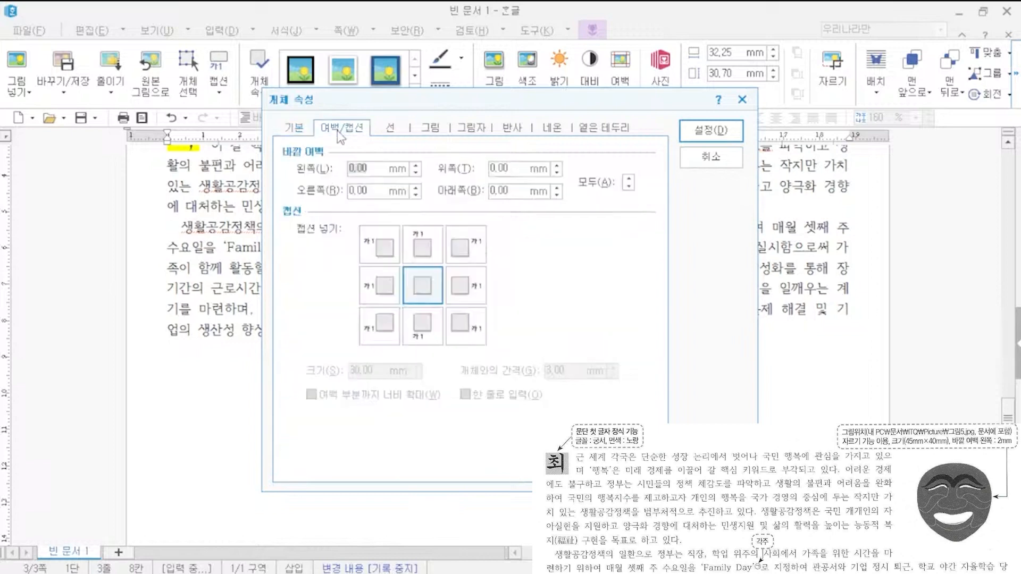
left_click(415, 164)
left_click(415, 164)
left_click(700, 131)
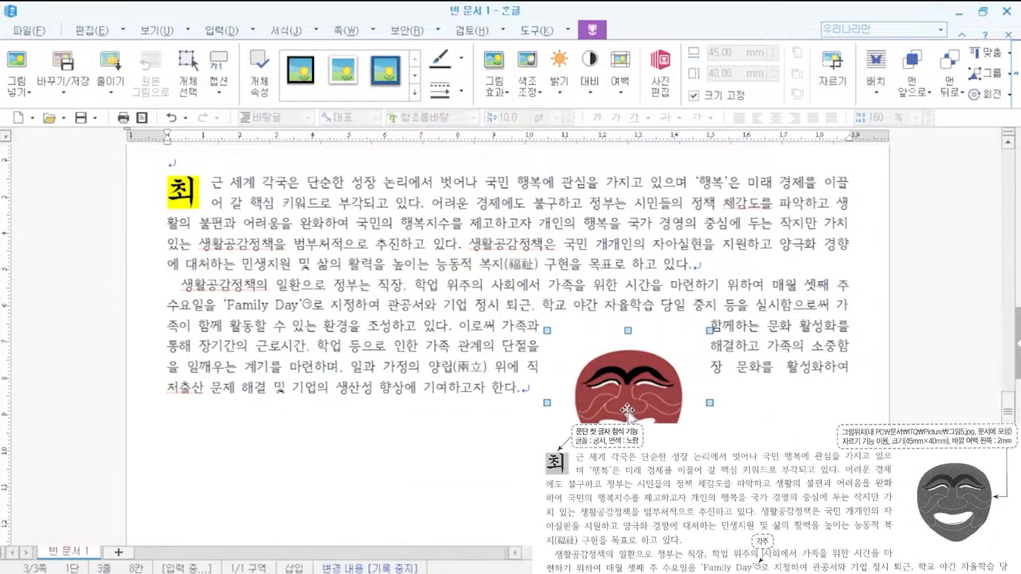
left_click_drag(628, 411, 761, 261)
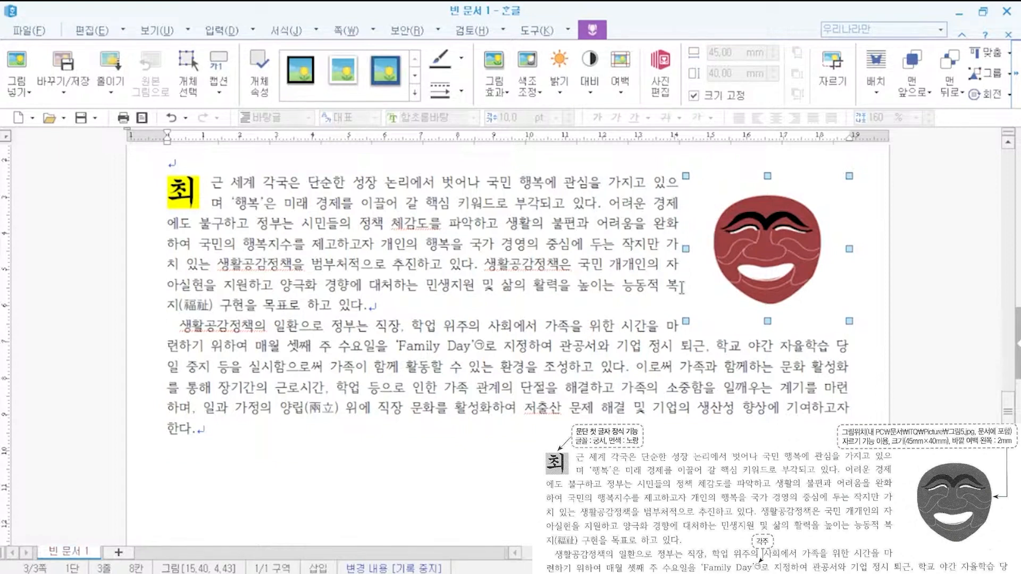
left_click(681, 287)
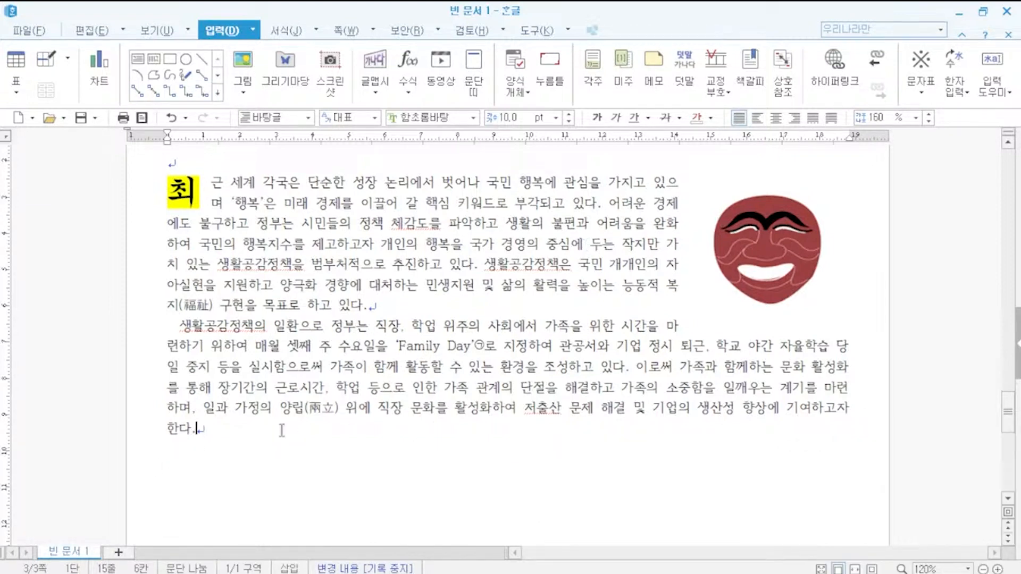
- Add two empty lines after the end of the second body paragraph
key("Return")
key("Return")
scroll(353, 392, "down", 5)
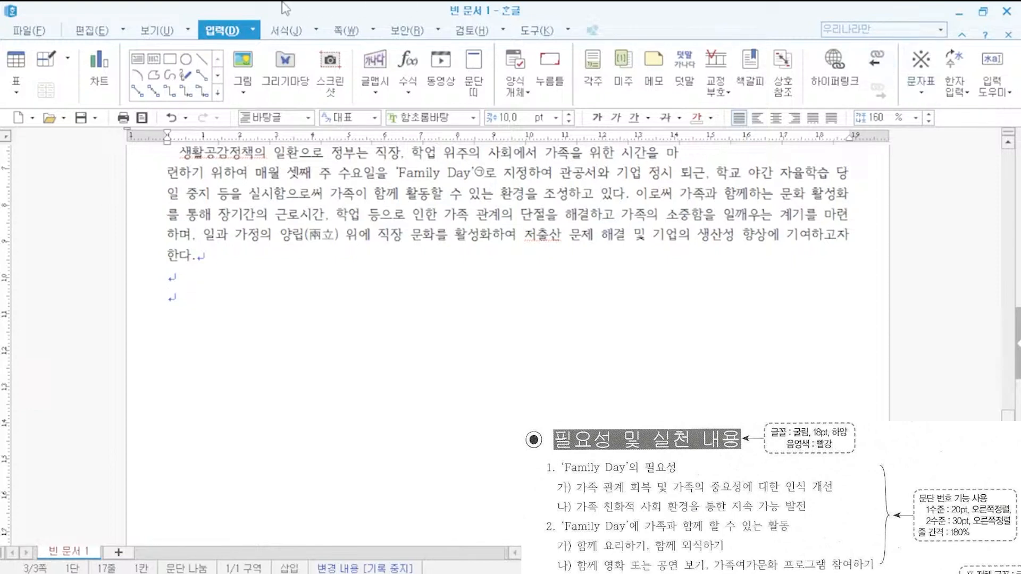
left_click(912, 69)
left_click(920, 94)
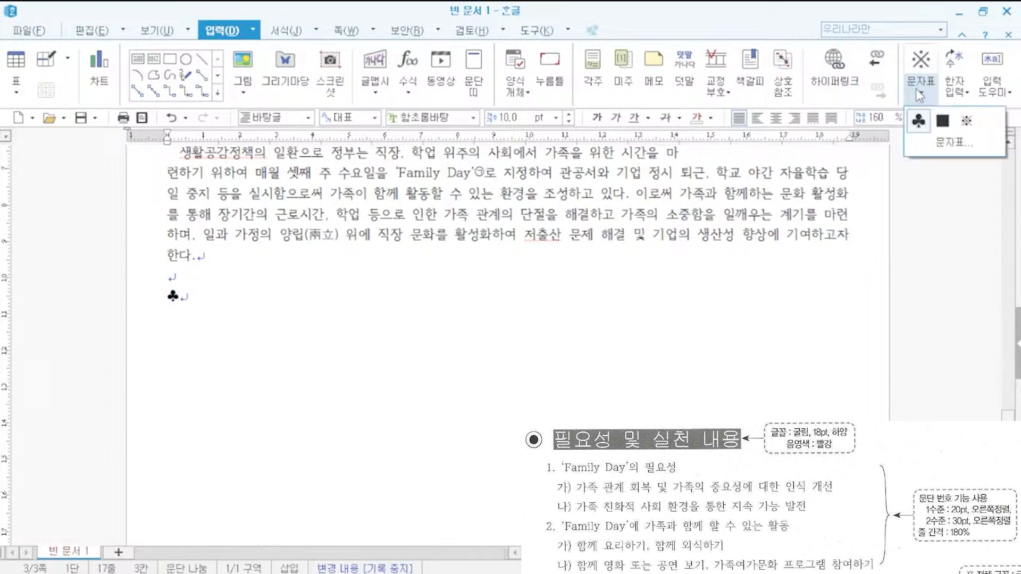
left_click(210, 300)
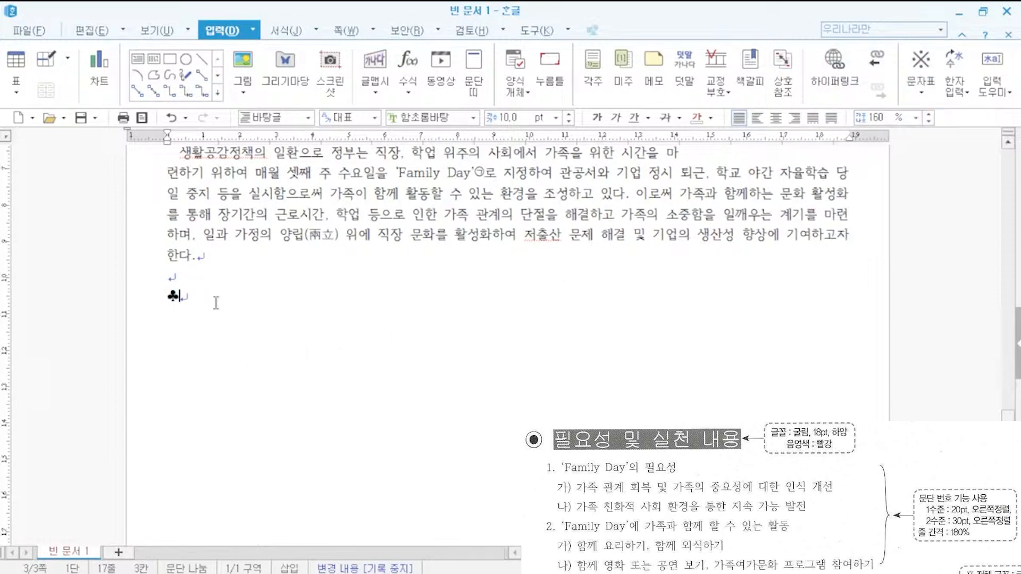
key("BackSpace")
- Insert the symbol ◉ from the 한글(HNC) character set and enter the heading "필요성 및 실천 내용" after it
key("ctrl+F10")
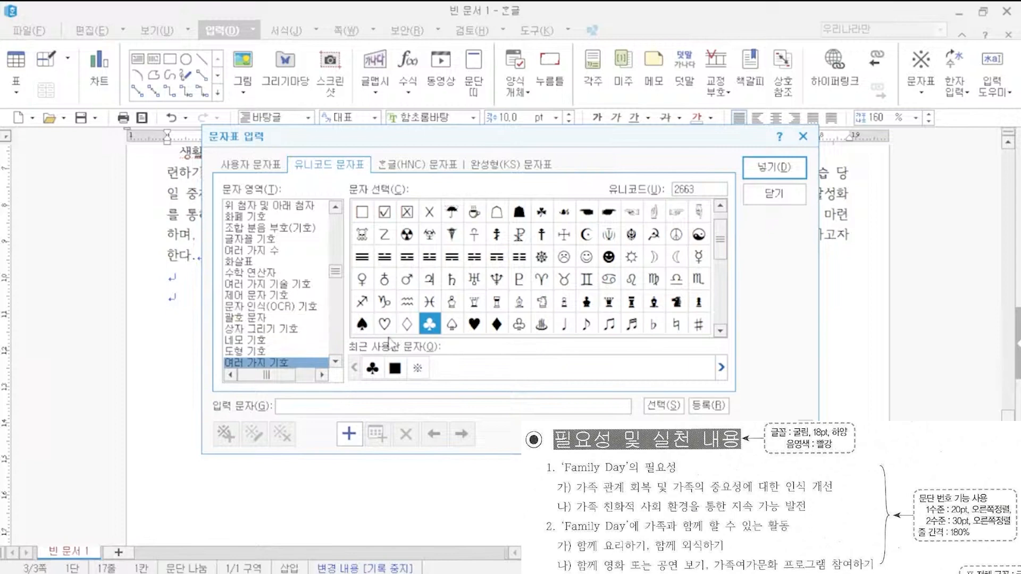
left_click(420, 165)
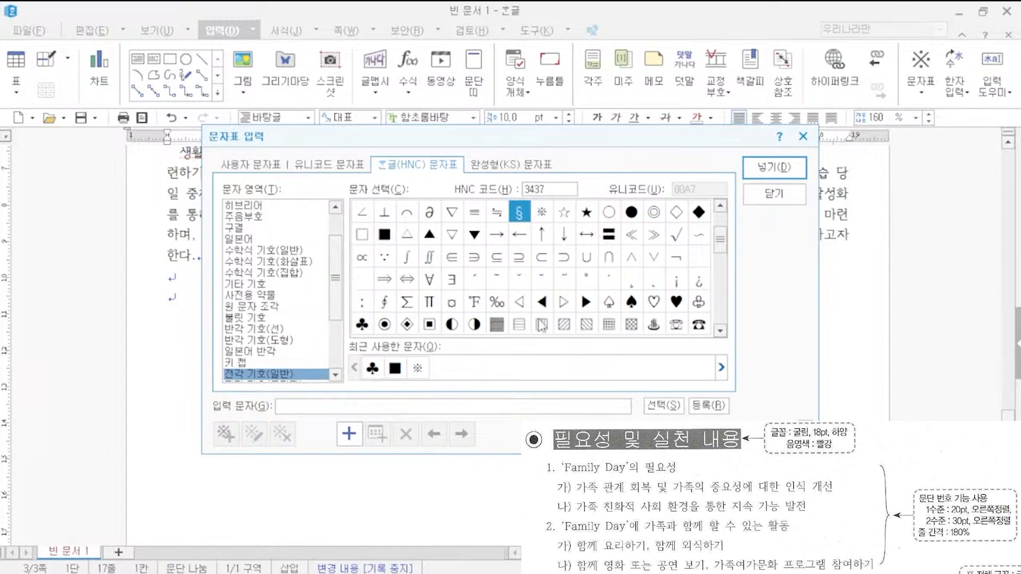
left_click(385, 325)
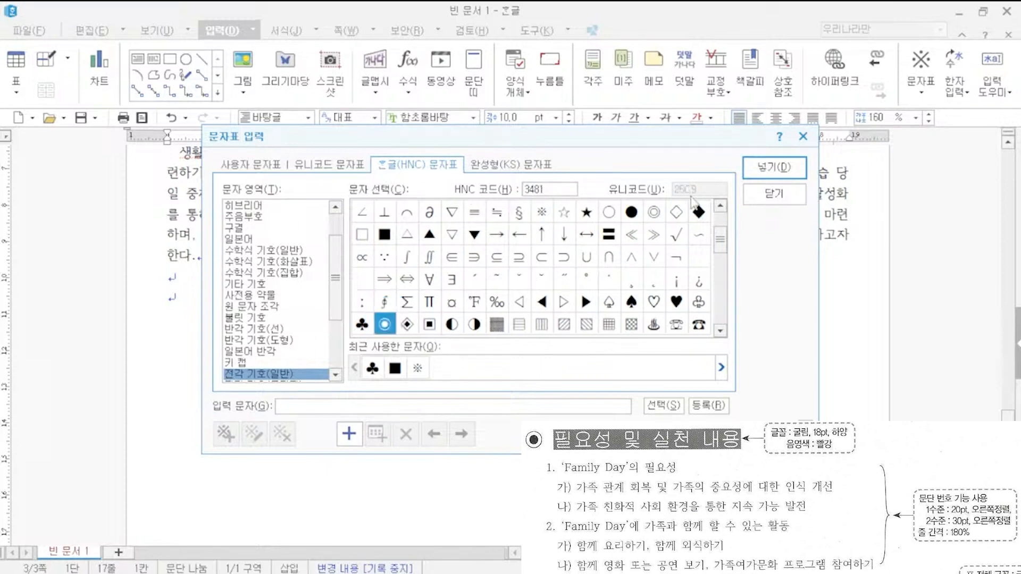
left_click(766, 171)
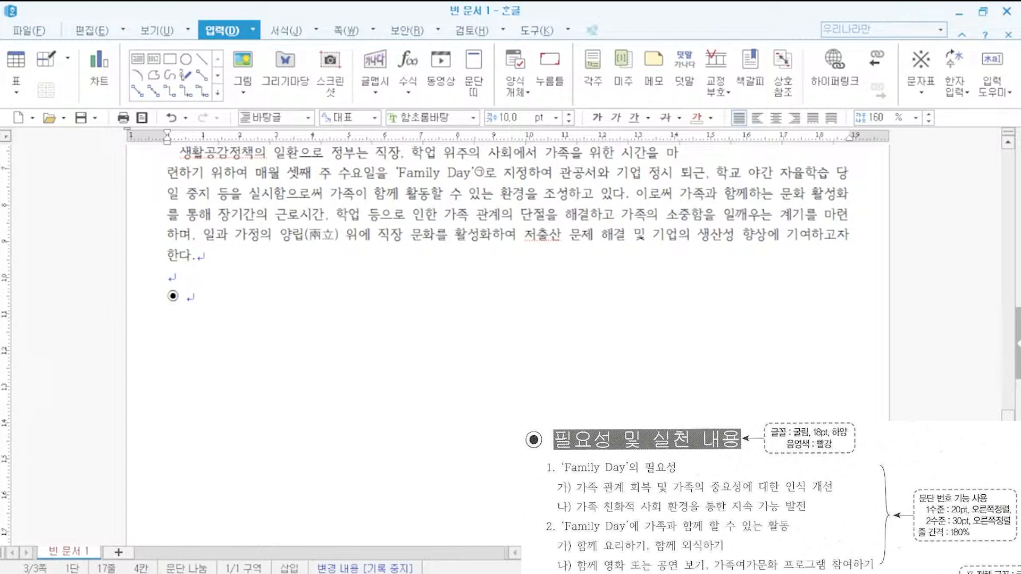
type("필요성 및 ")
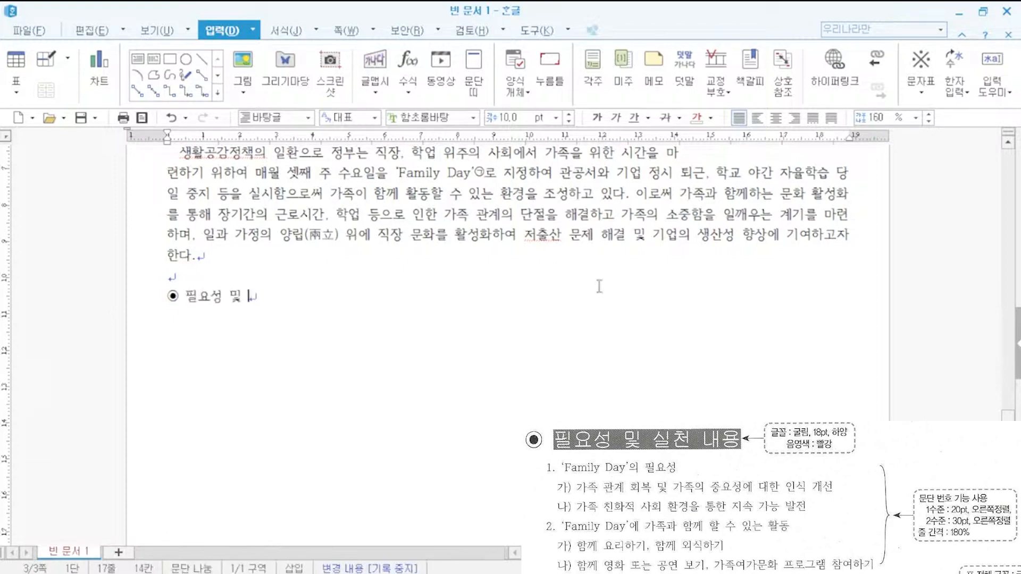
type("실ㅊ천 내용")
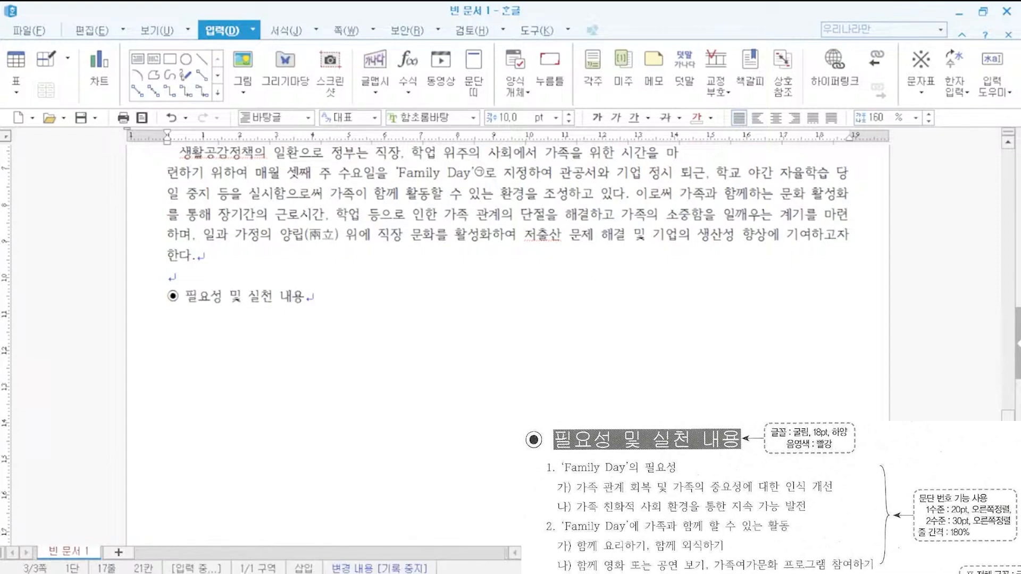
- Enter the sample's six list lines under the heading, from "'Family Day'의 필요성" to "함께 영화 또는 공연 보기, 가족여가문화 프로그램 참여하기", followed by two empty lines
key("Return")
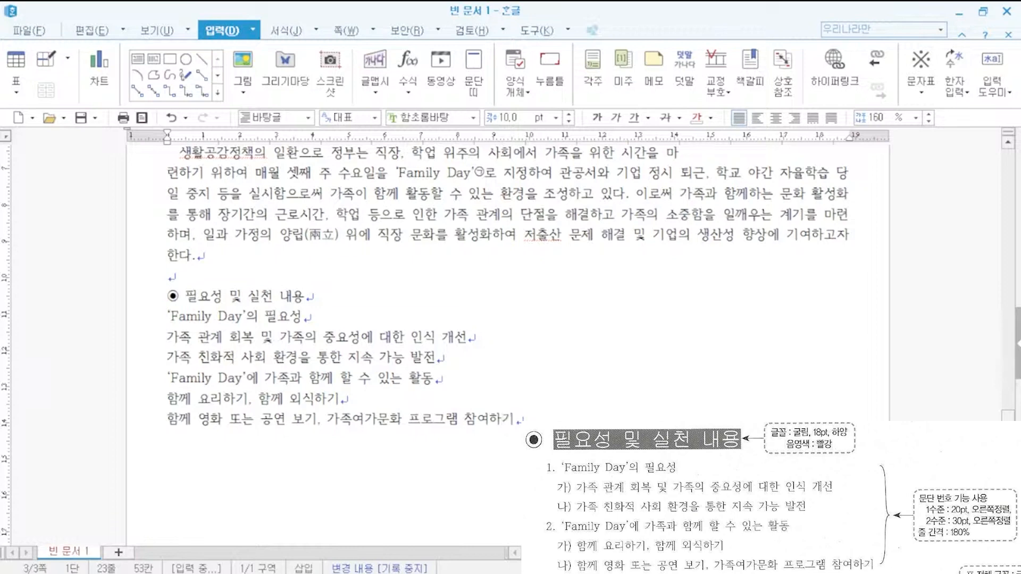
key("Return")
key("Return")
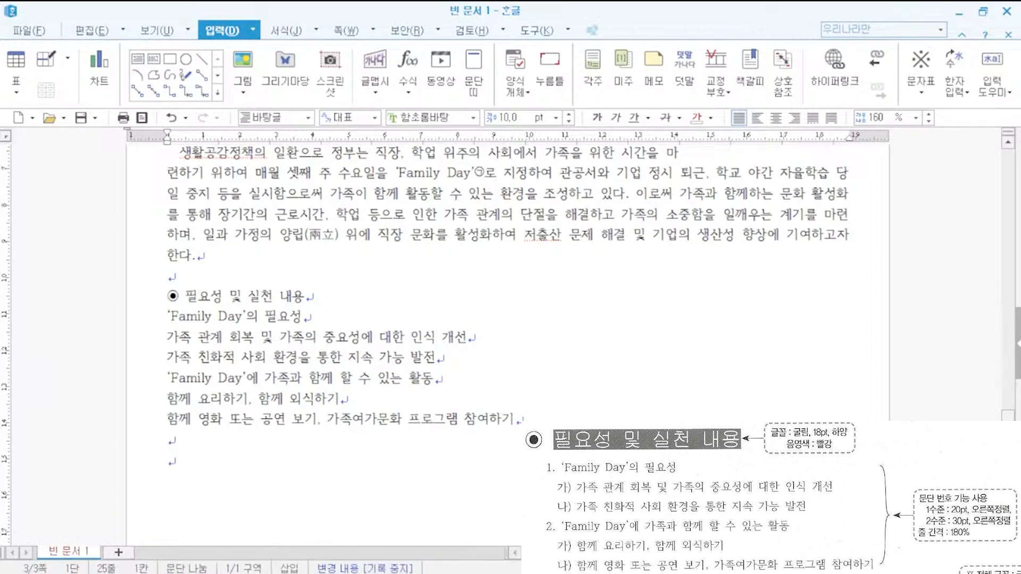
- Copy the heading "◉ 필요성 및 실천 내용" to the last empty line below the list
left_click(171, 291)
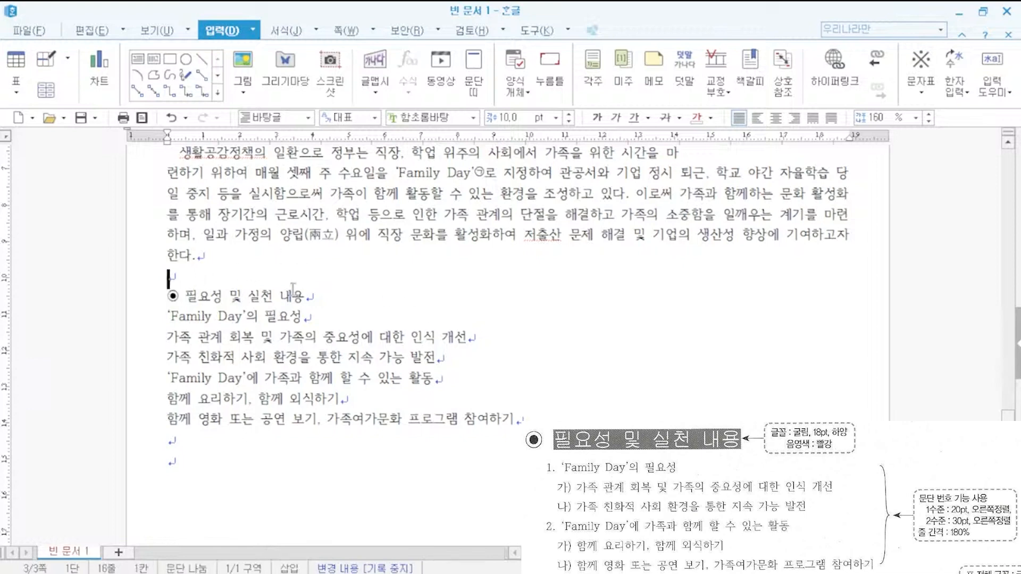
left_click(307, 296, "shift")
key("ctrl+c")
left_click(190, 468)
key("ctrl+v")
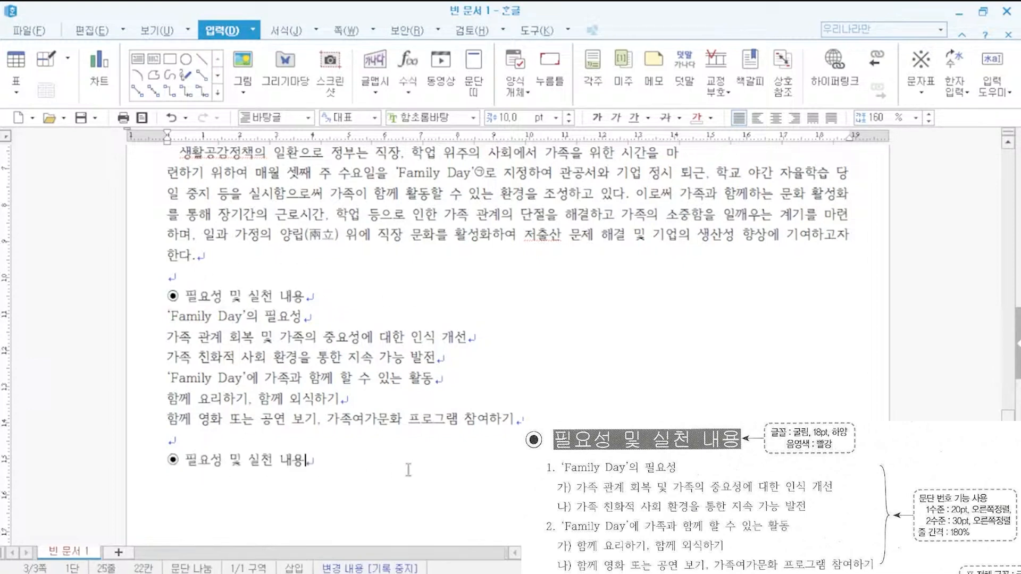
- Replace the copied heading's text after ◉ with "가족친화 프로그램 안내" and add two empty lines below it
key("BackSpace")
key("BackSpace")
key("BackSpace")
key("BackSpace")
key("BackSpace")
key("BackSpace")
key("BackSpace")
key("BackSpace")
key("BackSpace")
key("BackSpace")
key("BackSpace")
type("거")
key("BackSpace")
type("가족친화 프로그램 아")
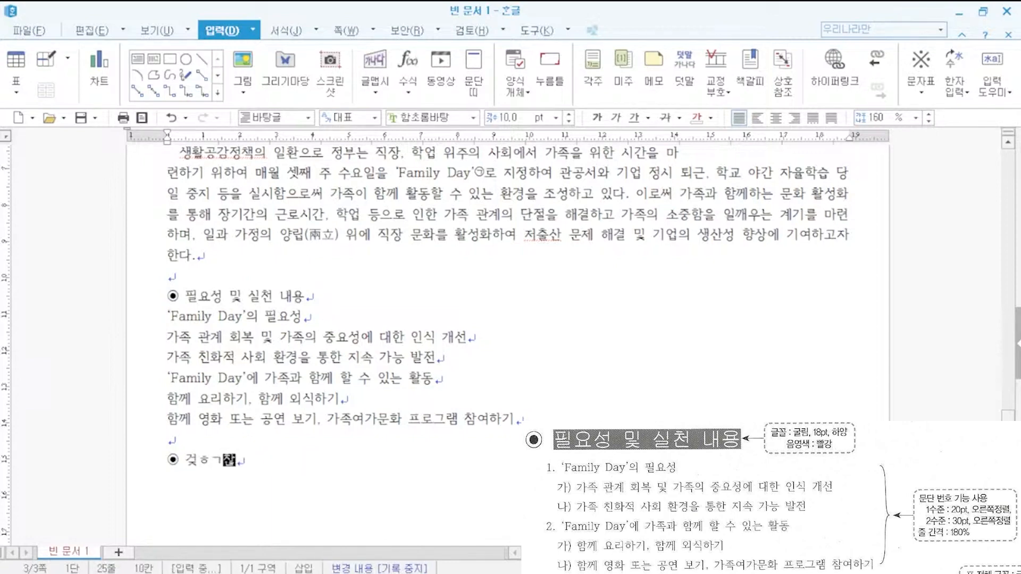
type("안내")
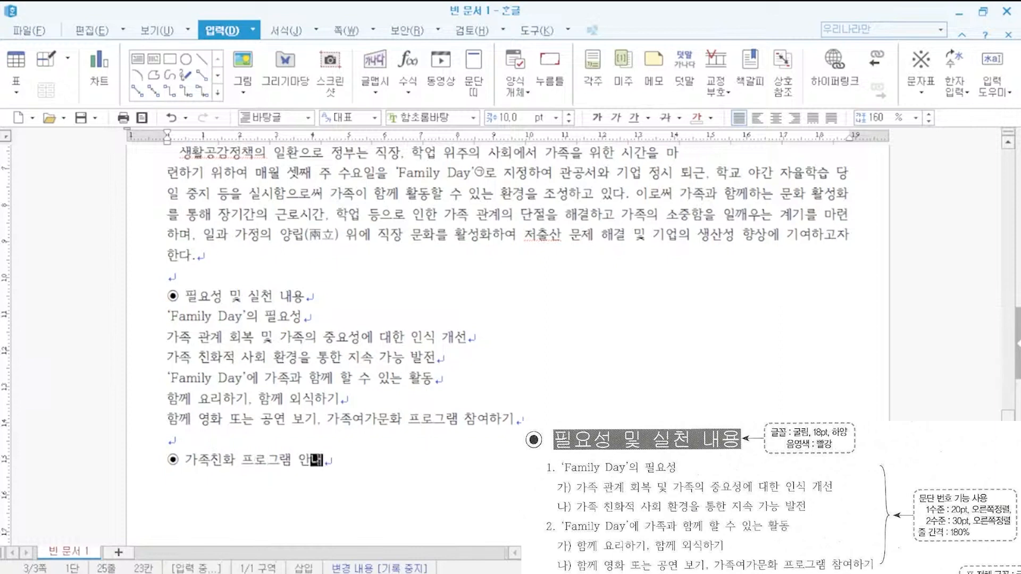
key("Return")
key("Return")
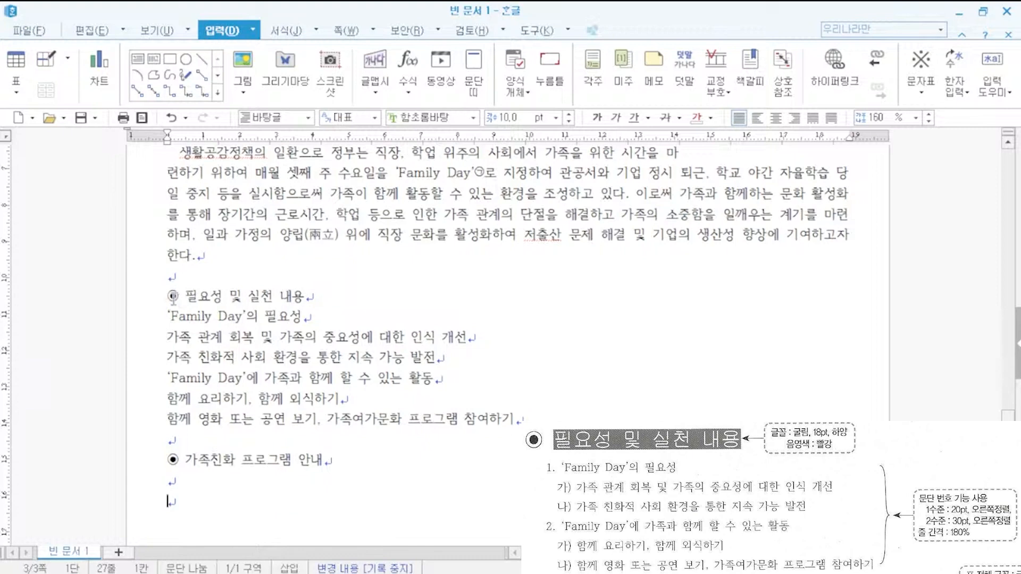
left_click(169, 296)
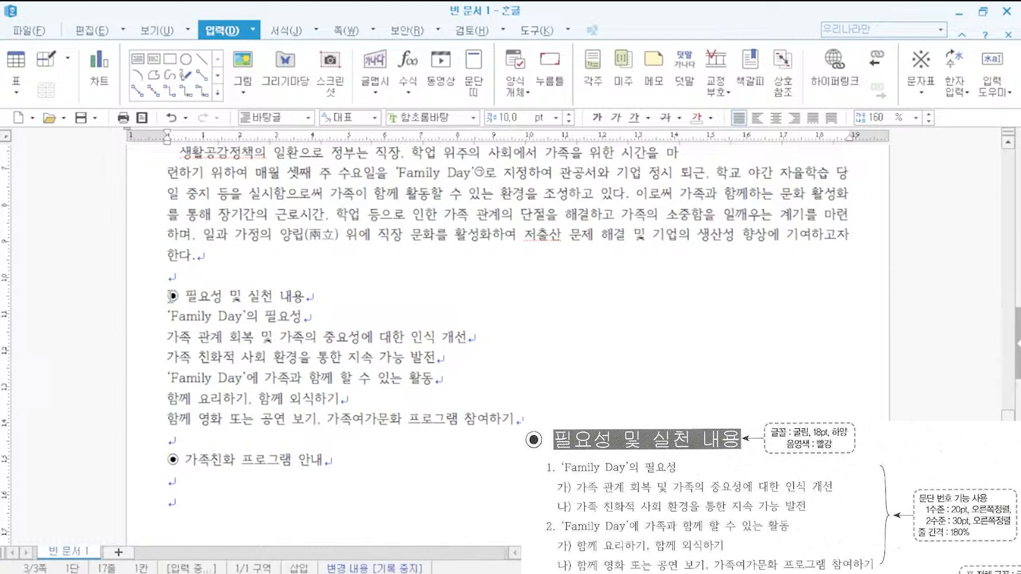
left_click_drag(169, 296, 312, 293)
left_click(292, 318)
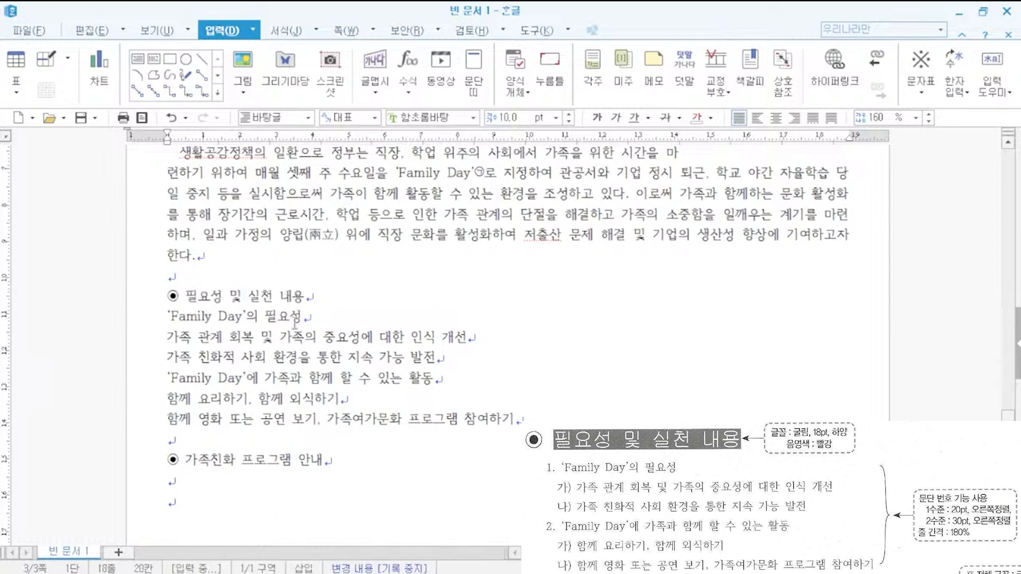
left_click(146, 302)
left_click(142, 319)
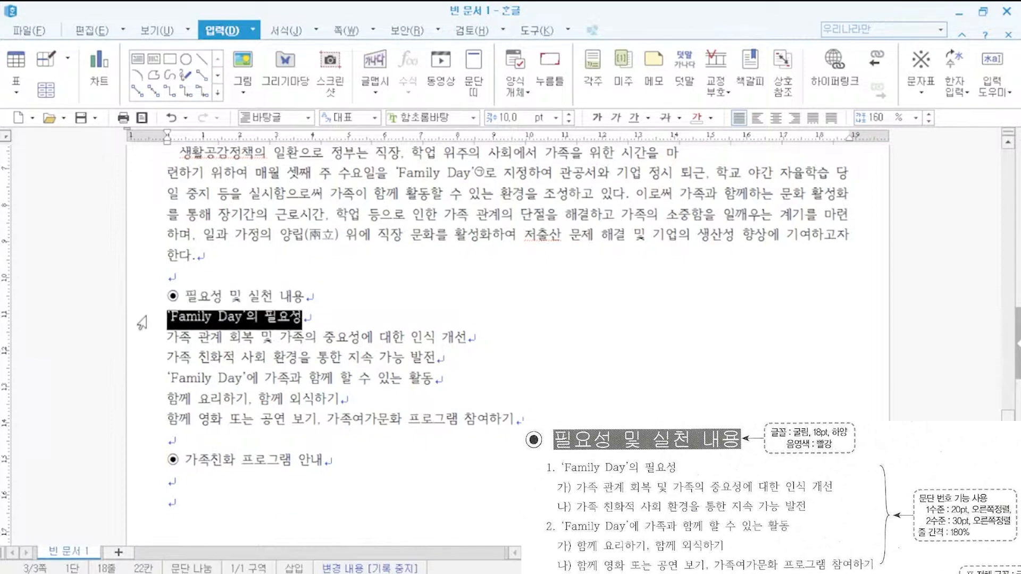
left_click(139, 339)
left_click(137, 360)
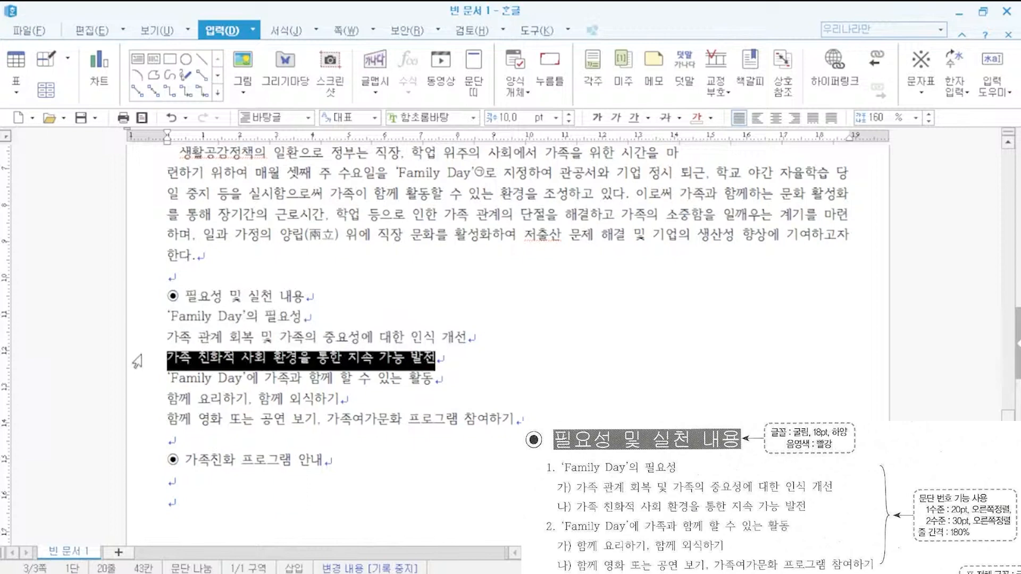
- Format the whole heading "◉ 필요성 및 실천 내용" in the font 굴림 at 18 pt
left_click(137, 299)
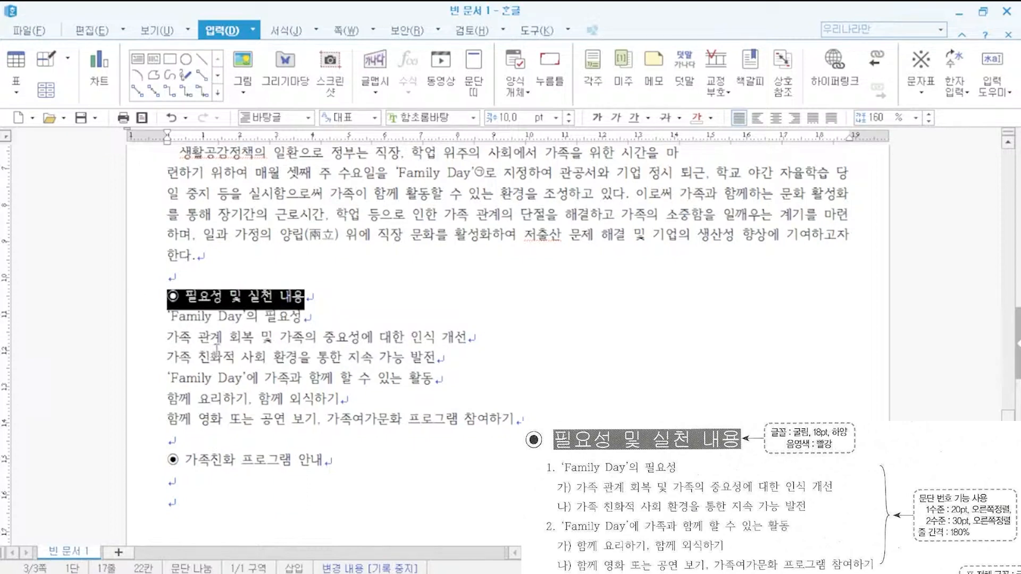
left_click(412, 118)
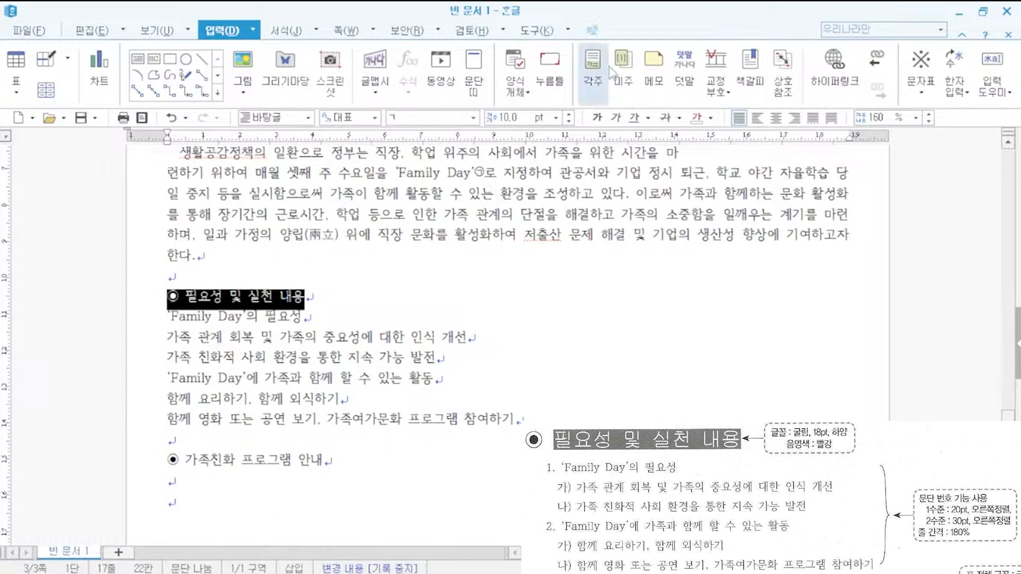
type("굴림")
key("Return")
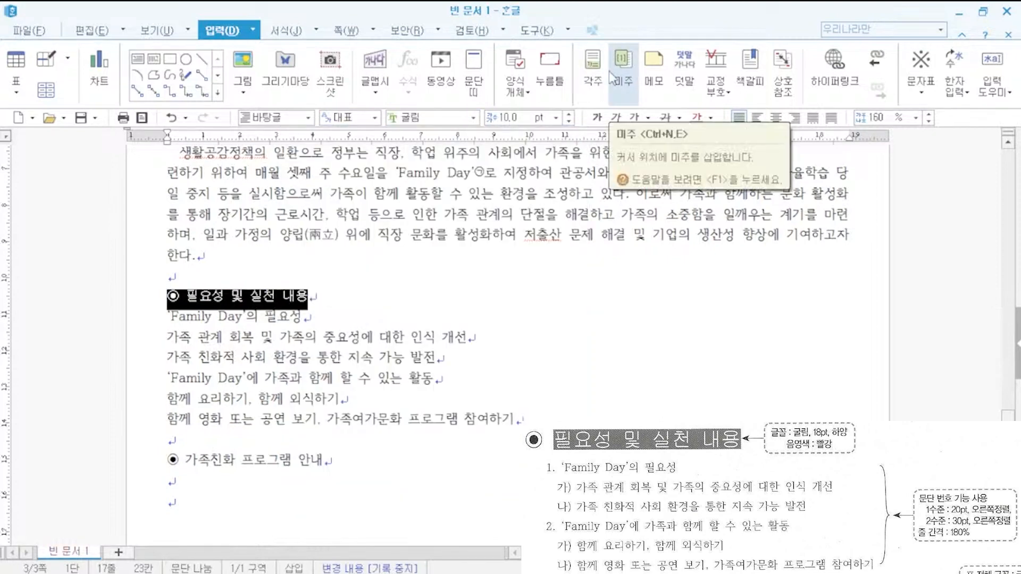
left_click(525, 117)
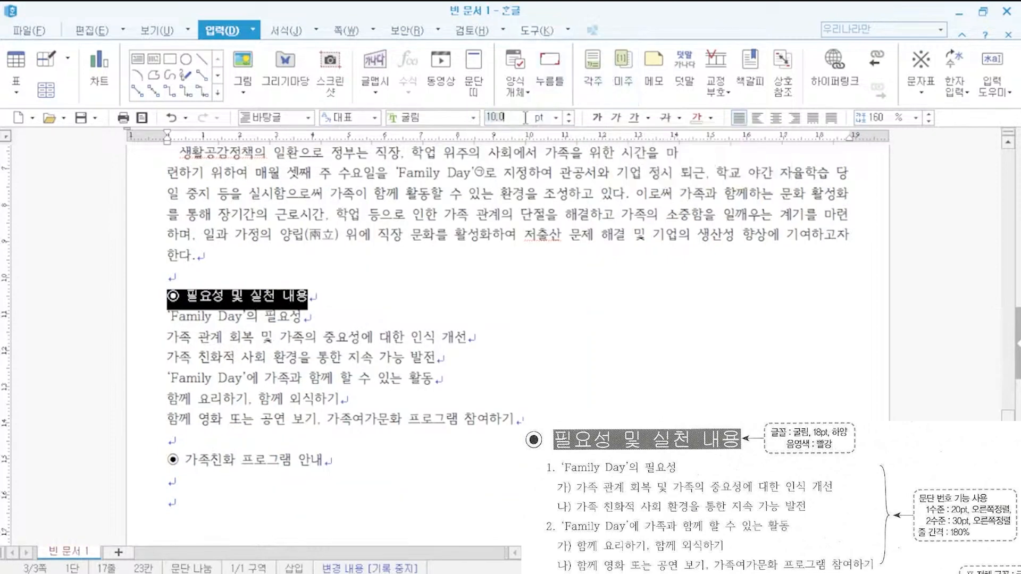
type("18")
key("Return")
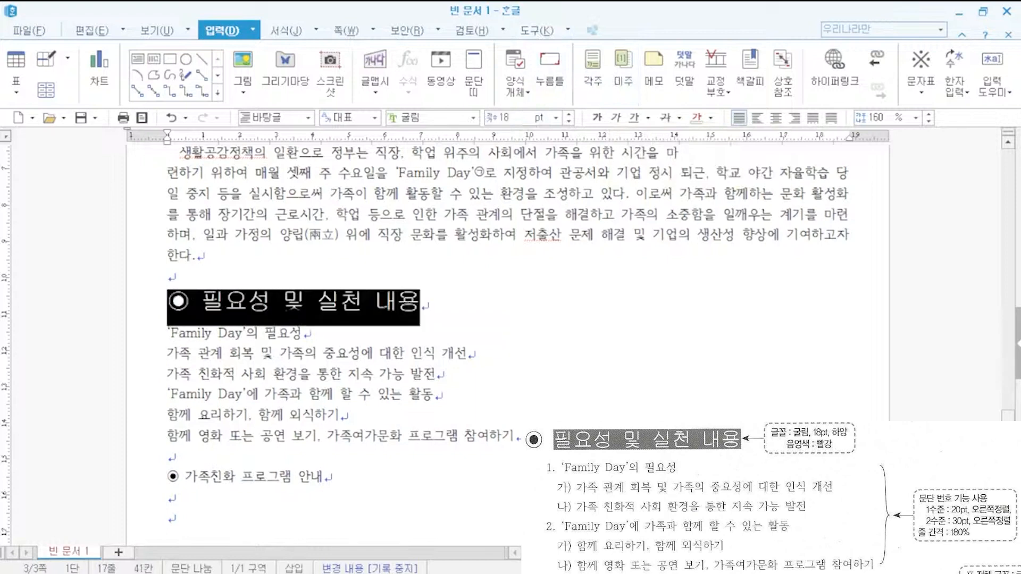
left_click(515, 281)
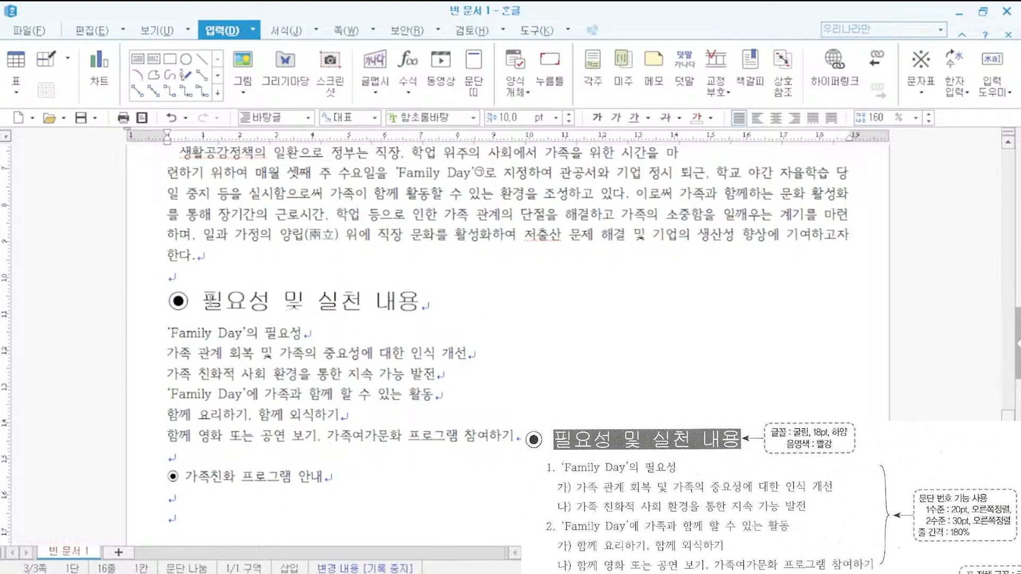
- Give the heading text "필요성 및 실천 내용", without the ◉ symbol, white characters and red shading
left_click_drag(202, 301, 421, 301)
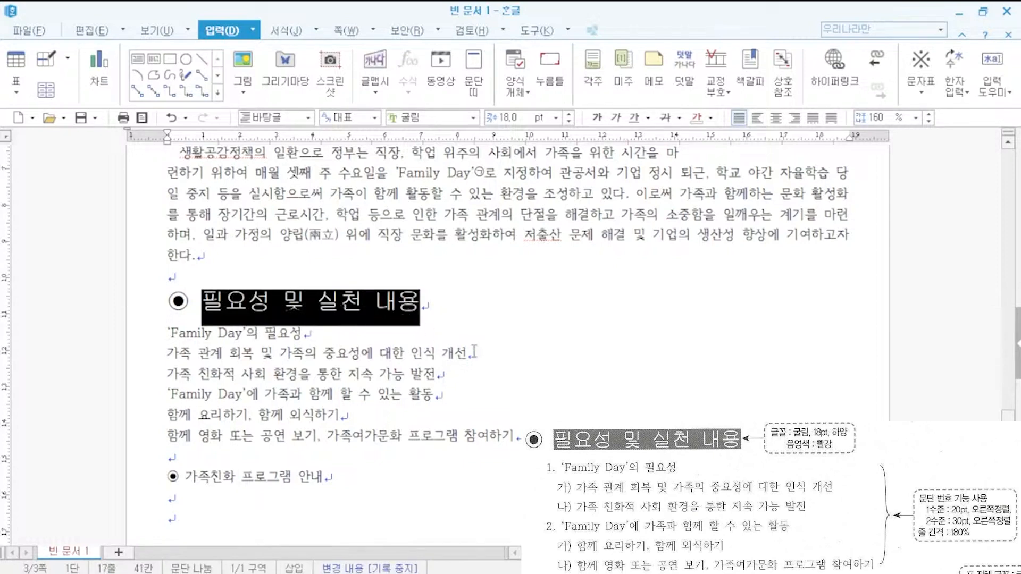
key("alt")
key("Escape")
key("alt+l")
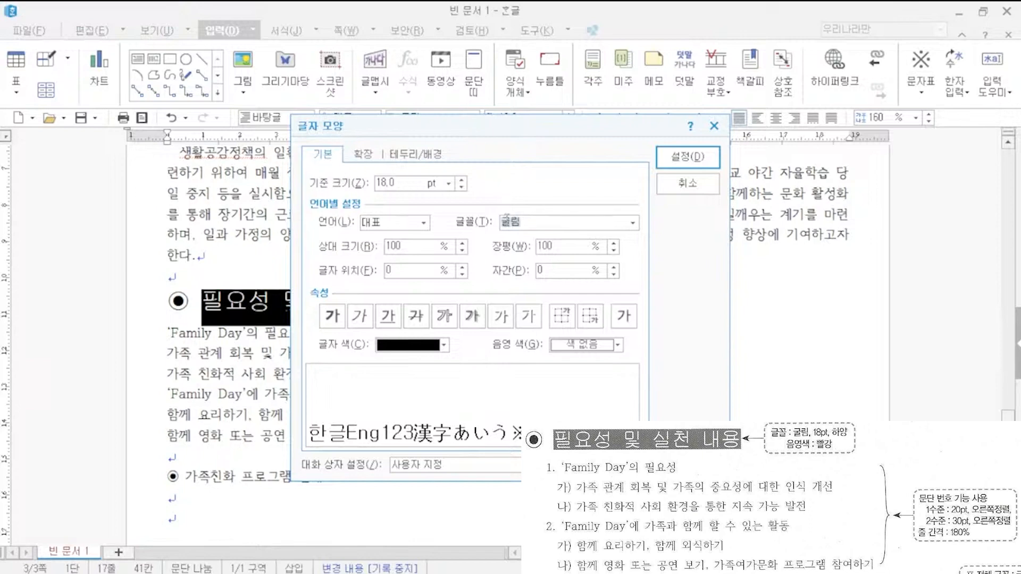
key("Return")
left_click(345, 301)
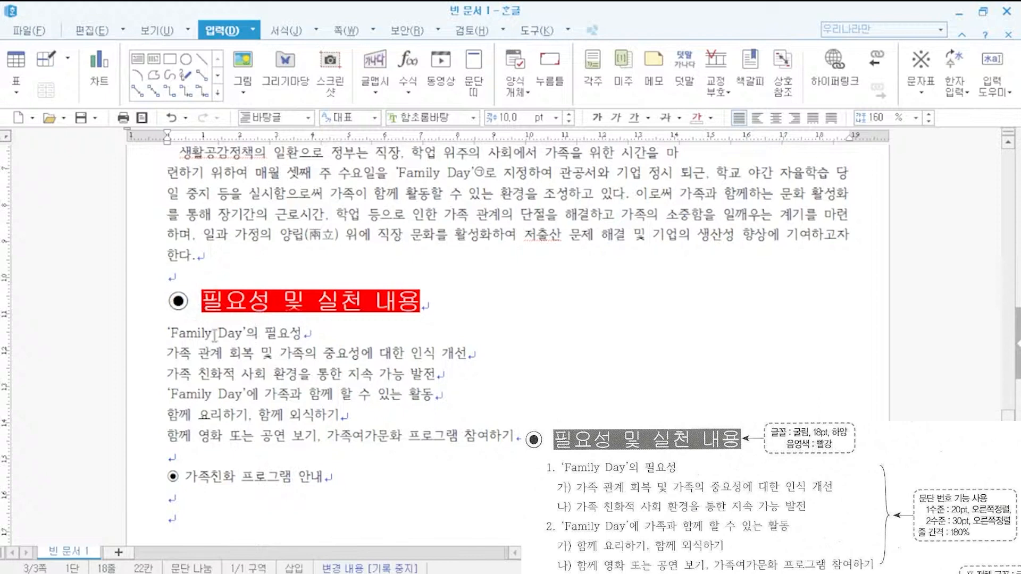
- Copy the formatting of the first heading's ◉ symbol to the whole heading "◉ 가족친화 프로그램 안내"
left_click(164, 303)
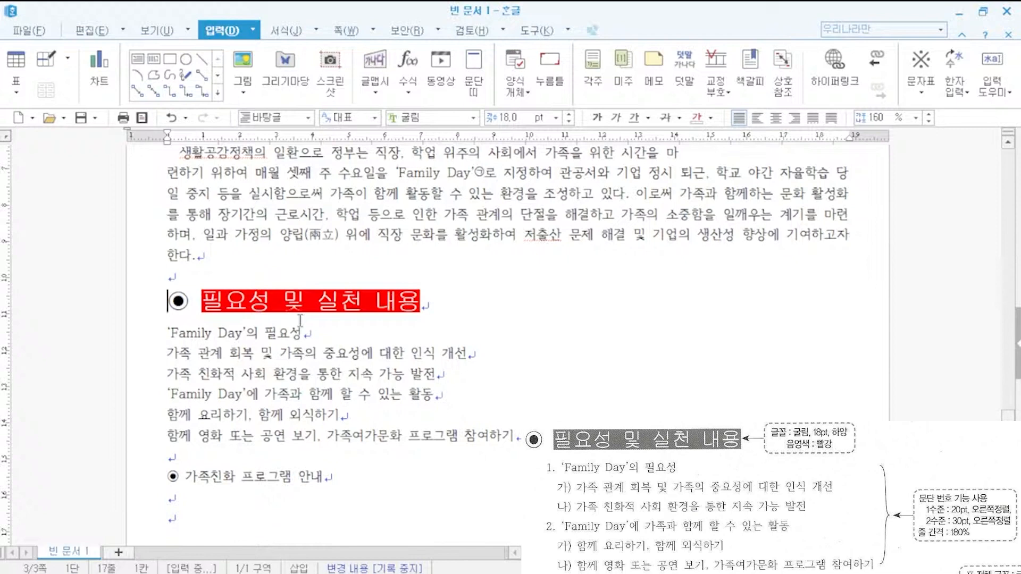
key("alt+c")
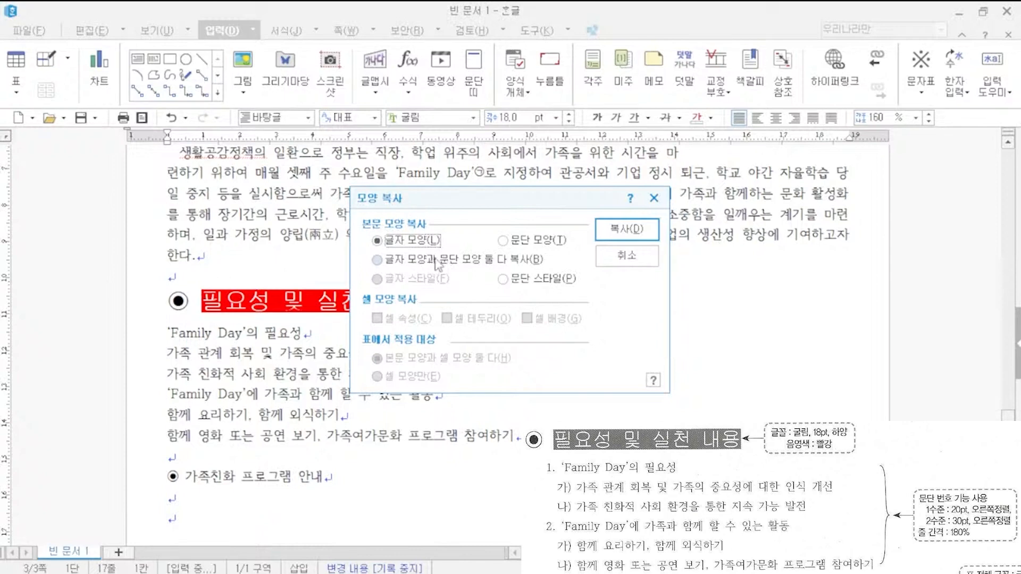
left_click(436, 262)
left_click(617, 234)
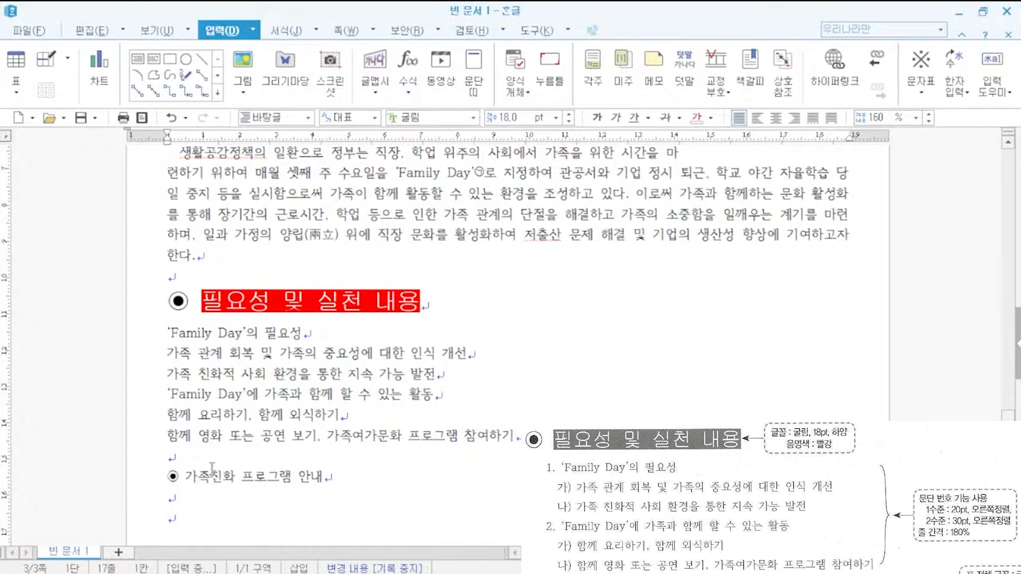
left_click(140, 486)
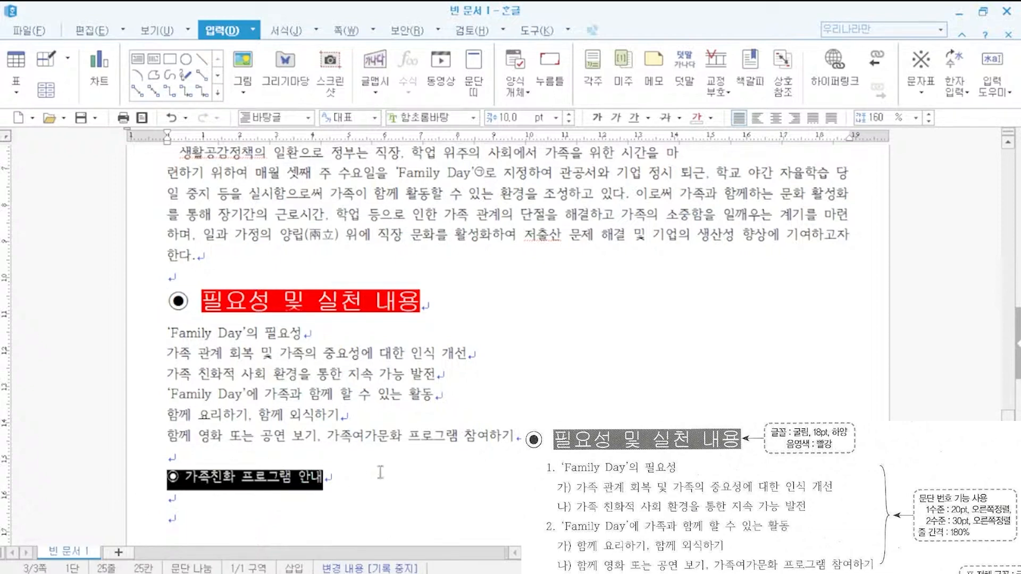
key("alt+c")
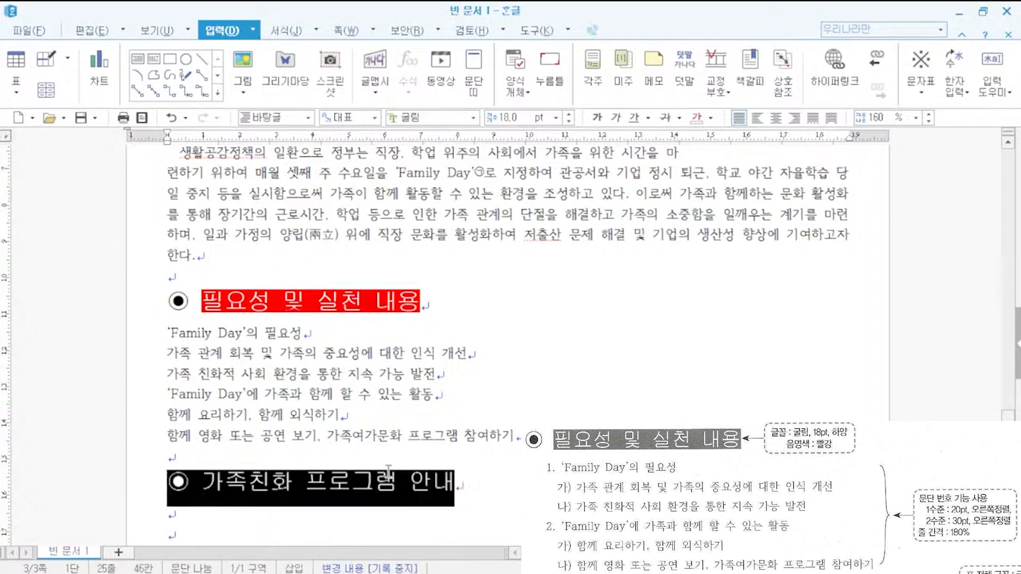
left_click(494, 432)
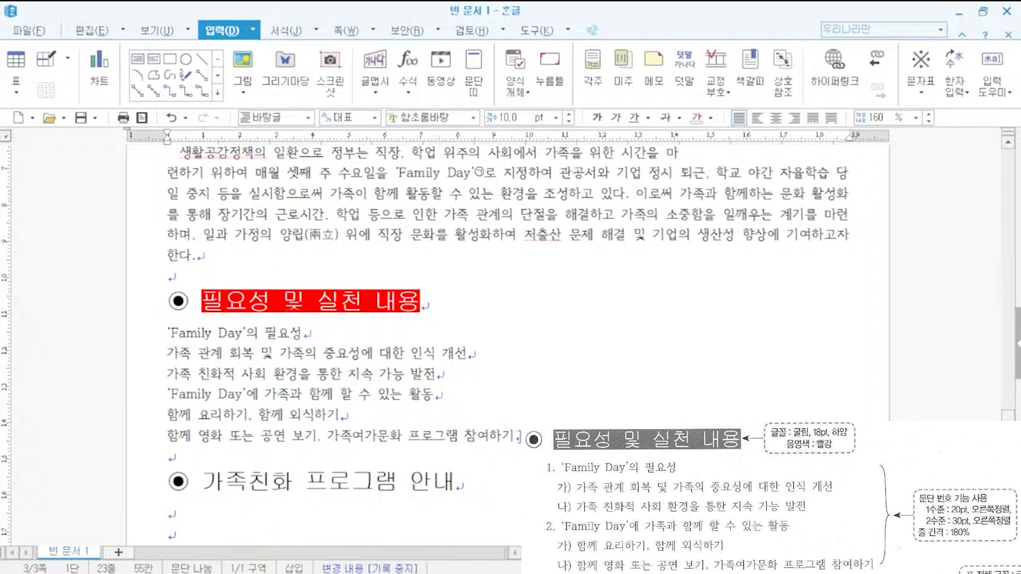
- Select the six list lines under the first heading and choose the 1., 가., 1), 가) paragraph numbering format for them
left_click_drag(519, 437, 148, 342)
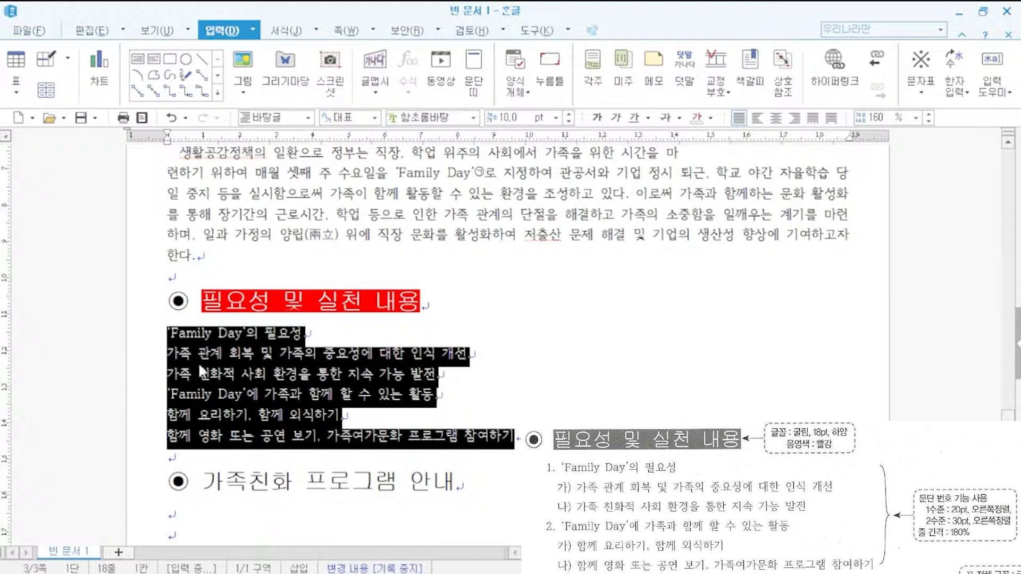
right_click(237, 356)
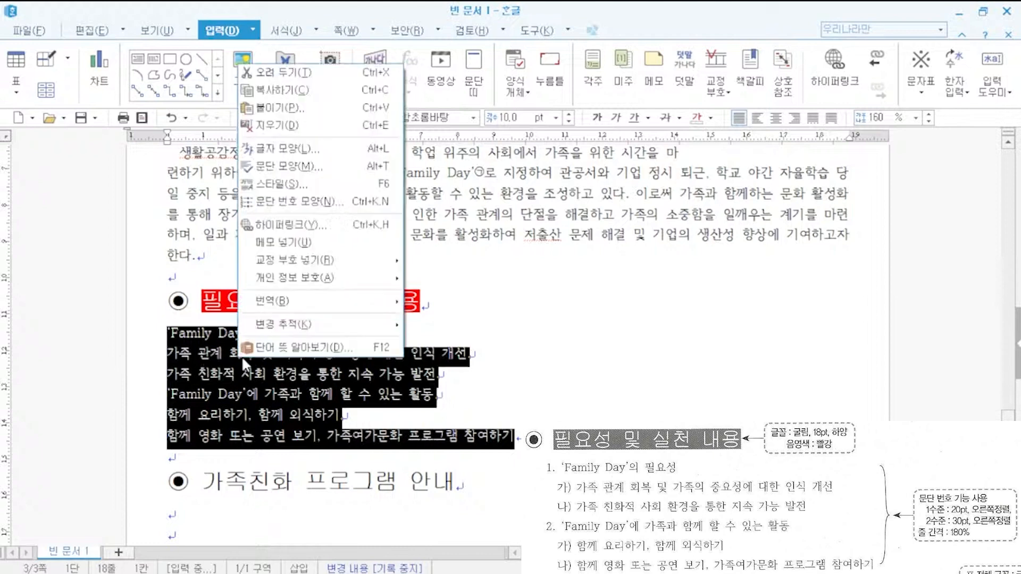
mouse_move(275, 307)
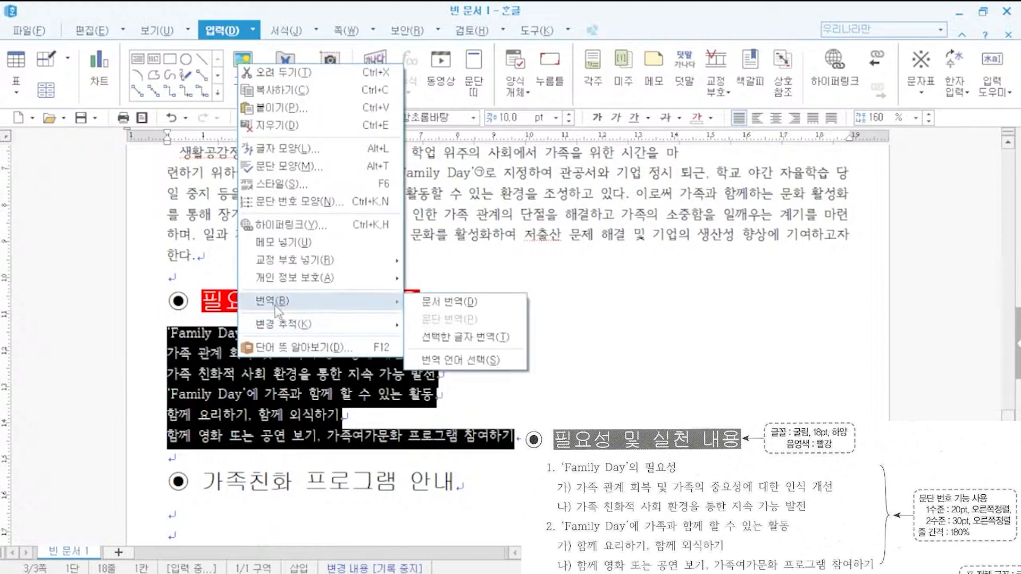
left_click(286, 207)
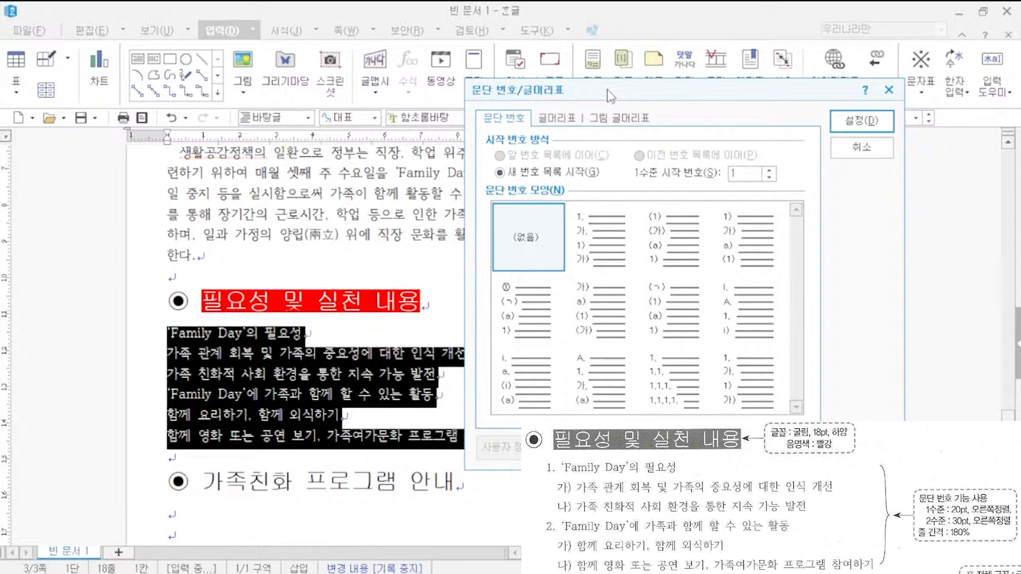
left_click(607, 245)
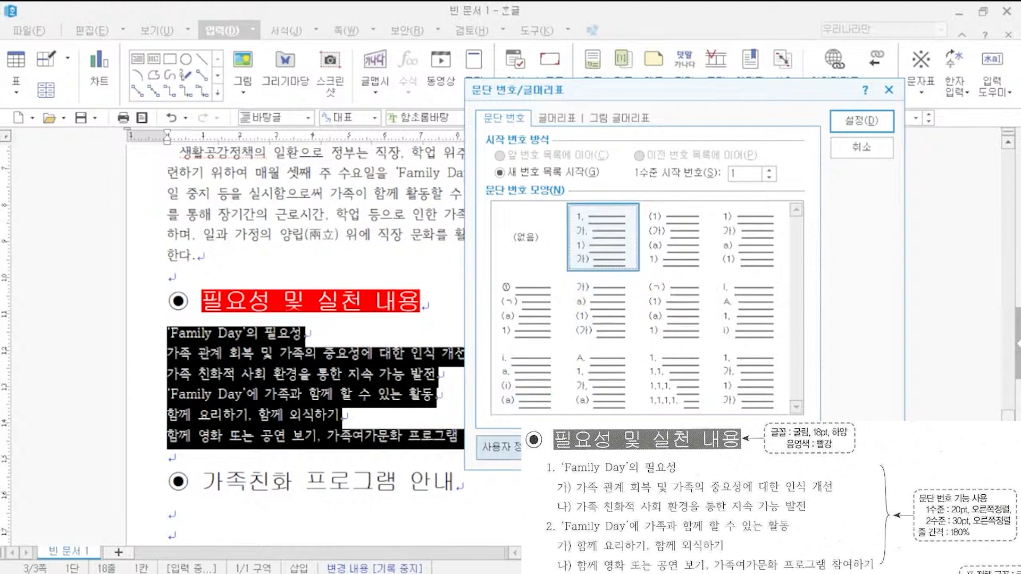
- Customise level 1 of the paragraph numbering with a width adjustment of 20 pt and right (오른쪽) alignment
left_click(513, 447)
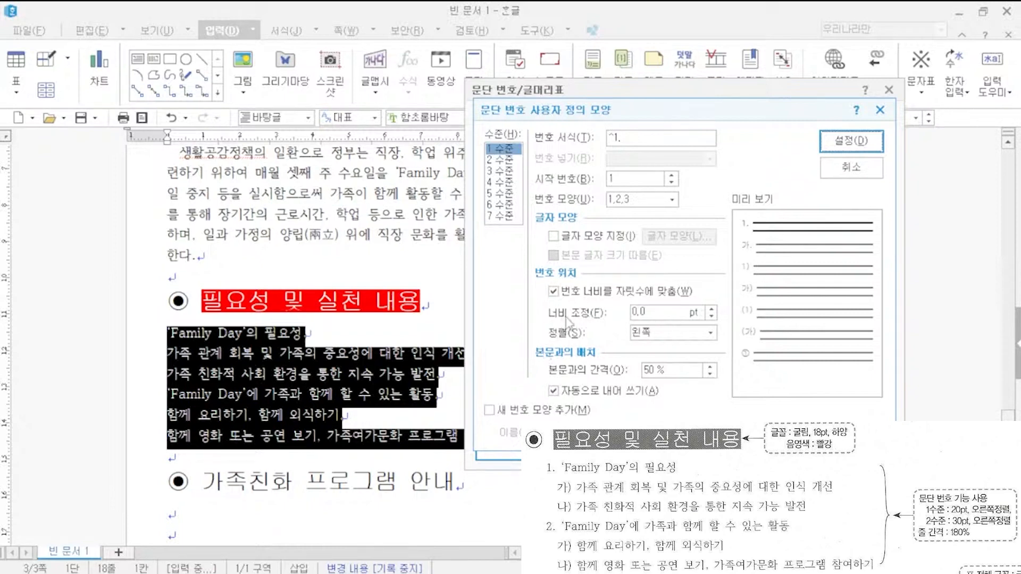
left_click_drag(656, 310, 576, 316)
type("20")
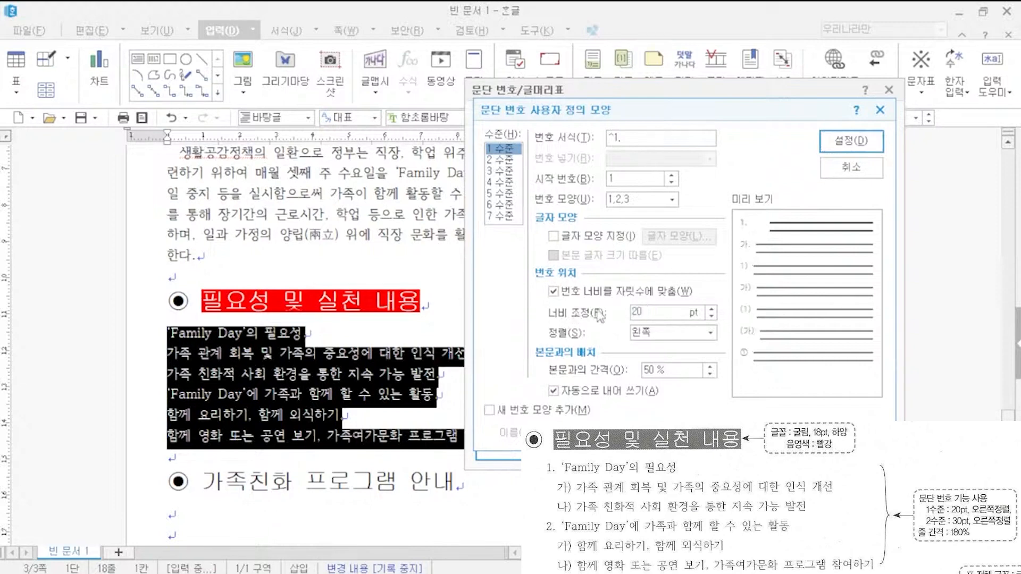
left_click(643, 336)
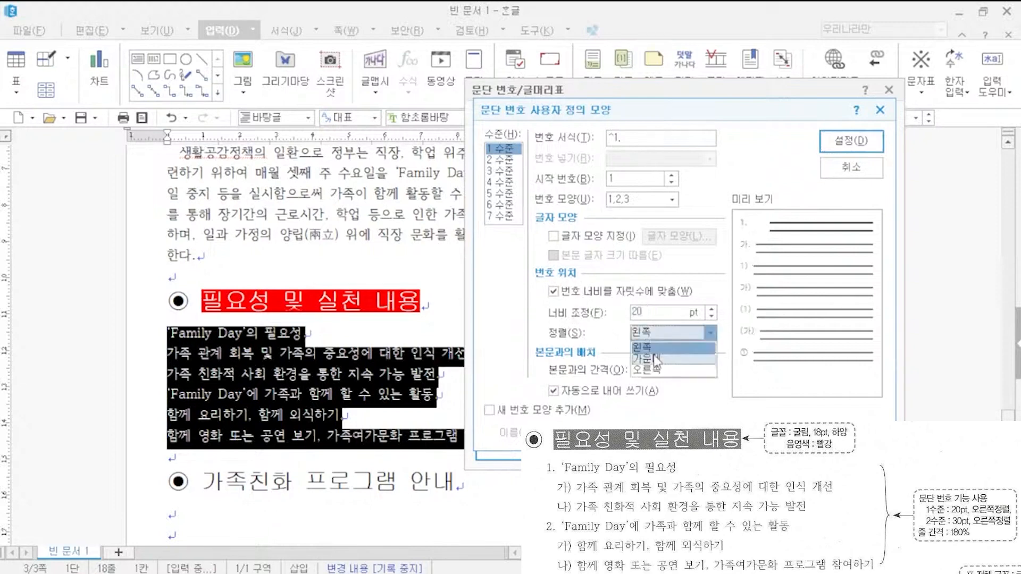
left_click(660, 369)
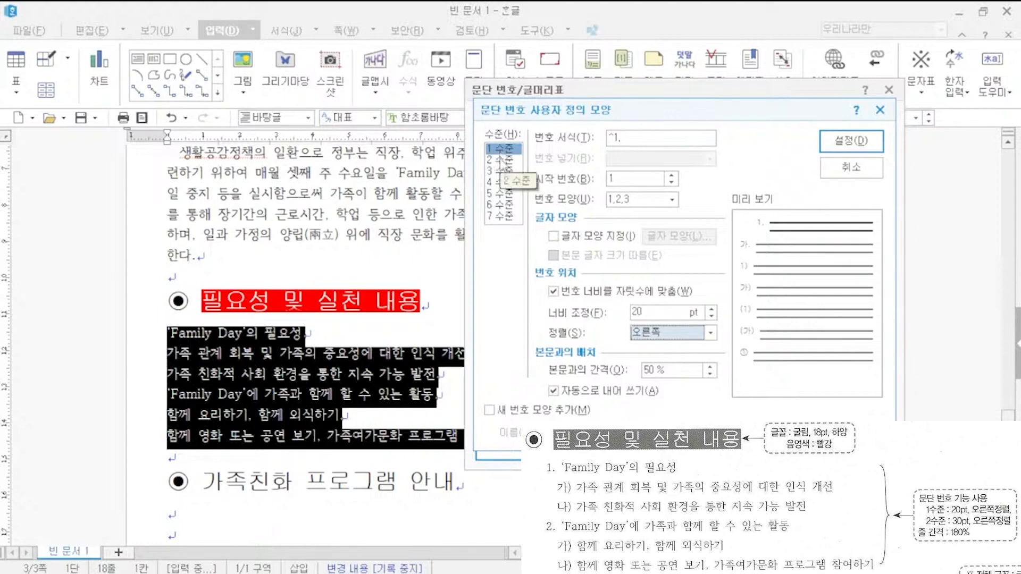
- Set the level 2 number format to ^2) with a 30 pt width adjustment and right (오른쪽) alignment, and apply the numbering to the list
left_click(502, 159)
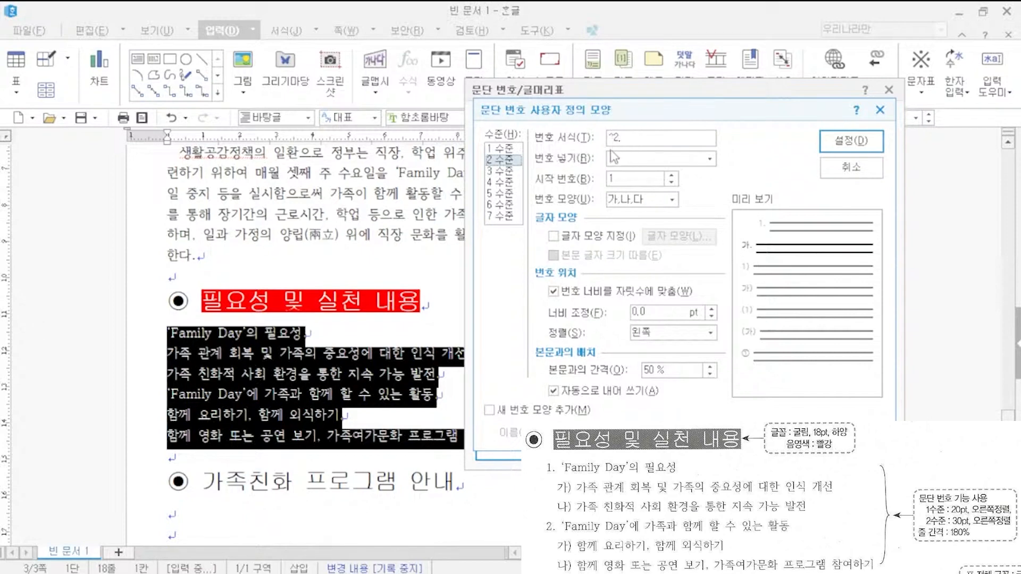
left_click(641, 137)
key("BackSpace")
type(")")
double_click(656, 314)
type("30")
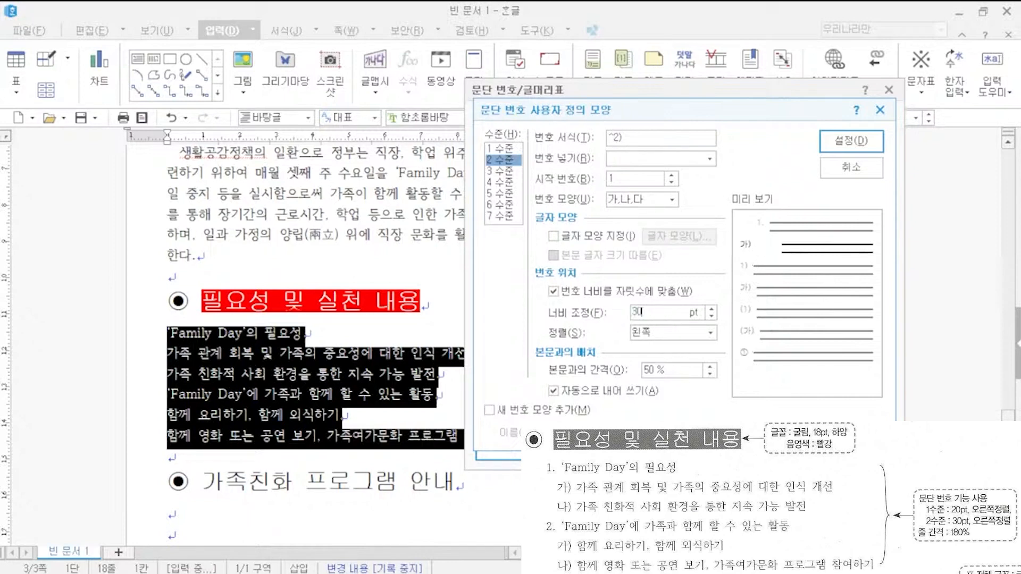
left_click(682, 334)
left_click(700, 366)
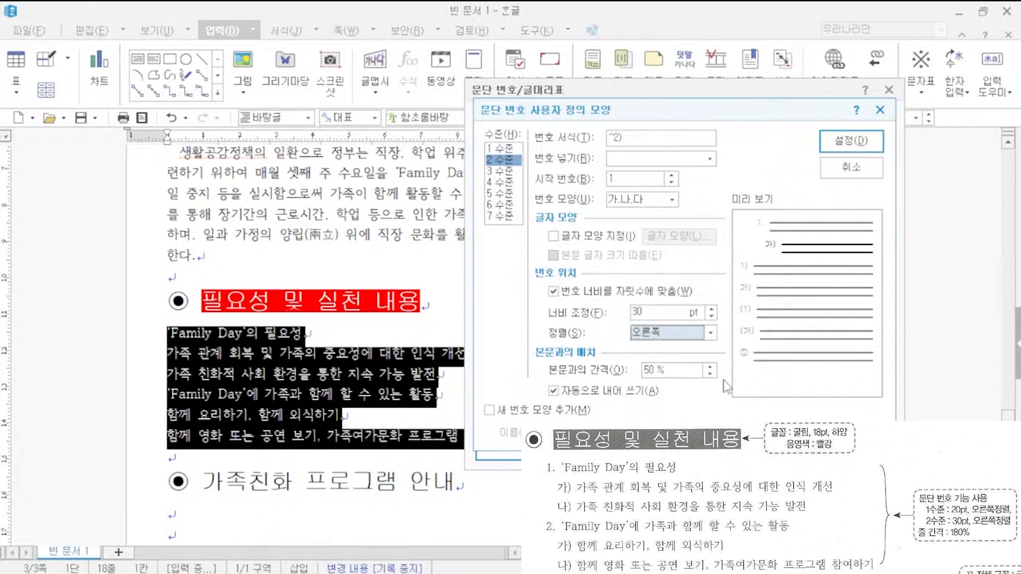
left_click(835, 145)
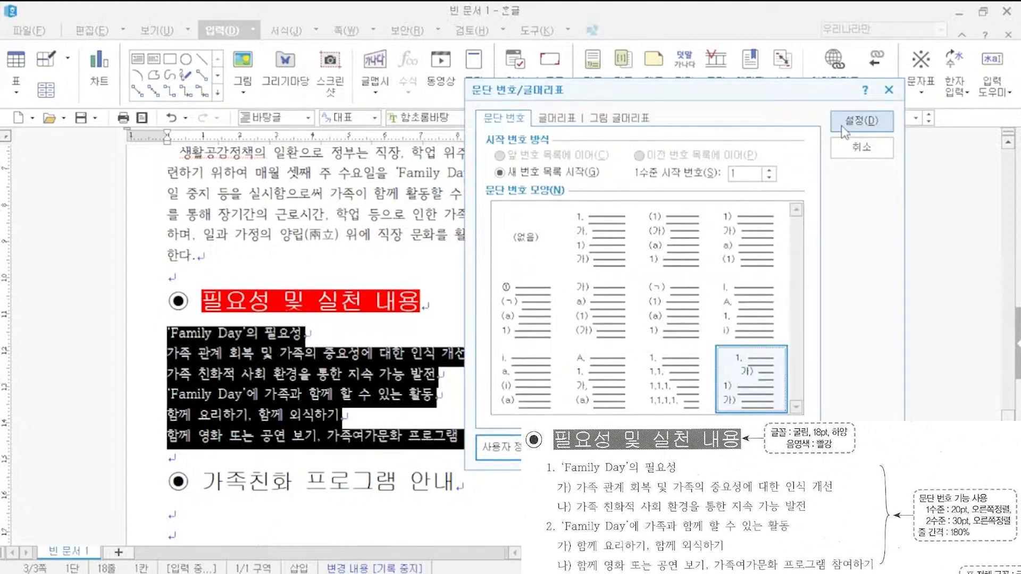
left_click(843, 130)
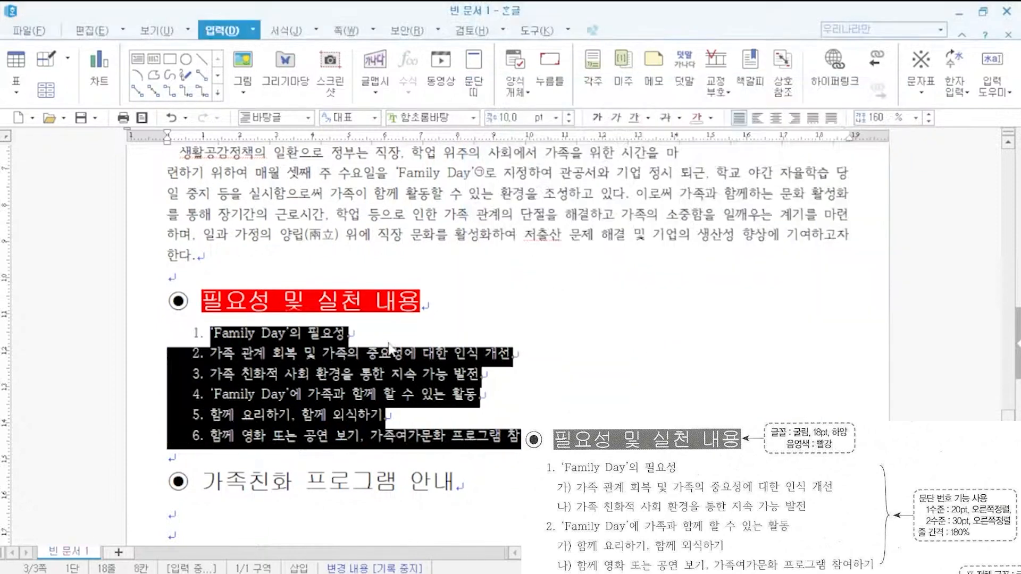
- Demote the second, third, fifth and sixth lines of the numbered list to level 2 (가), 나))
left_click(609, 432)
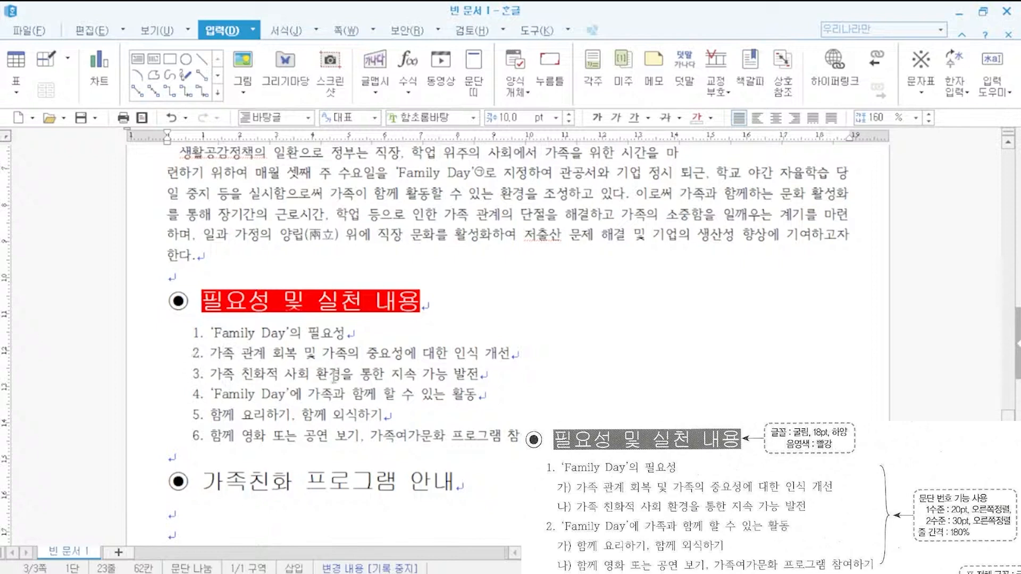
left_click_drag(485, 370, 210, 354)
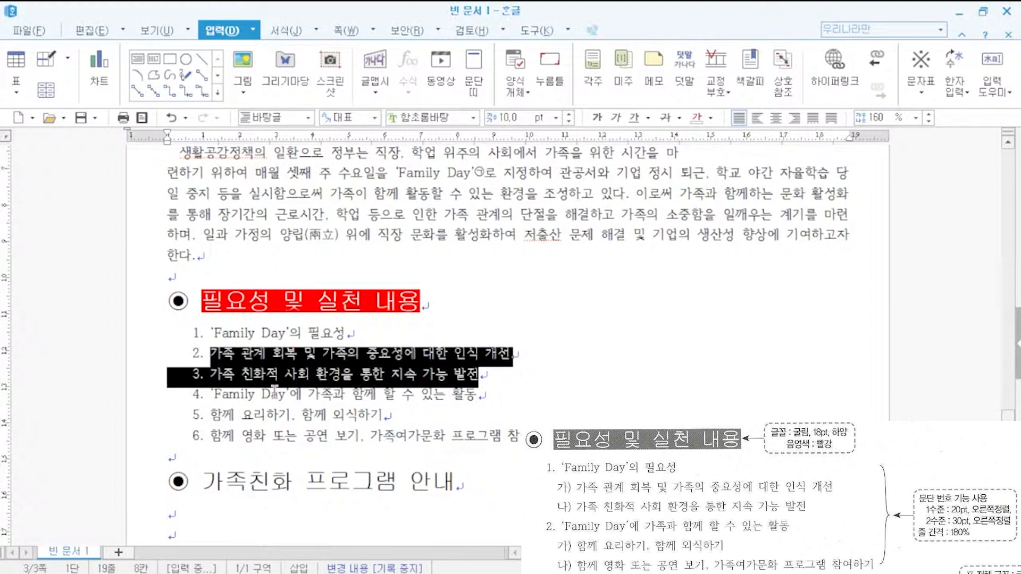
key("ctrl+KP_Add")
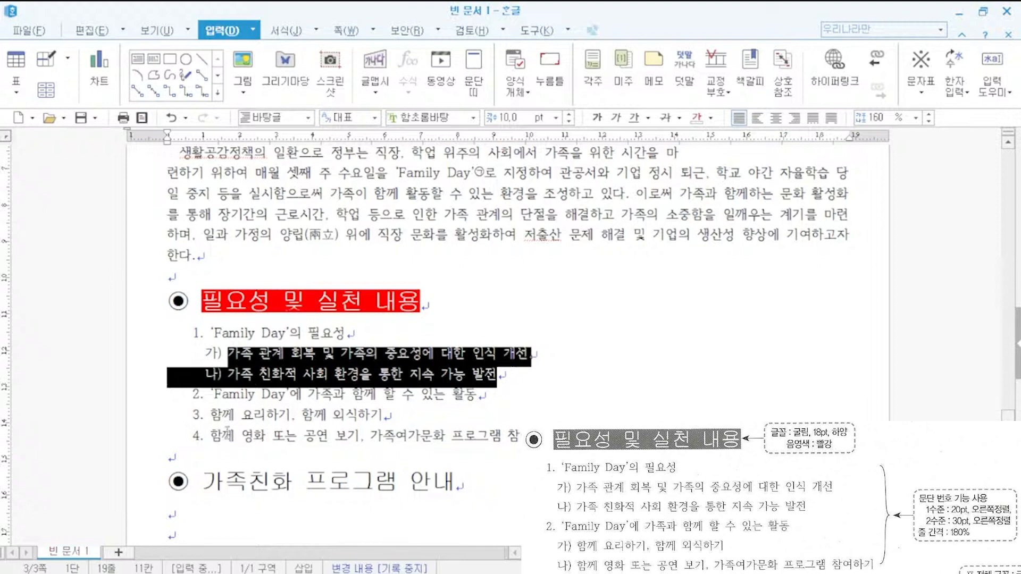
left_click_drag(524, 438, 211, 415)
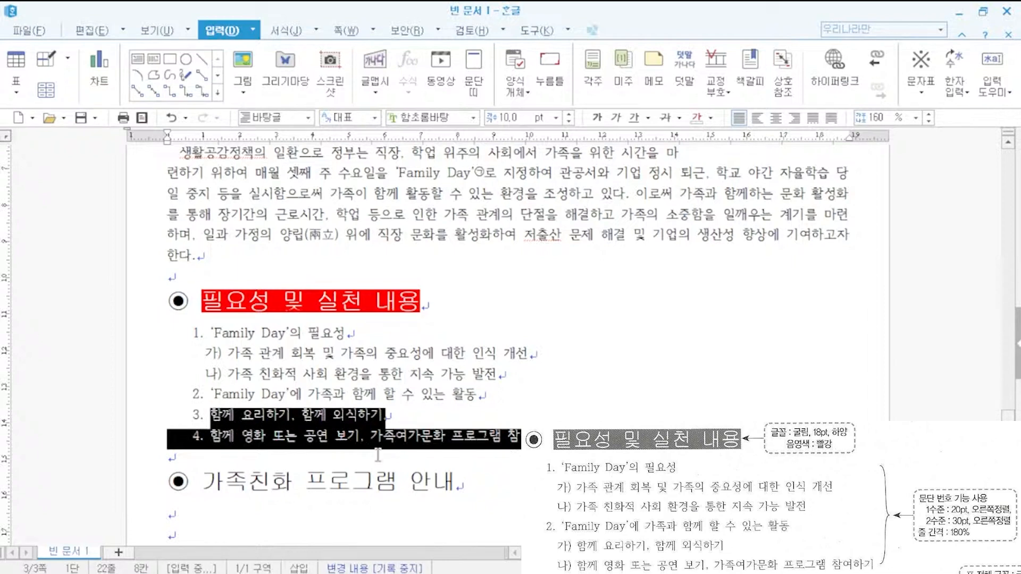
key("ctrl+KP_Add")
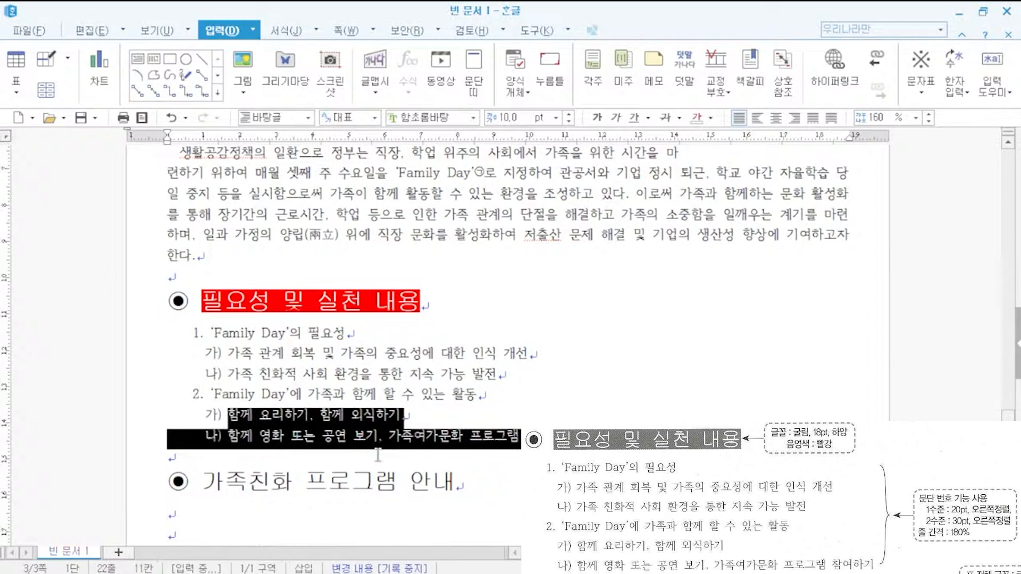
left_click(656, 394)
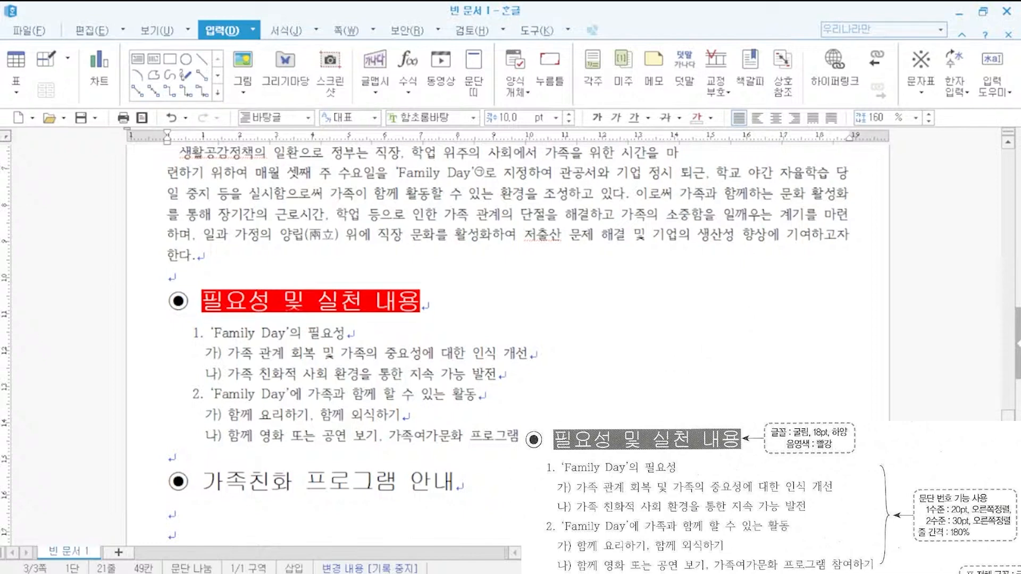
- Set the line spacing of all six numbered list lines to 180%
left_click_drag(520, 442, 154, 339)
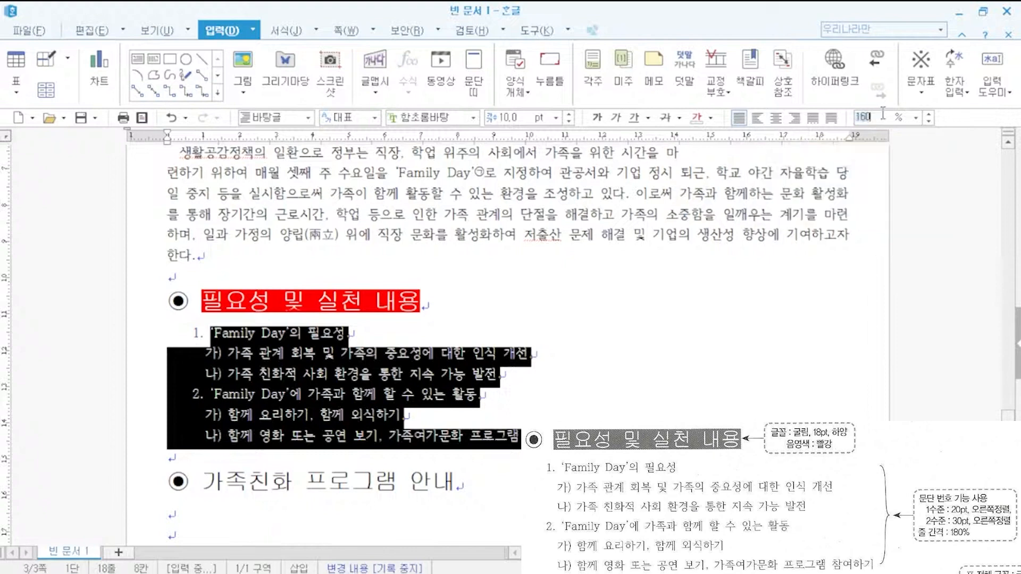
type("180")
key("Return")
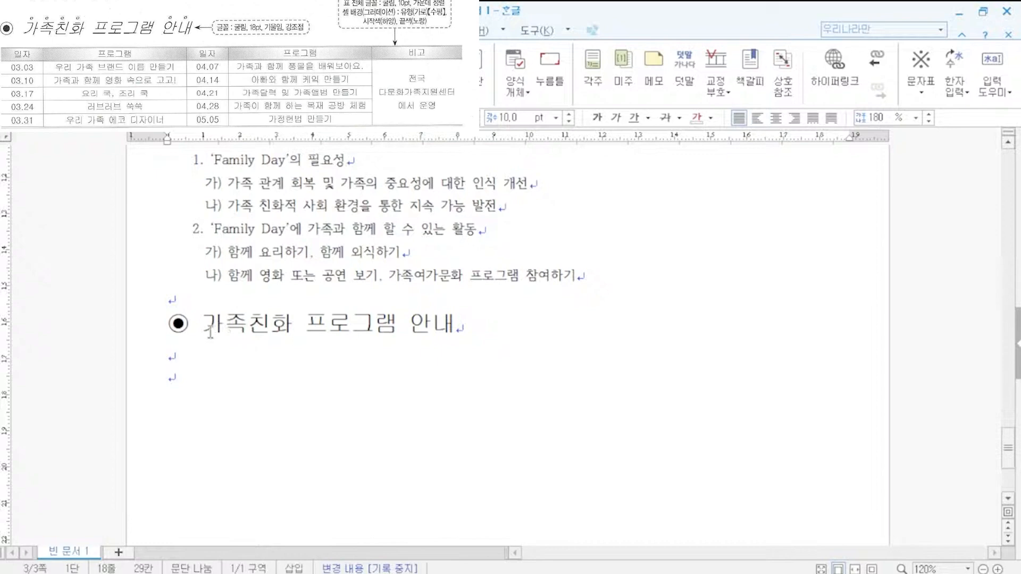
- Italicise the heading text "가족친화 프로그램 안내", leaving out its ◉ symbol
left_click_drag(359, 325, 470, 328)
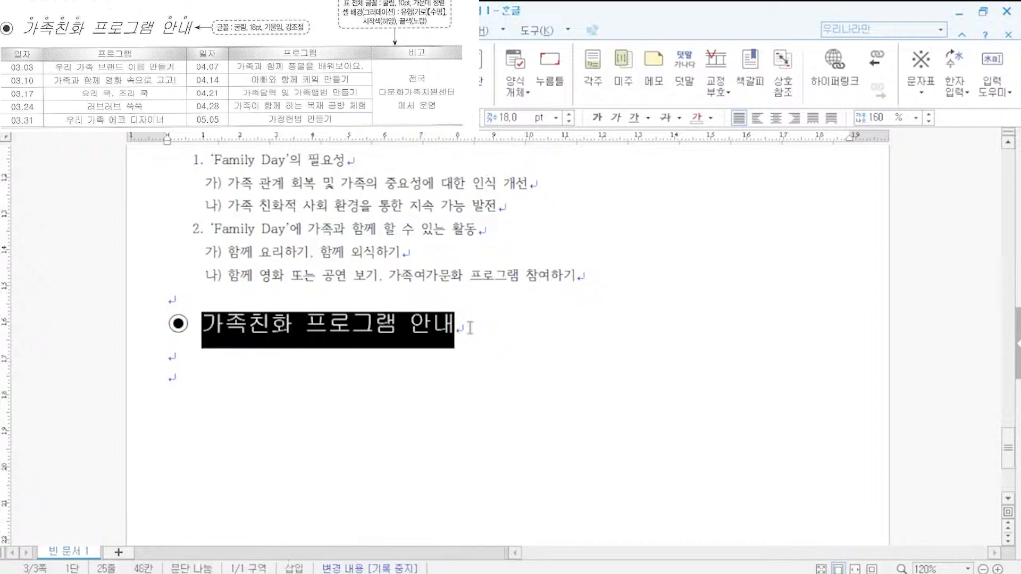
left_click(615, 122)
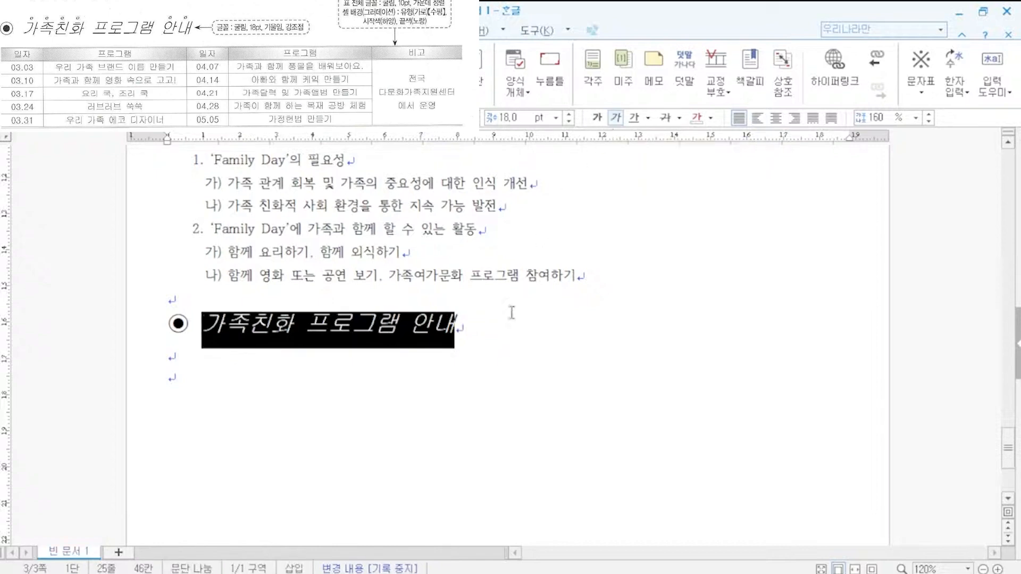
key("Up")
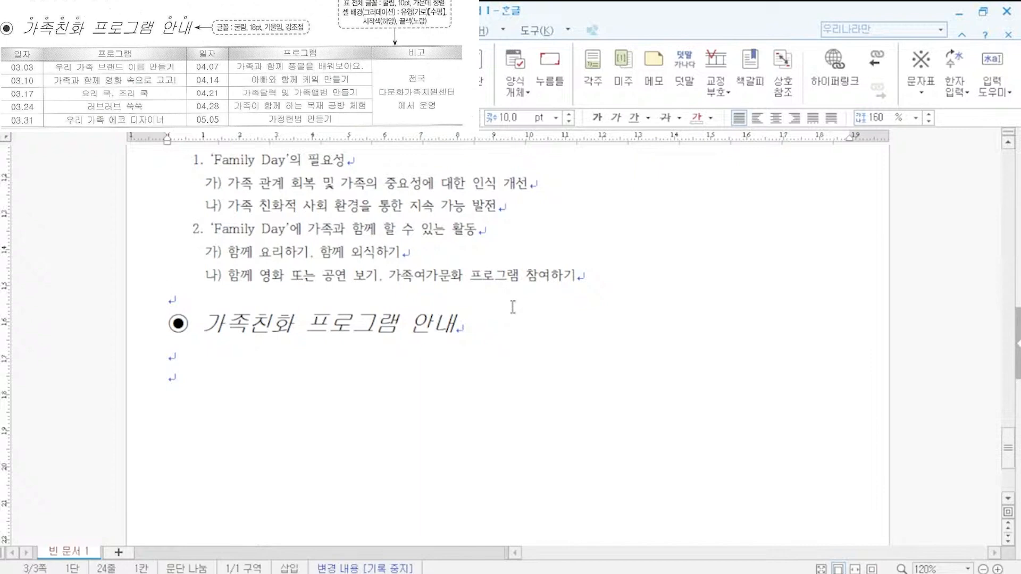
- Add the hollow-circle emphasis mark (강조점) above the characters of "가족친화" in the second heading
key("Down")
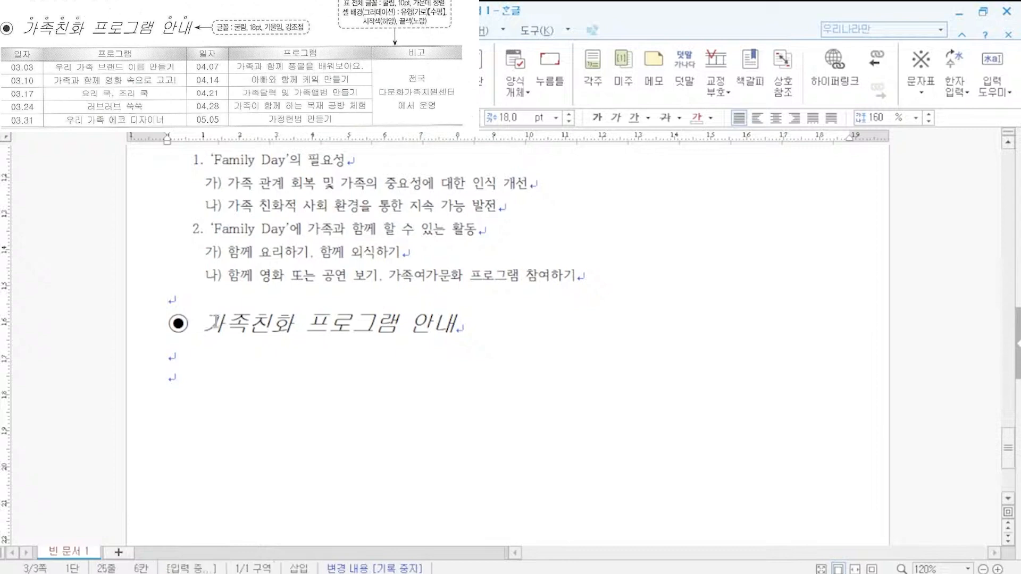
key("shift+Right")
key("shift+Right")
key("shift+Right")
key("shift+Right")
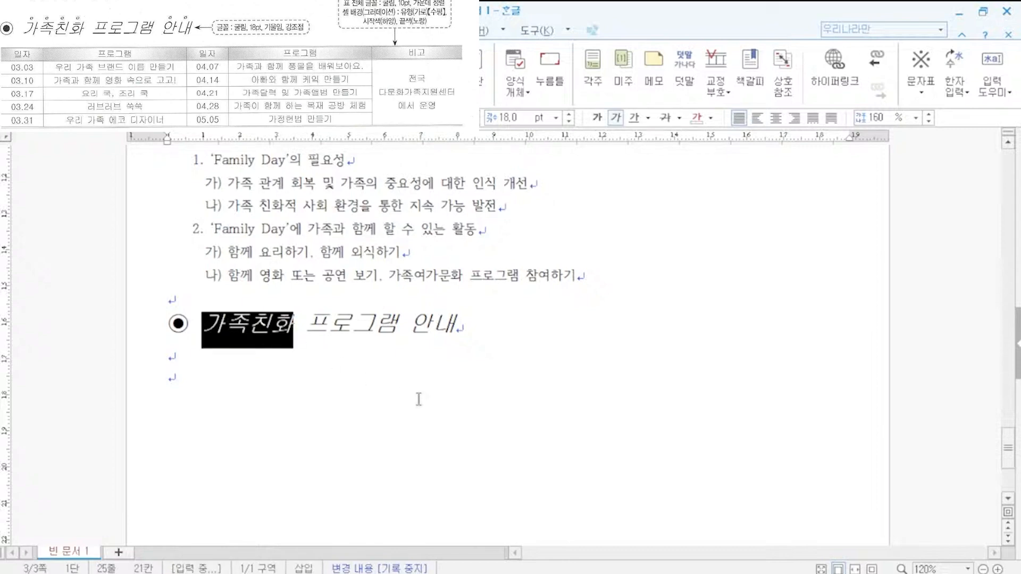
key("alt+l")
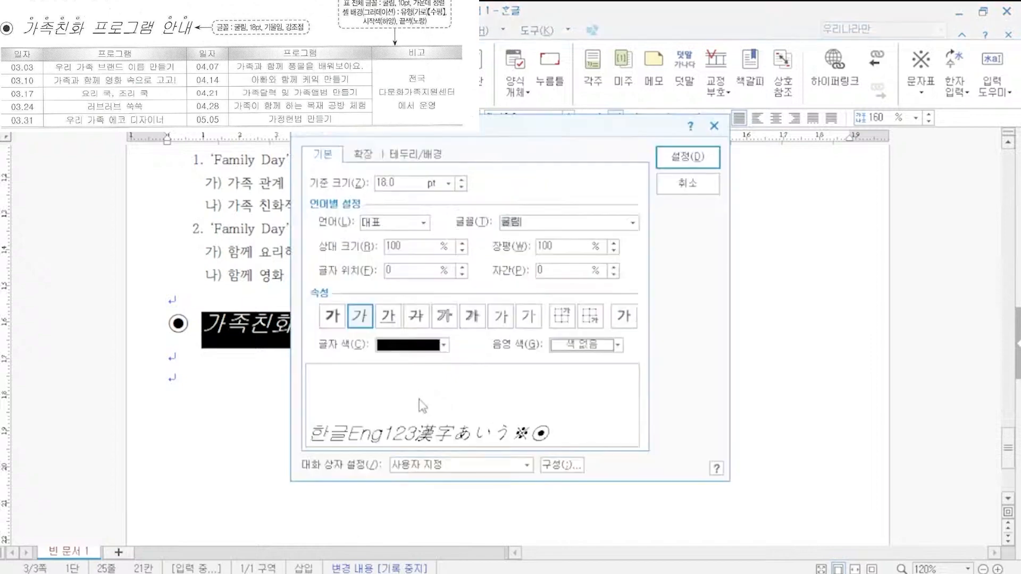
left_click_drag(538, 124, 700, 107)
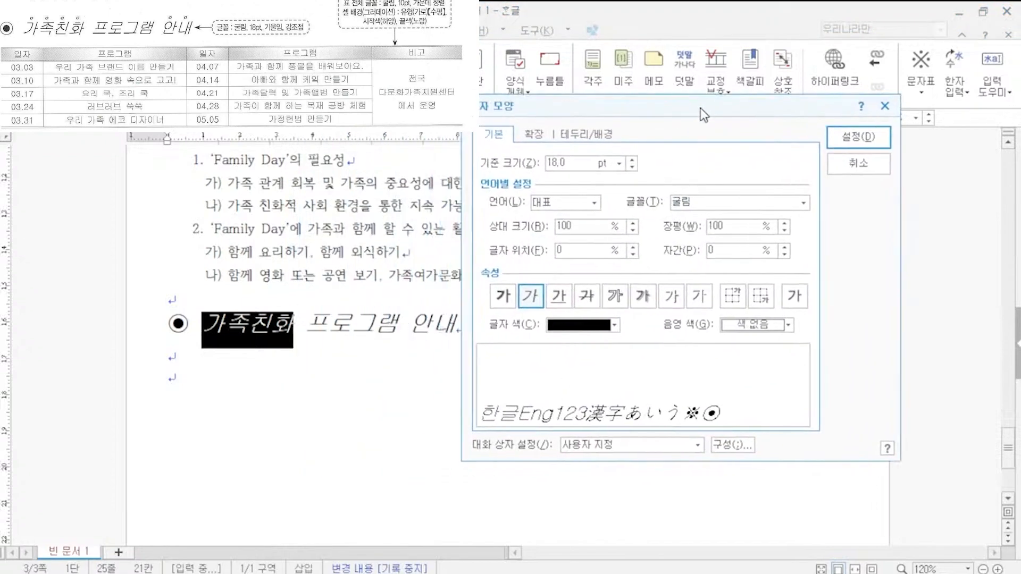
left_click(536, 133)
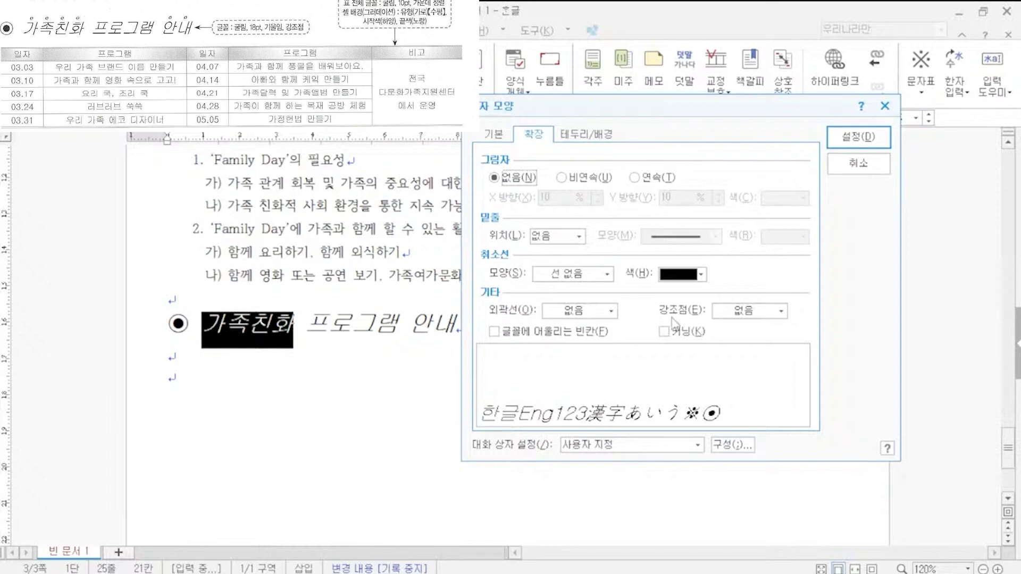
left_click(746, 313)
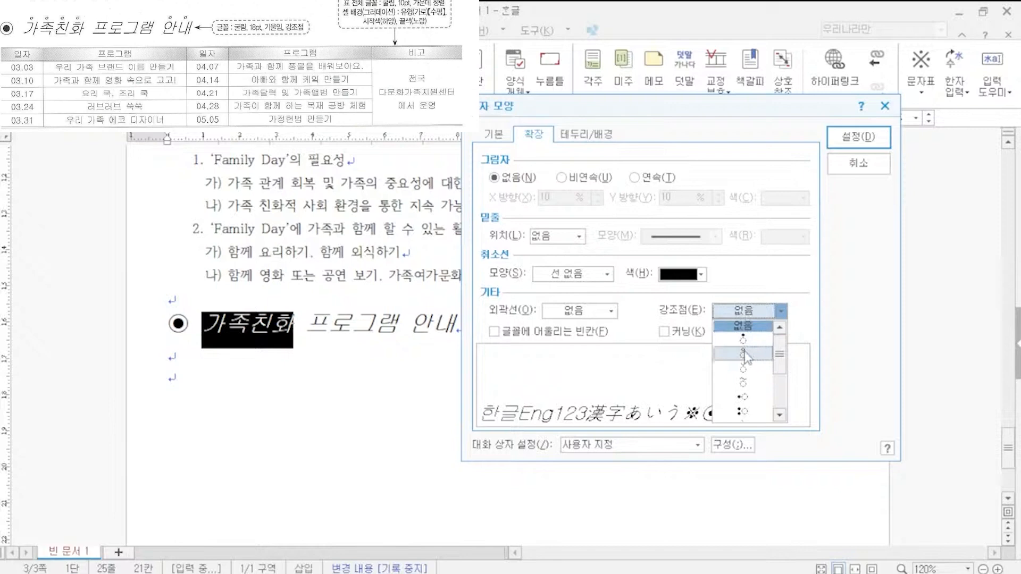
left_click(745, 354)
left_click(859, 137)
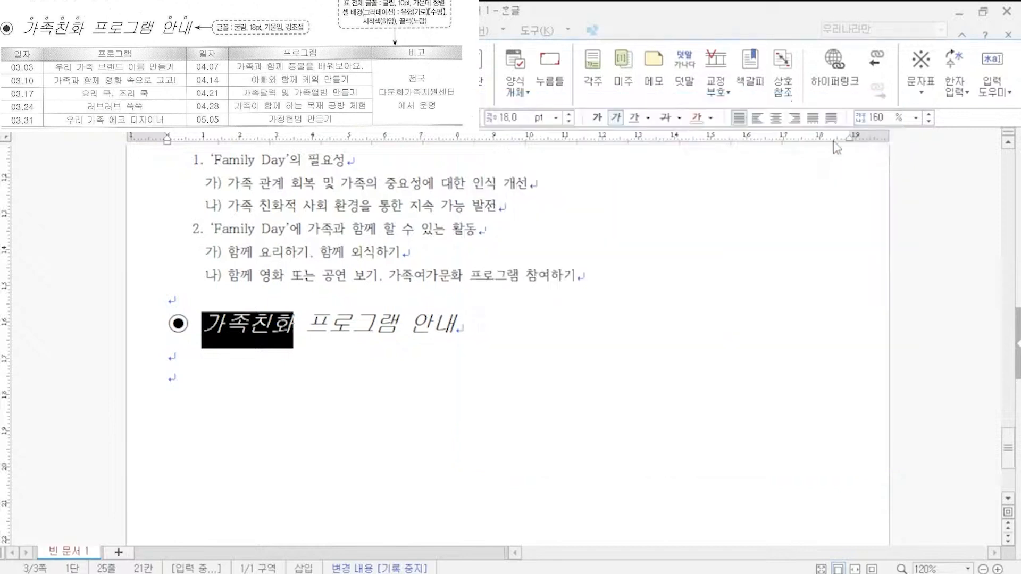
left_click(636, 310)
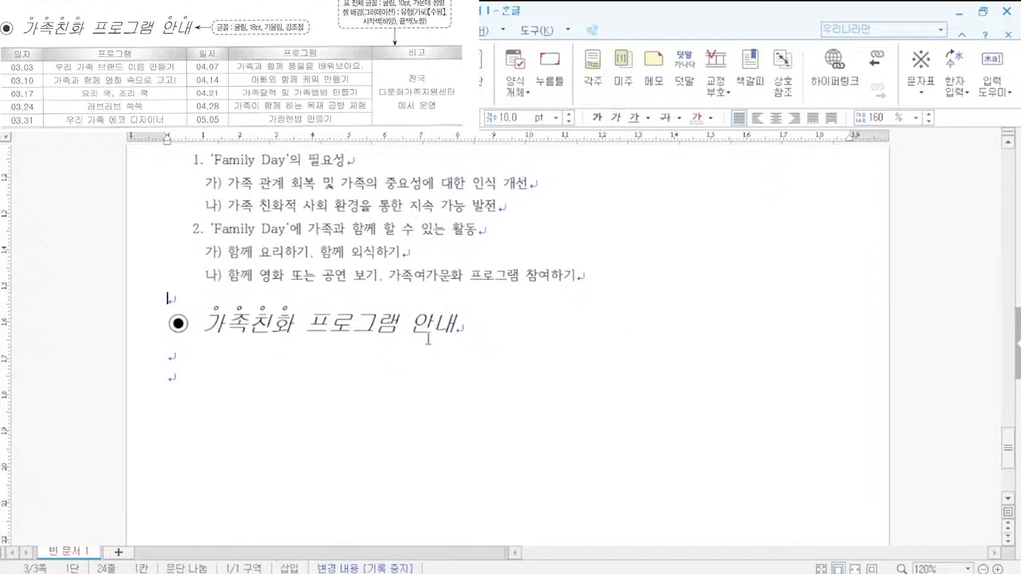
- Add the same hollow-circle emphasis mark (강조점) above the word "안내" in the second heading
double_click(418, 327)
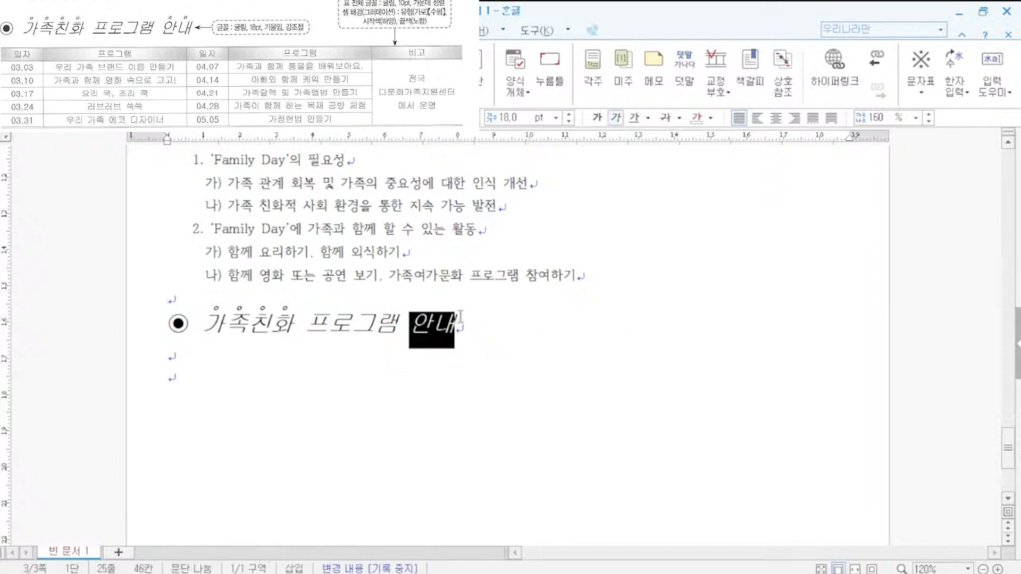
key("F9")
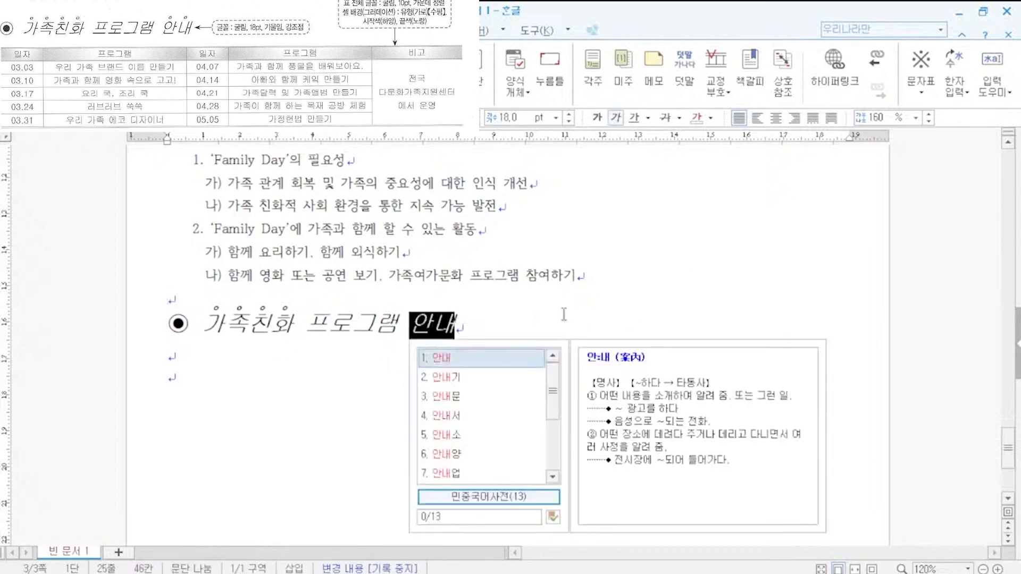
key("Escape")
key("alt+l")
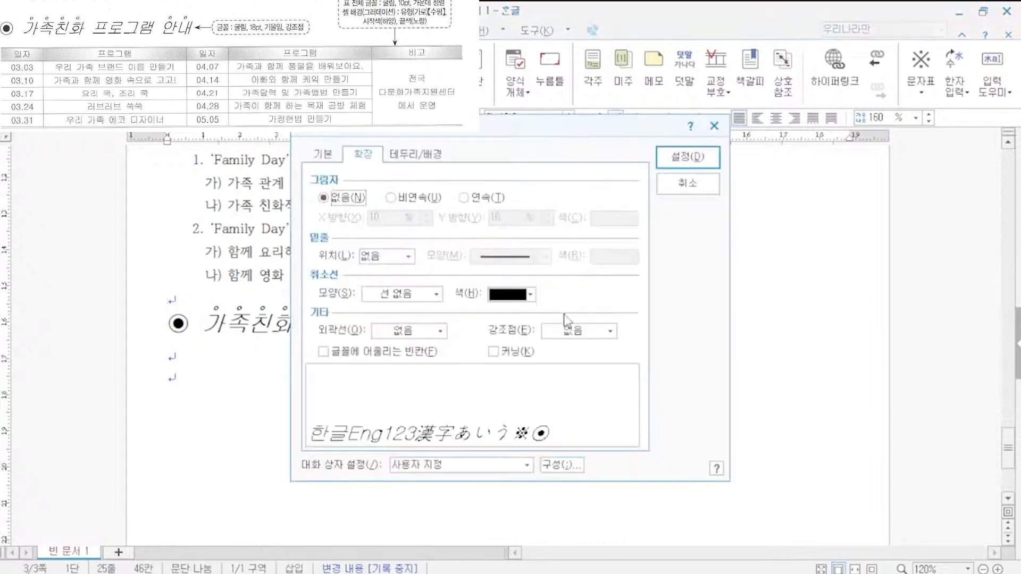
left_click(568, 332)
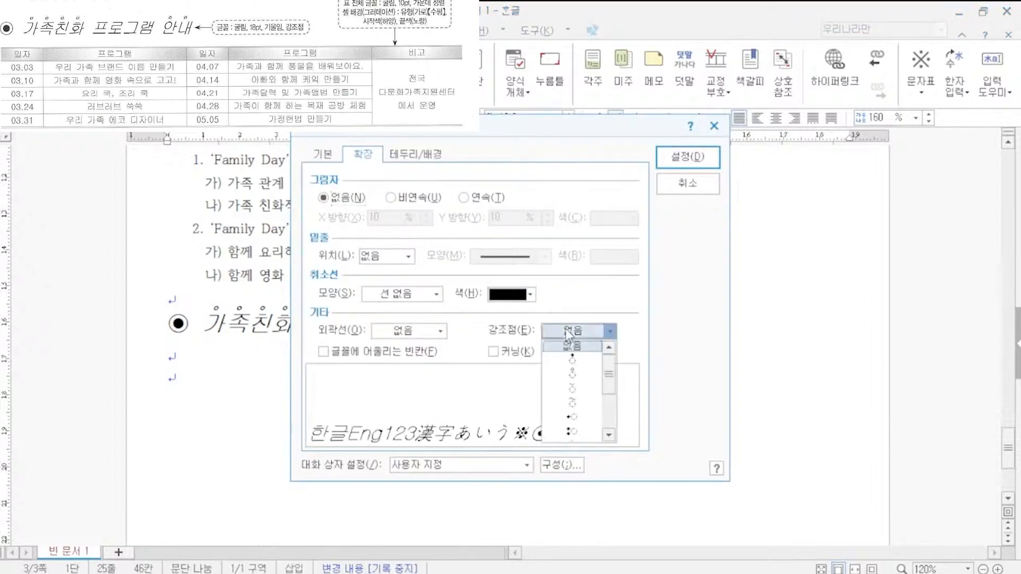
left_click(575, 375)
left_click(687, 157)
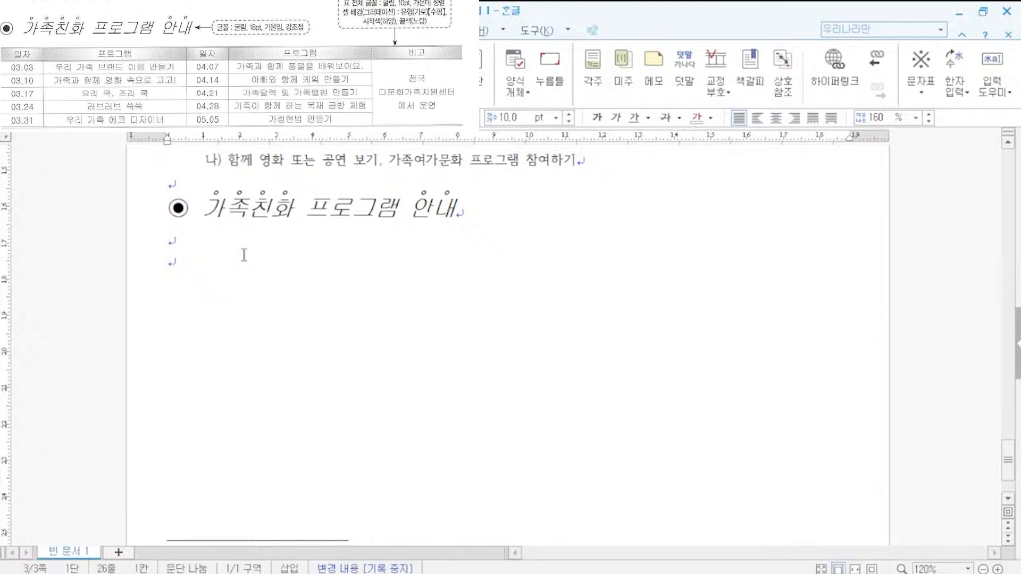
- Insert a table of 6 rows and 5 columns, treated as a character, below the heading "가족친화 프로그램 안내"
key("ctrl+n")
key("t")
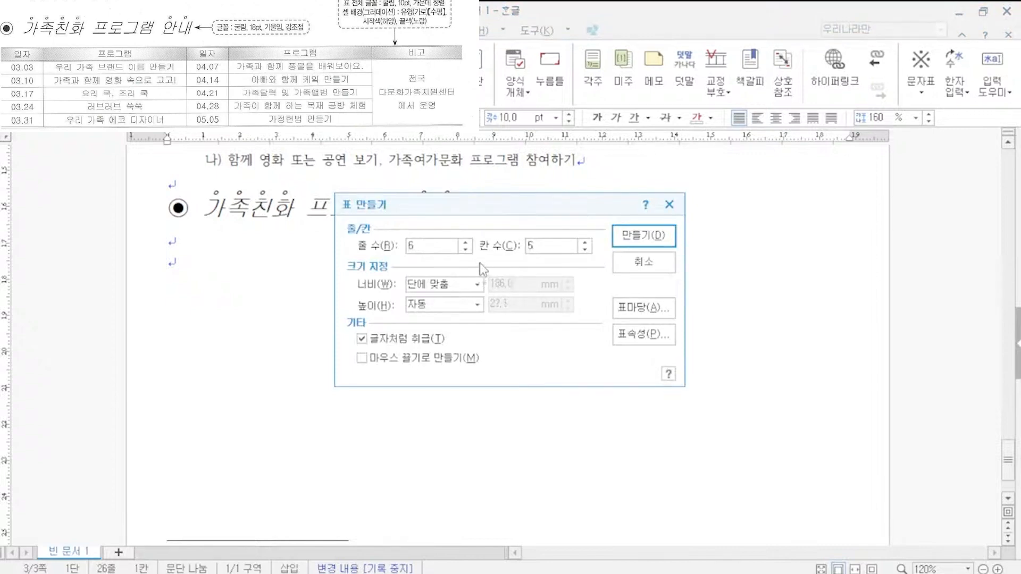
left_click(636, 246)
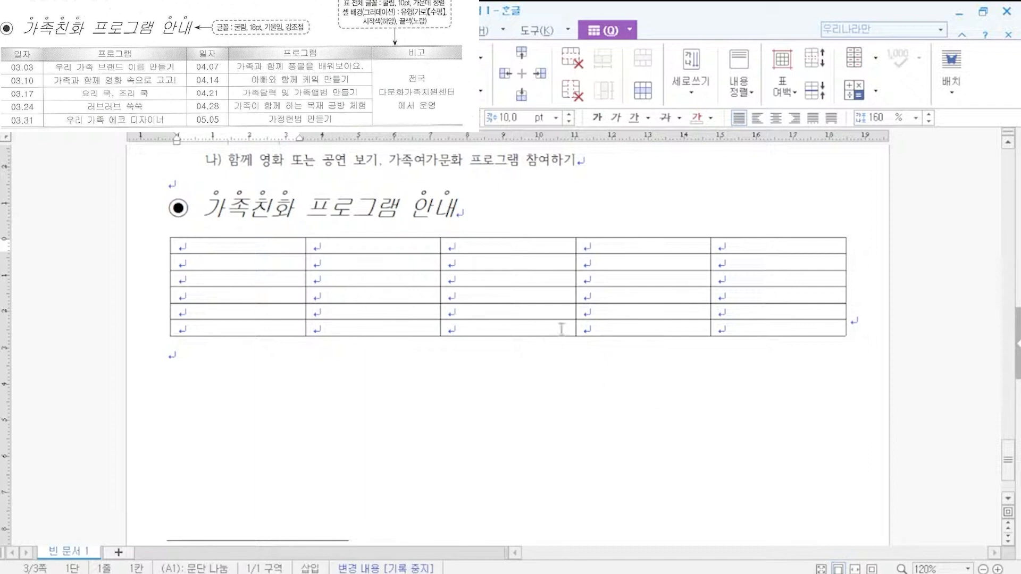
- Centre-align the contents of every cell in the new table and place the cursor in its first cell
left_click(530, 237)
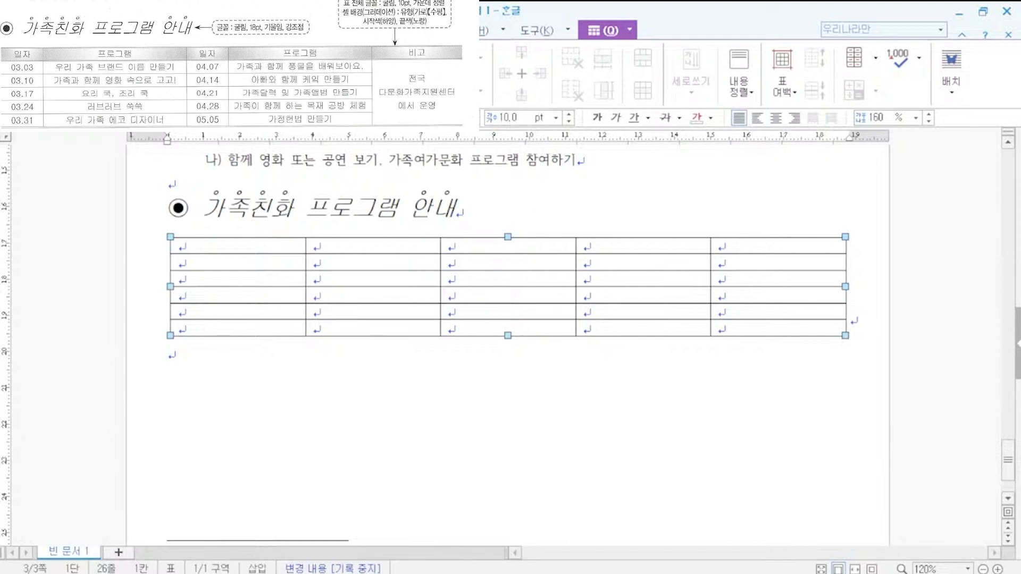
key("alt+shift+f")
key("Escape")
left_click(775, 117)
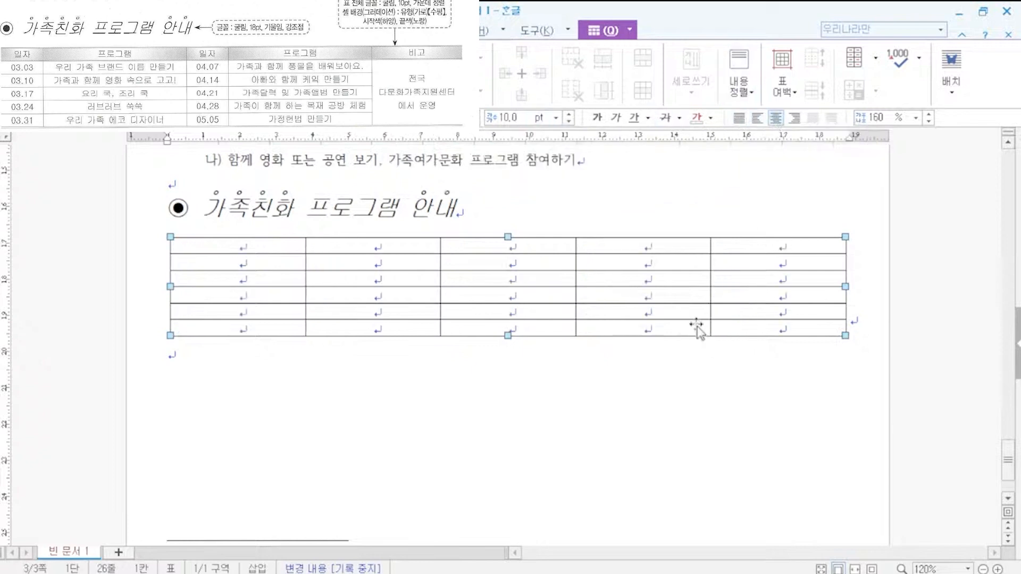
key("Escape")
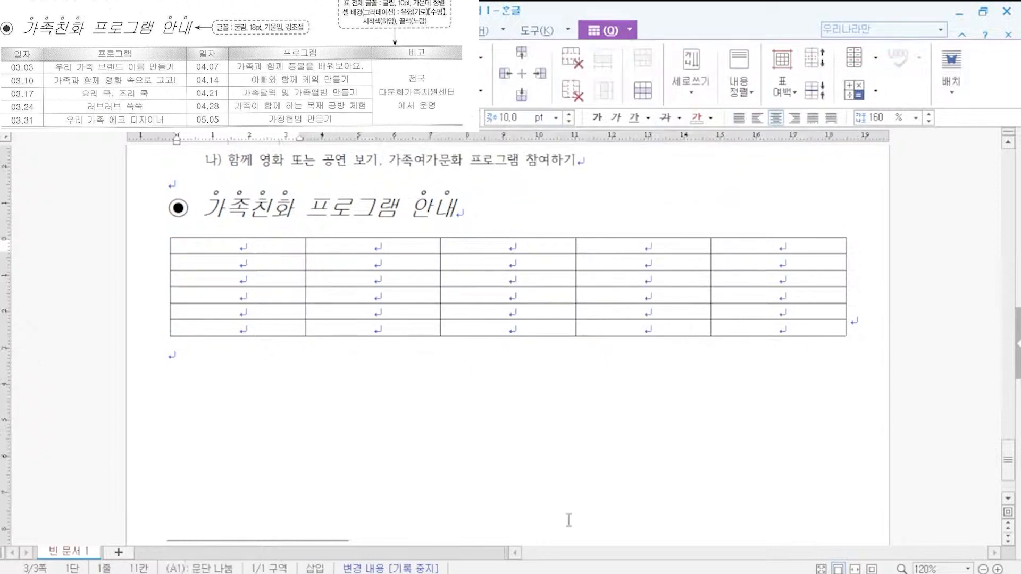
- Fill the table's header row with 일자, 프로그램, 일자, 프로그램 and 비고
type("일자")
key("Tab")
type("프로그램")
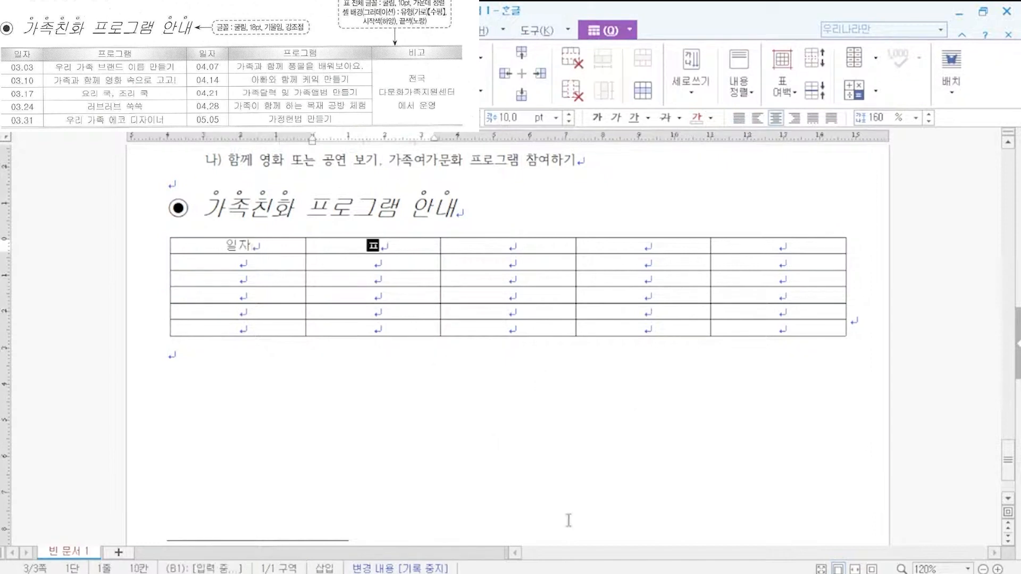
key("Tab")
type("일자")
key("Tab")
type("프로그램")
key("Tab")
type("비고")
key("Tab")
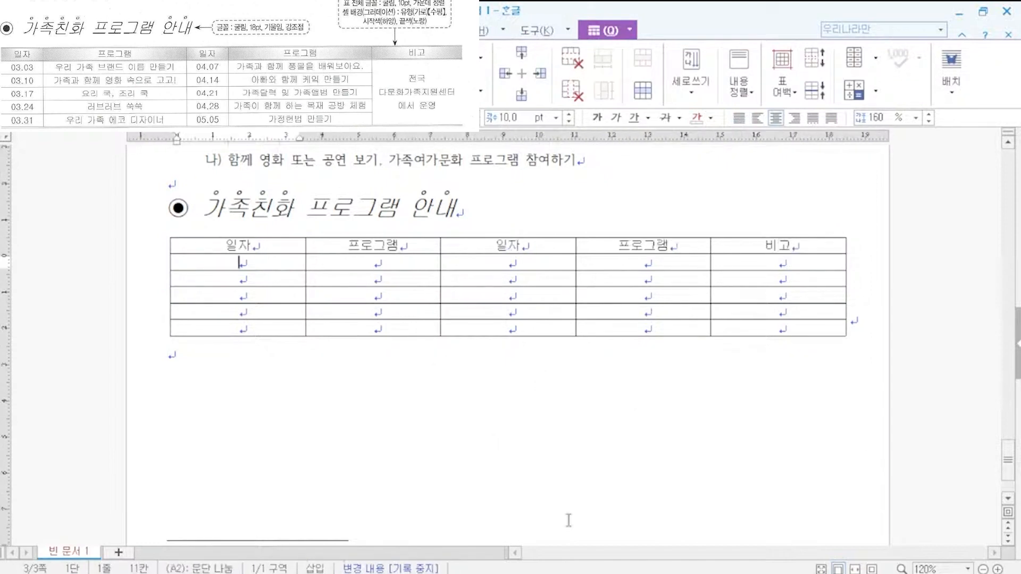
- Fill the first 일자 column with the dates 03.03, 03.10, 03.17, 03.24 and 03.31
type("03.03")
key("Down")
type("03.10")
key("Down")
type("03.17")
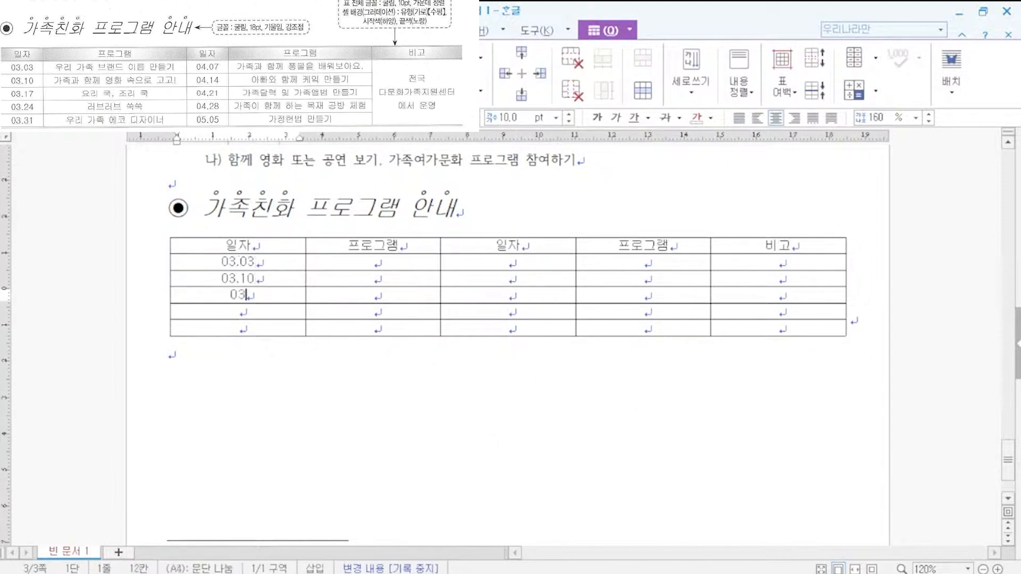
key("Down")
type("03.24")
key("Down")
type("03.31")
- Fill the first 프로그램 column with "우리 가족 브랜드 이름 만들기", "가족과 함께 영화 속으로 고고!", "요리 쿡, 조리 쿡", "러브러브 쑥쑥" and "우리 가족 에코 디자이너"
left_click(374, 263)
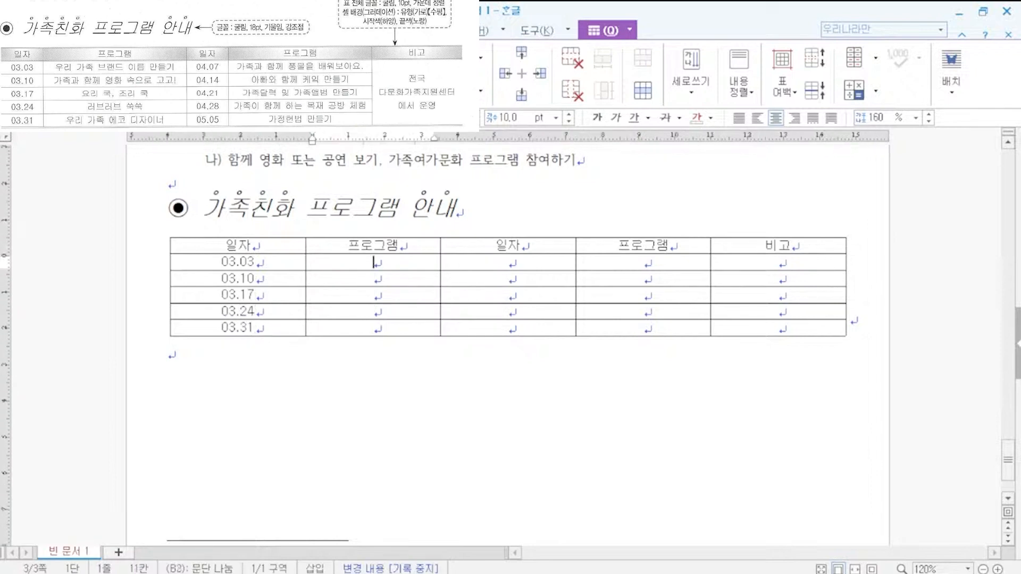
type("우리 가족 브랜드 이름 만들기")
key("Down")
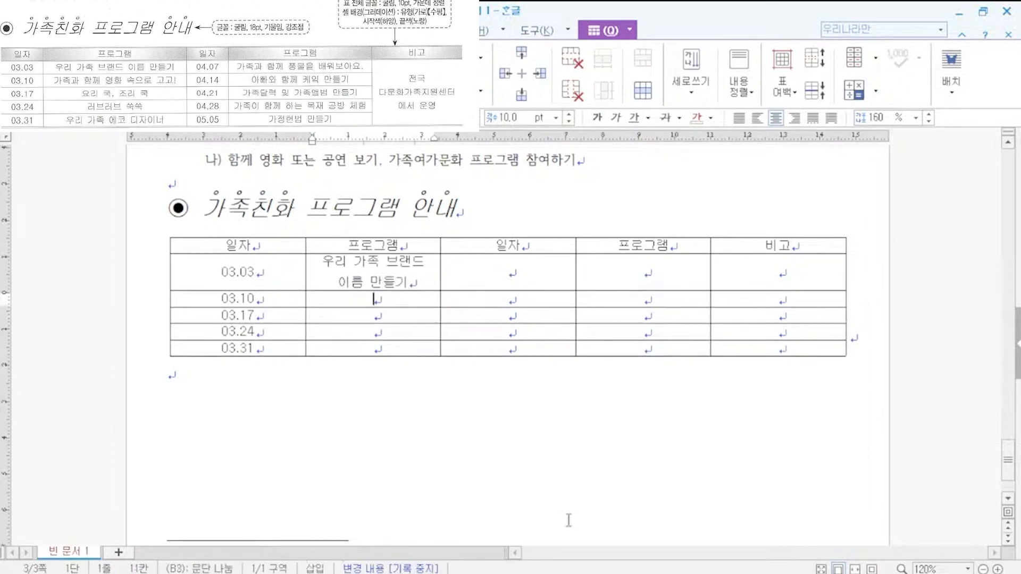
type("가족과 함ㄲ께 영화 속으로 고고!")
key("Down")
type("요리 쿠")
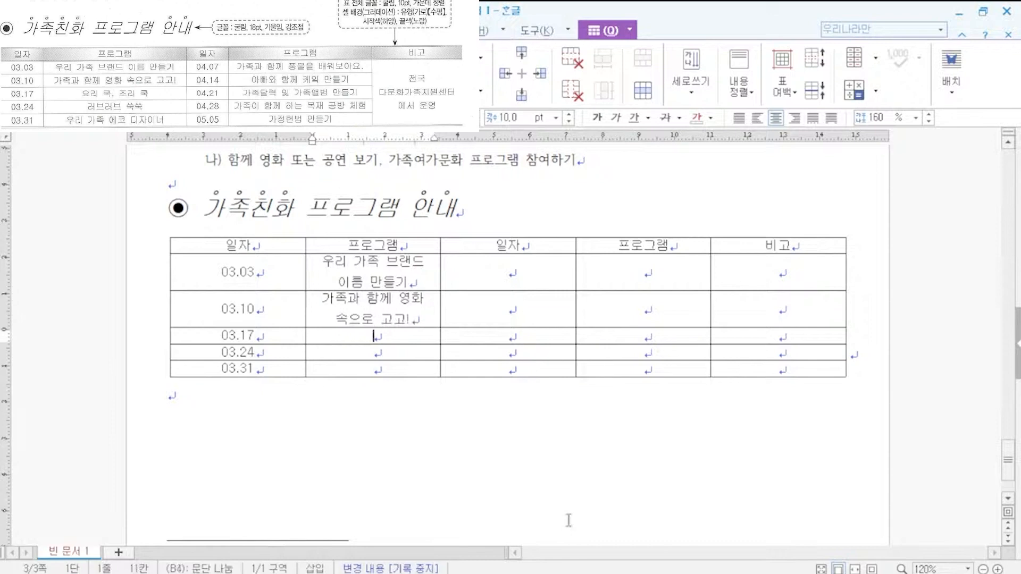
type("ㄱ, 조리 쿡")
key("Down")
type("러브러브 쑥쑥")
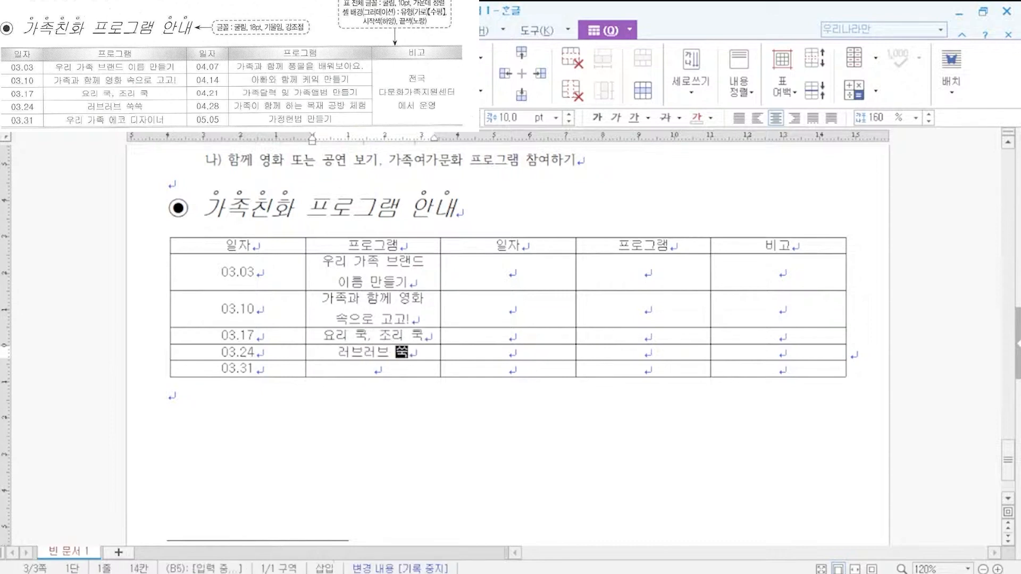
key("Down")
type("우리 가족 에코 디자이너")
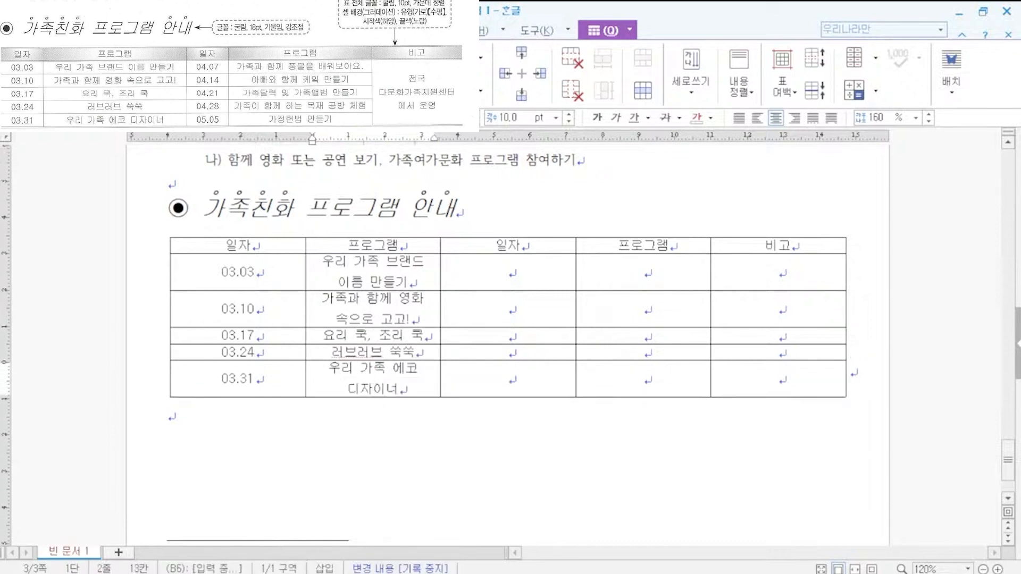
- Fill the second 일자 column with the dates 04.07, 04.14, 04.21, 04.28 and 05.05
key("Right")
key("Up")
key("Up")
key("Up")
key("Up")
type("04.07")
key("Down")
type("04.14")
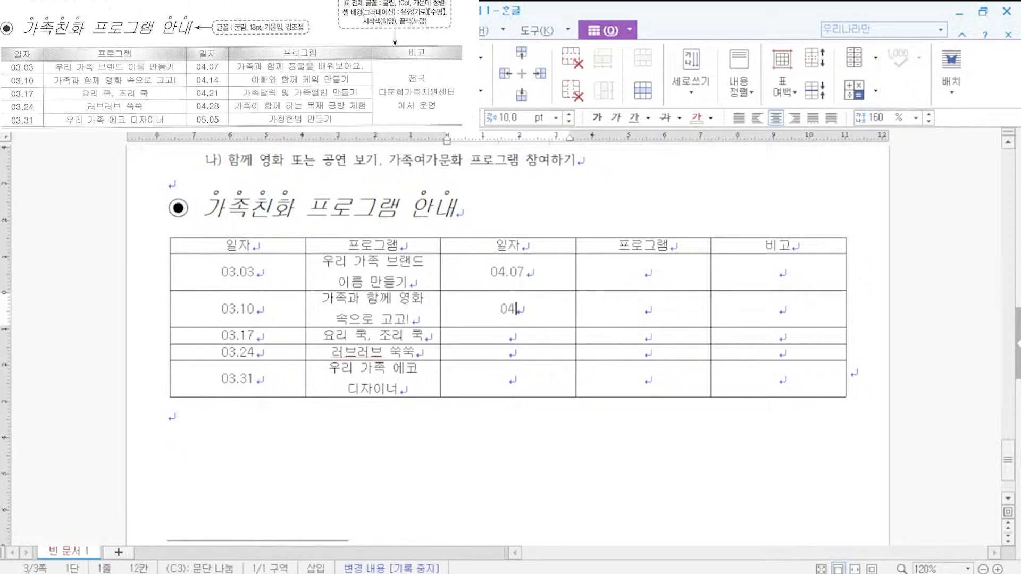
key("Down")
type("04.21")
key("Down")
type("04.28")
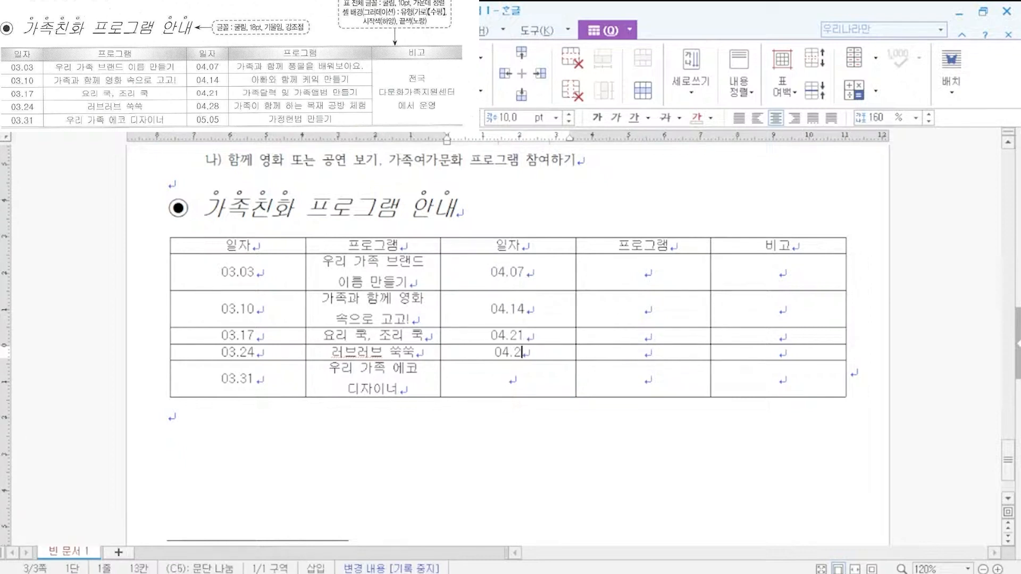
key("Down")
type("05.05")
- Enter "가족과 함께 풍물을 배워보아요." and "아빠와 함께 케익 만들기" in the second 프로그램 column for 04.07 and 04.14
key("Right")
key("Up")
key("Up")
key("Up")
key("Up")
type("가족")
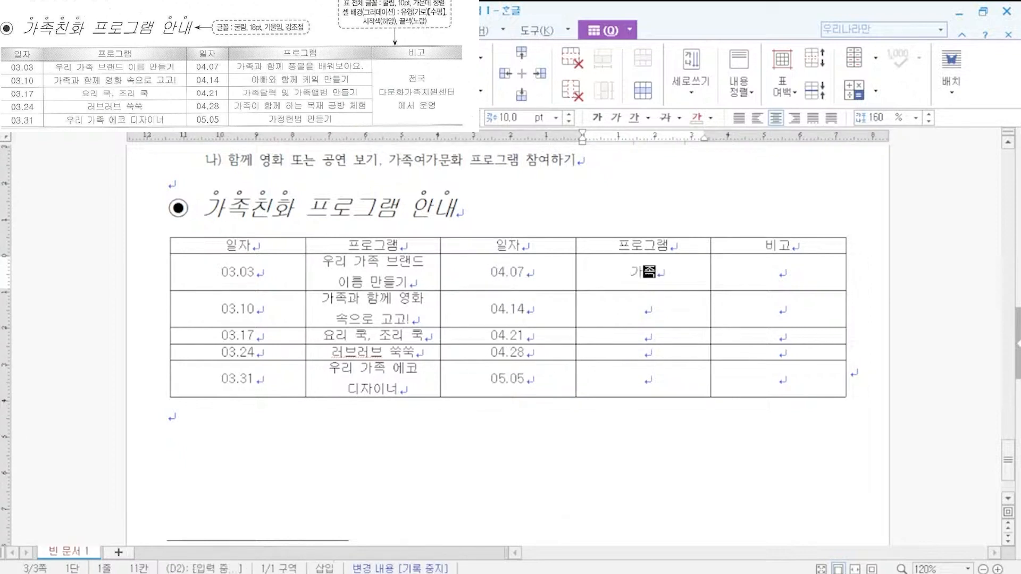
type("과 함께 풍물을 배워보아요.")
key("Down")
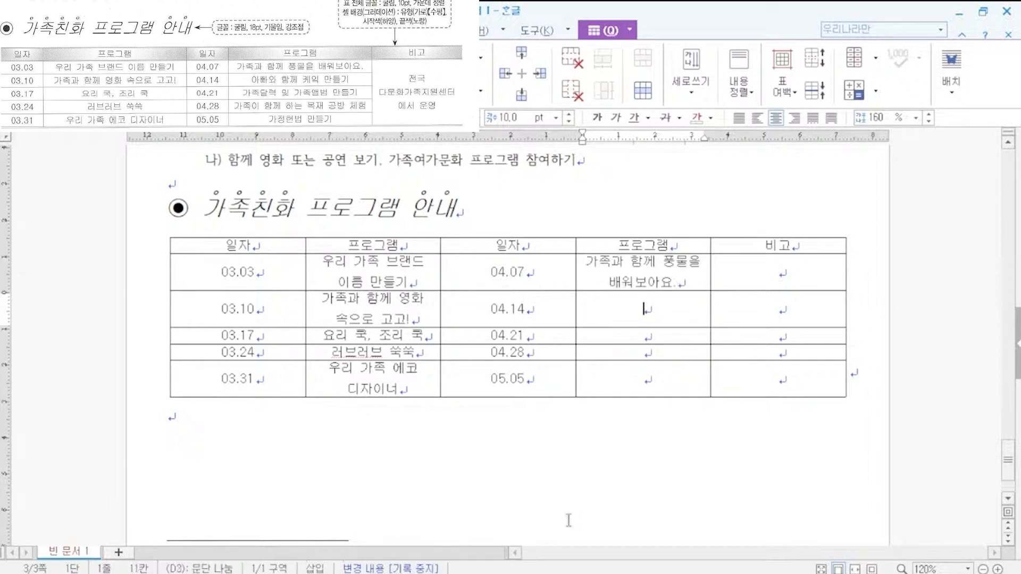
type("아빠와 함께 케익 만ㄷ들기")
key("Down")
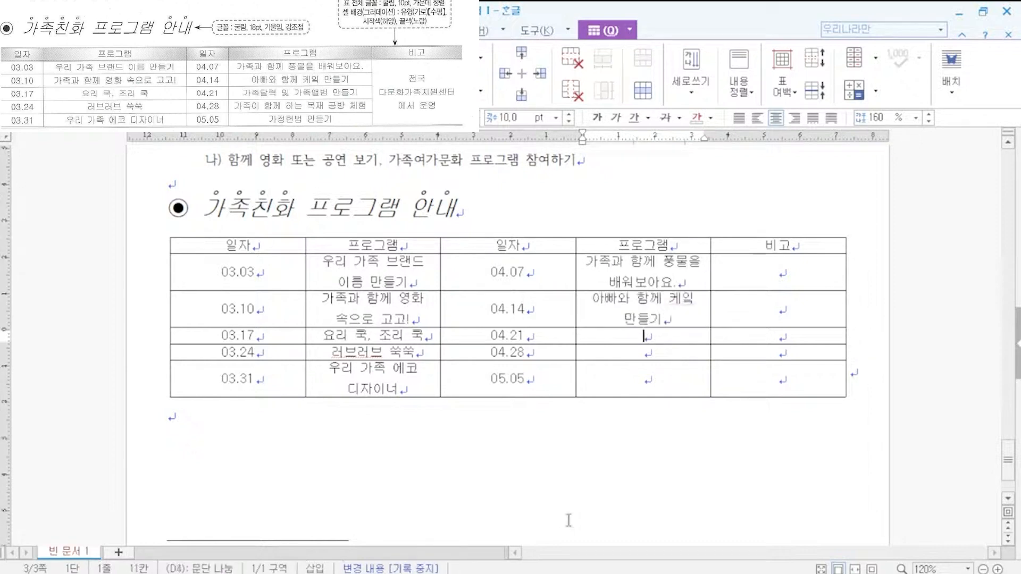
- Complete the second 프로그램 column with "가족달력 및 가족앨범 만들기", "가족이 함께 하는 목재 공방 체험" and "가정헌법 만들기"
type("가족달력 및 가족앨범 마")
type("ㄴ들기")
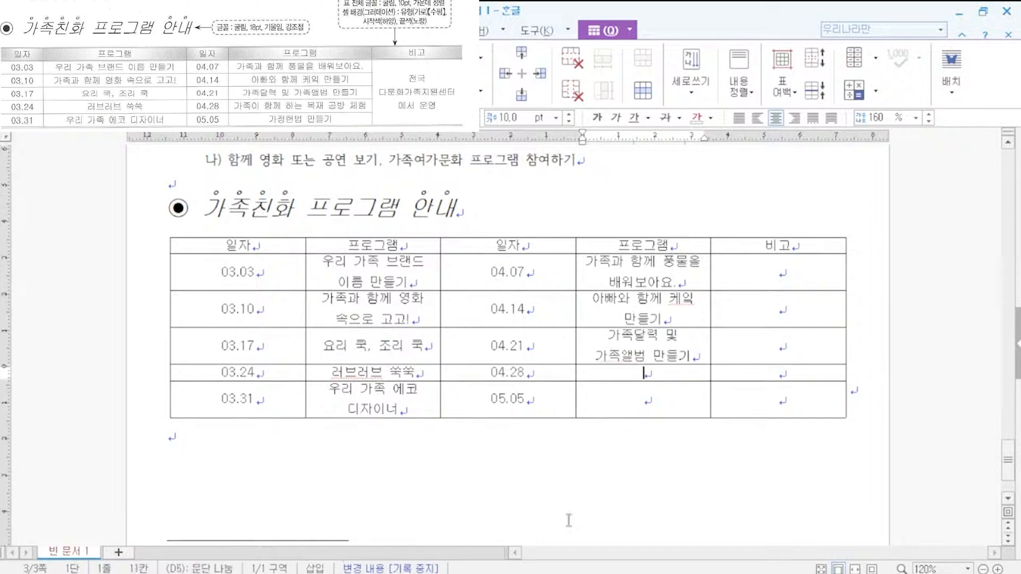
key("Down")
type("가족이 함께 하는 목재 공방 체험")
key("Down")
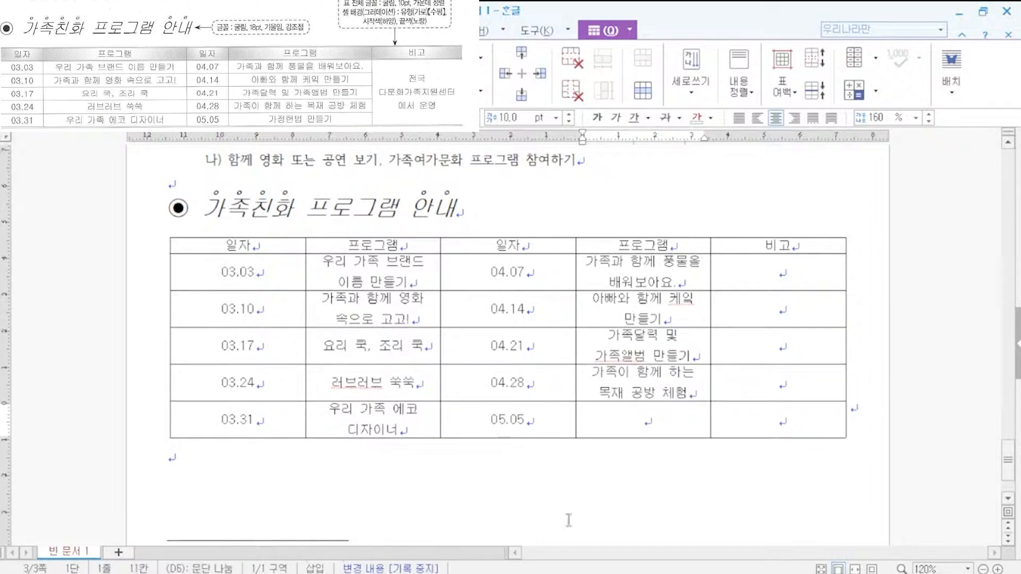
type("가정헌법 만들기")
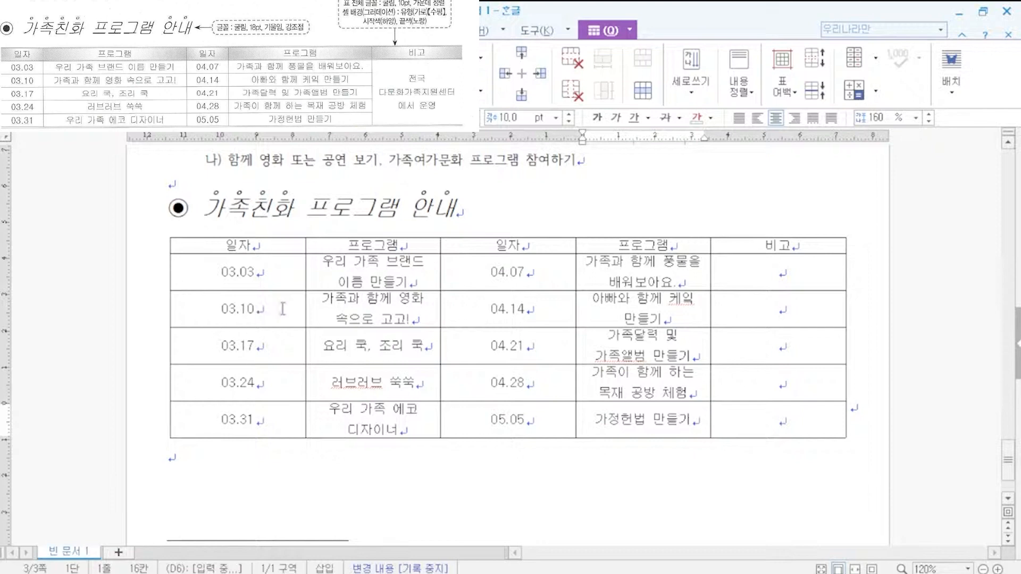
- Narrow both 일자 columns and widen the 프로그램 columns so that each programme name fits on one line
left_click_drag(305, 308, 233, 309)
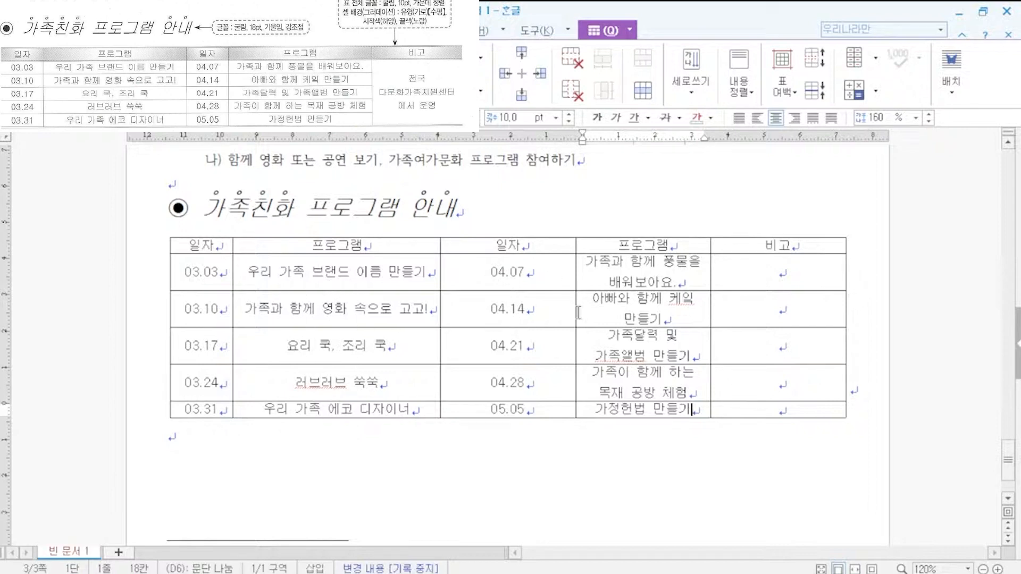
left_click_drag(578, 309, 500, 310)
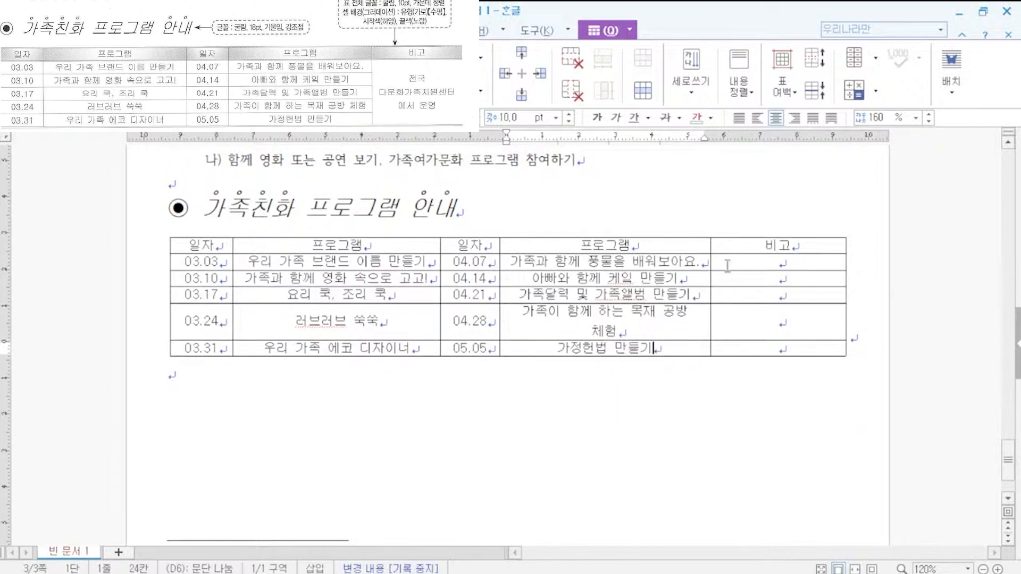
left_click_drag(711, 261, 725, 261)
left_click(421, 362)
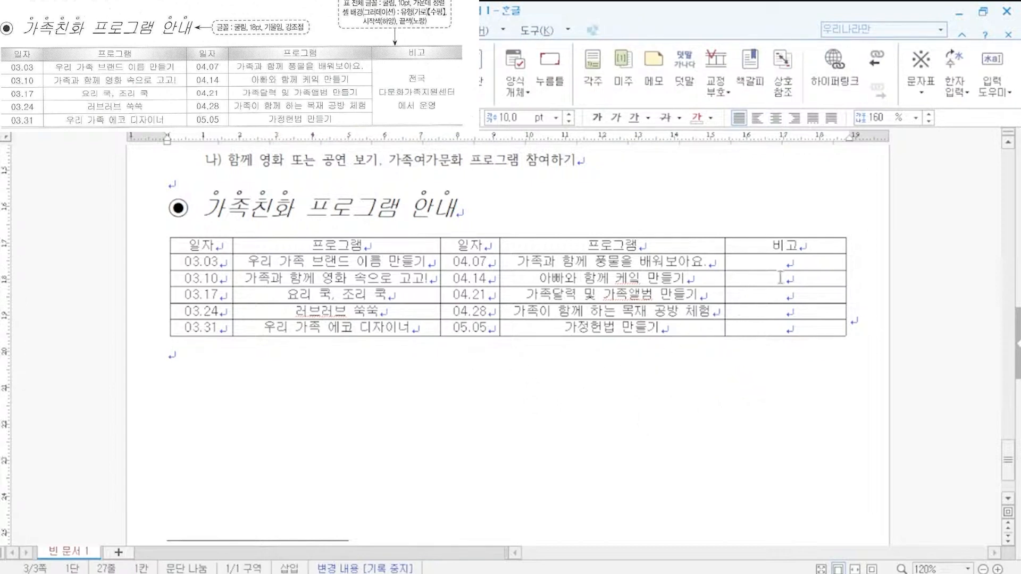
- Merge the five cells below 비고 and enter "전국" and "다문화가족지원센터에서 운영" on separate lines in the merged cell
left_click_drag(790, 262, 789, 328)
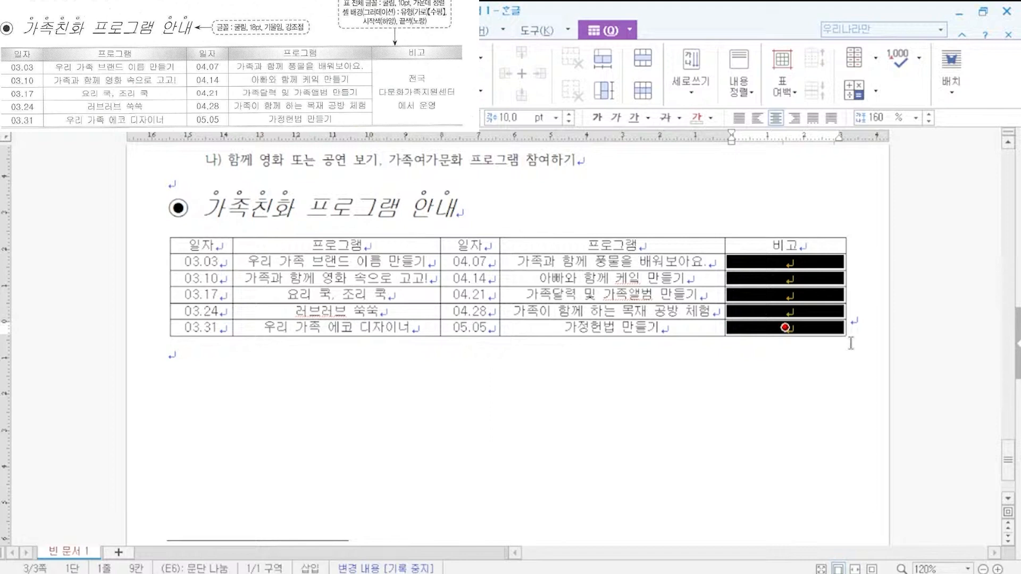
type("m")
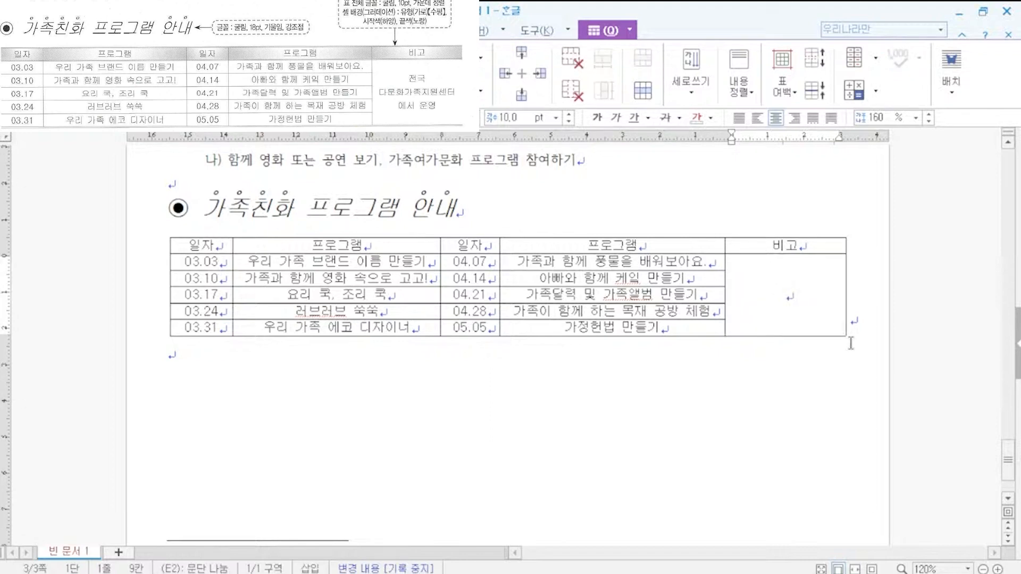
type("전국")
key("Return")
type("다문화")
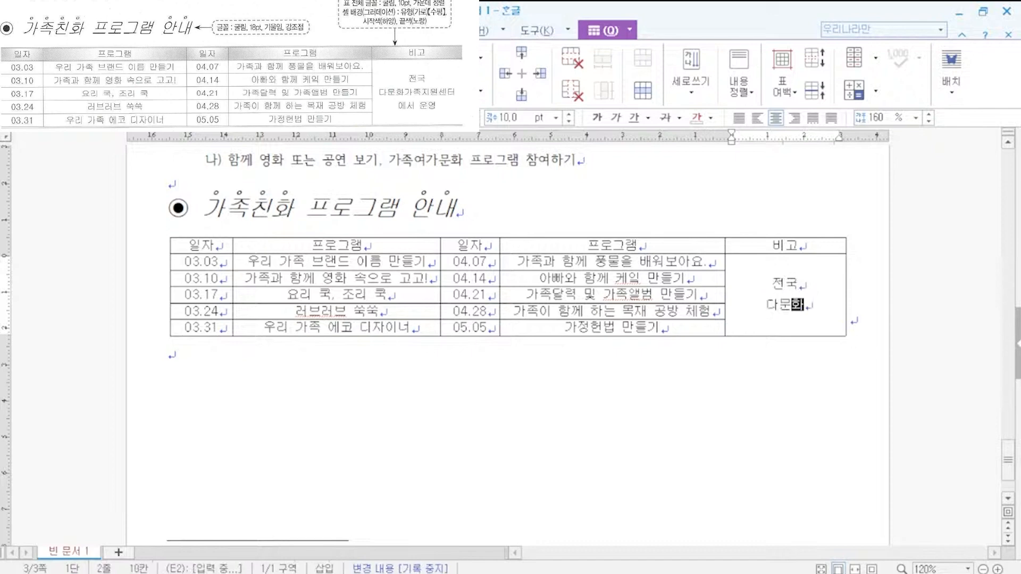
type("가족지원센터에")
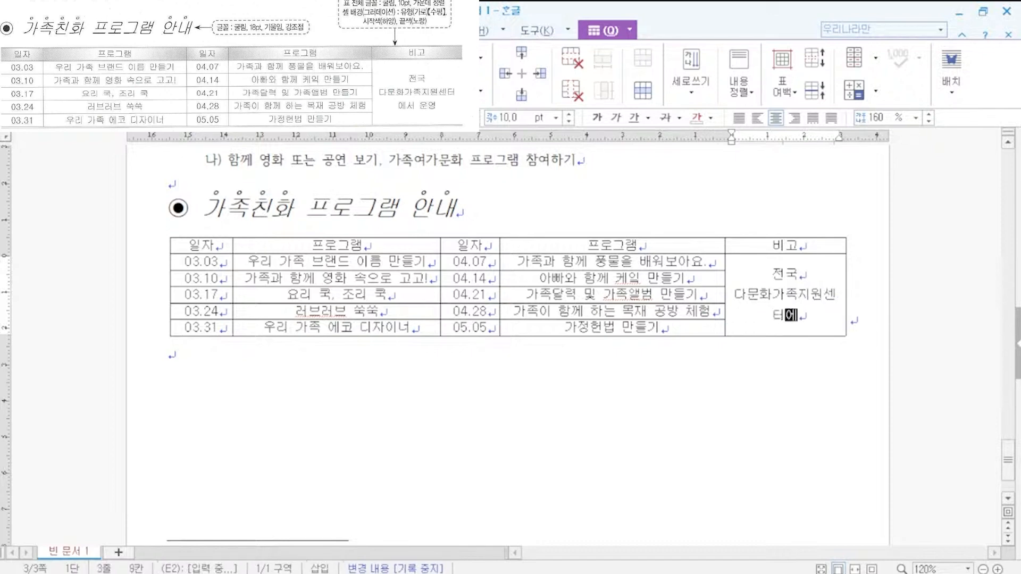
type("서 운영")
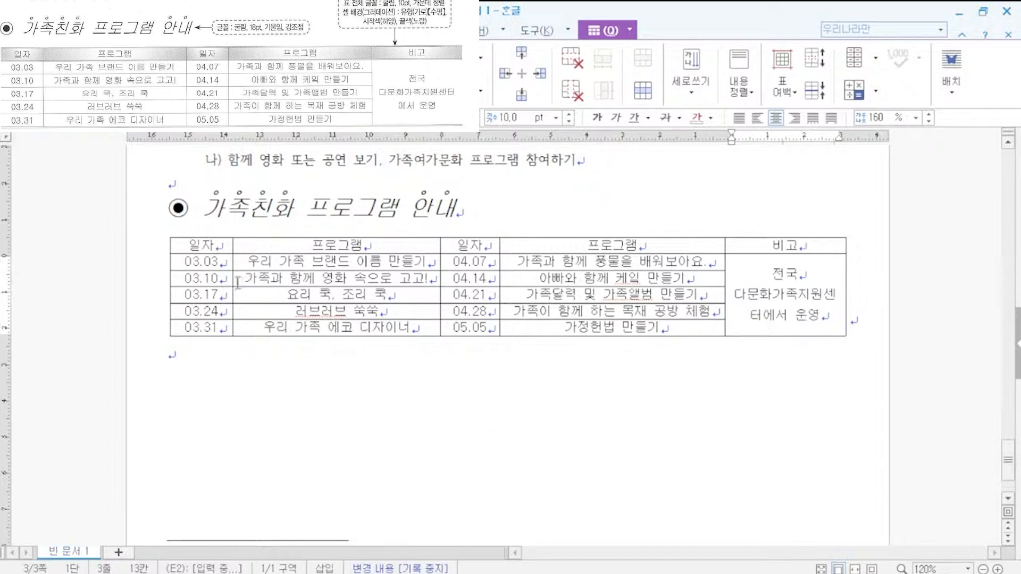
- Narrow both 일자 columns further and widen the 비고 column so that "다문화가족지원센터" fits on one line
left_click_drag(233, 282, 218, 282)
left_click_drag(441, 264, 430, 263)
left_click_drag(500, 262, 481, 263)
left_click_drag(724, 263, 716, 266)
left_click(724, 402)
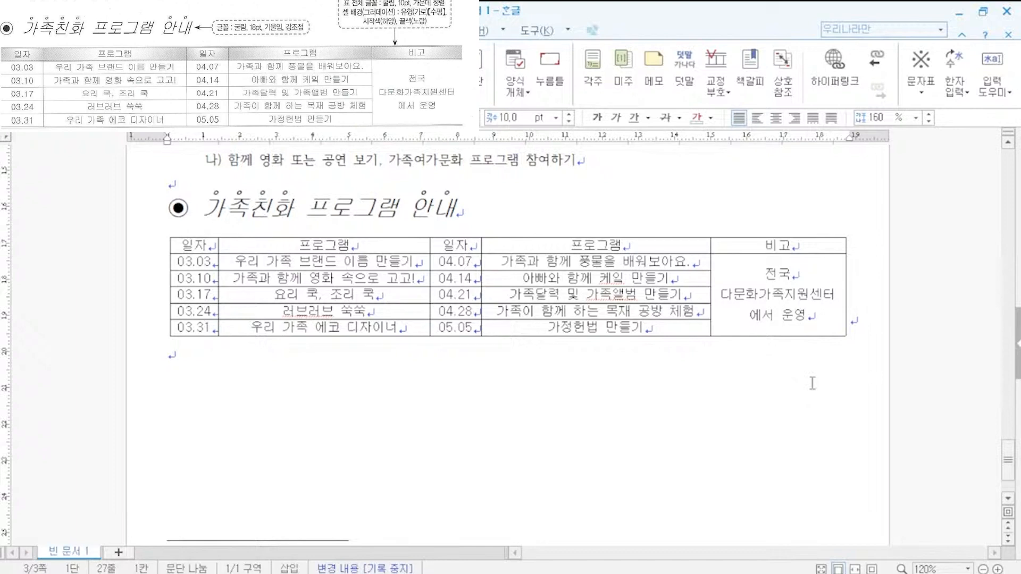
- Apply a double-line border to the top and bottom edges of the whole programme table
left_click_drag(202, 243, 744, 345)
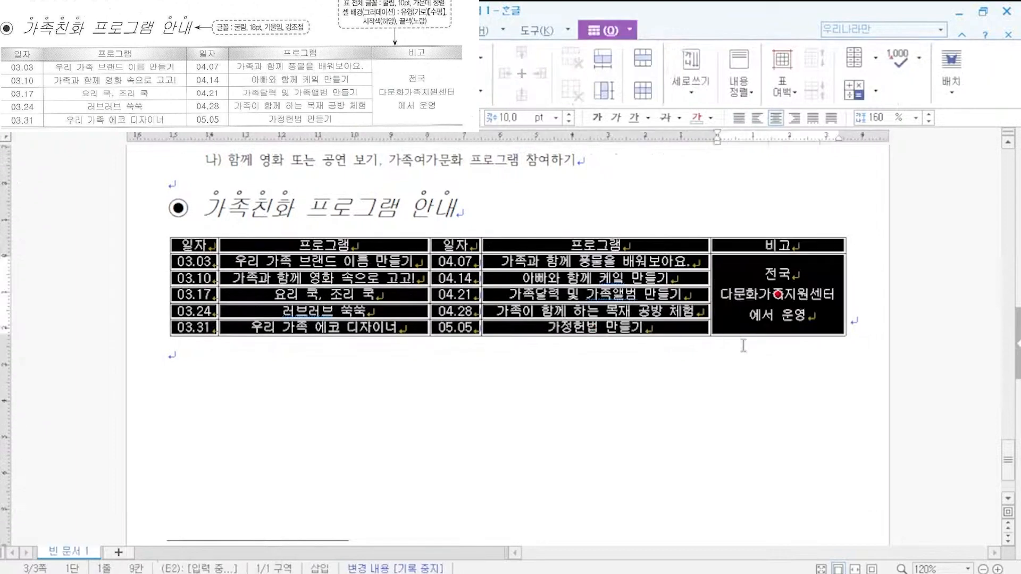
key("l")
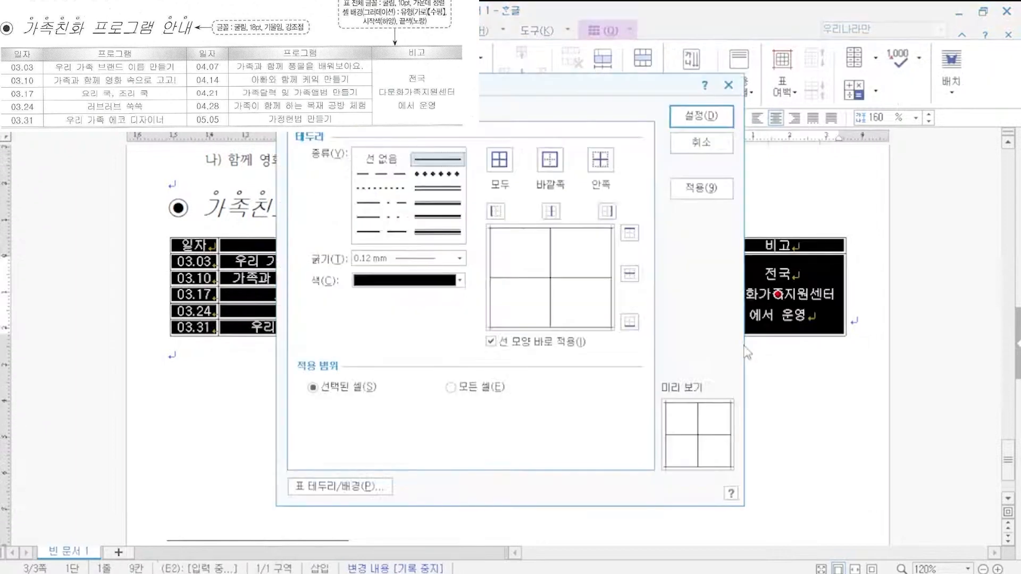
left_click(440, 193)
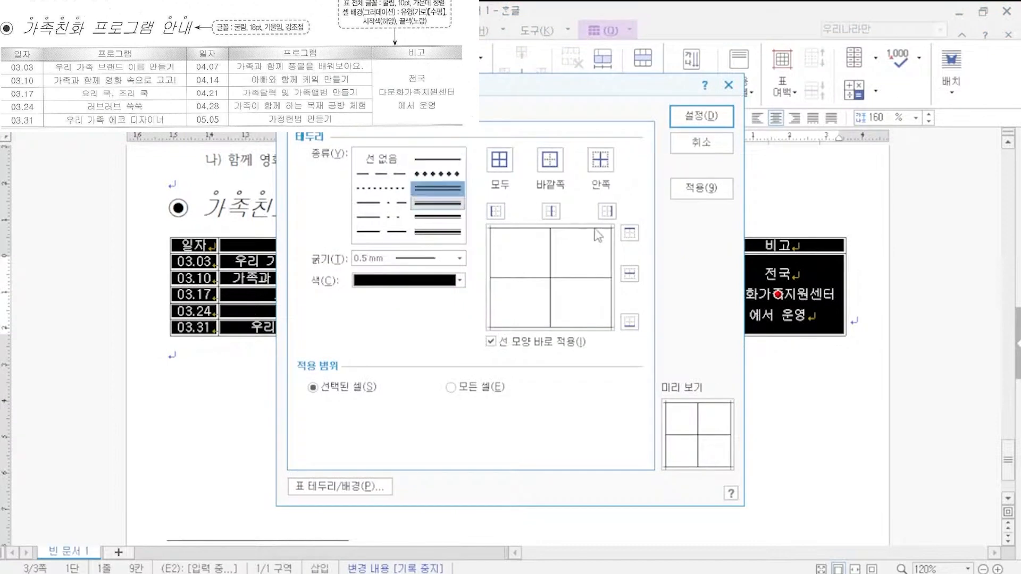
left_click(630, 233)
left_click(630, 322)
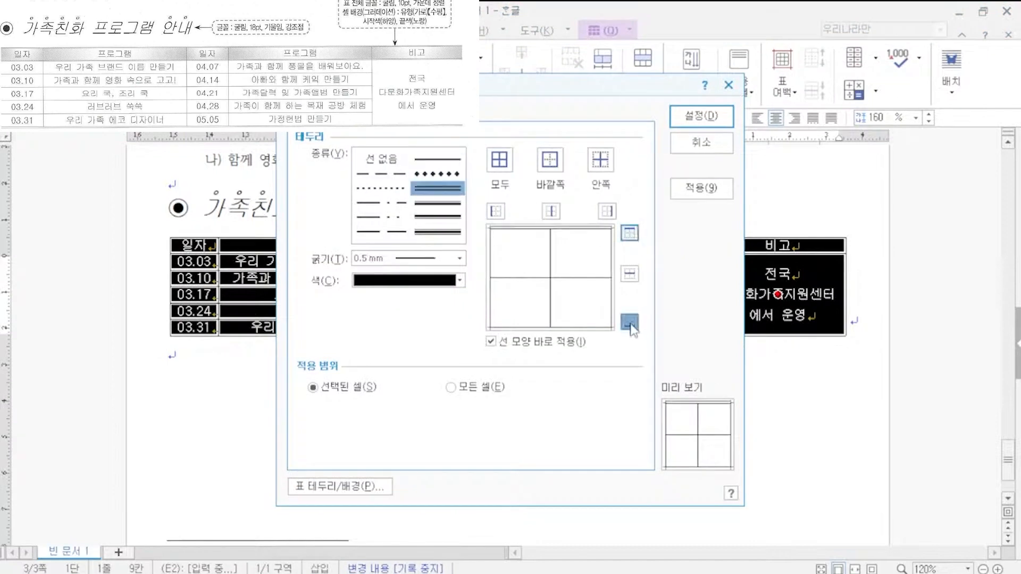
left_click(702, 115)
left_click(769, 431)
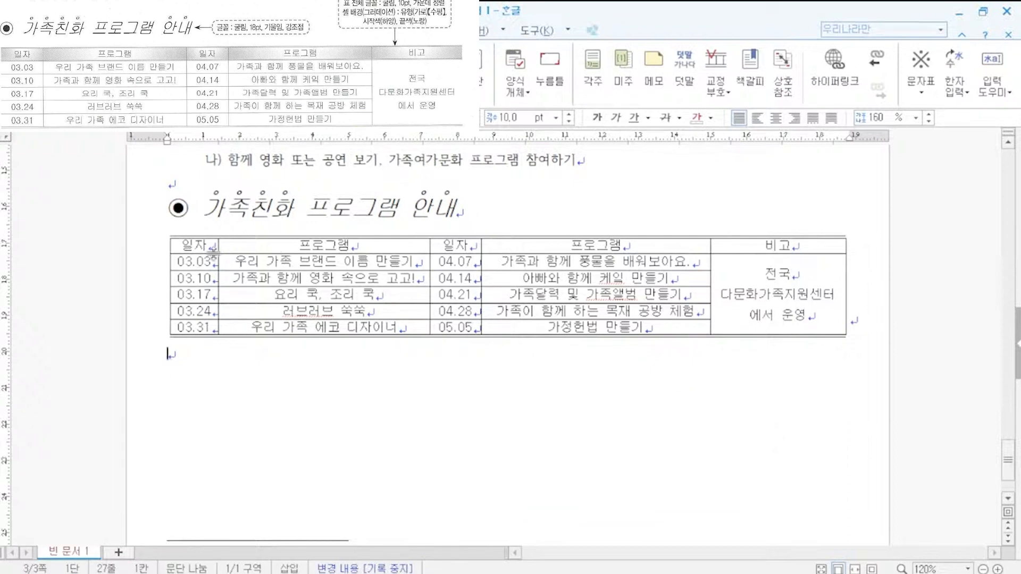
- Apply a double-line border to the bottom edge of the table's header row
left_click_drag(209, 246, 747, 256)
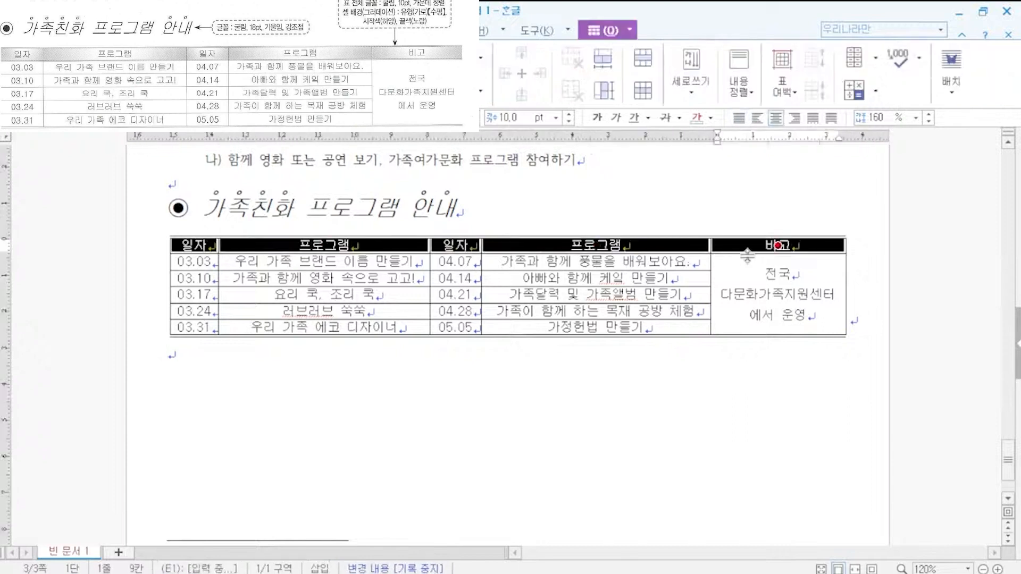
key("l")
left_click(437, 189)
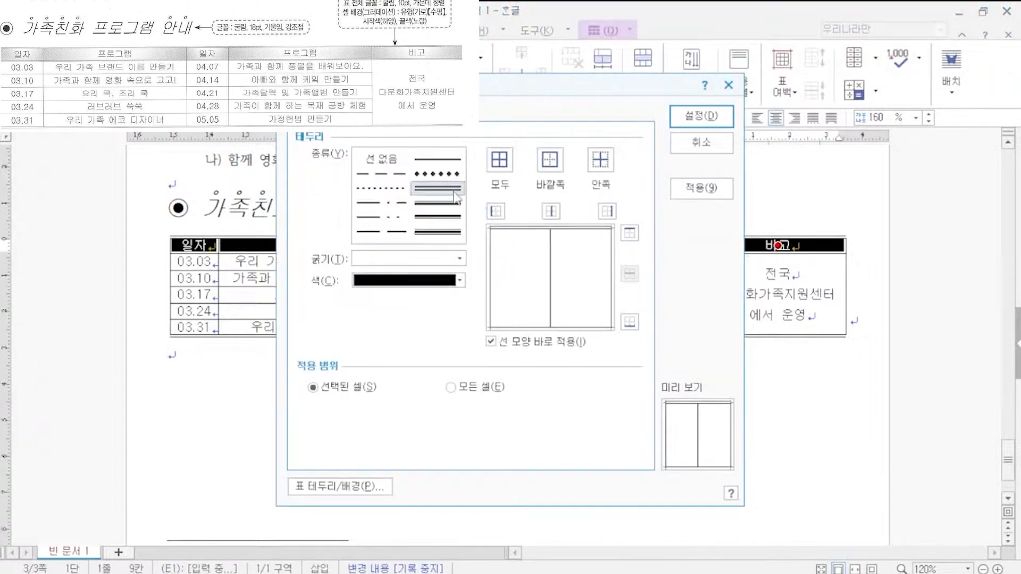
left_click(630, 322)
left_click(701, 116)
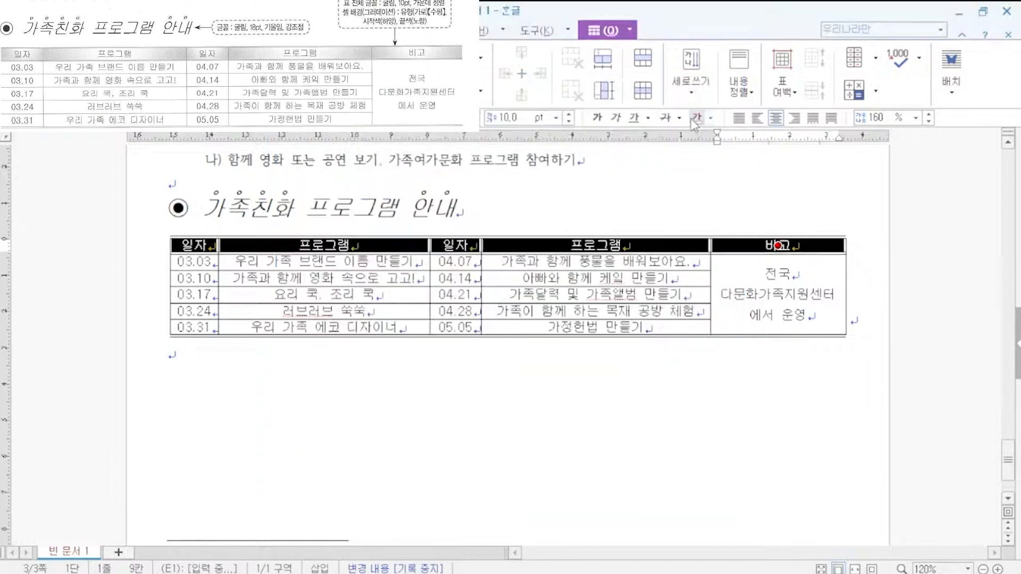
left_click(763, 433)
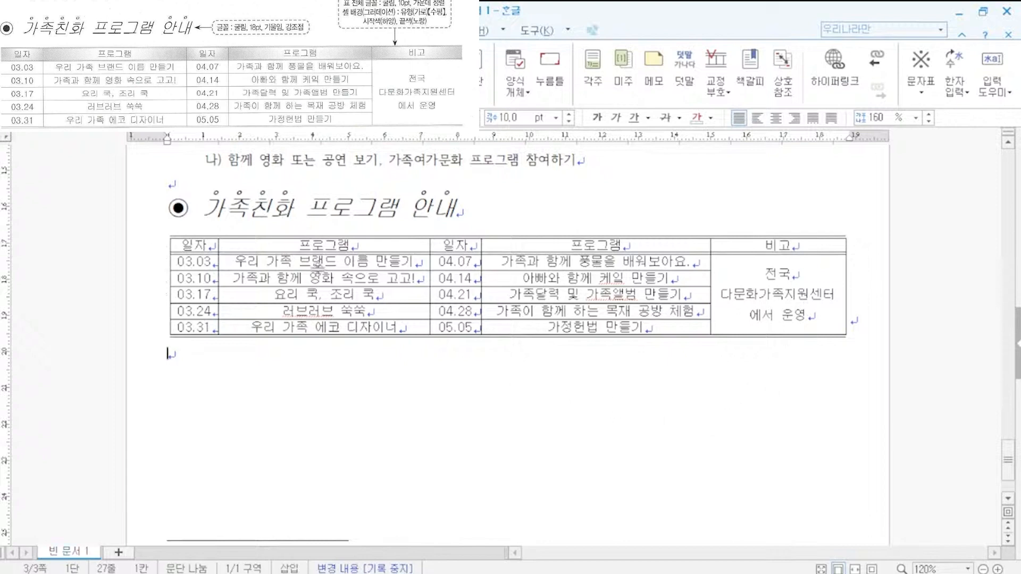
- Remove the left and right outer borders of the whole programme table using the 선 없음 line type
left_click_drag(200, 246, 815, 351)
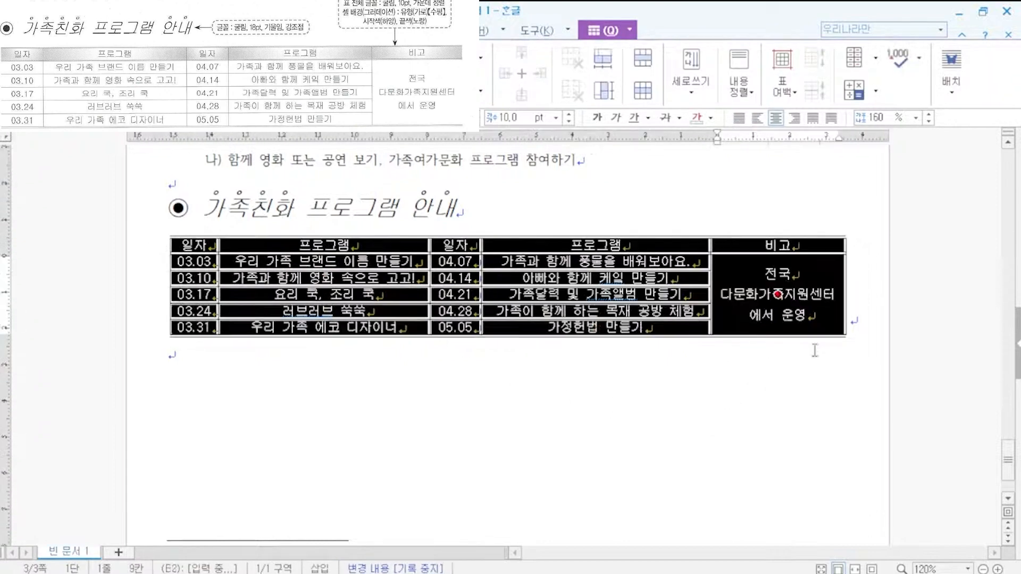
key("l")
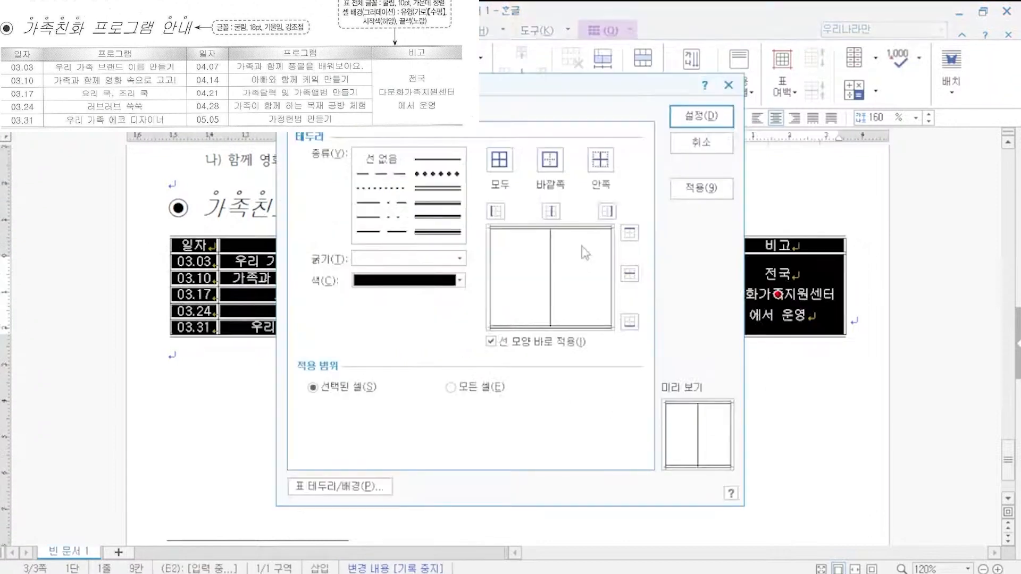
left_click(388, 160)
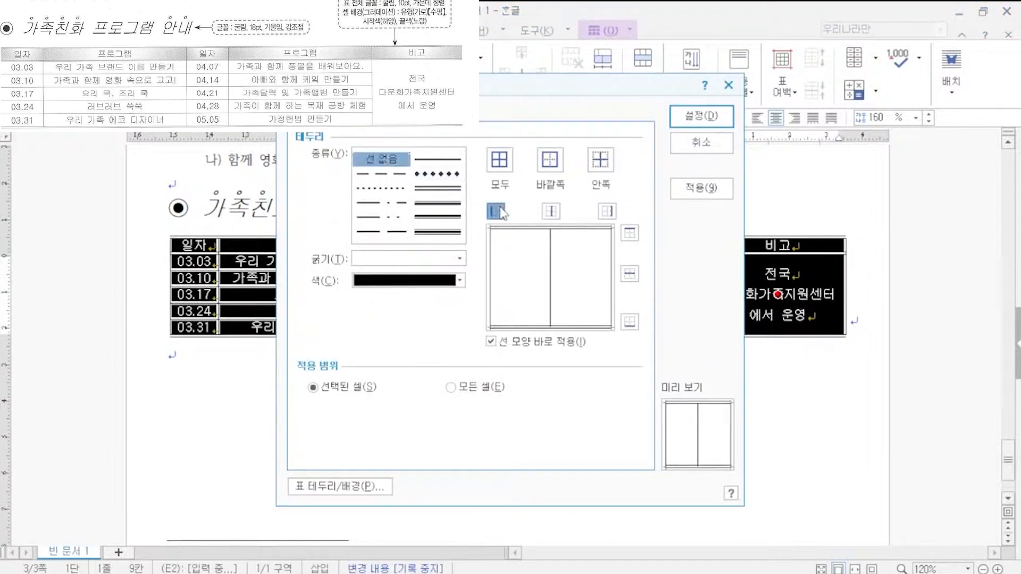
left_click(496, 211)
left_click(606, 212)
left_click(701, 187)
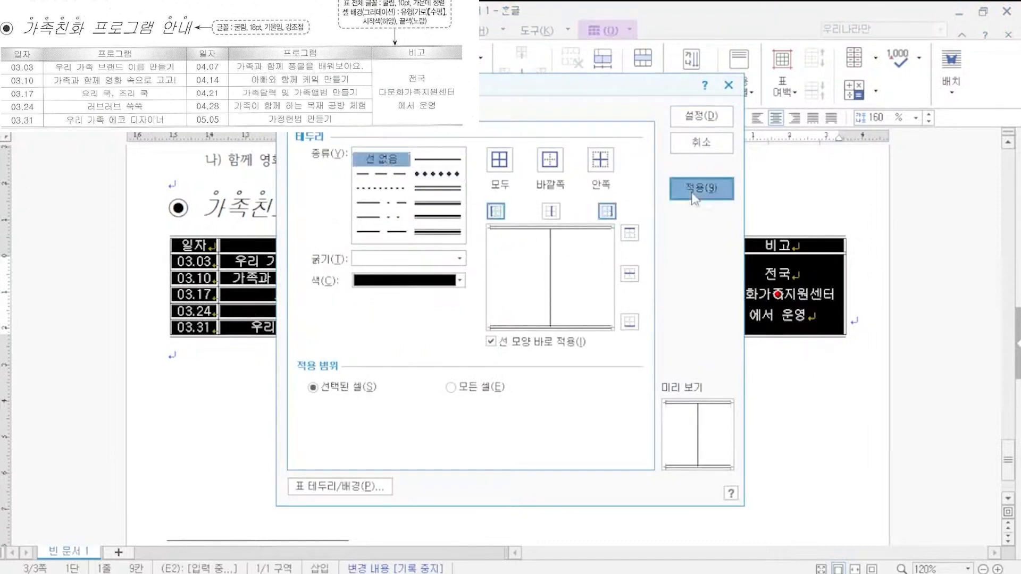
- Confirm the border settings of the programme table and clear the cell selection
left_click(723, 116)
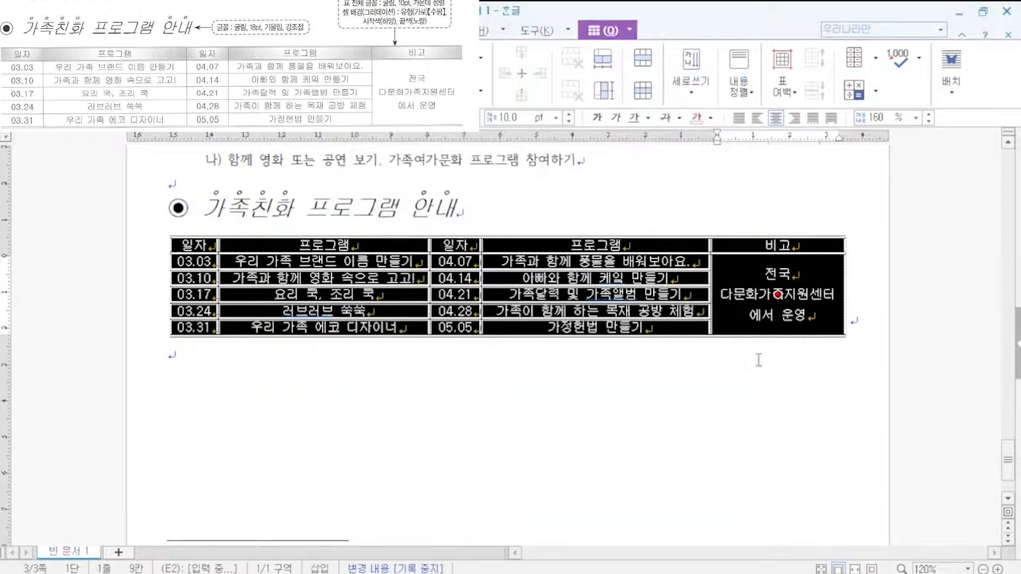
left_click(772, 391)
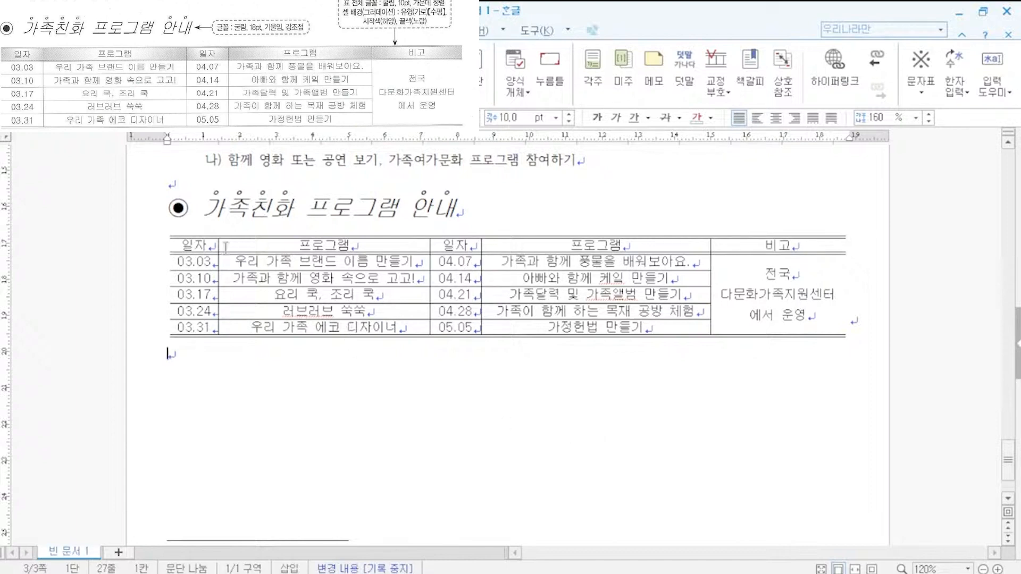
- Fill the programme table's header row with a 수평 gradient from white to yellow, using the second gradient variant
left_click_drag(207, 246, 778, 246)
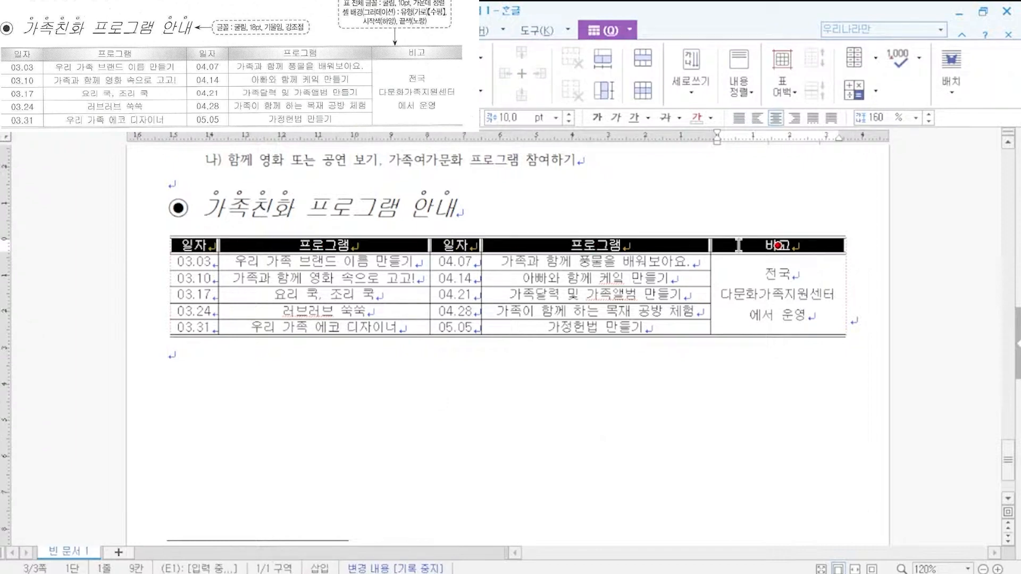
key("l")
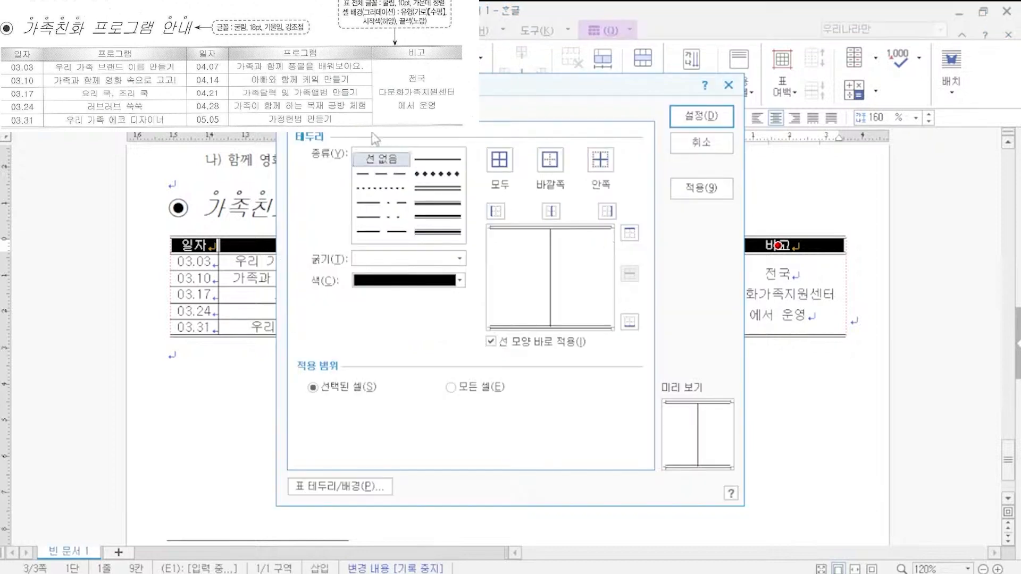
key("ctrl+Tab")
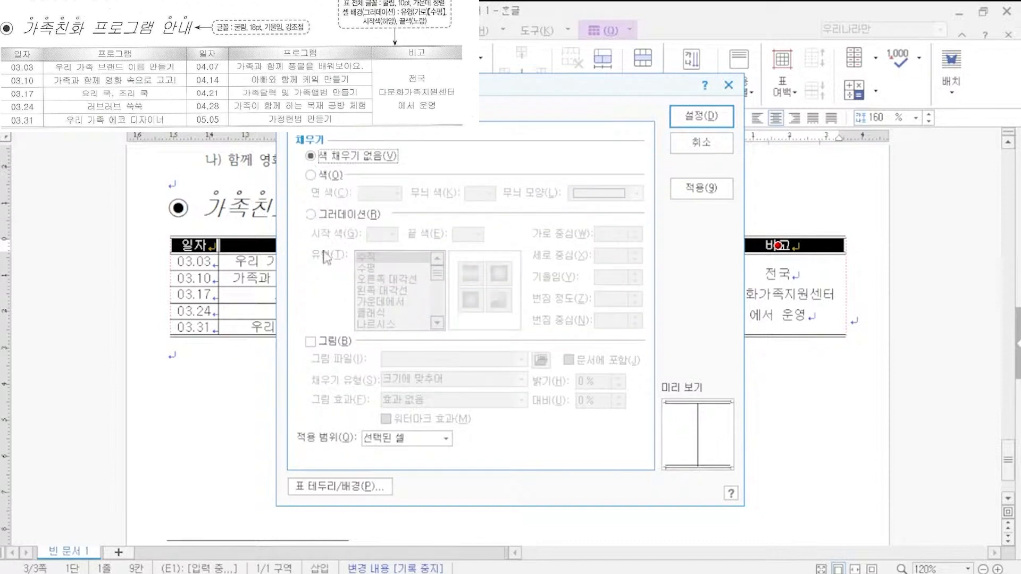
left_click(312, 215)
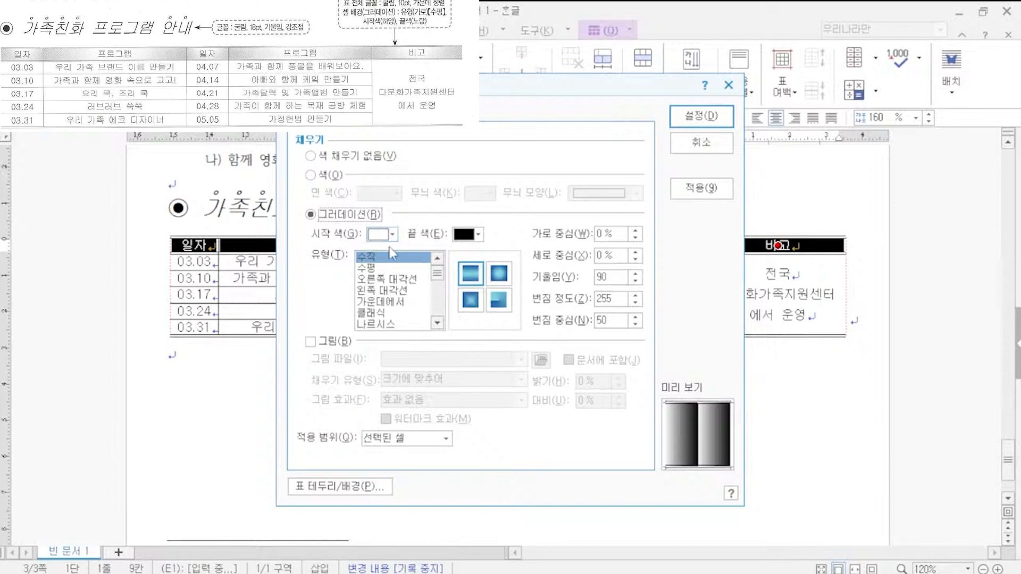
left_click(478, 234)
left_click(499, 277)
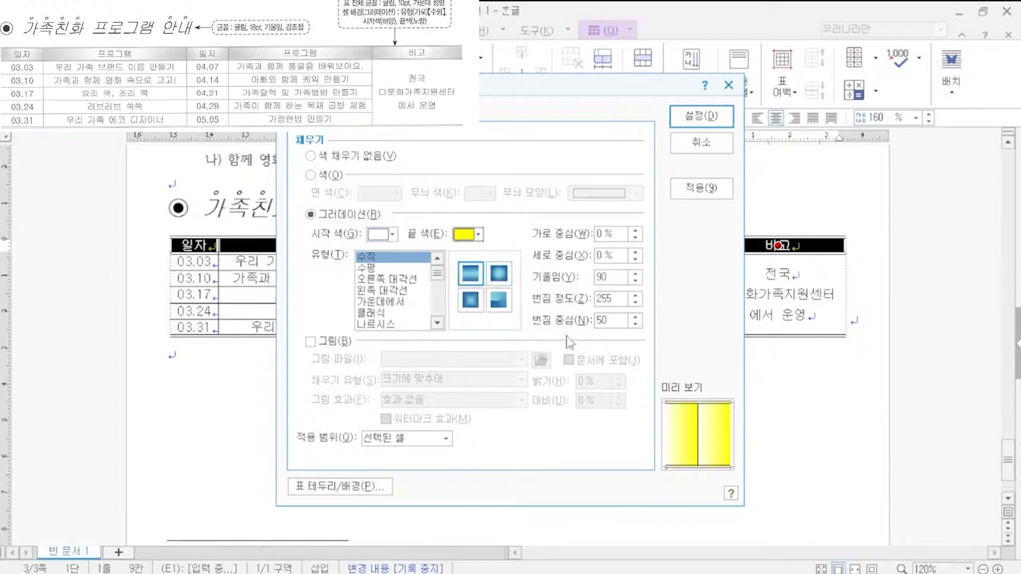
left_click(367, 268)
left_click(499, 273)
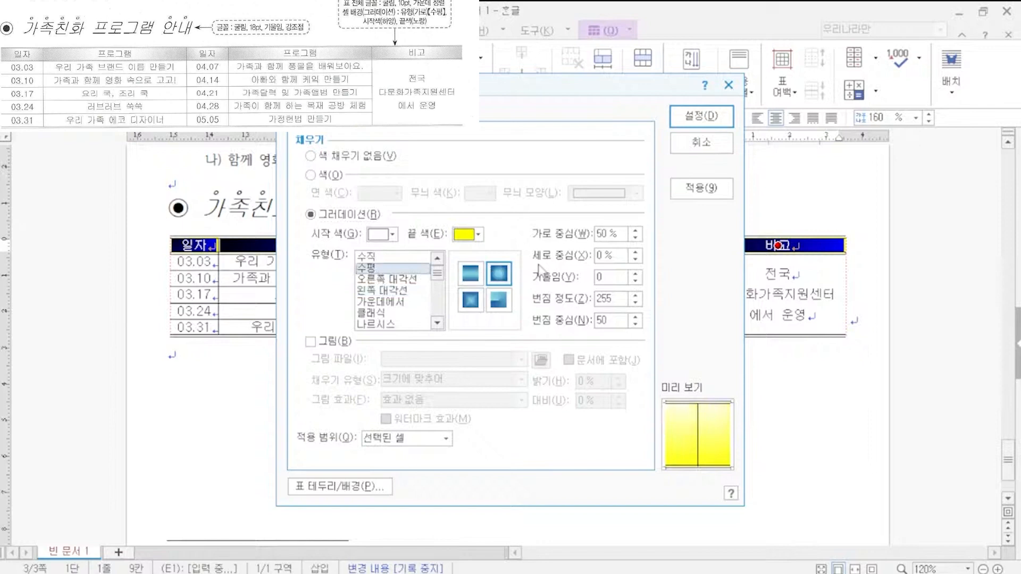
left_click(723, 119)
left_click(769, 405)
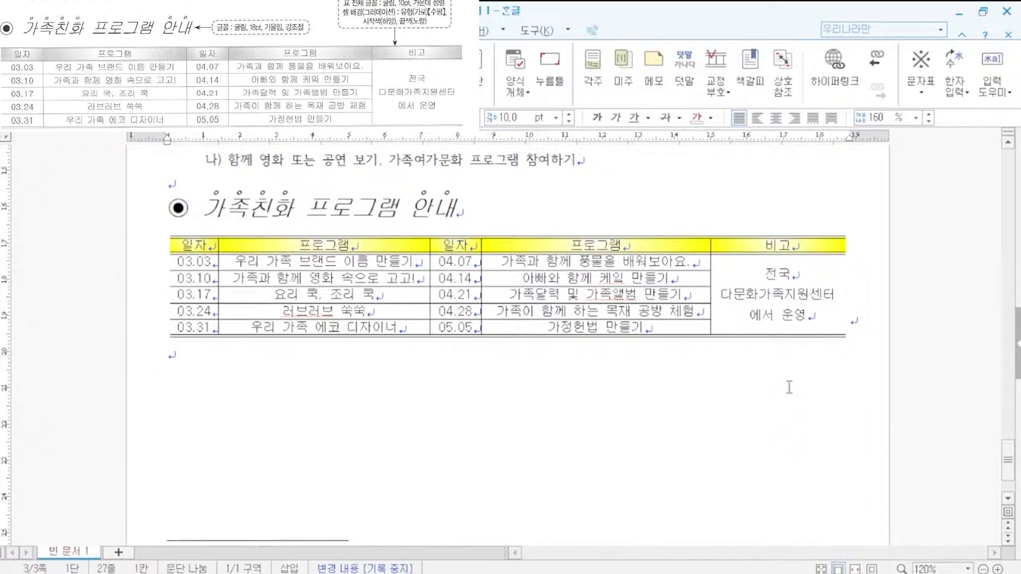
- Review the gradient fill settings of the programme table's header row
left_click_drag(206, 247, 773, 247)
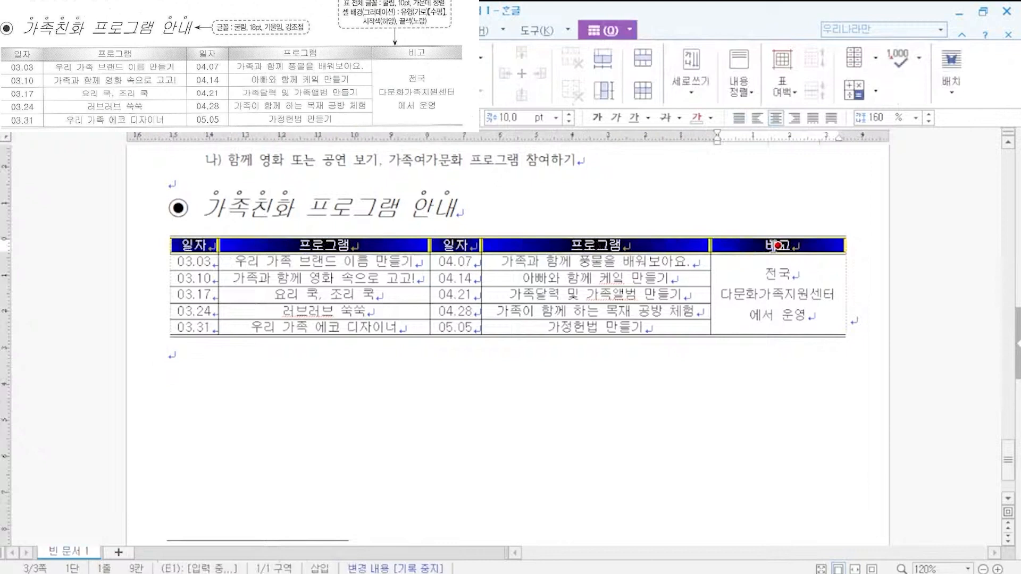
key("l")
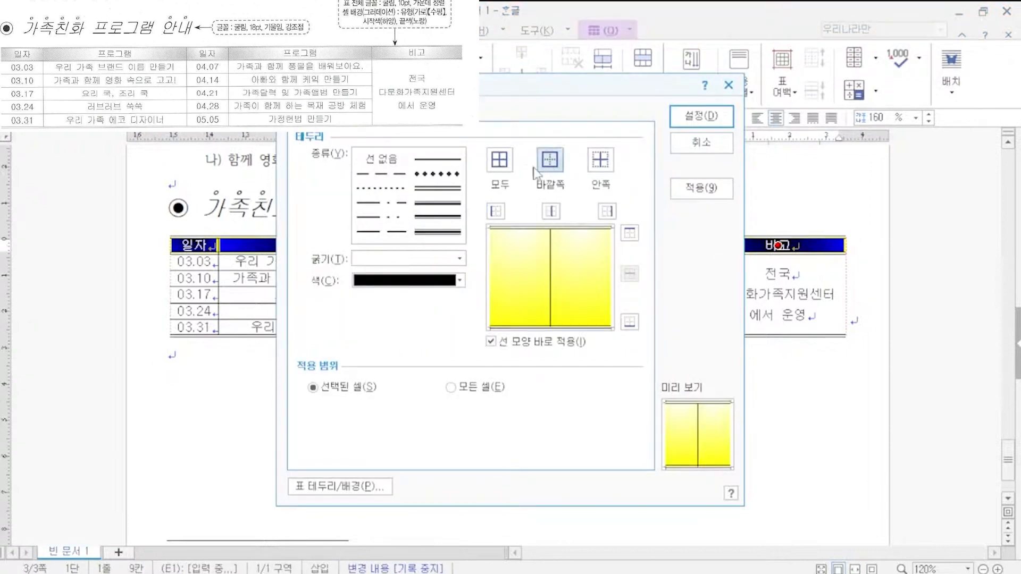
key("ctrl+Tab")
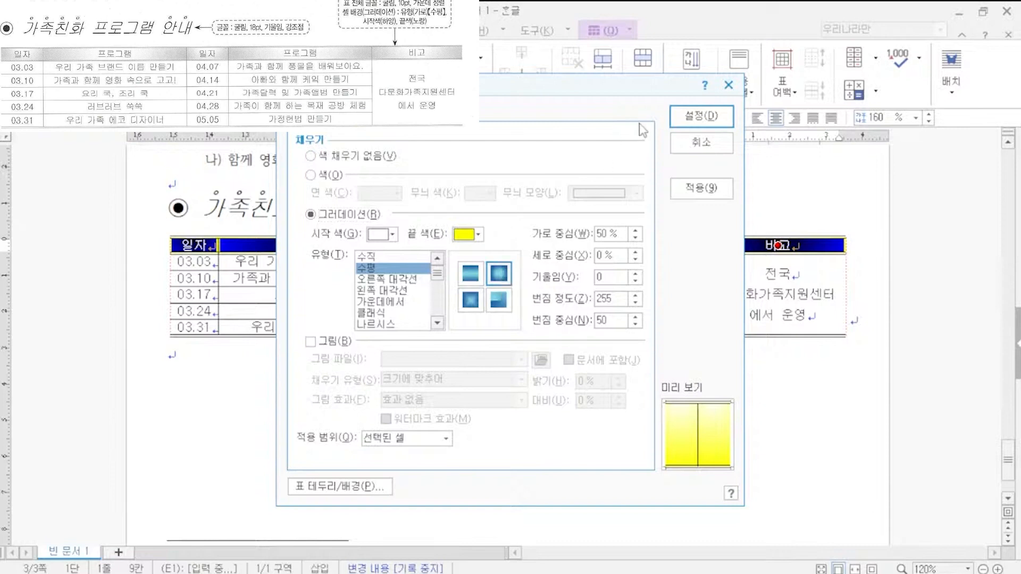
left_click(701, 116)
left_click(696, 399)
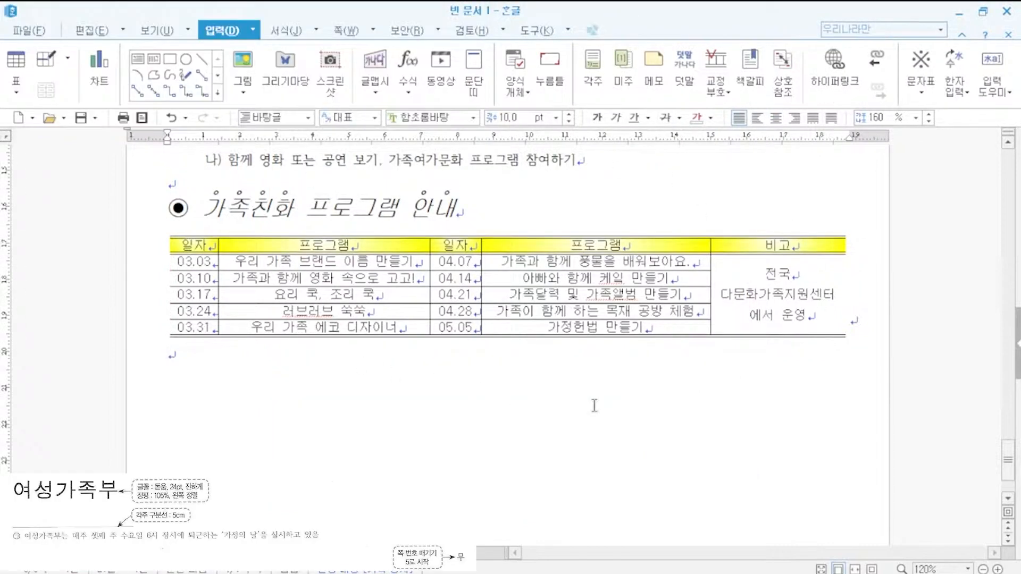
- Add the line "여성가족부" below the programme table and set it in 돋움 at 24 pt
key("Return")
type("여성가족부")
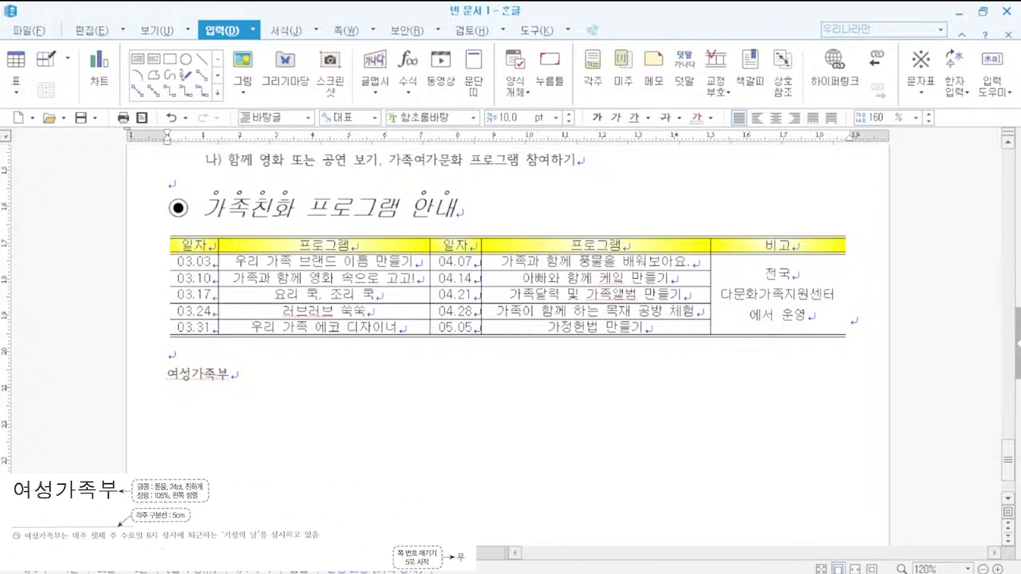
key("shift+Home")
left_click(429, 118)
type("돋ㅇㅜㅁ")
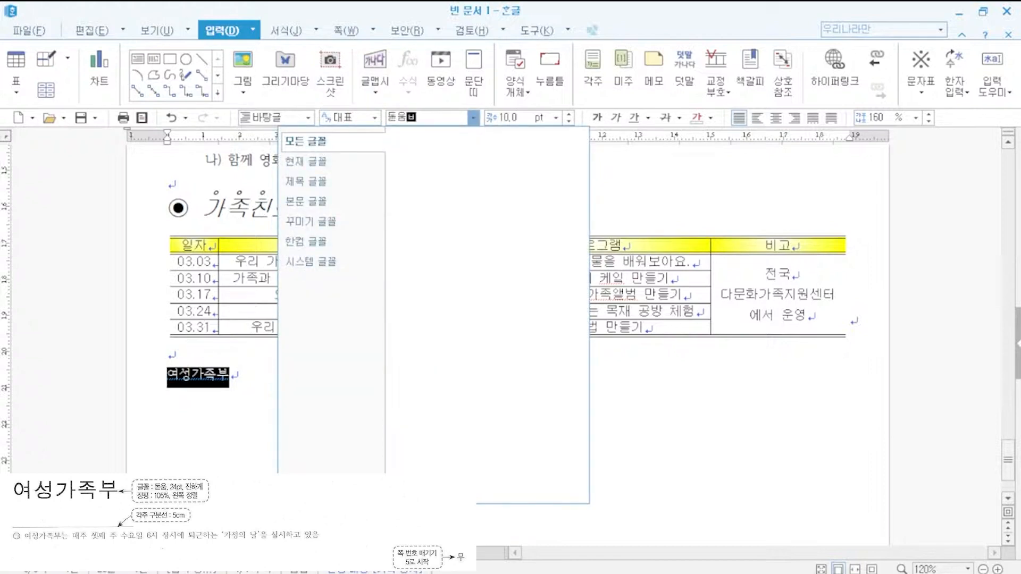
key("Return")
left_click(509, 118)
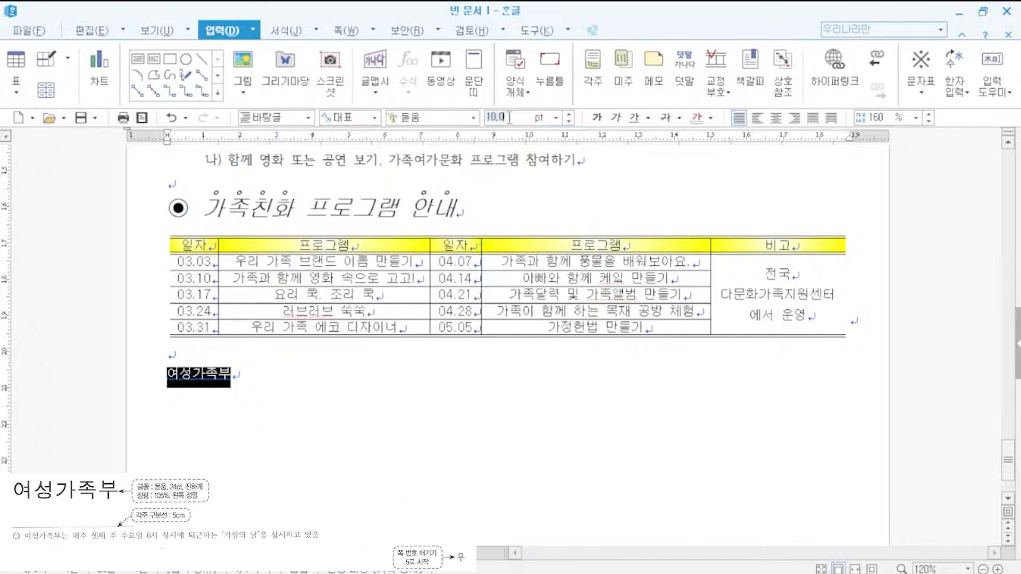
type("24")
key("Return")
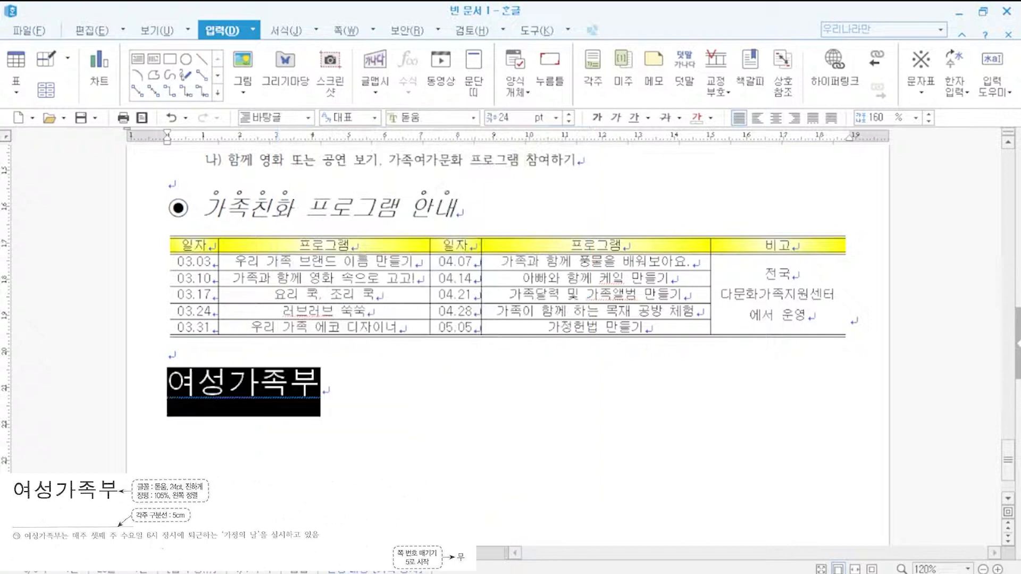
- Make the "여성가족부" line bold and left-aligned with a character width (장평) of 105%
left_click(597, 118)
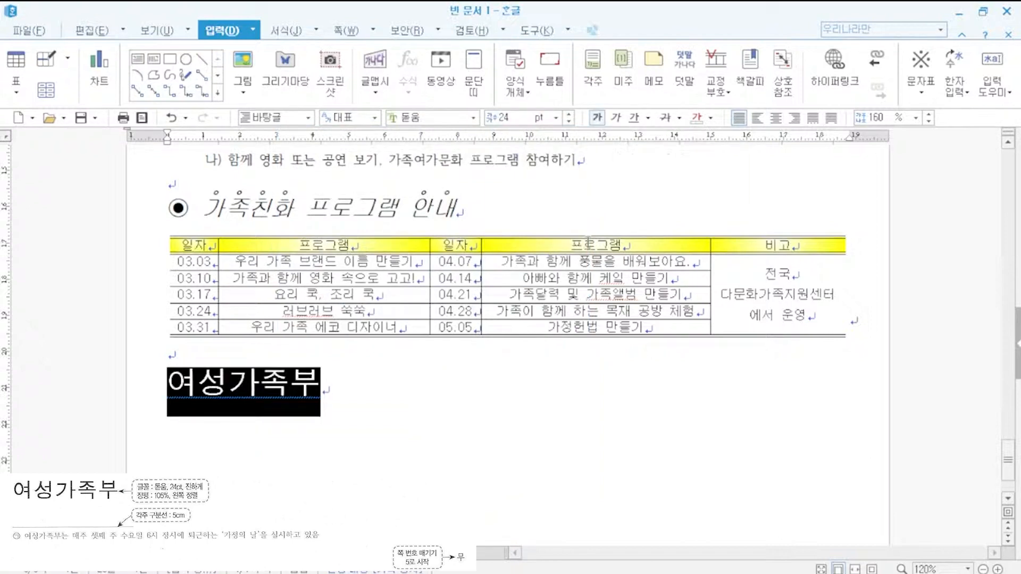
left_click(757, 118)
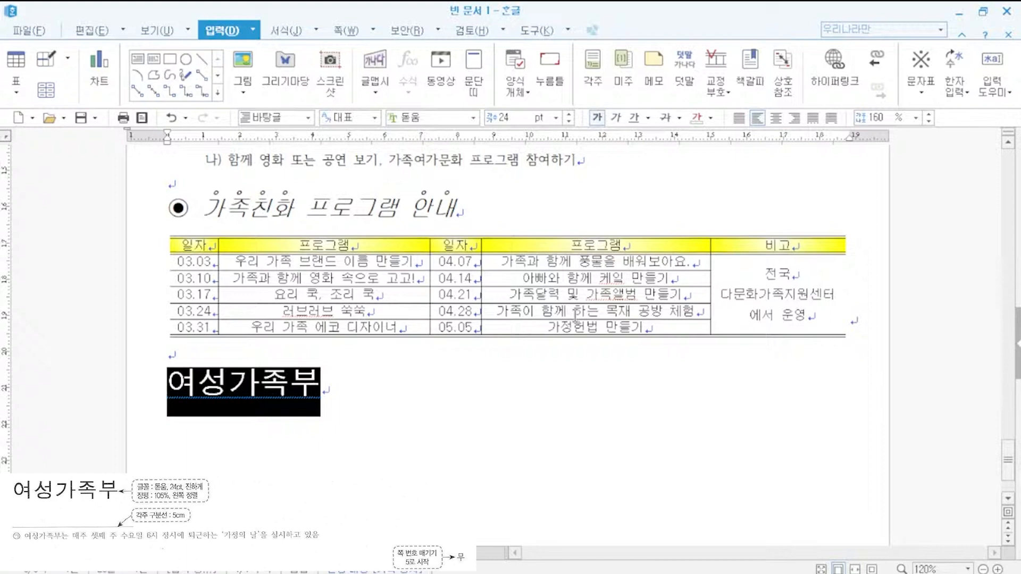
key("alt+l")
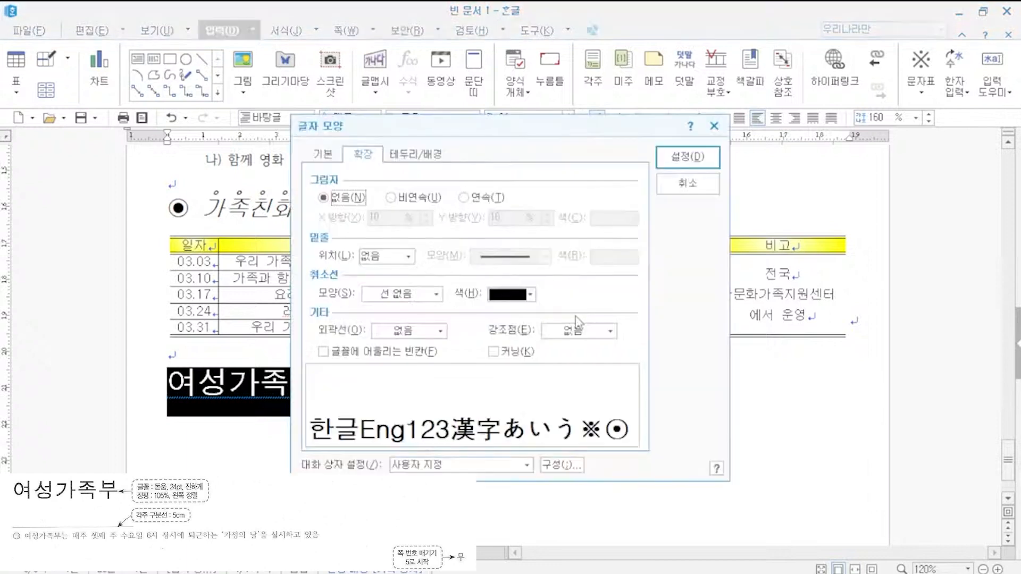
left_click(322, 155)
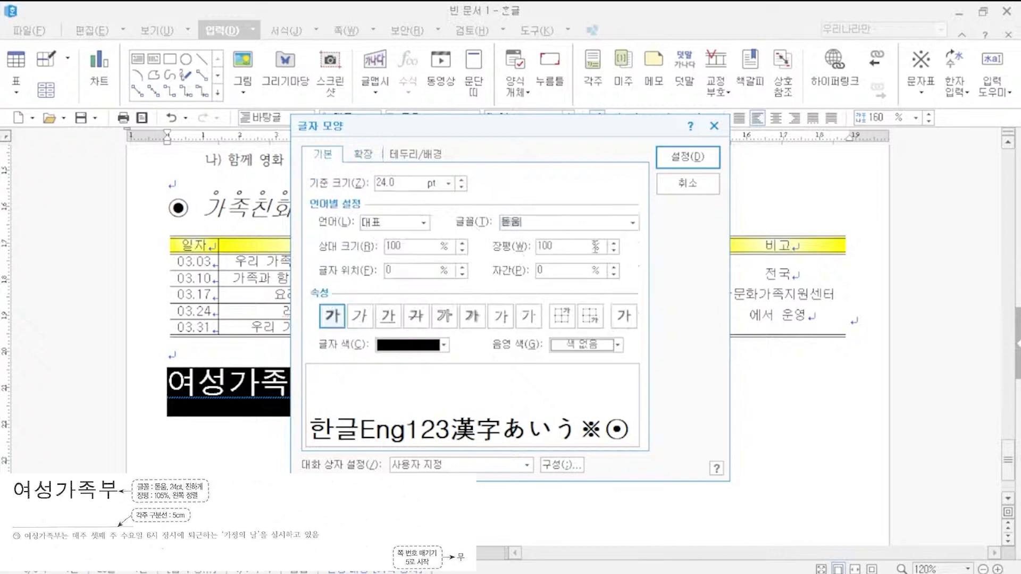
left_click(615, 243)
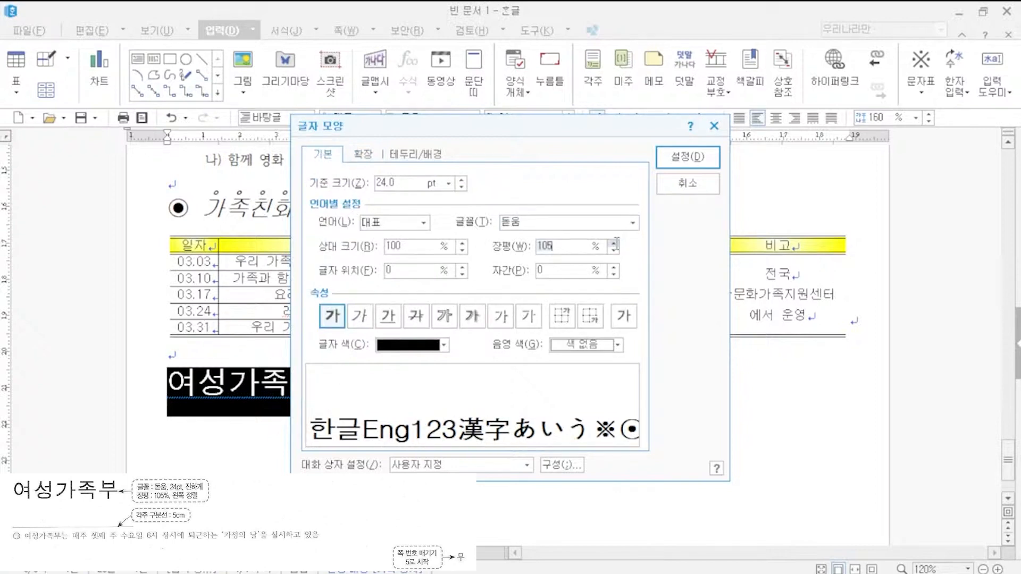
key("Return")
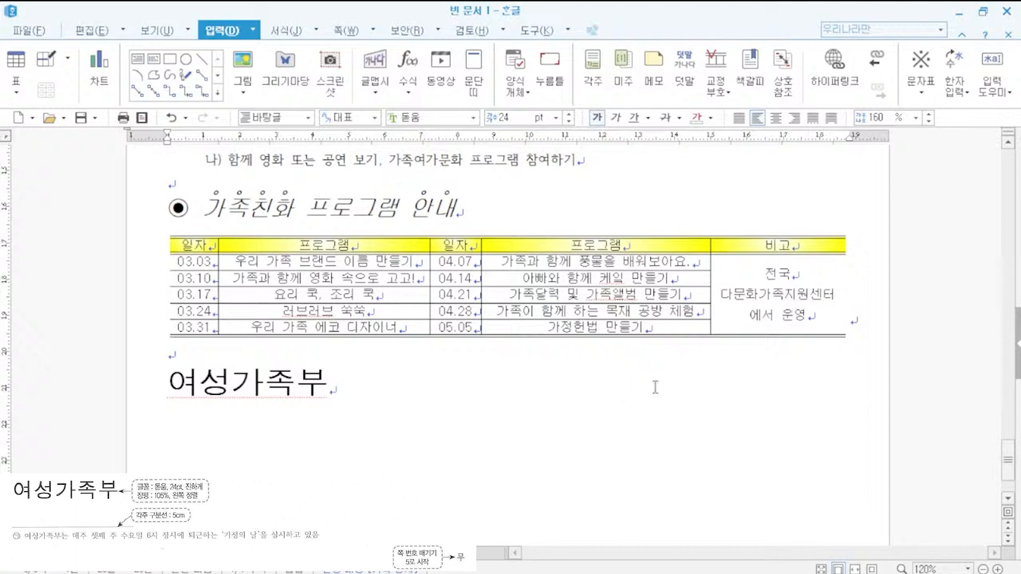
- Insert a page number at the bottom right of the page in 갑,을,병 format without dashes
scroll(808, 346, "down", 3)
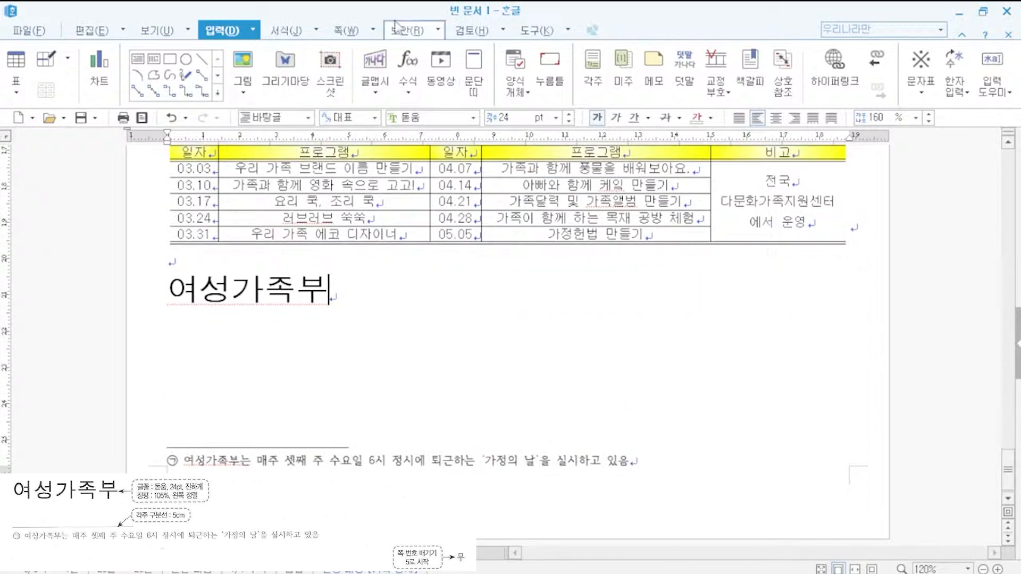
left_click(348, 30)
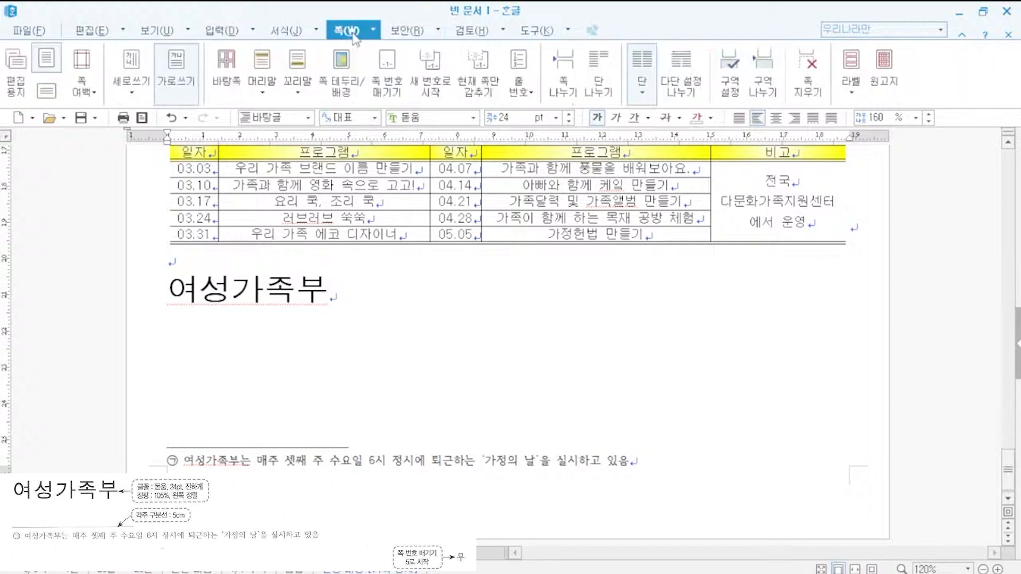
left_click(393, 82)
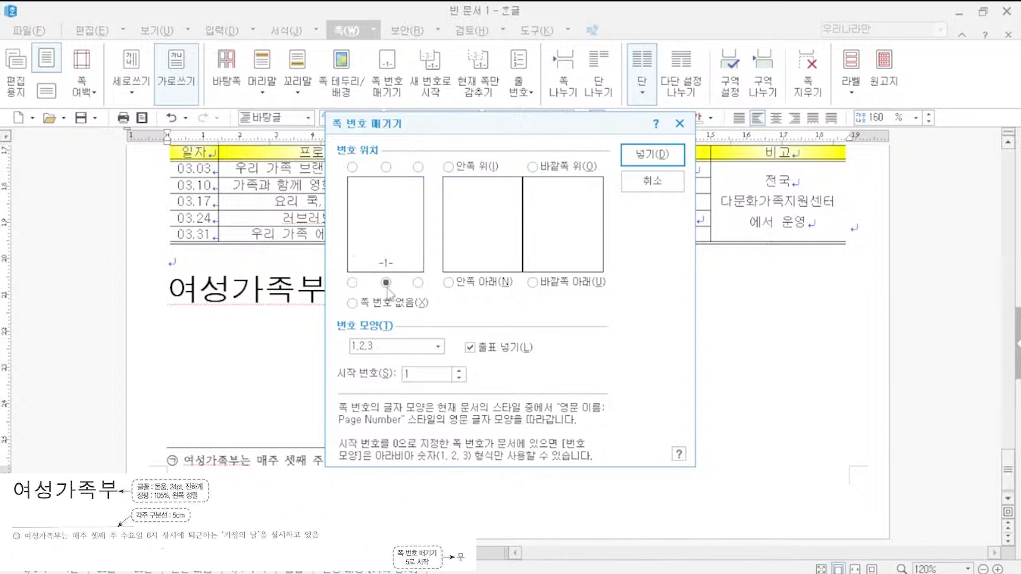
left_click(418, 282)
left_click(471, 349)
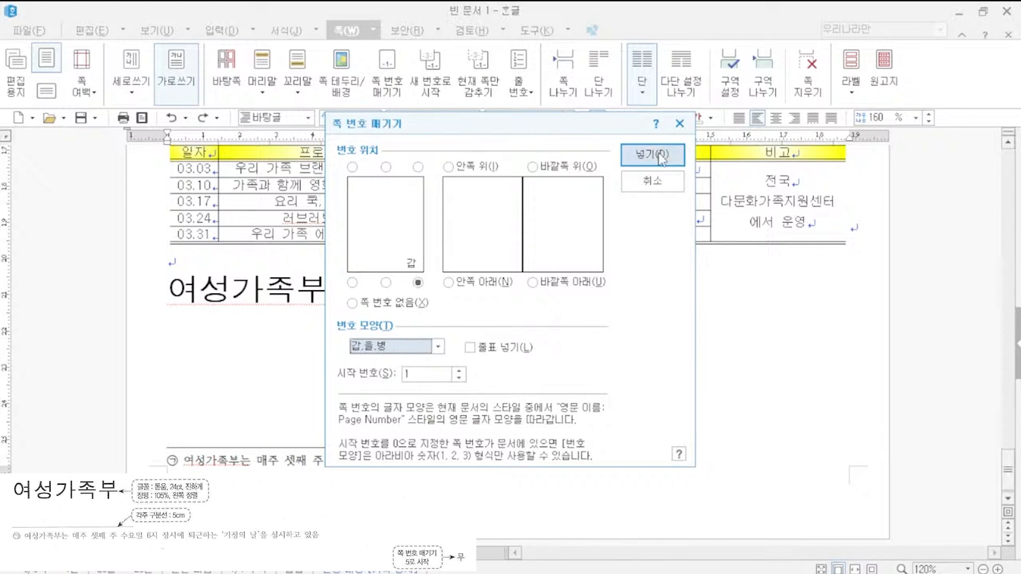
left_click(659, 155)
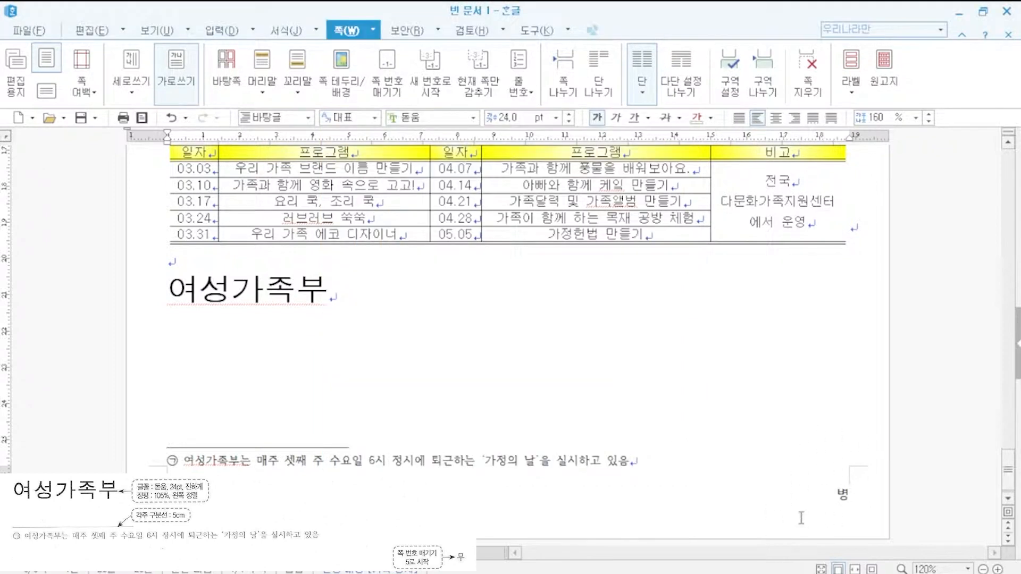
- Restart the page numbering of the current page at 5
left_click(435, 86)
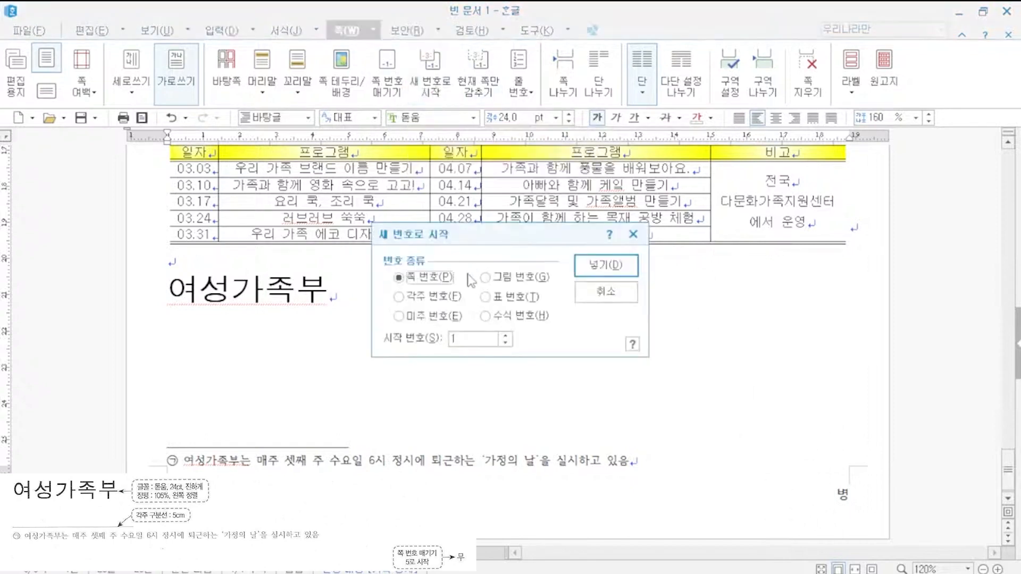
left_click(505, 337)
left_click(506, 337)
left_click(506, 336)
left_click(506, 336)
key("Return")
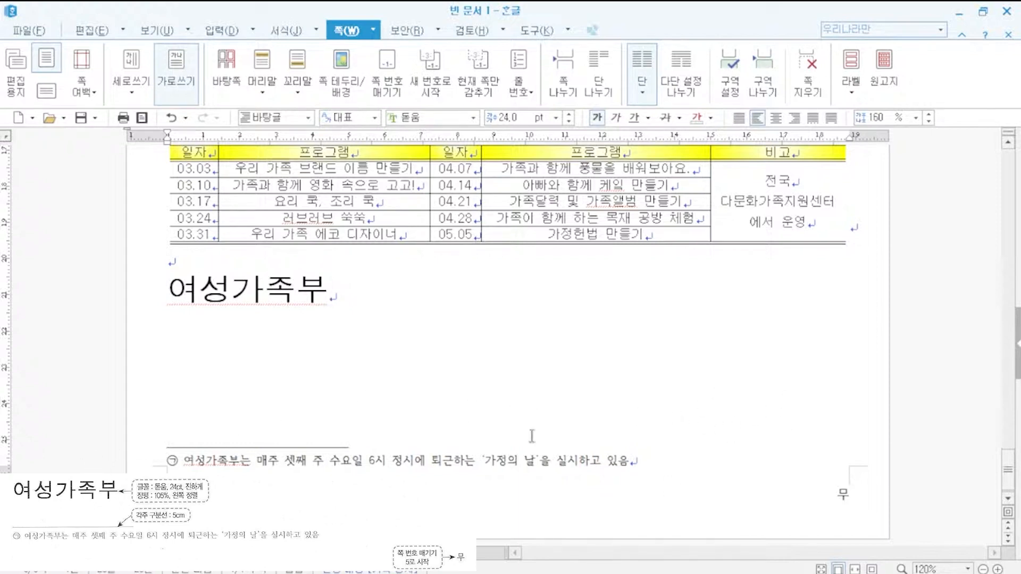
- Look back through the preceding pages to check their content and page numbers
scroll(532, 437, "up", 5)
scroll(532, 437, "up", 12)
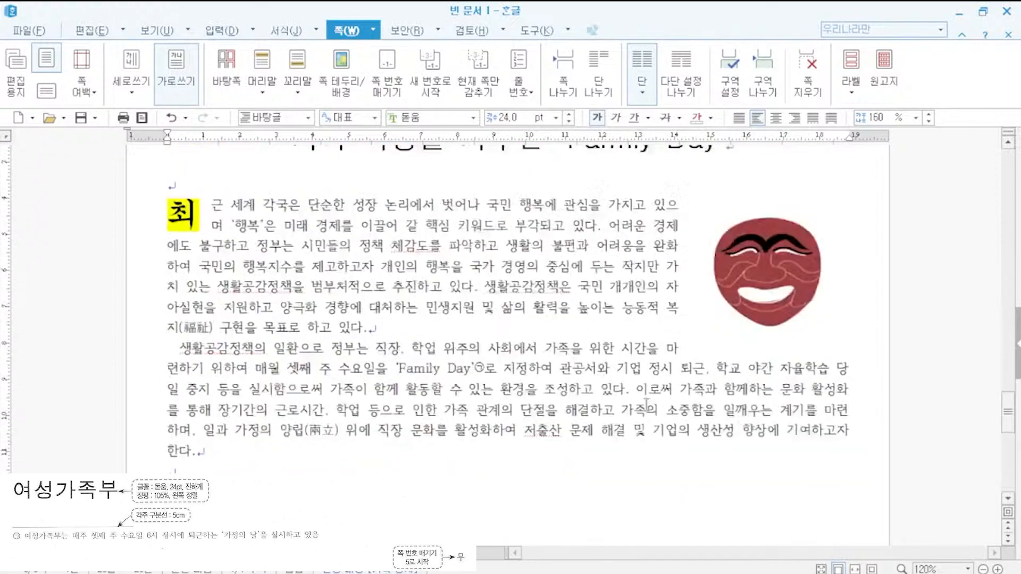
scroll(658, 413, "up", 3)
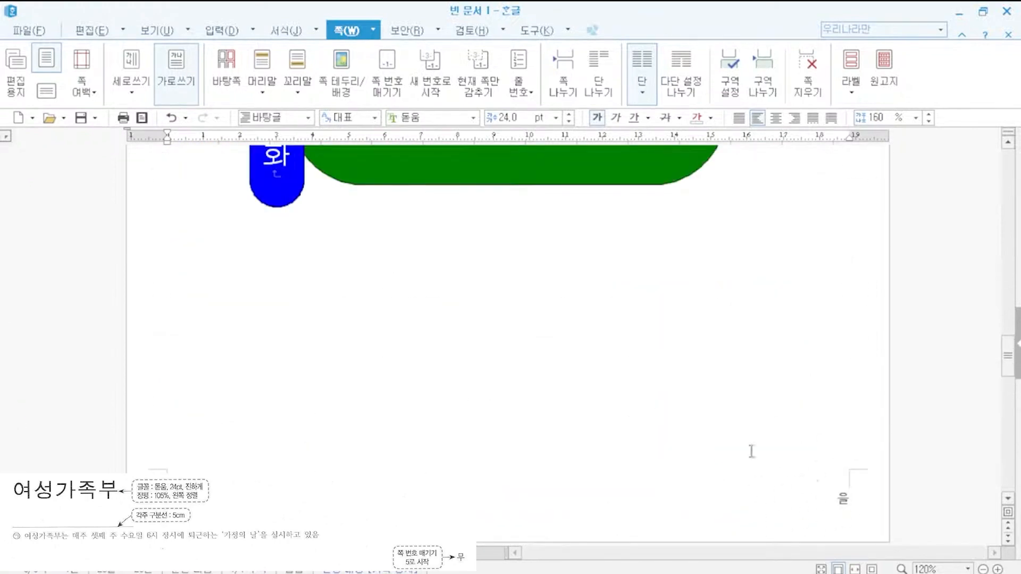
left_click(737, 430)
scroll(744, 431, "down", 8)
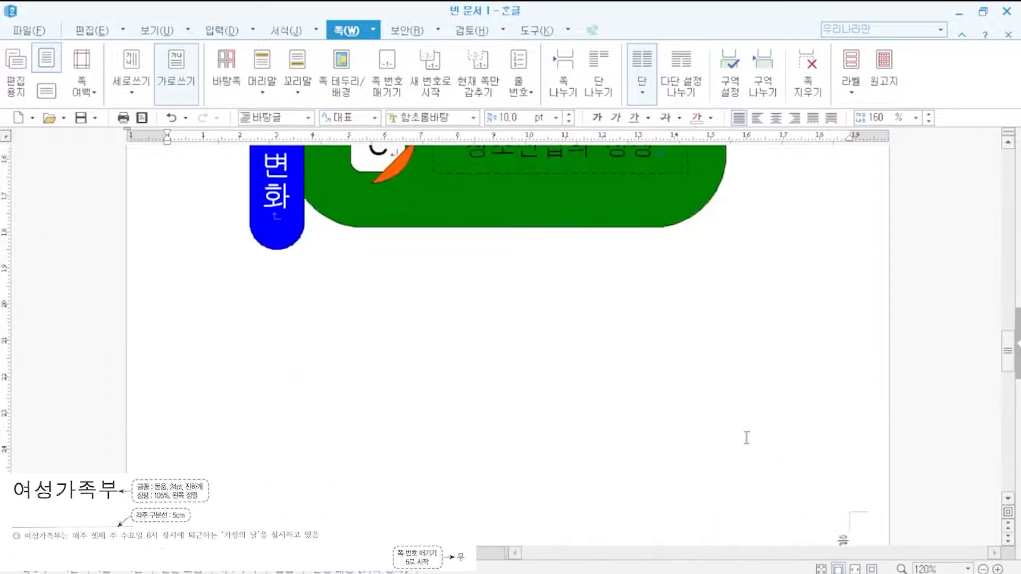
scroll(754, 342, "up", 3)
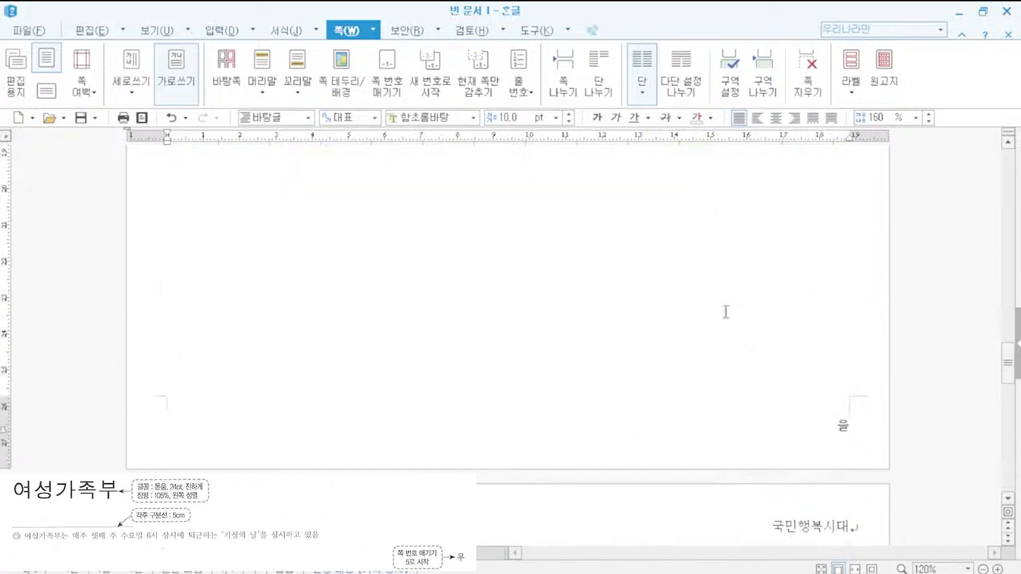
scroll(725, 312, "up", 10)
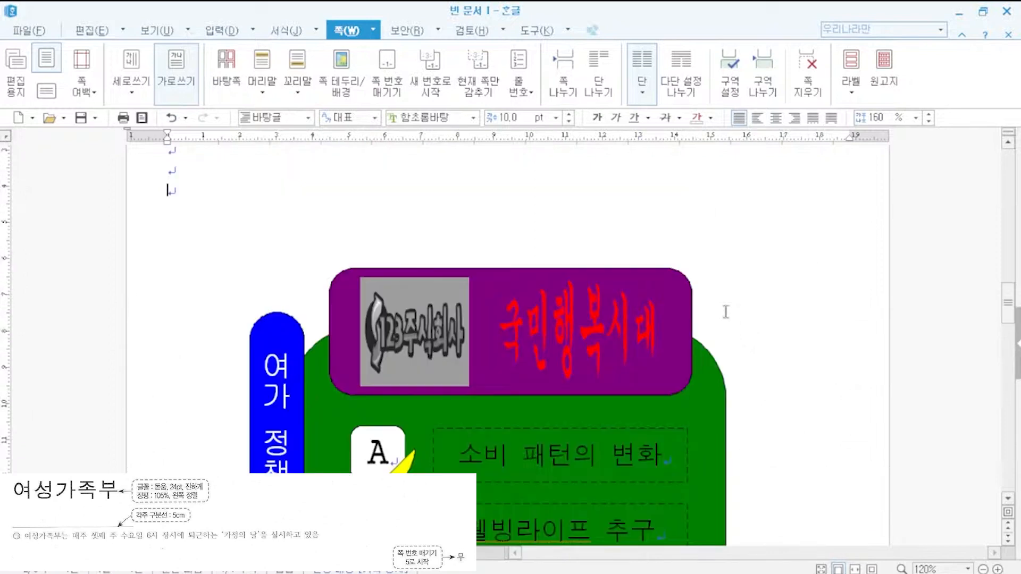
- Hide the page number (쪽 번호) on the current page, which contains the coloured diagram
left_click(480, 90)
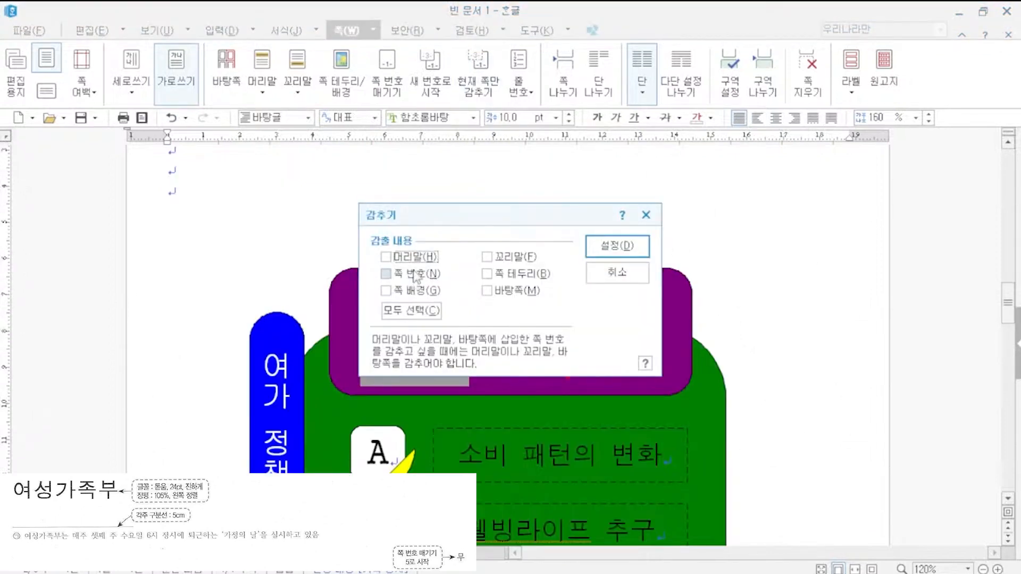
left_click(417, 274)
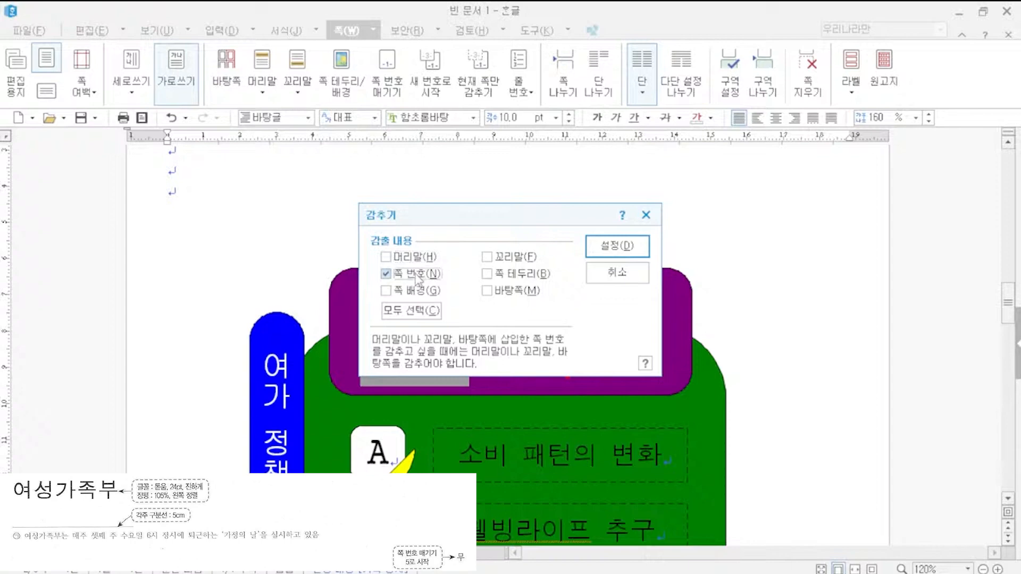
left_click(617, 246)
scroll(802, 330, "down", 6)
scroll(802, 330, "down", 10)
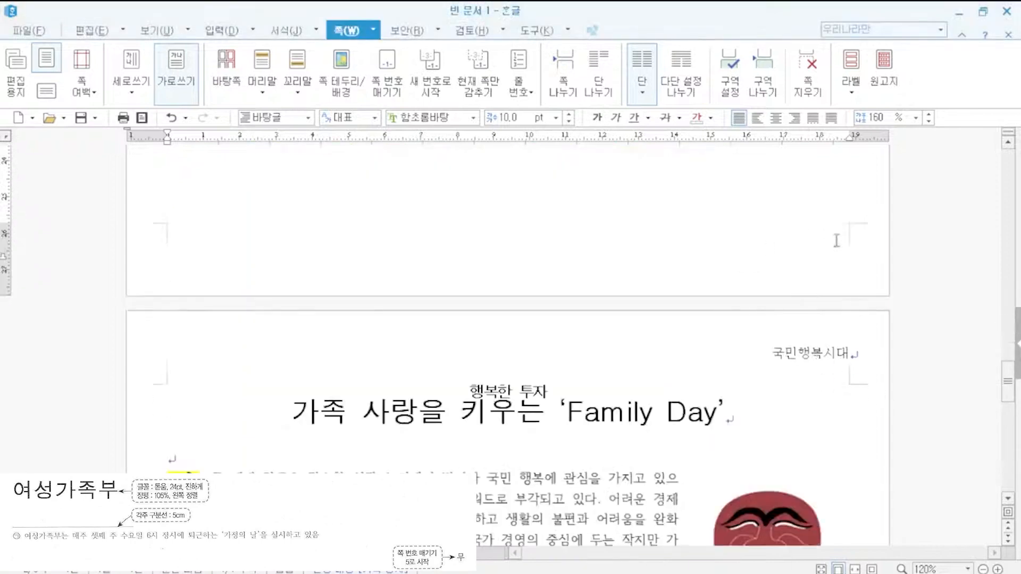
scroll(766, 255, "up", 7)
scroll(728, 288, "up", 3)
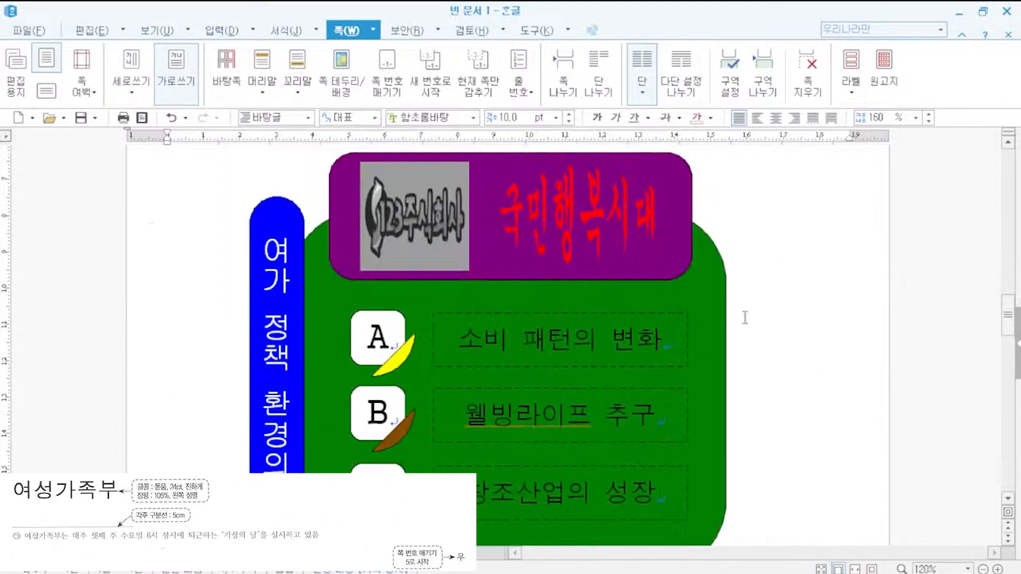
- Hide the page number (쪽 번호) on the page numbered 갑, and return to the end of the document
scroll(803, 326, "down", 8)
scroll(876, 450, "up", 2)
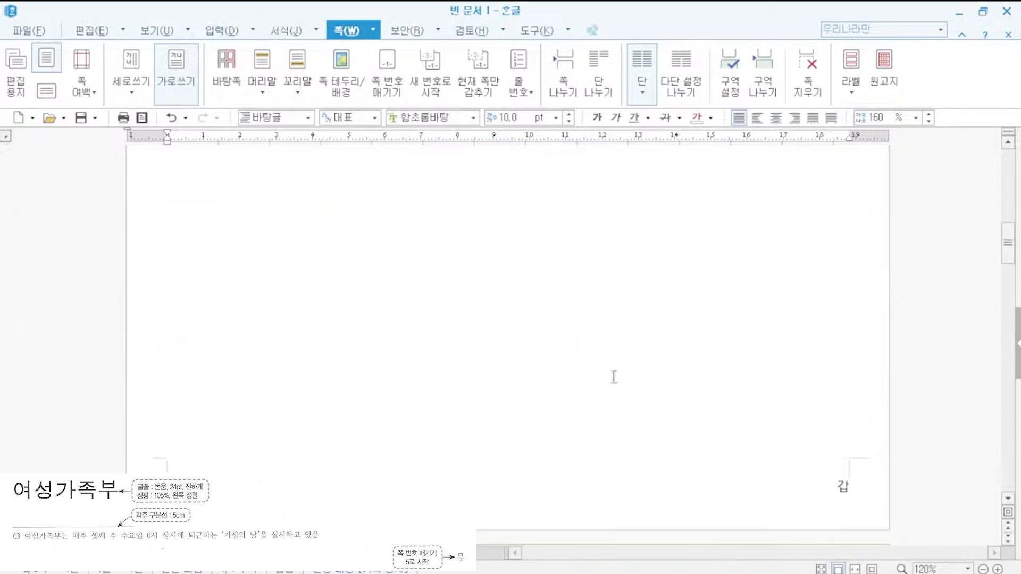
left_click(626, 337)
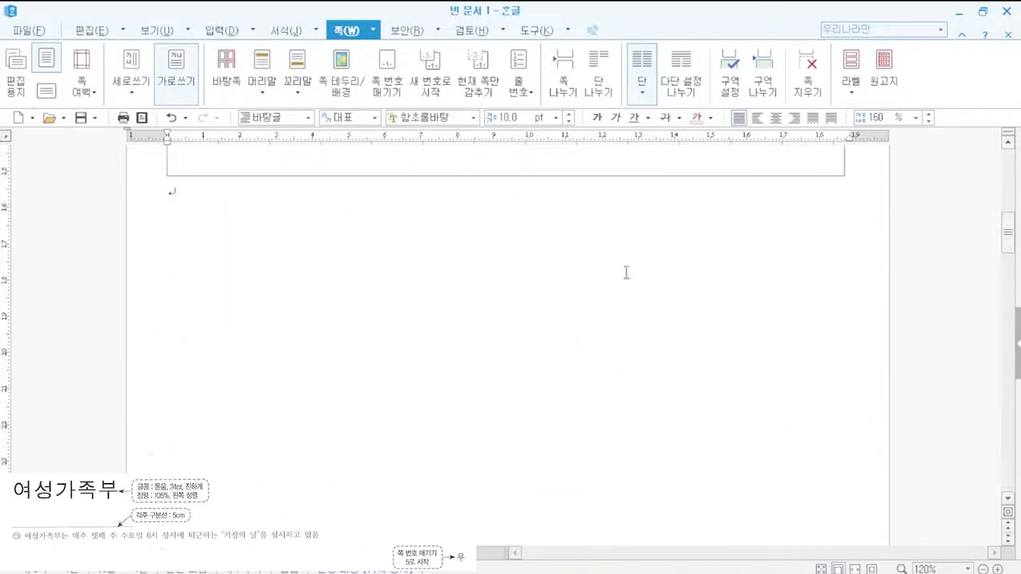
left_click(485, 93)
left_click(386, 274)
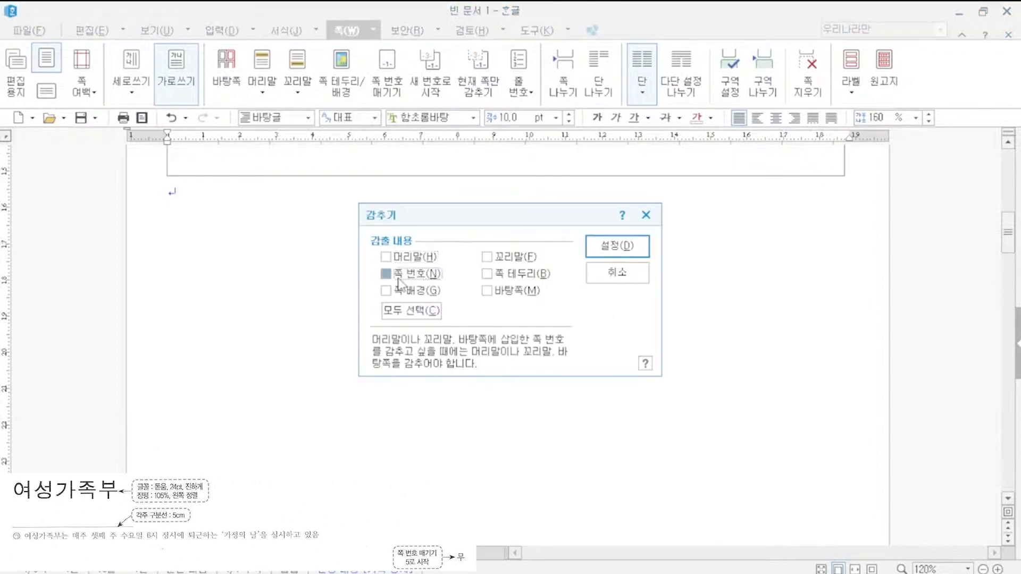
left_click(605, 247)
left_click_drag(1007, 248, 990, 533)
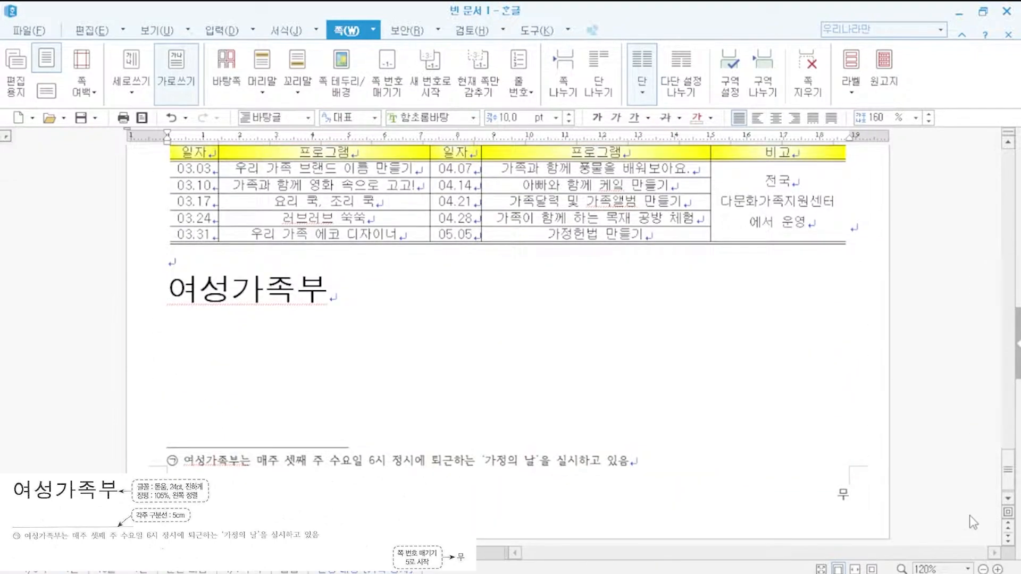